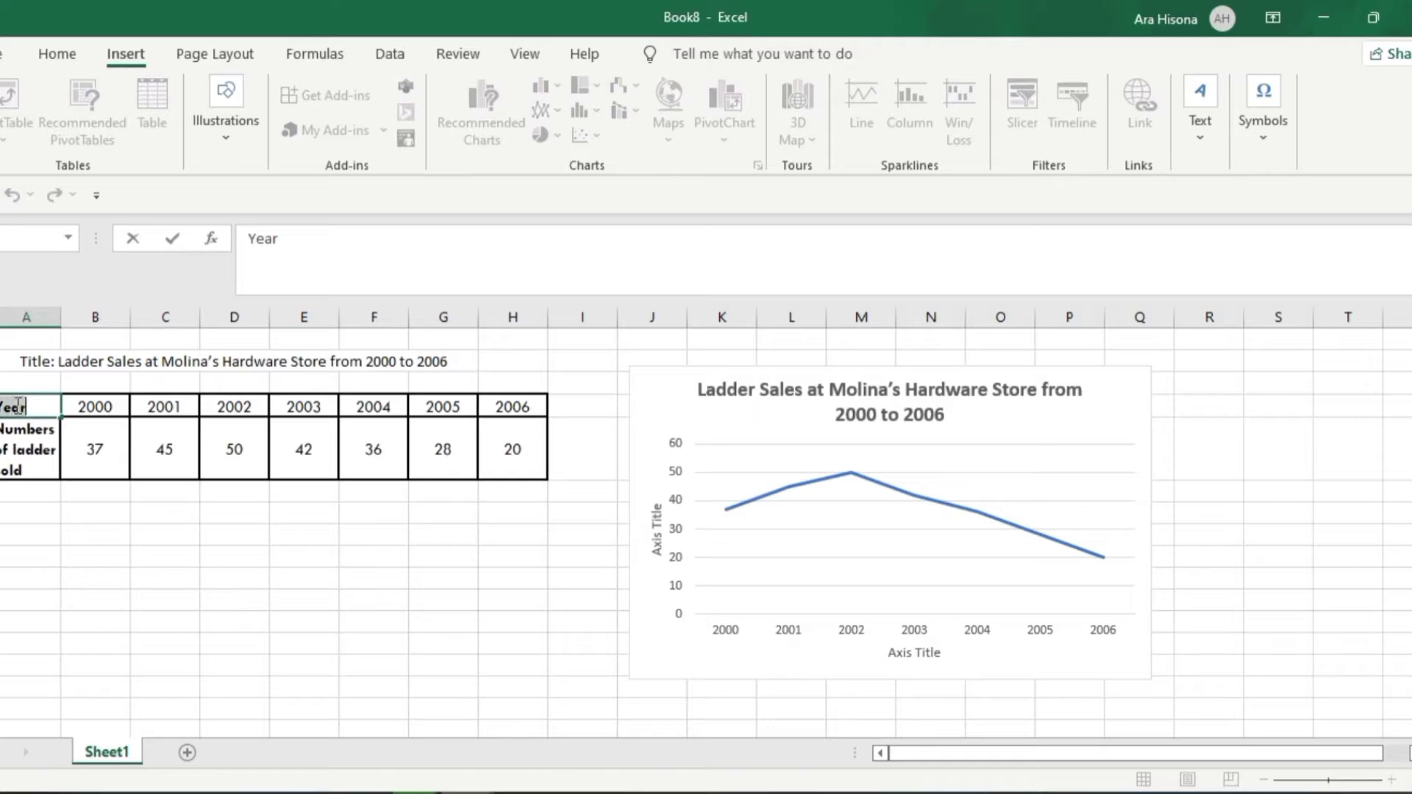
Replace the line chart's horizontal axis title with the copied table heading "Year"
left_click(910, 653)
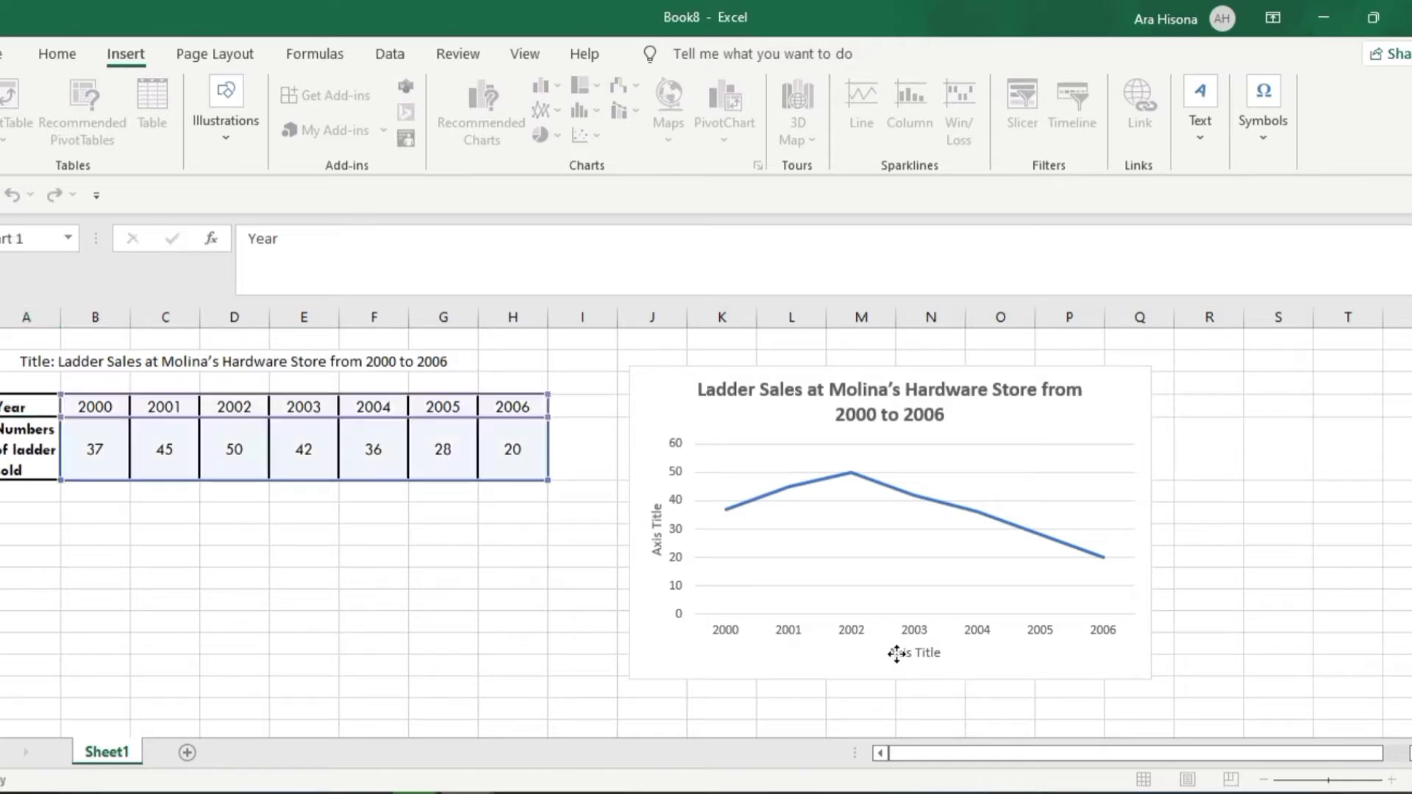
left_click(906, 653)
key("ctrl+a")
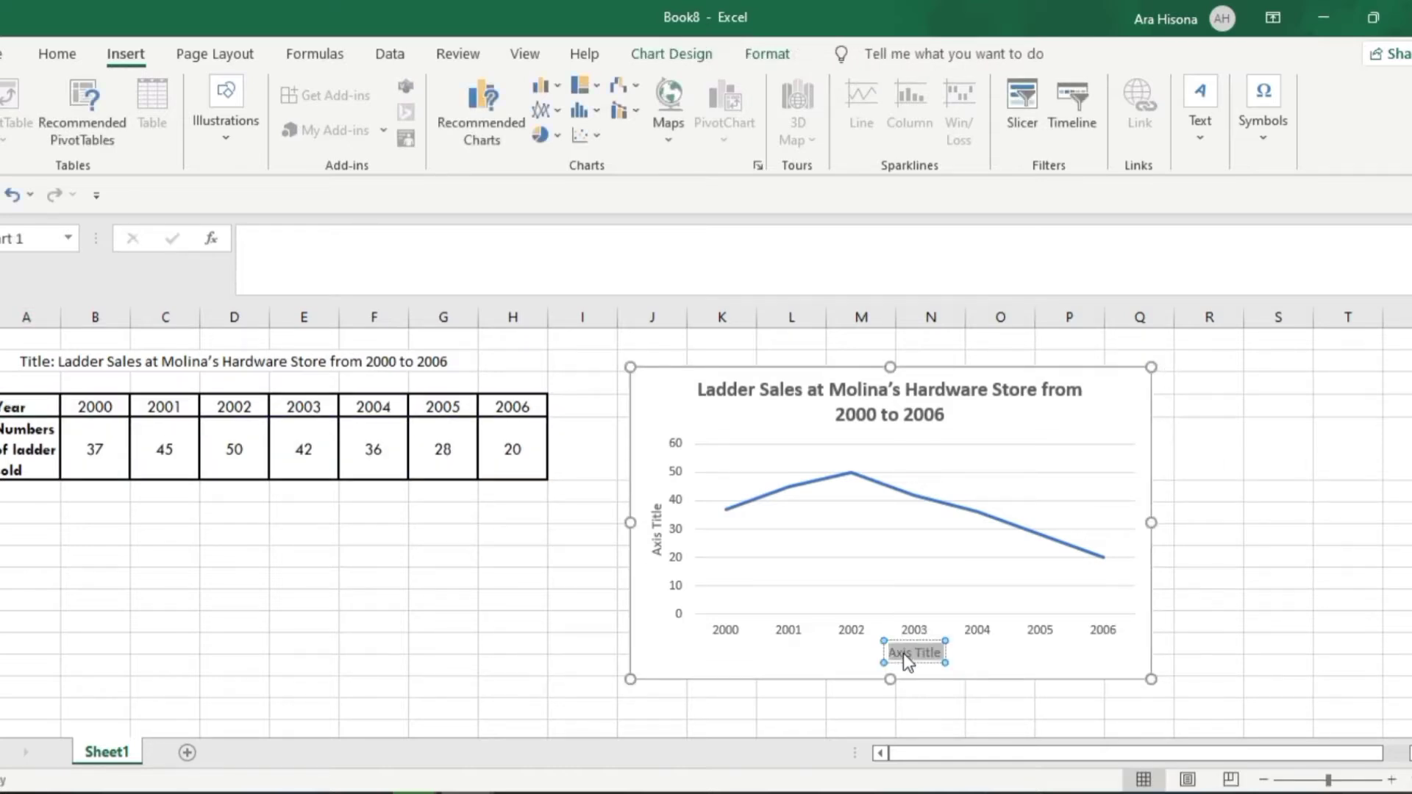
type("Year")
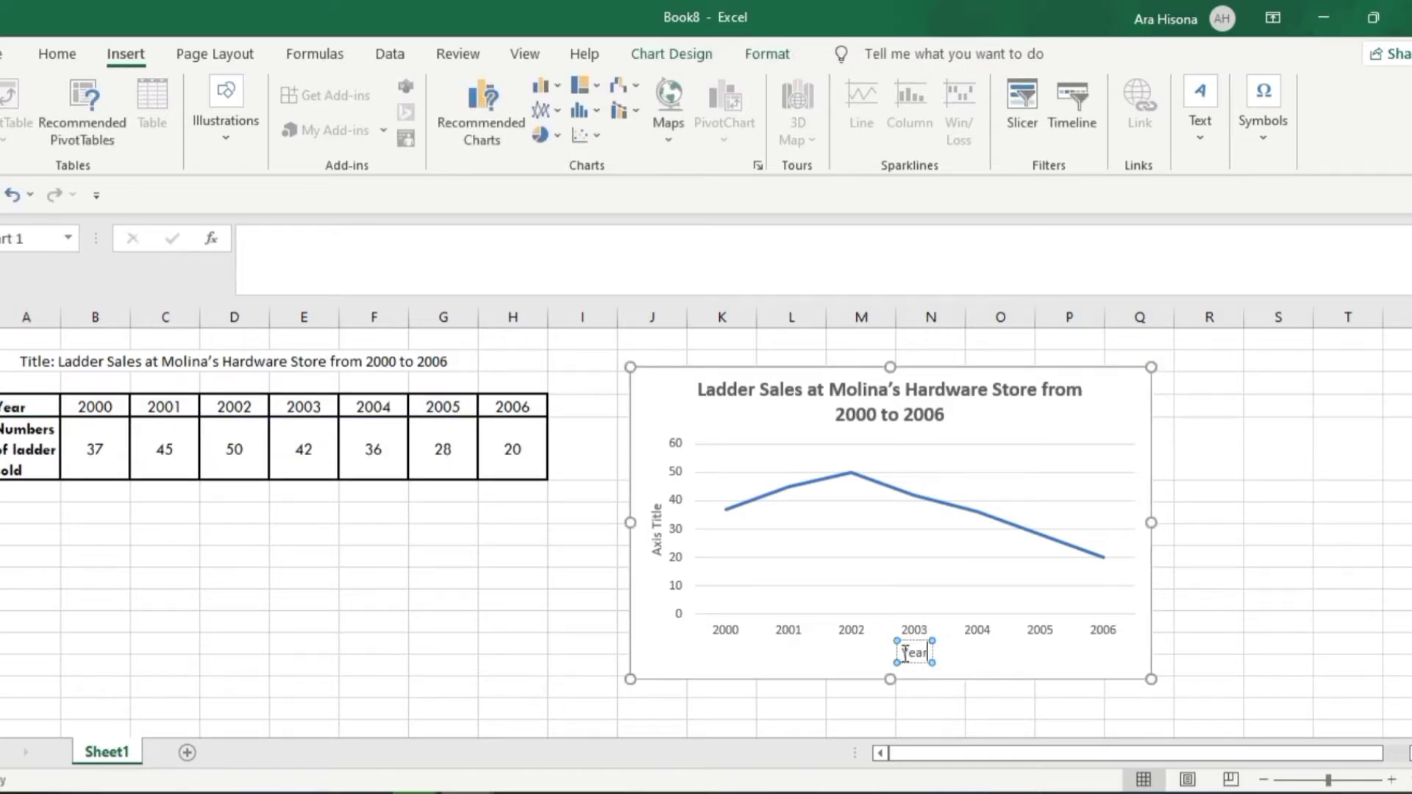
Copy the table's row label "Numbers of ladder sold" and use it as the chart's vertical axis title
left_click(656, 535)
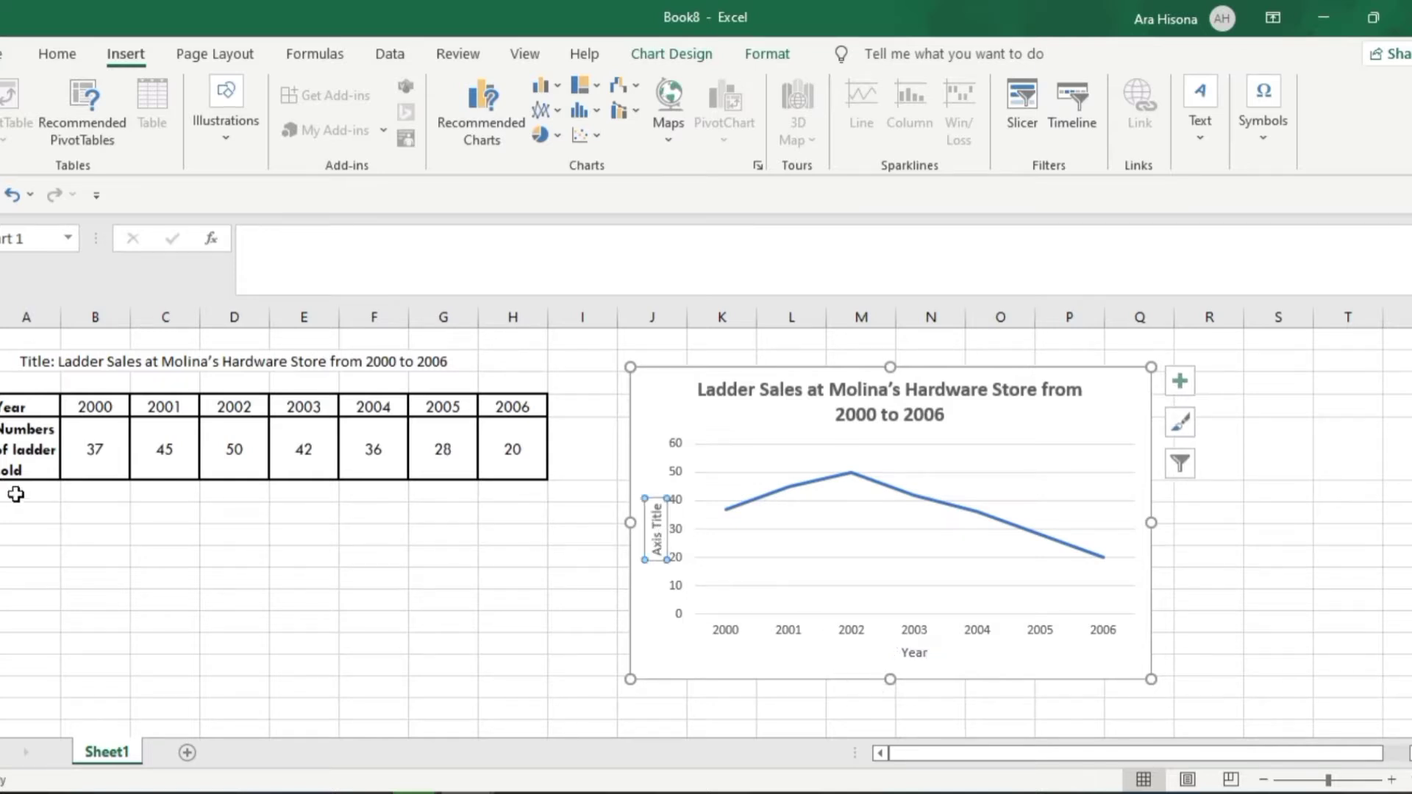
left_click(15, 447)
triple_click(274, 243)
key("ctrl+c")
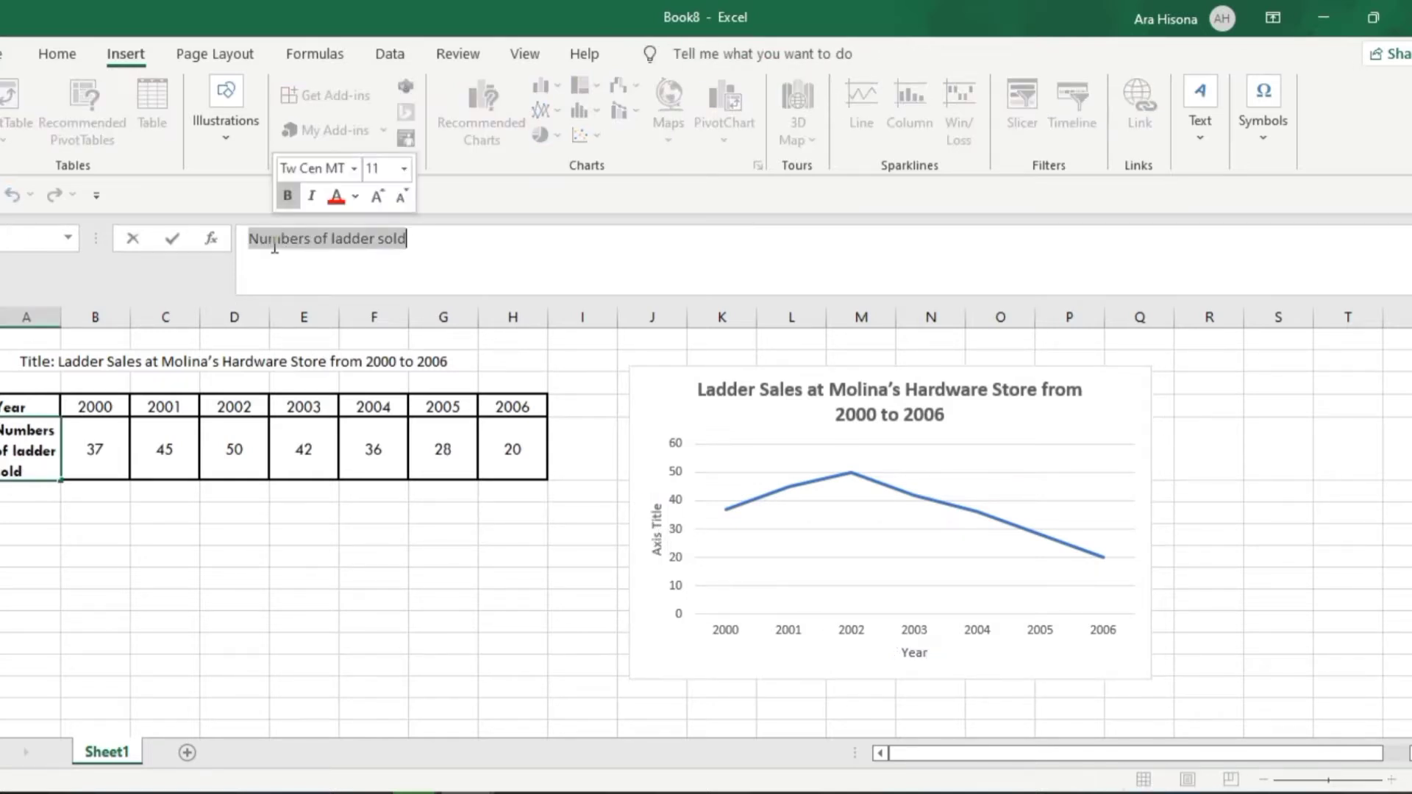
left_click(656, 543)
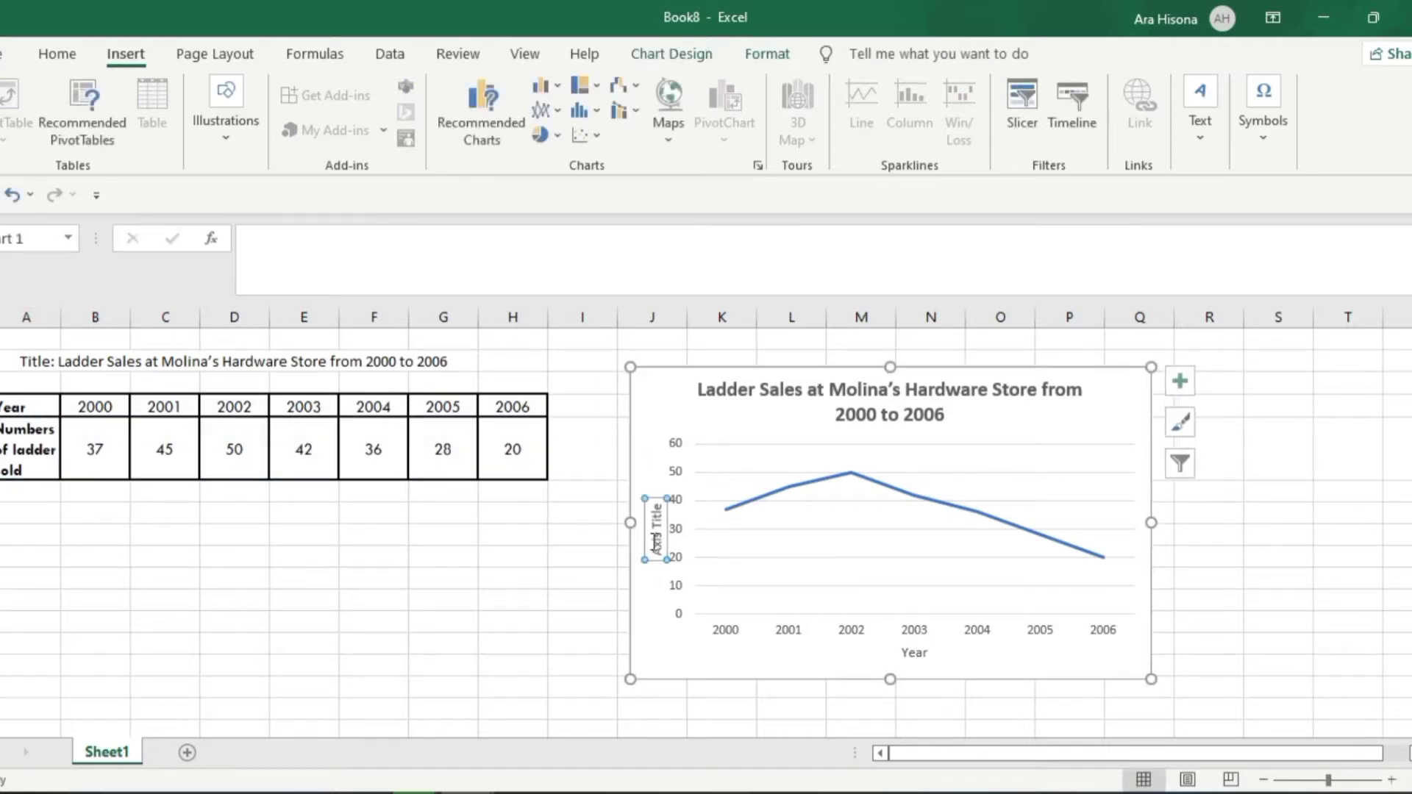
triple_click(654, 541)
key("ctrl+v")
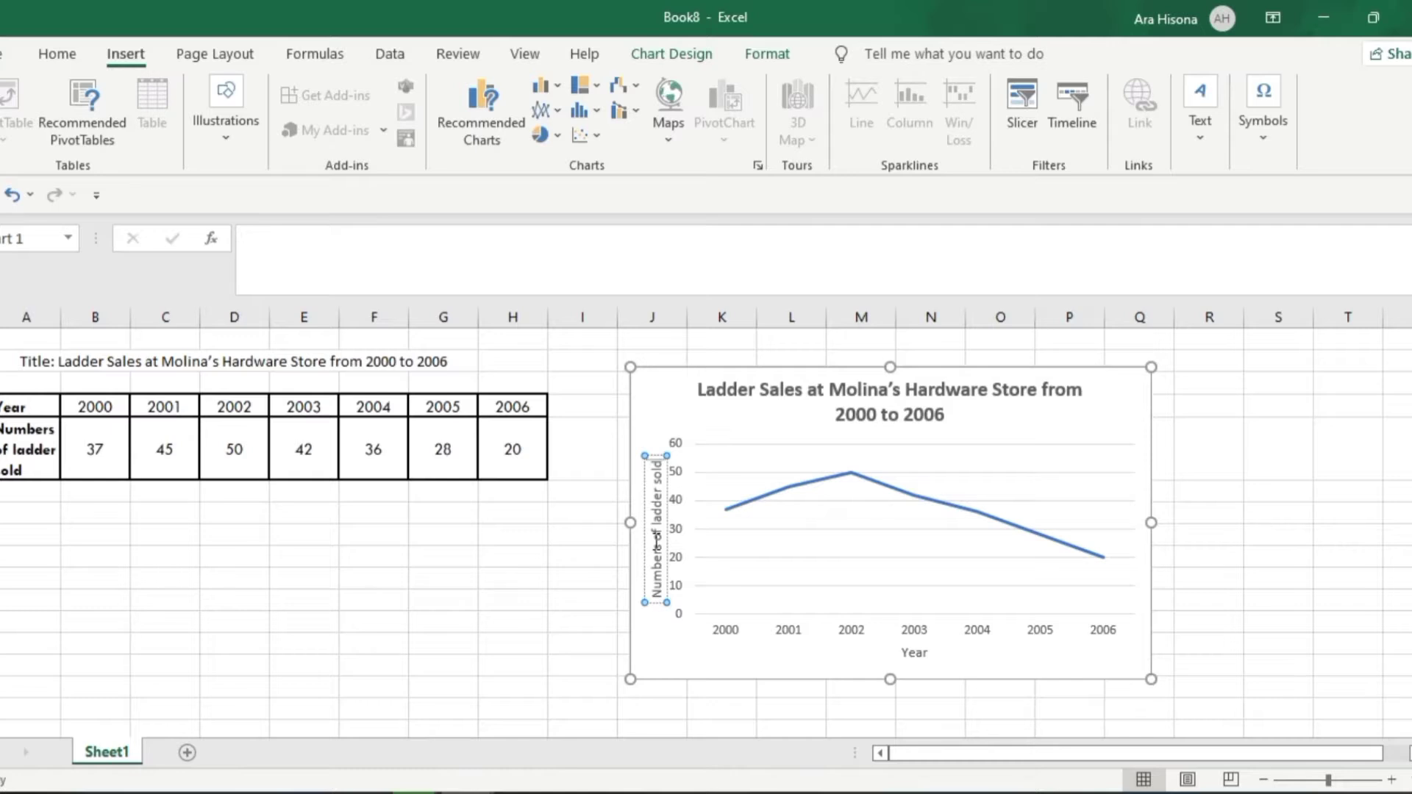
left_click(1209, 537)
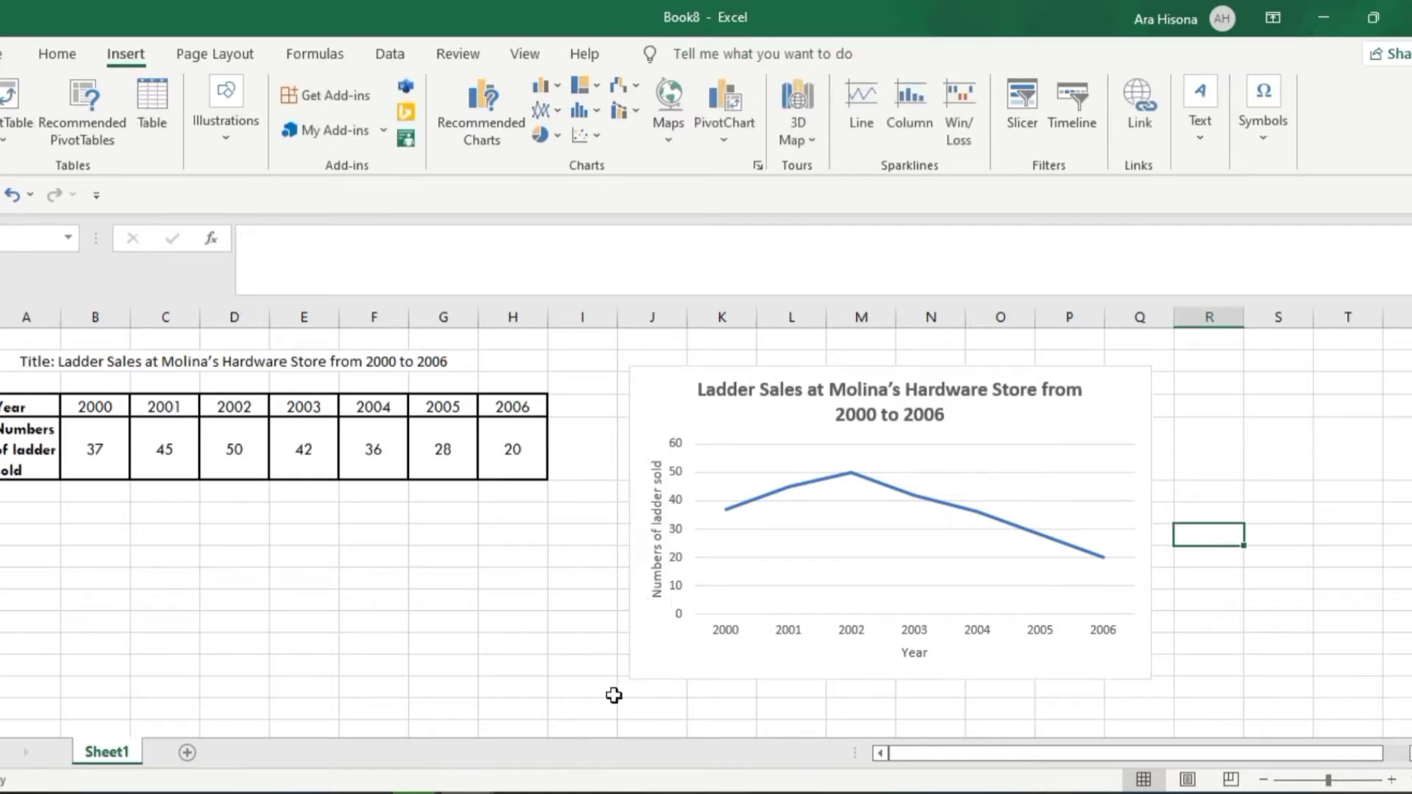
Switch to the PowerPoint lesson slide and compare its scale and points descriptions with the Excel line chart
key("alt+Tab")
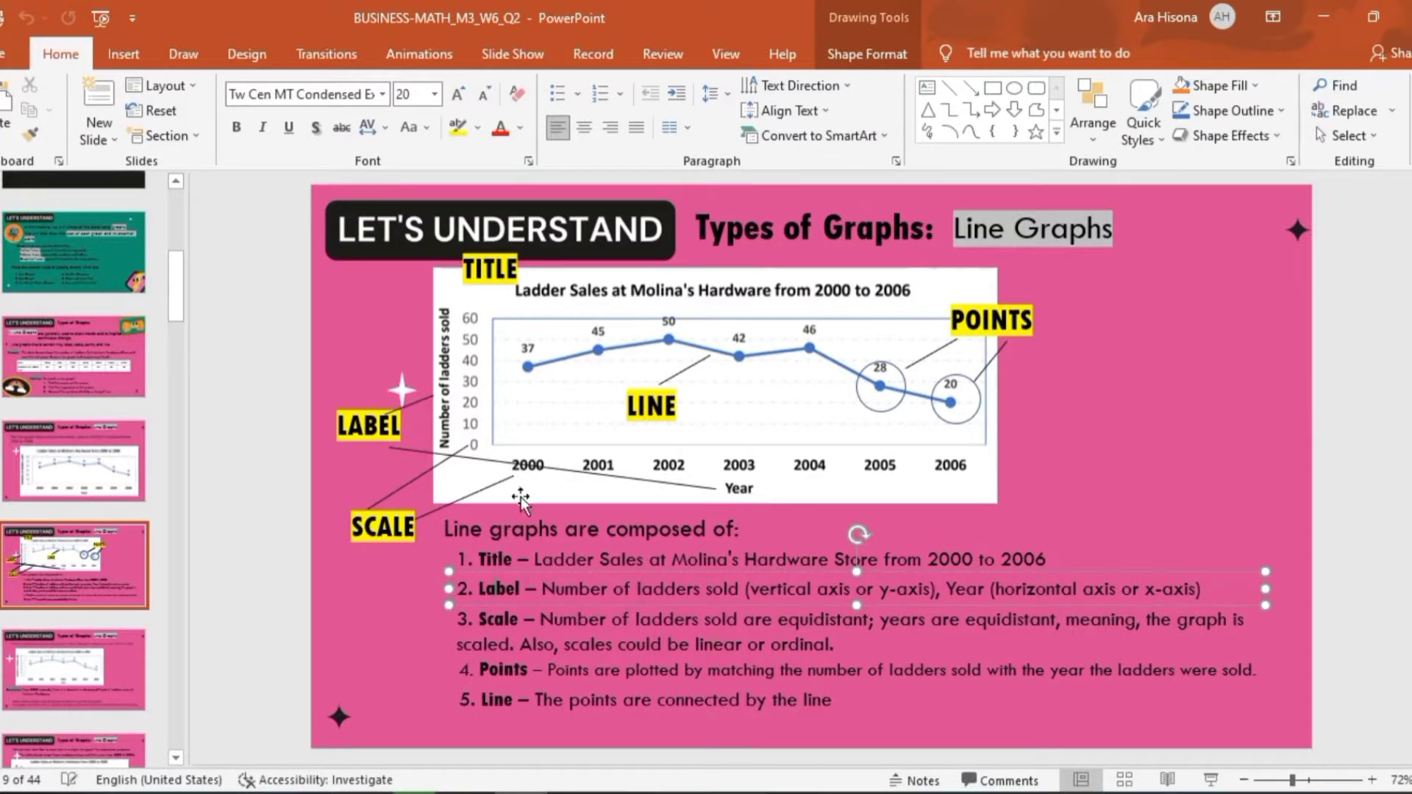
left_click(505, 619)
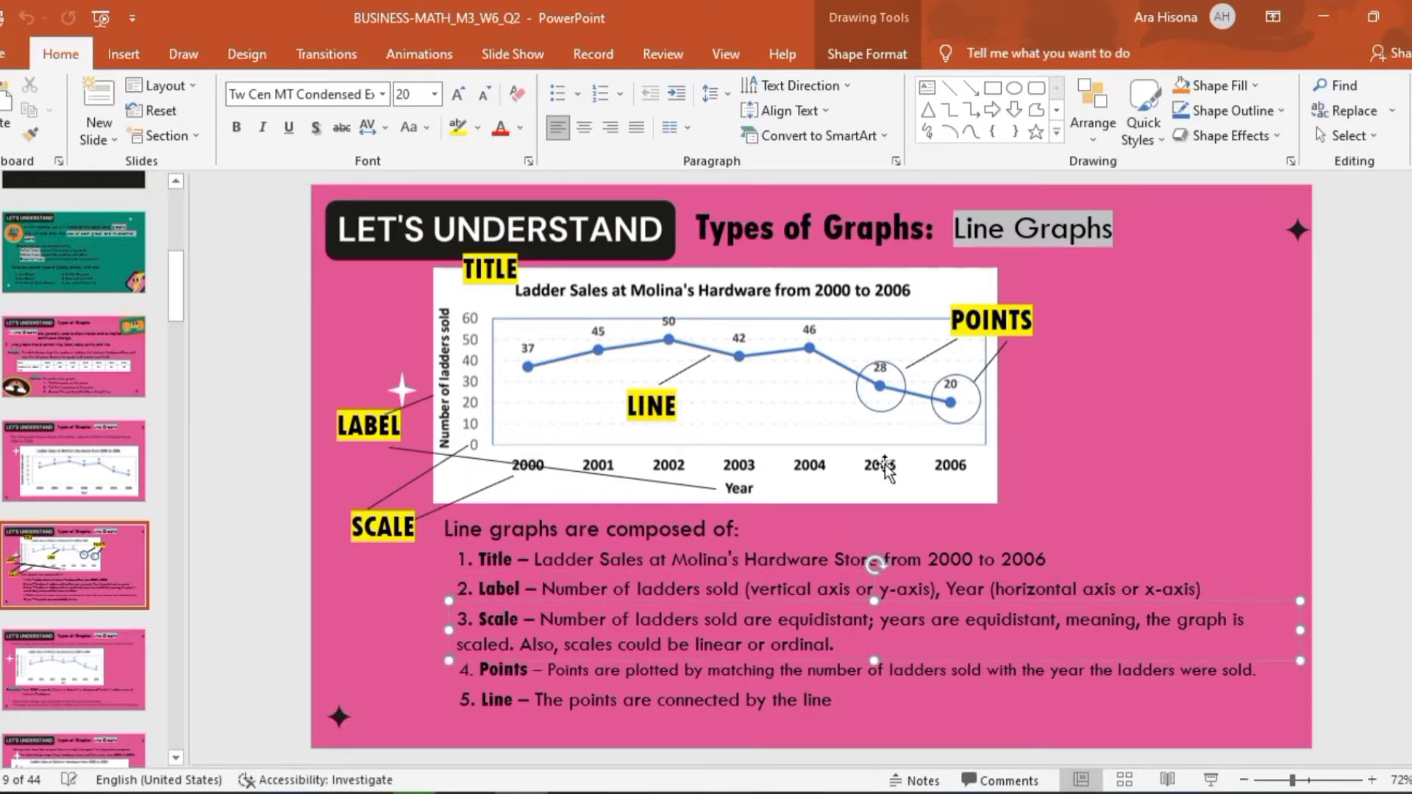
key("alt+Tab")
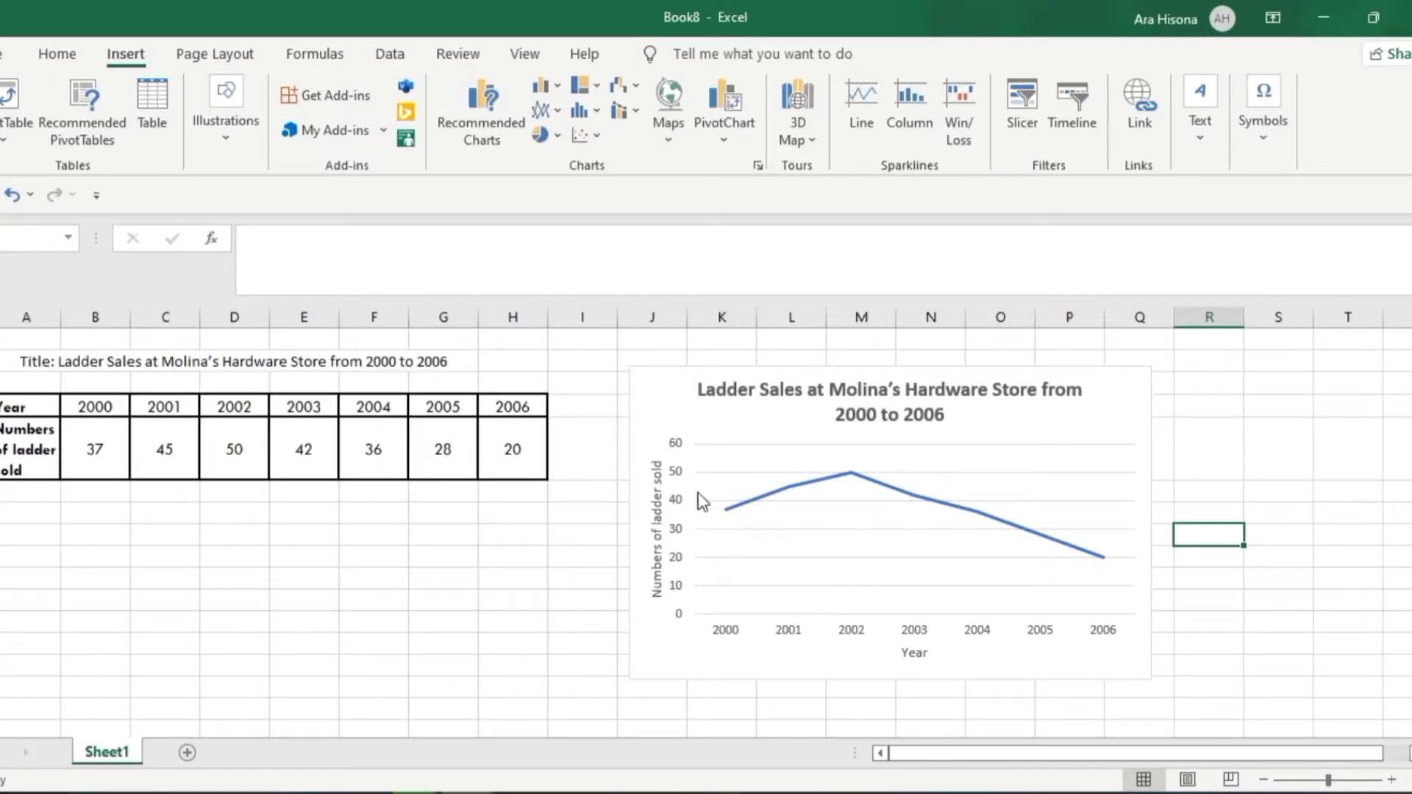
key("alt+Tab")
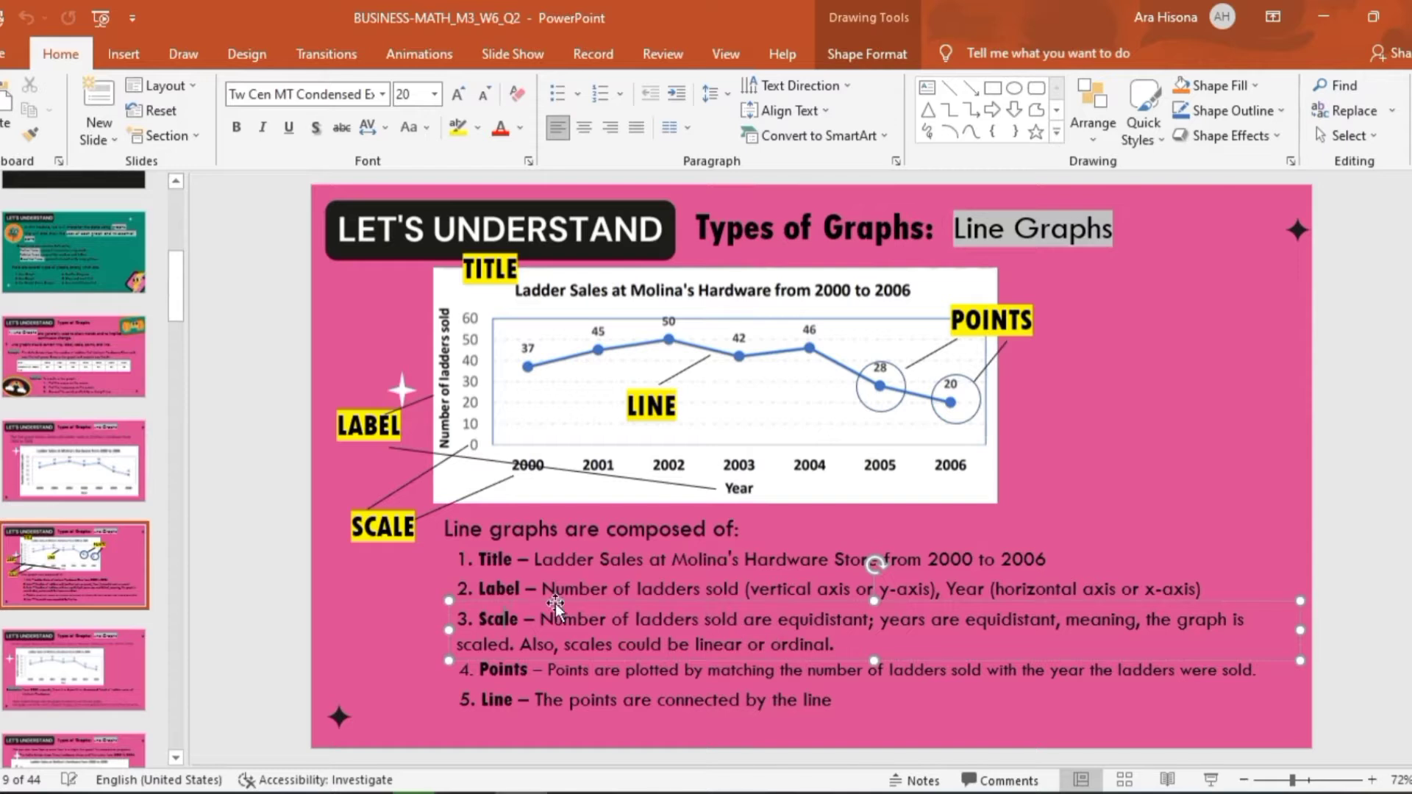
left_click(524, 669)
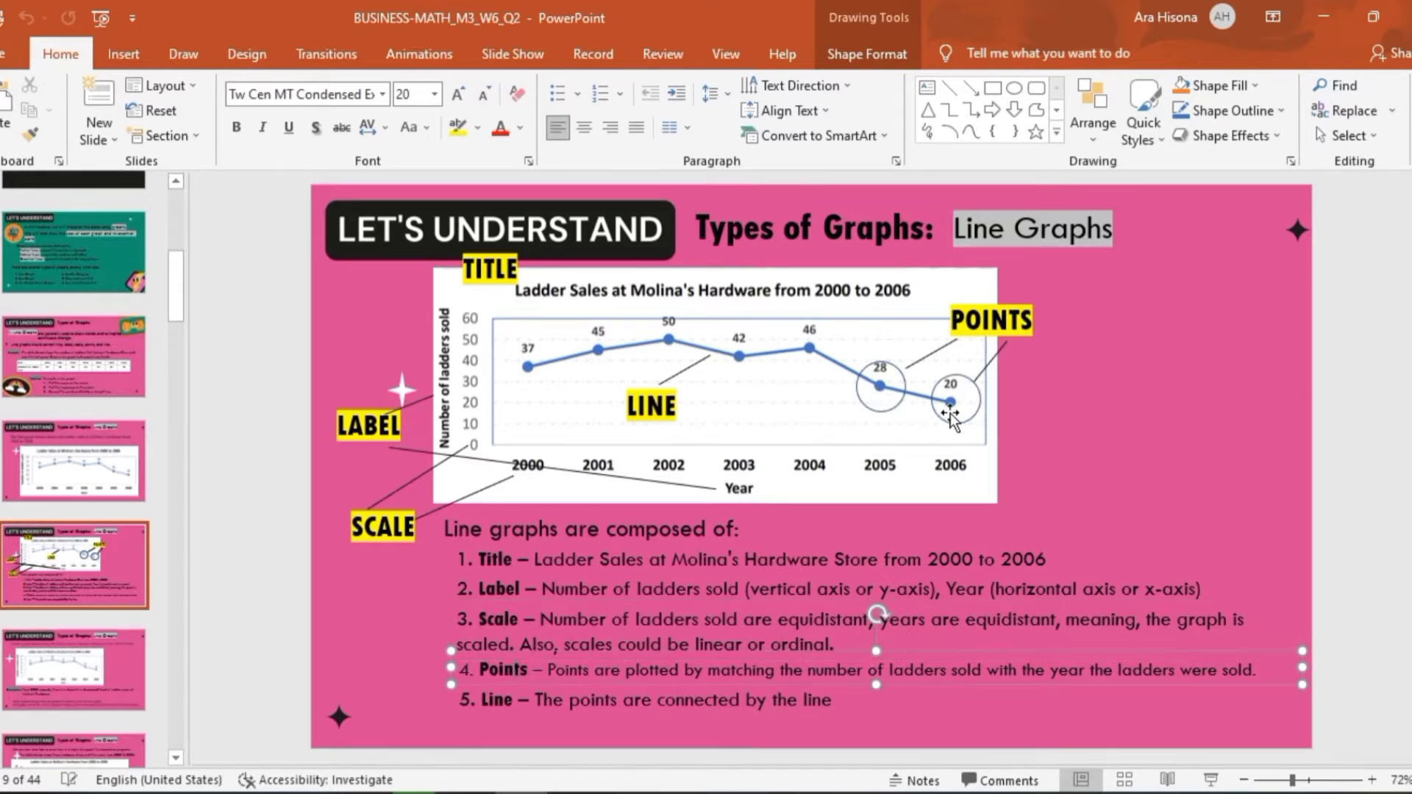
Return to Excel and add data labels to the ladder sales line chart
key("alt+Tab")
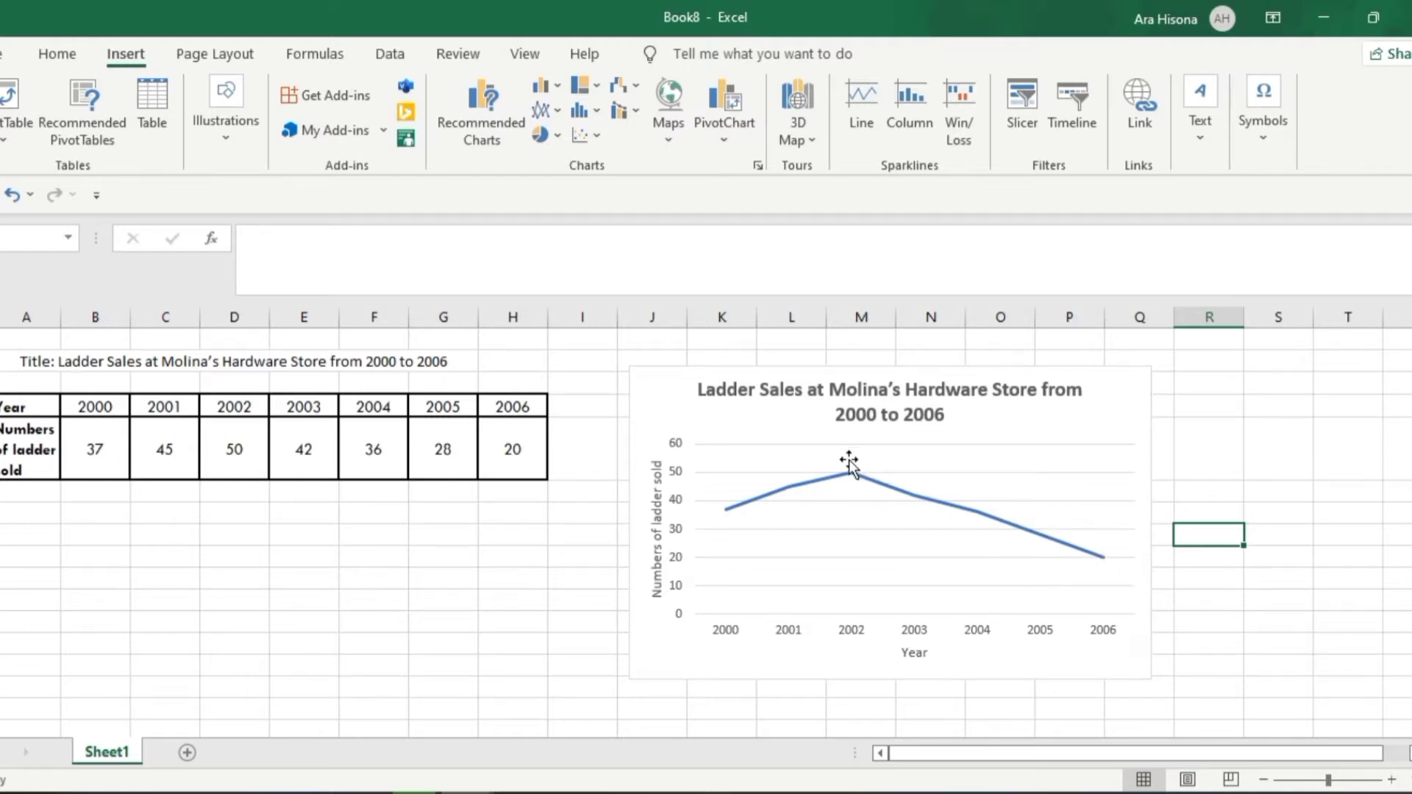
left_click(1066, 448)
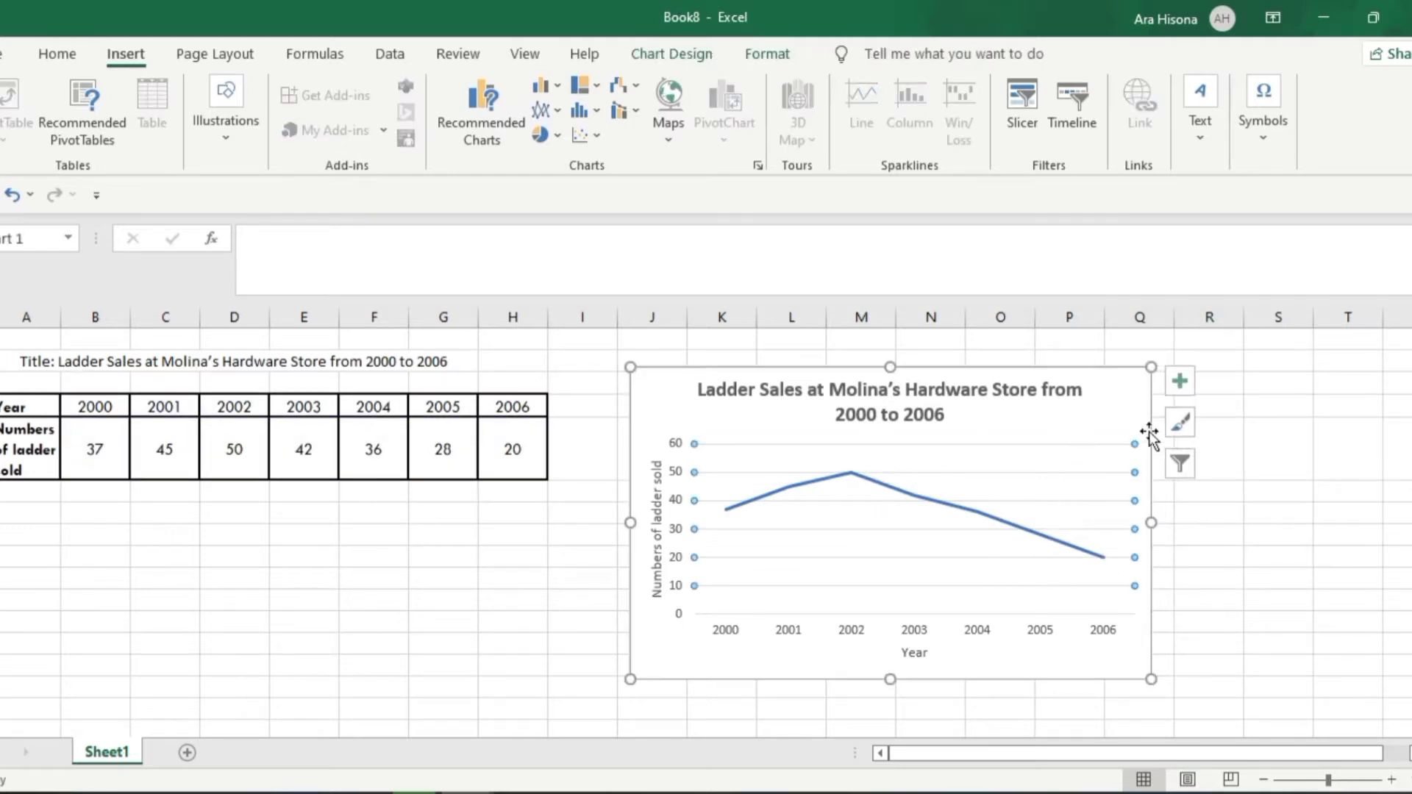
left_click(1178, 382)
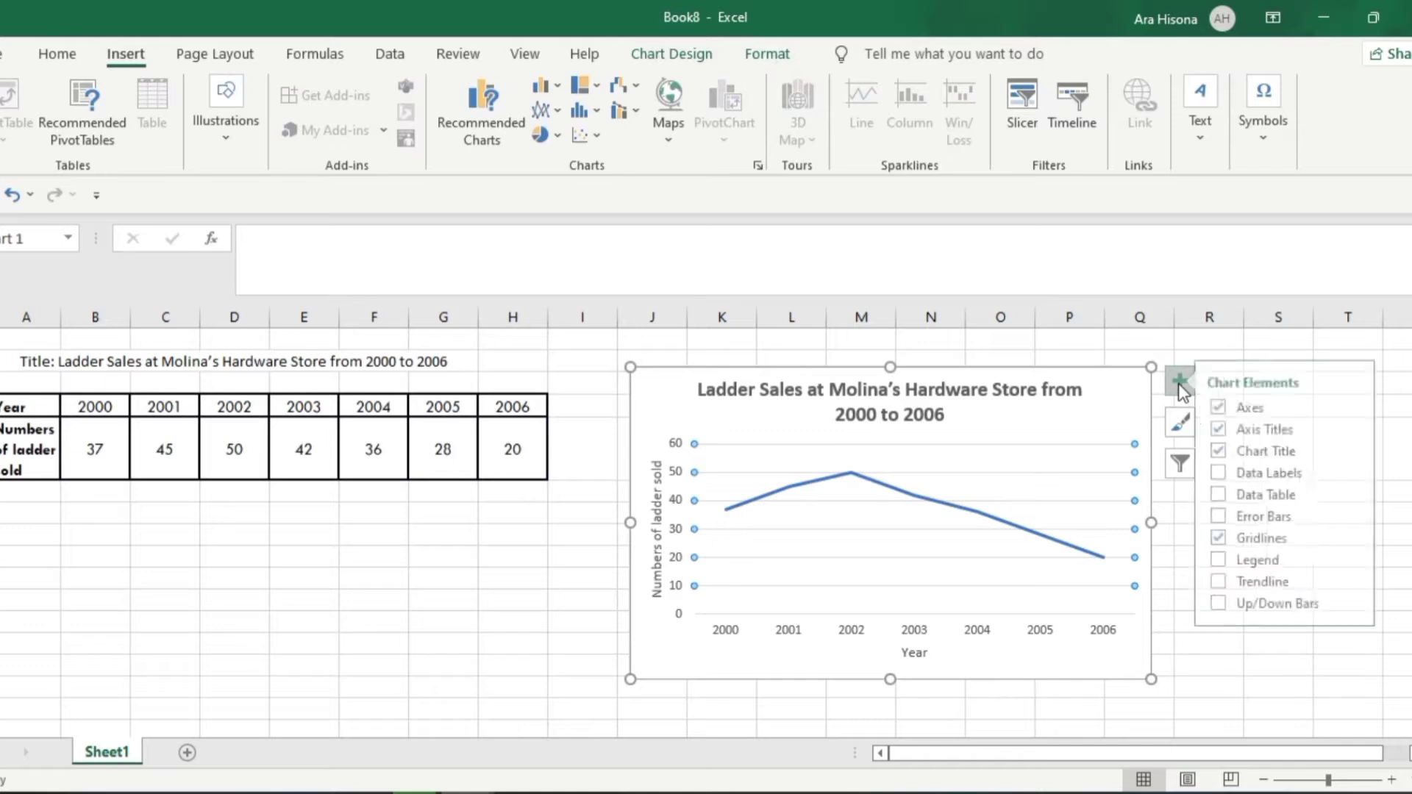
left_click(1232, 473)
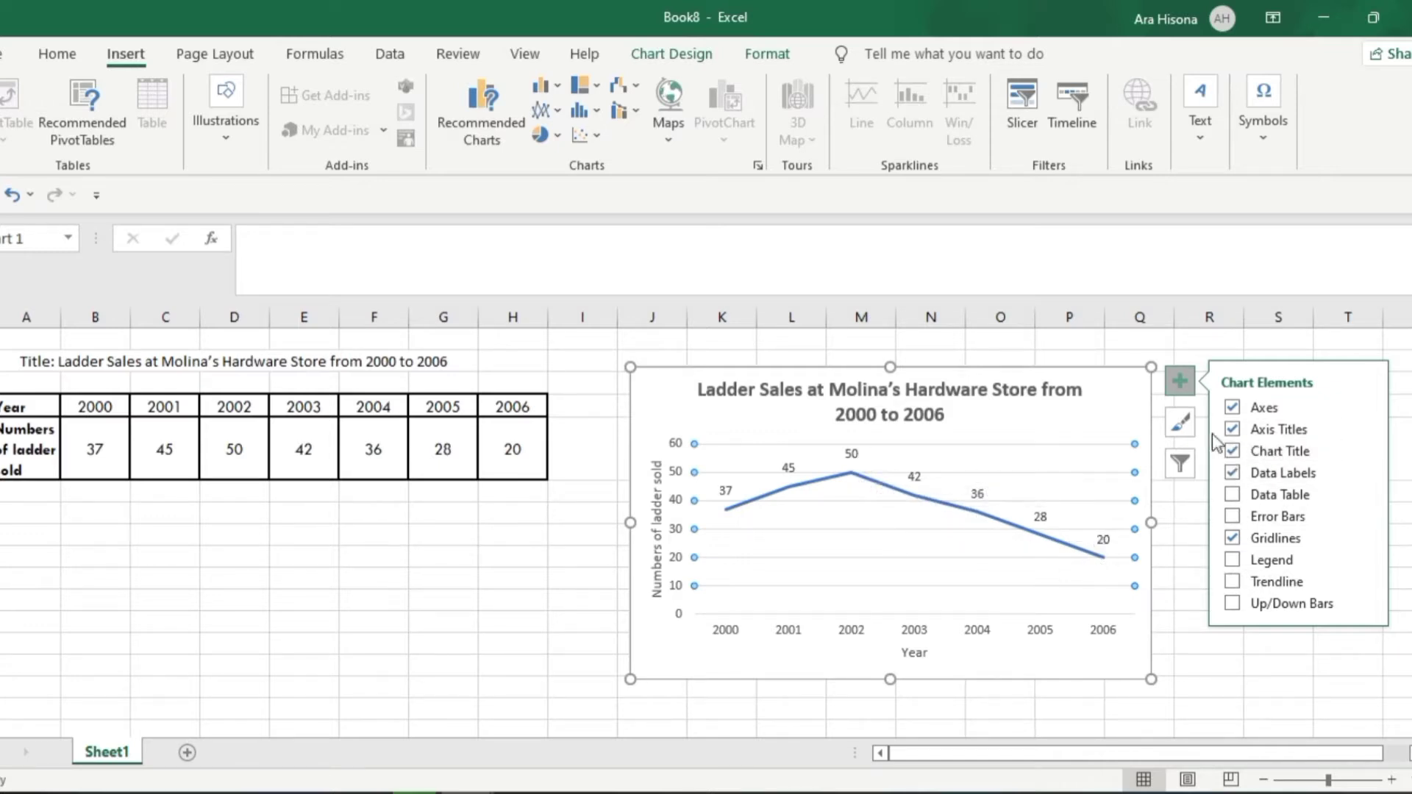
left_click(1185, 390)
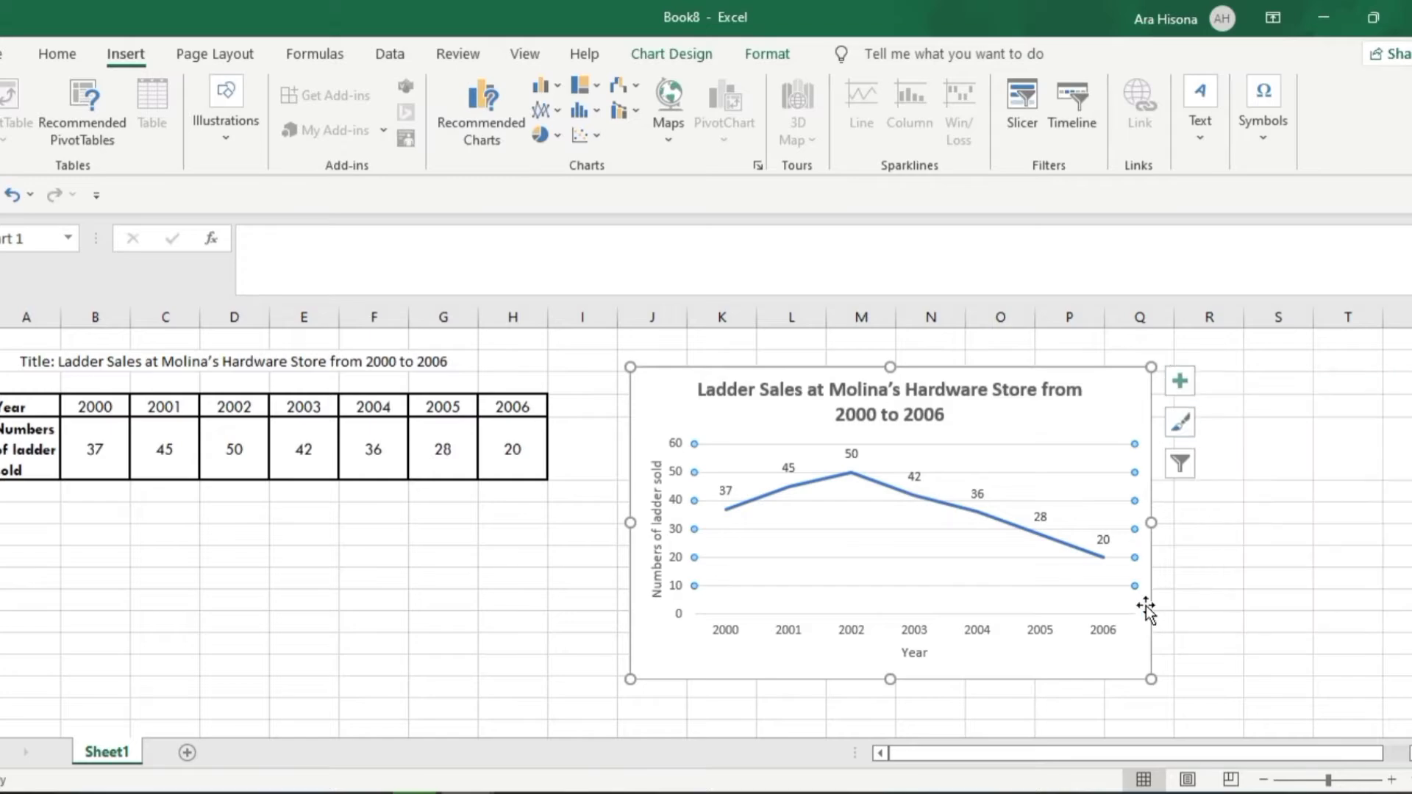
Check the "Line" component on the PowerPoint slide against the line in the Excel chart
key("alt+Tab")
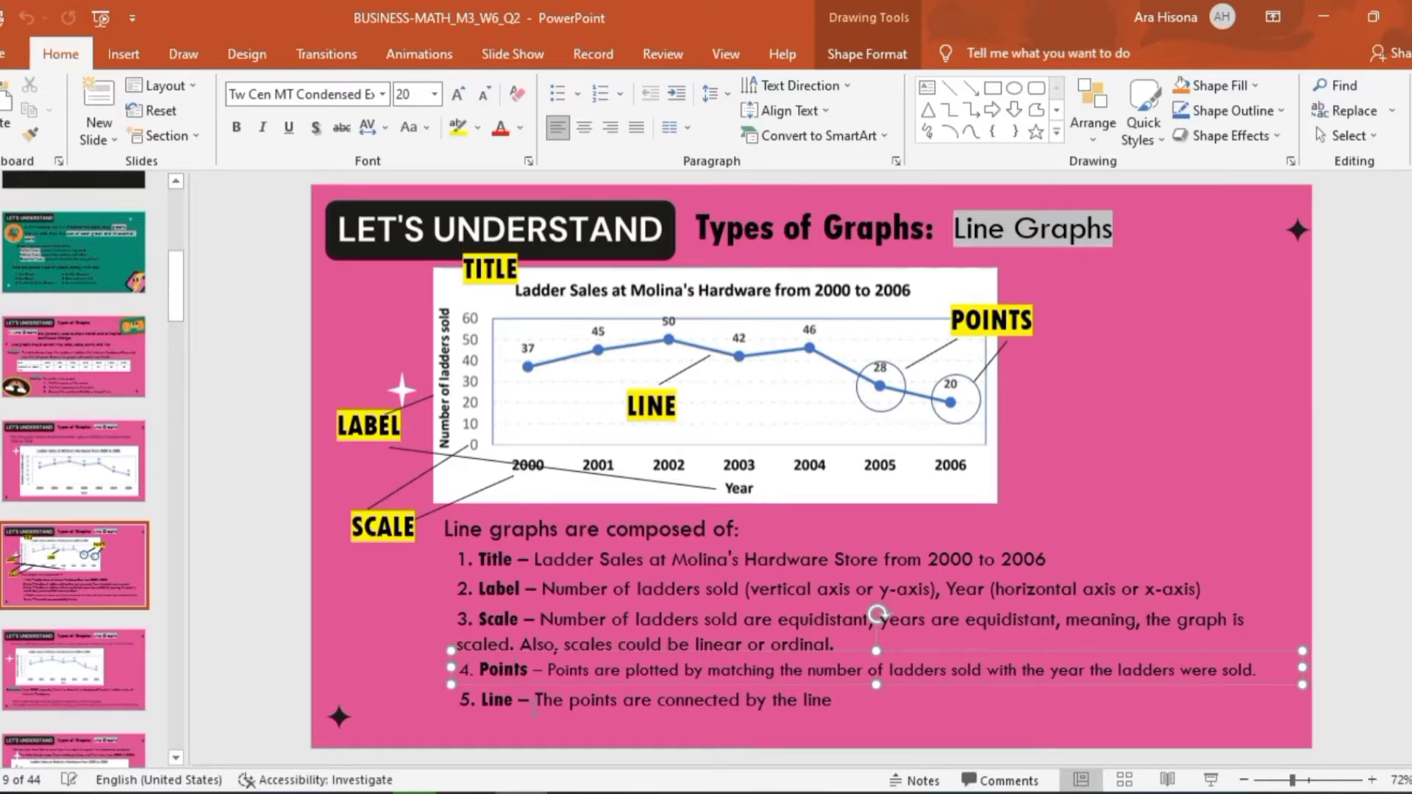
key("alt+Tab")
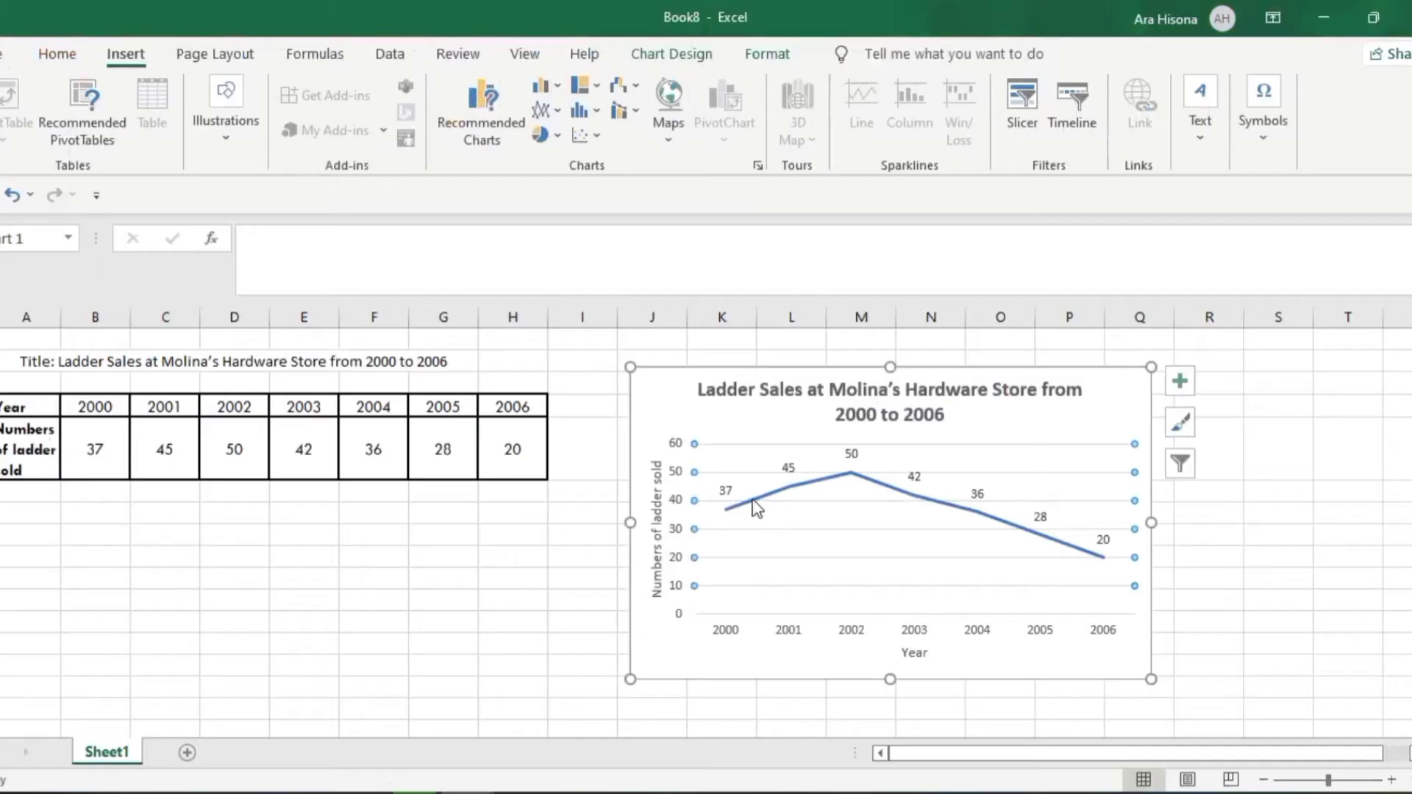
left_click(1345, 538)
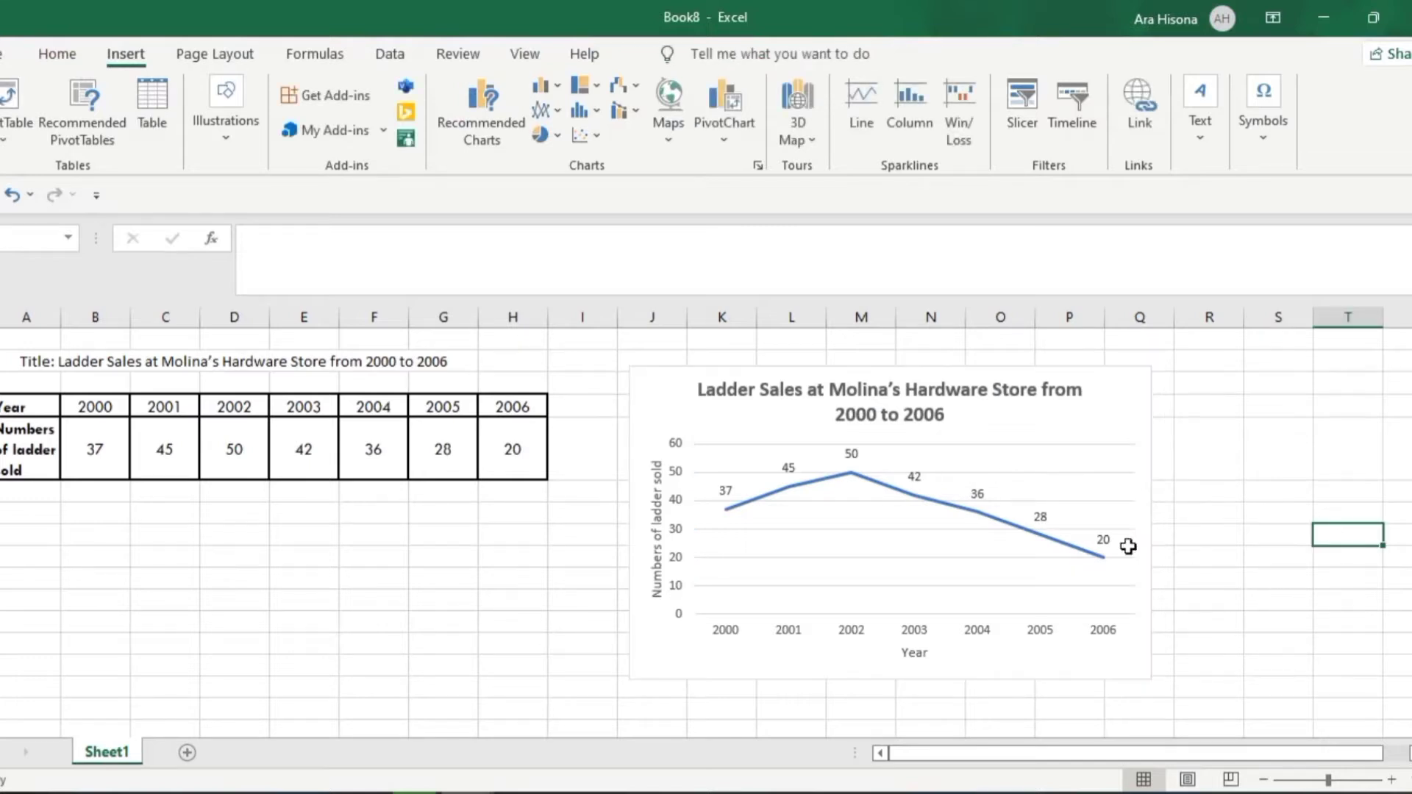
Shift the chart slightly towards the table, give it a blue outline, and enlarge it to about 8.07 cm high by 14.16 cm wide
left_click(691, 418)
left_click_drag(664, 373, 647, 368)
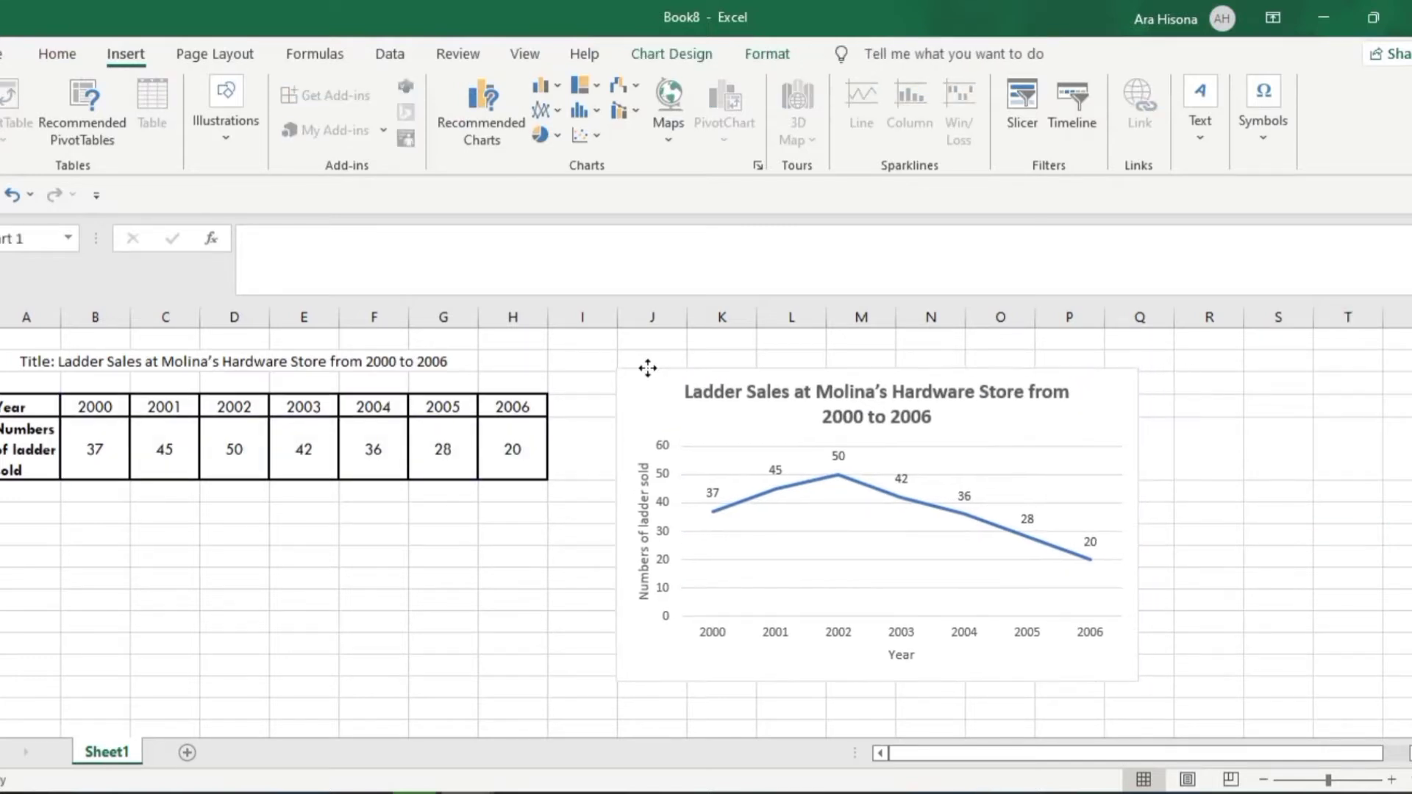
left_click(789, 64)
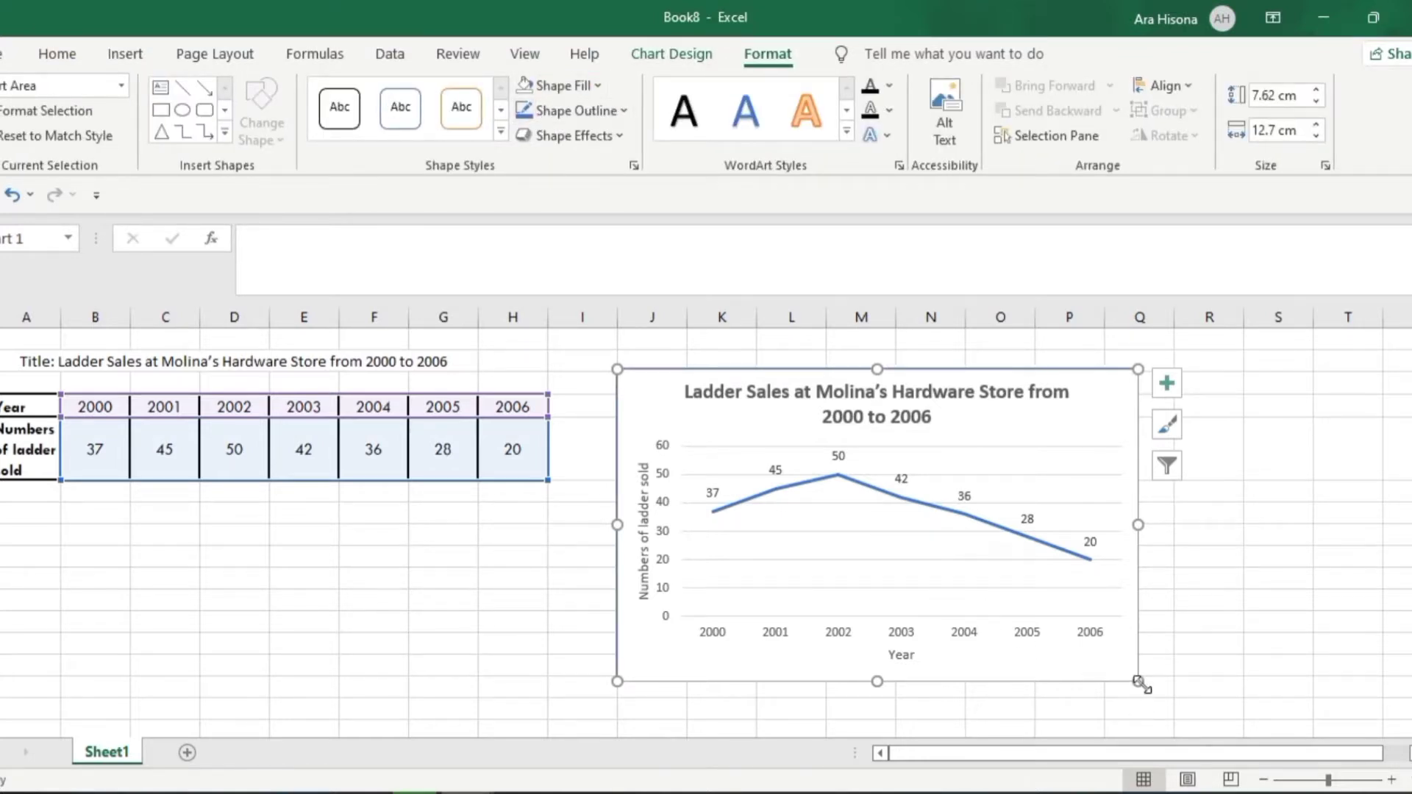
left_click_drag(1139, 681, 1198, 700)
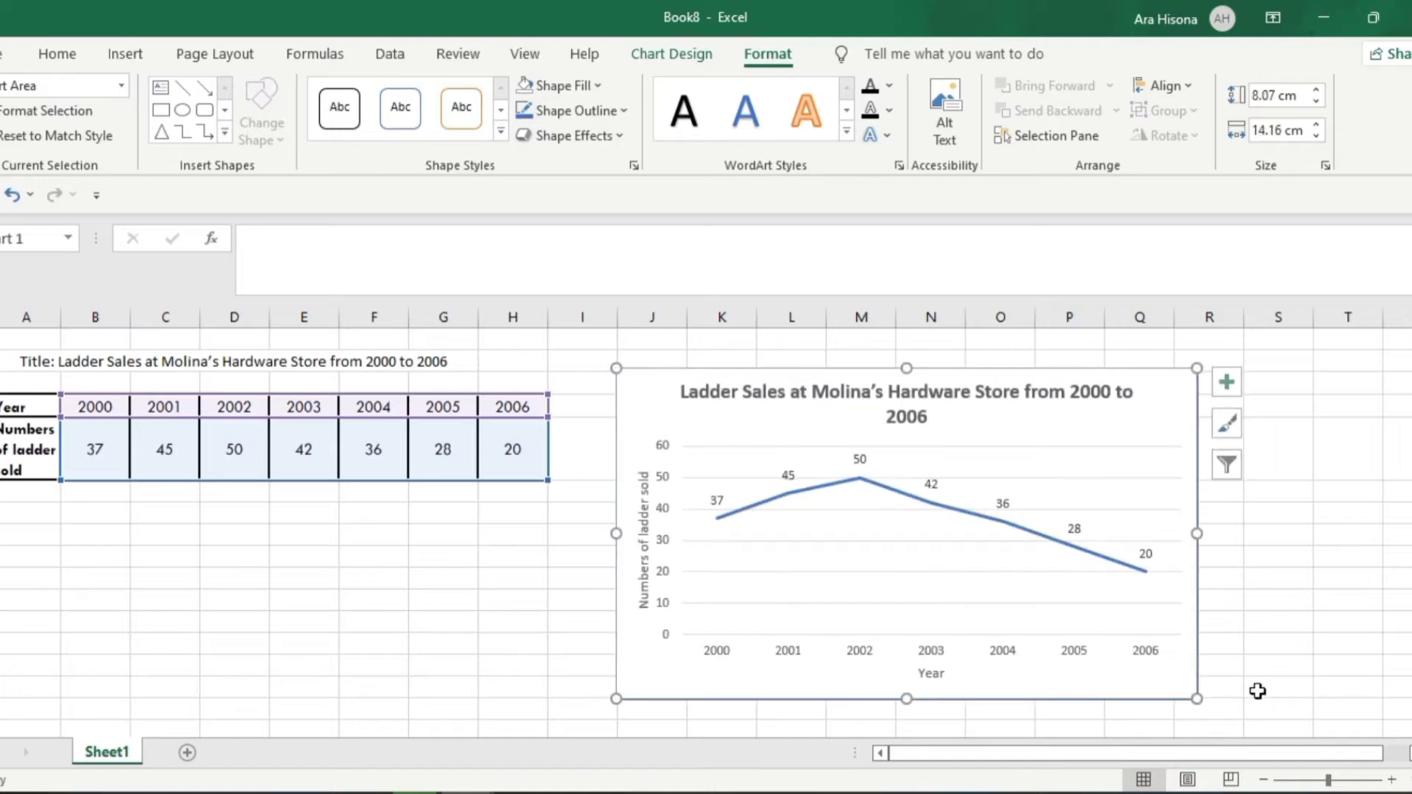
left_click(1308, 640)
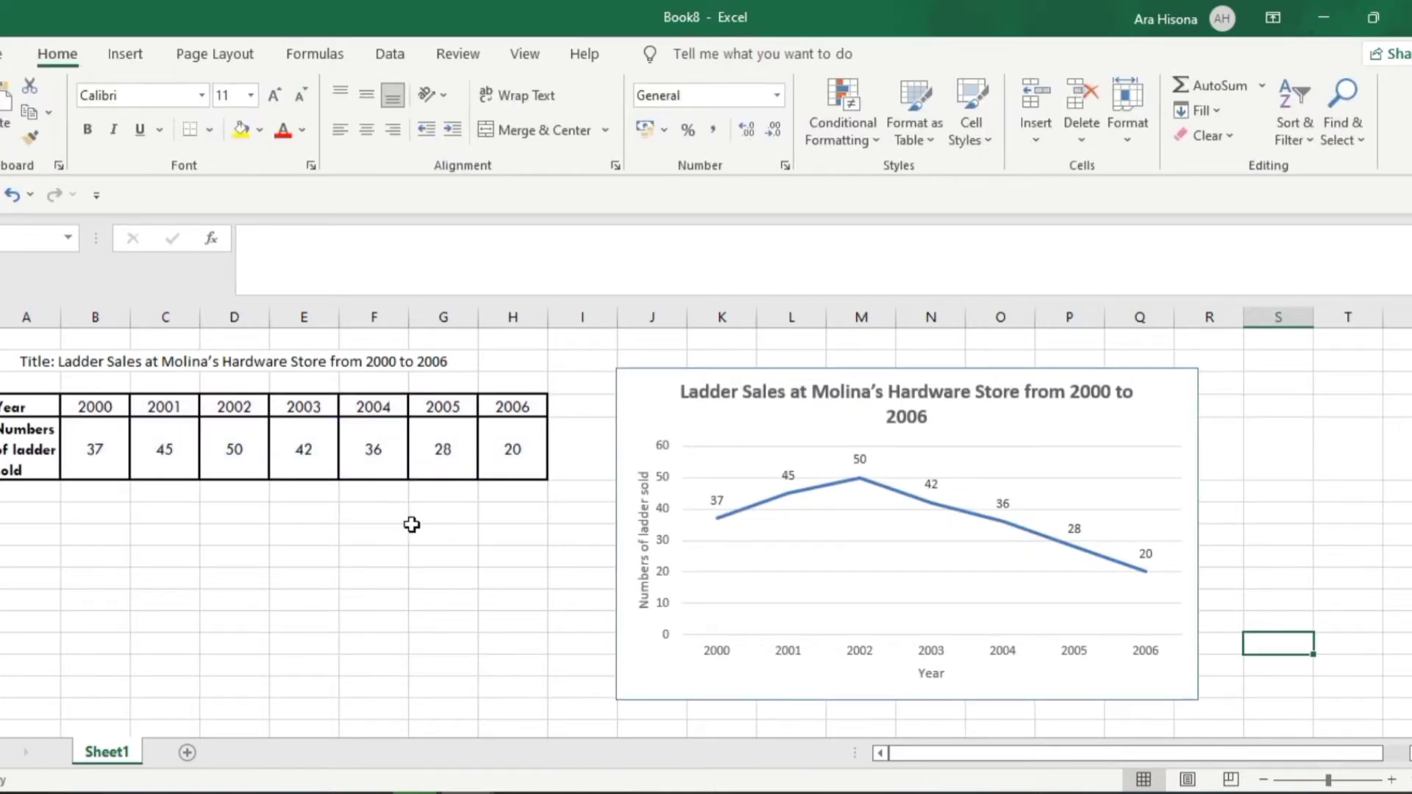
Copy the whole ladder sales chart and paste it into the Word document below the "Line Graph" heading
right_click(666, 375)
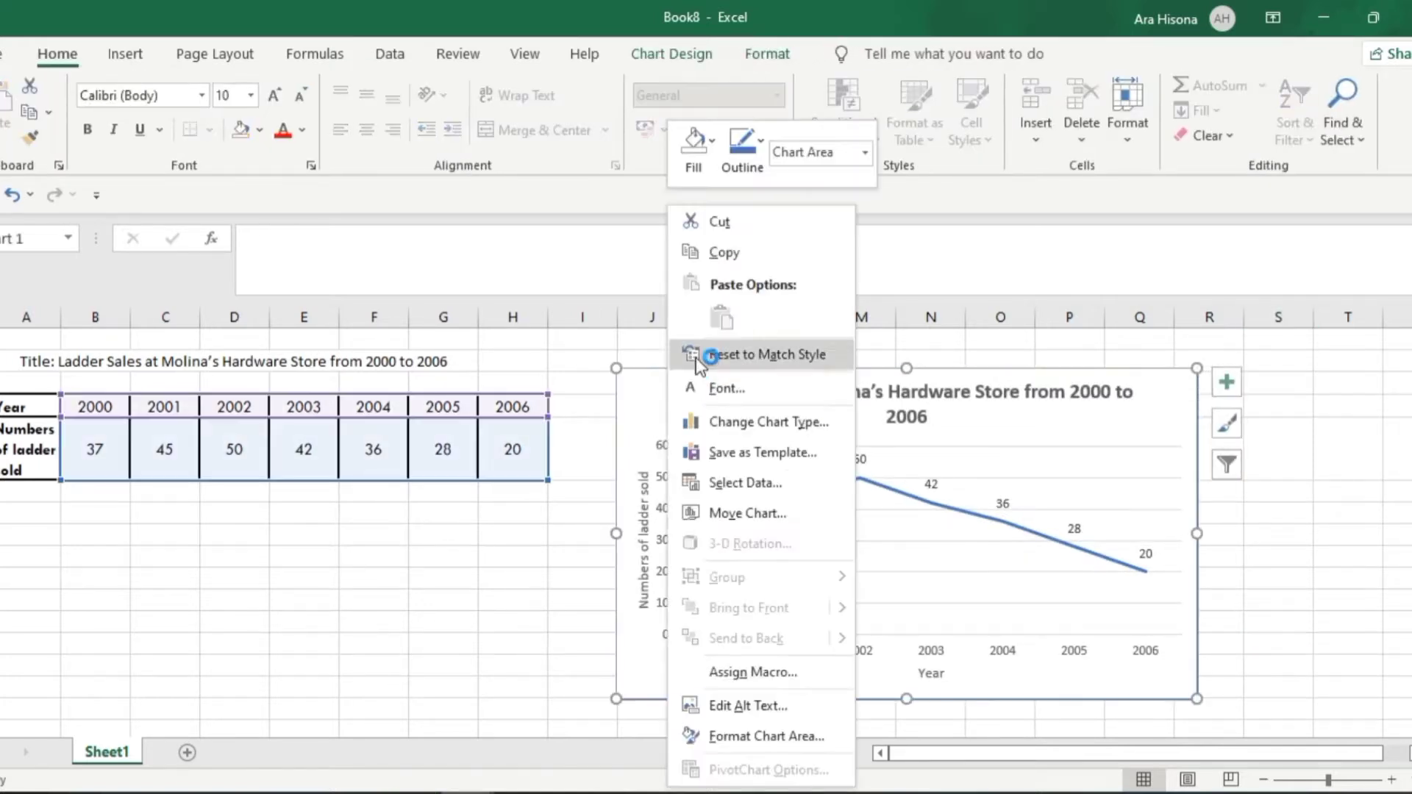
left_click(736, 238)
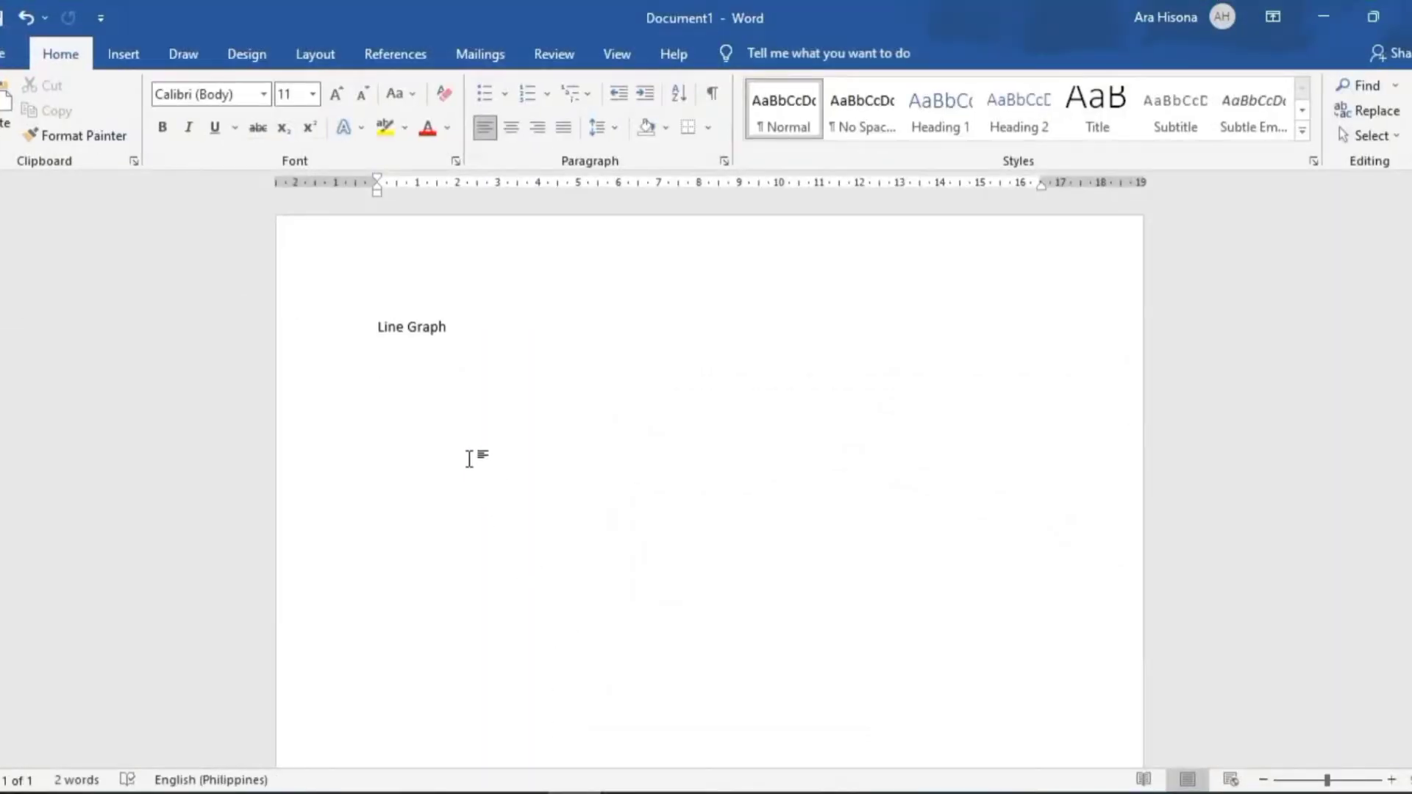
key("ctrl+v")
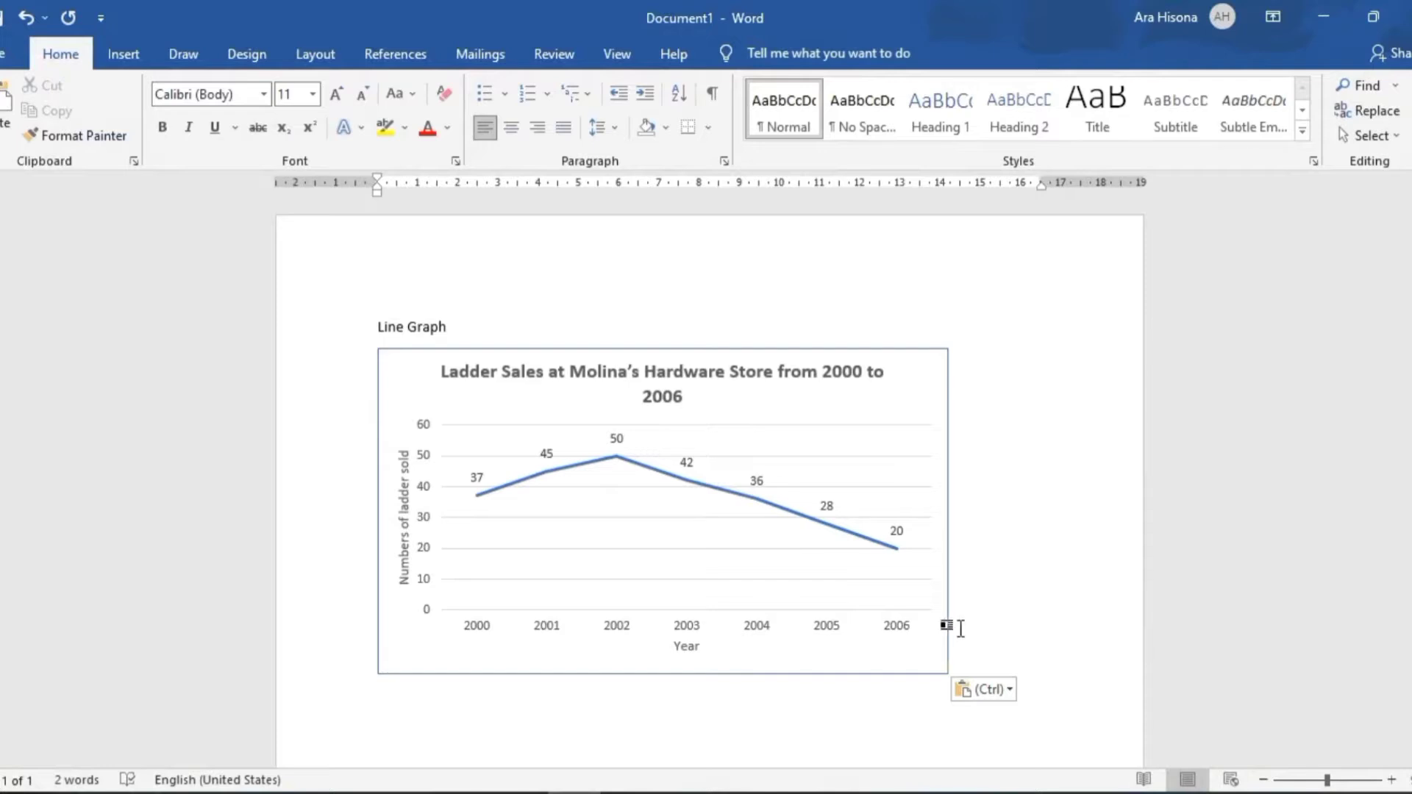
Enlarge the pasted chart in Word from its lower corner until it slightly exceeds the text width
left_click(943, 630)
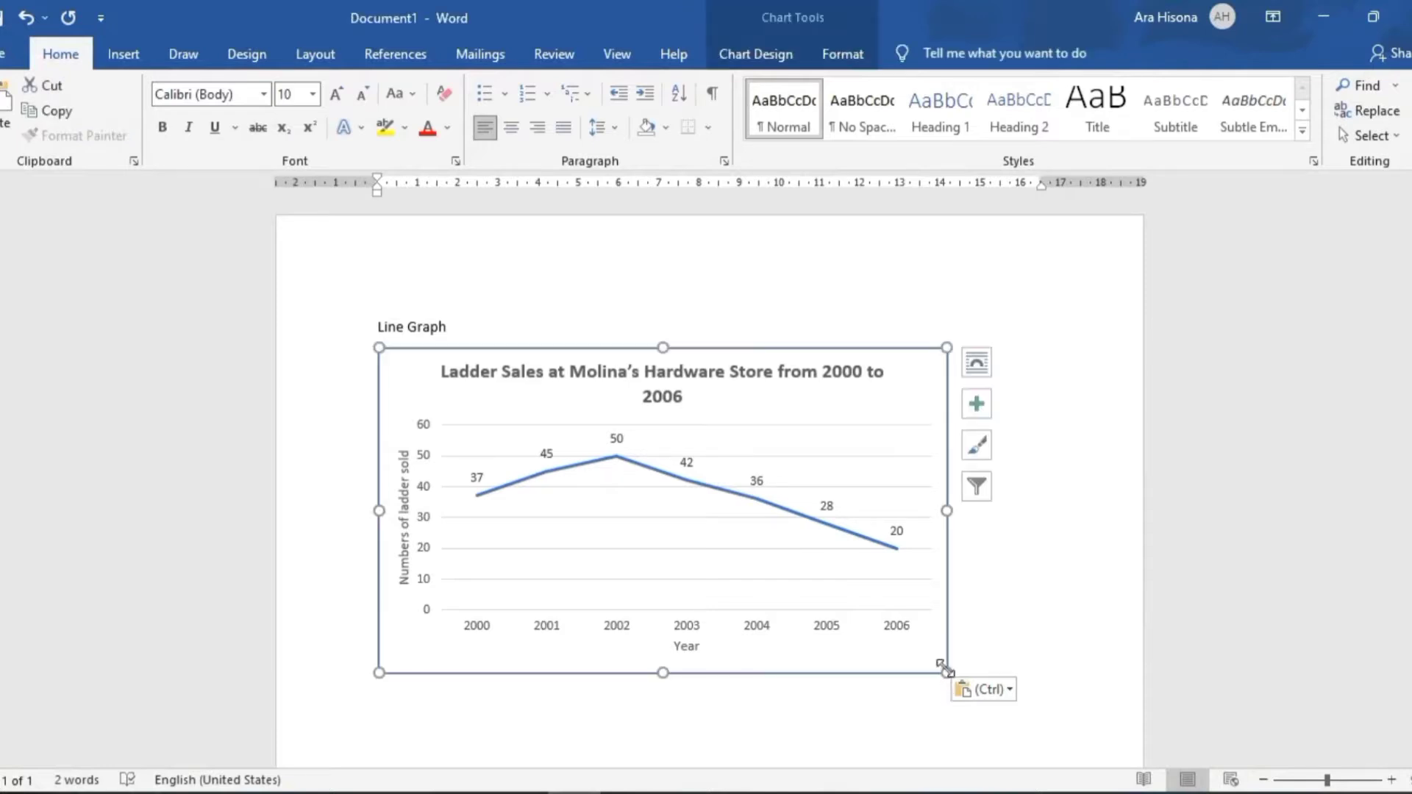
left_click_drag(945, 669, 1059, 724)
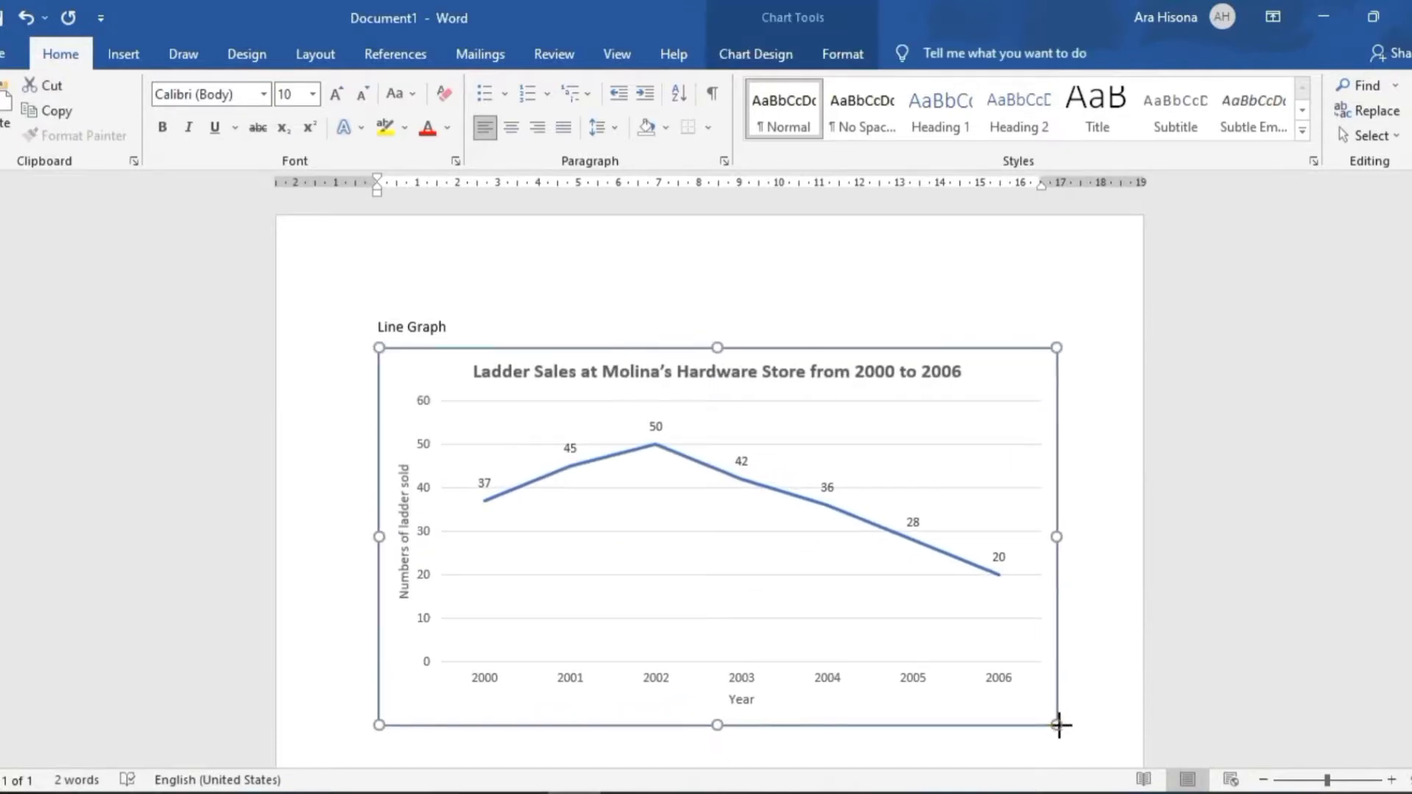
left_click(780, 308)
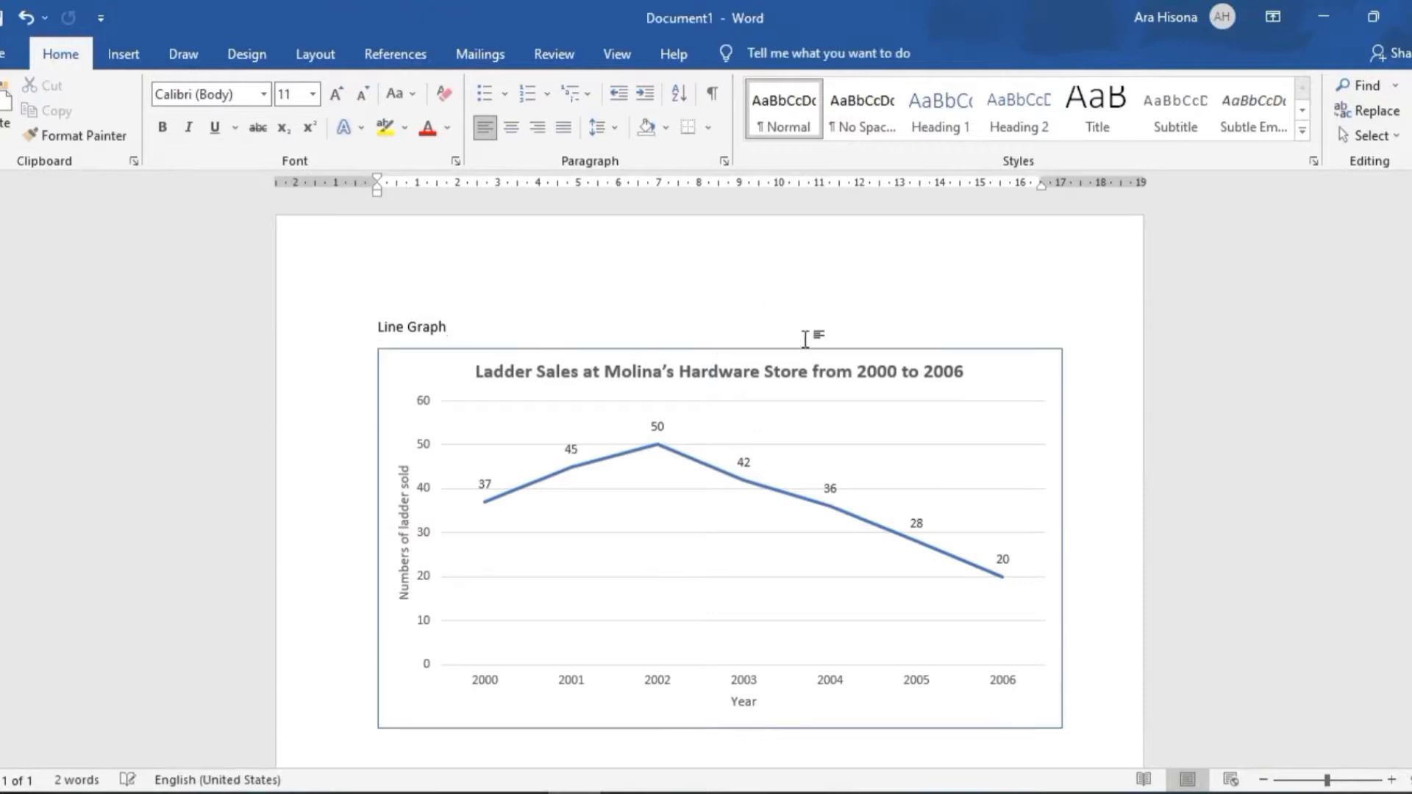
Switch back to Excel and look over the table of classmates' favorite colors
key("alt+Tab")
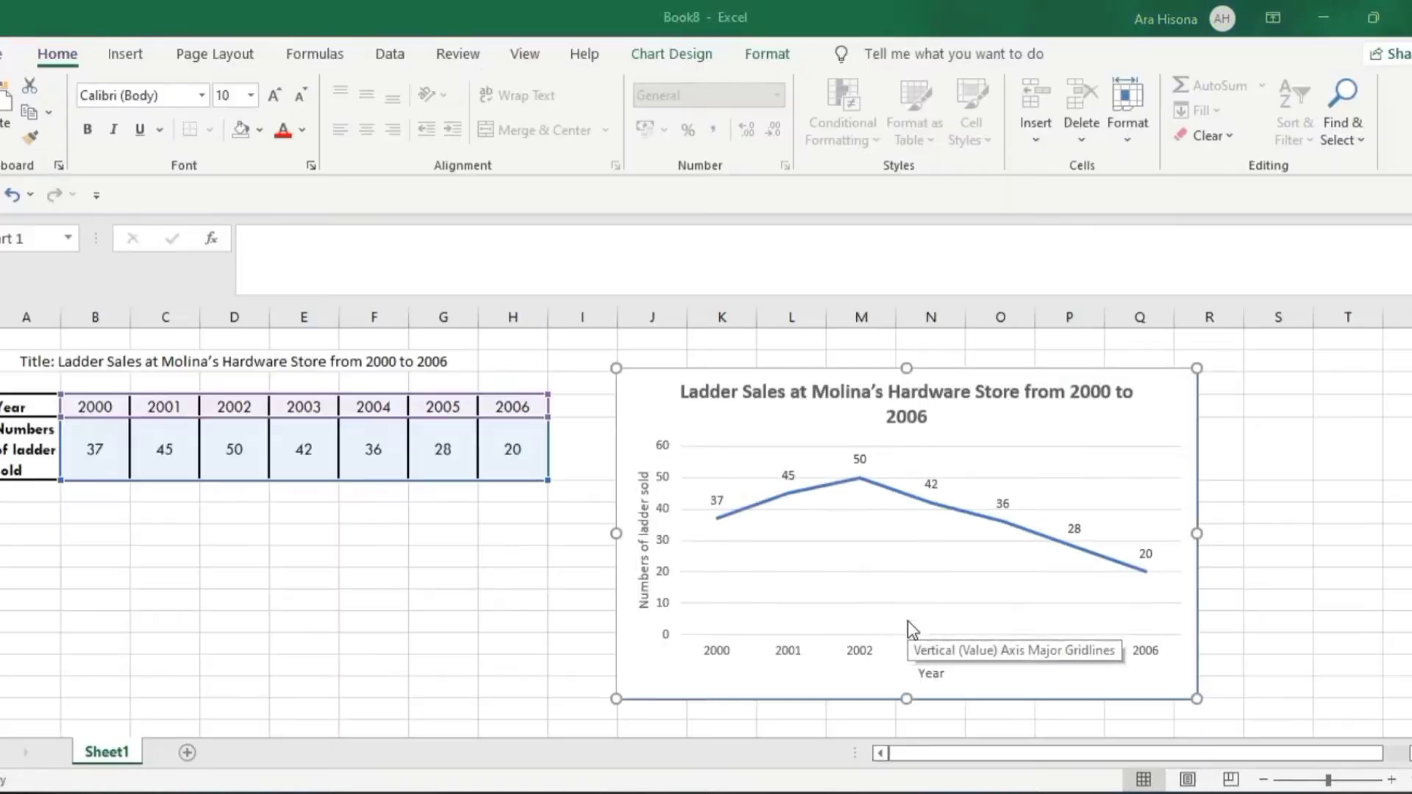
left_click(285, 630)
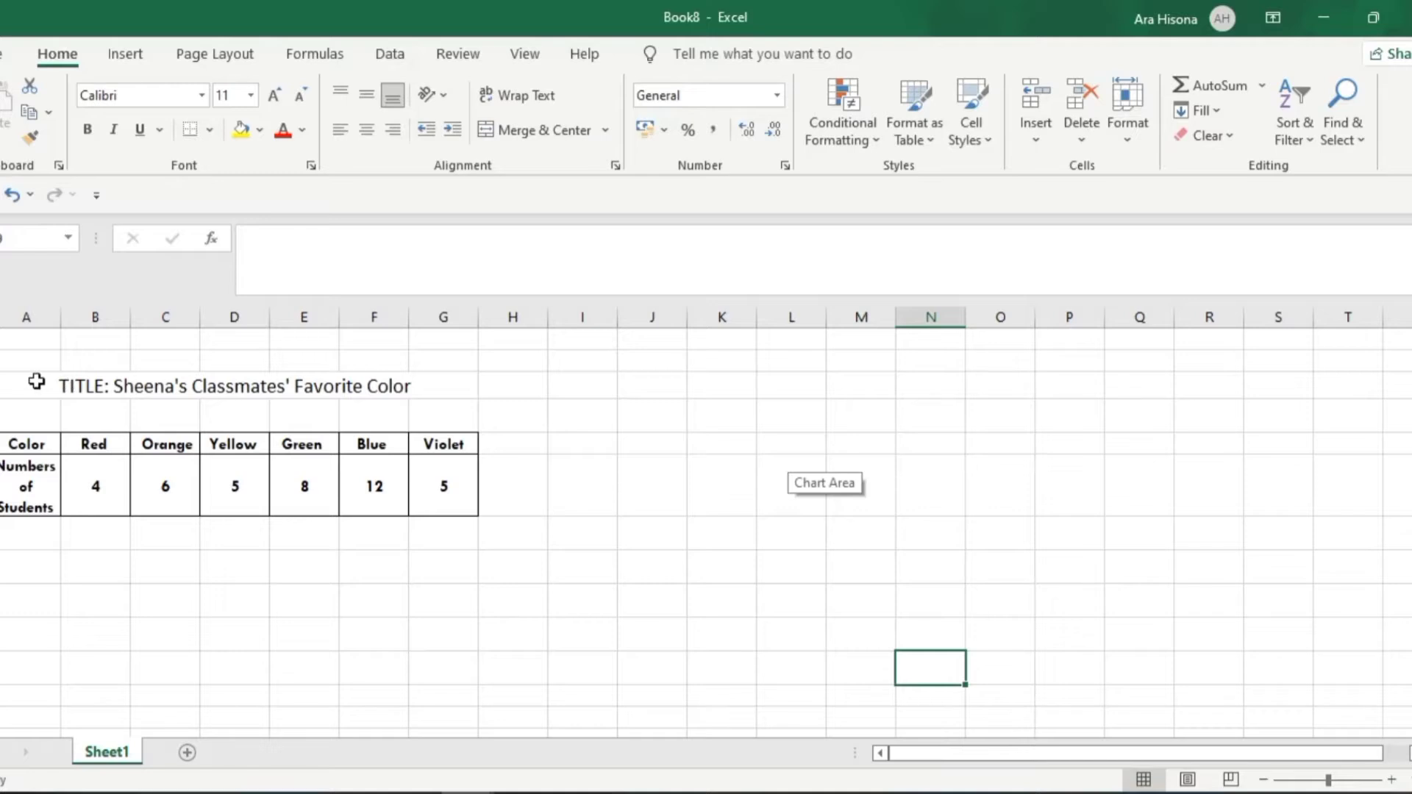
left_click(609, 475)
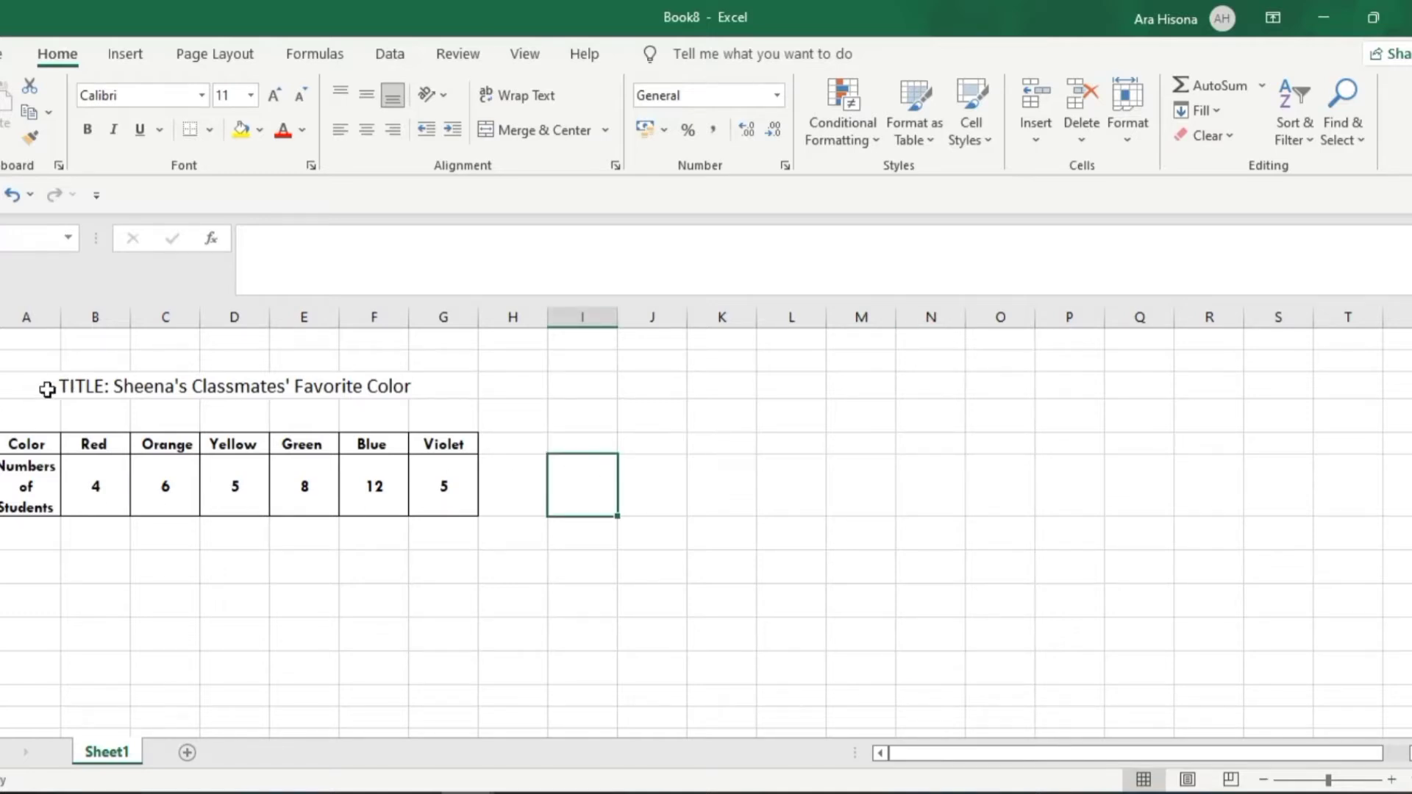
left_click(38, 357)
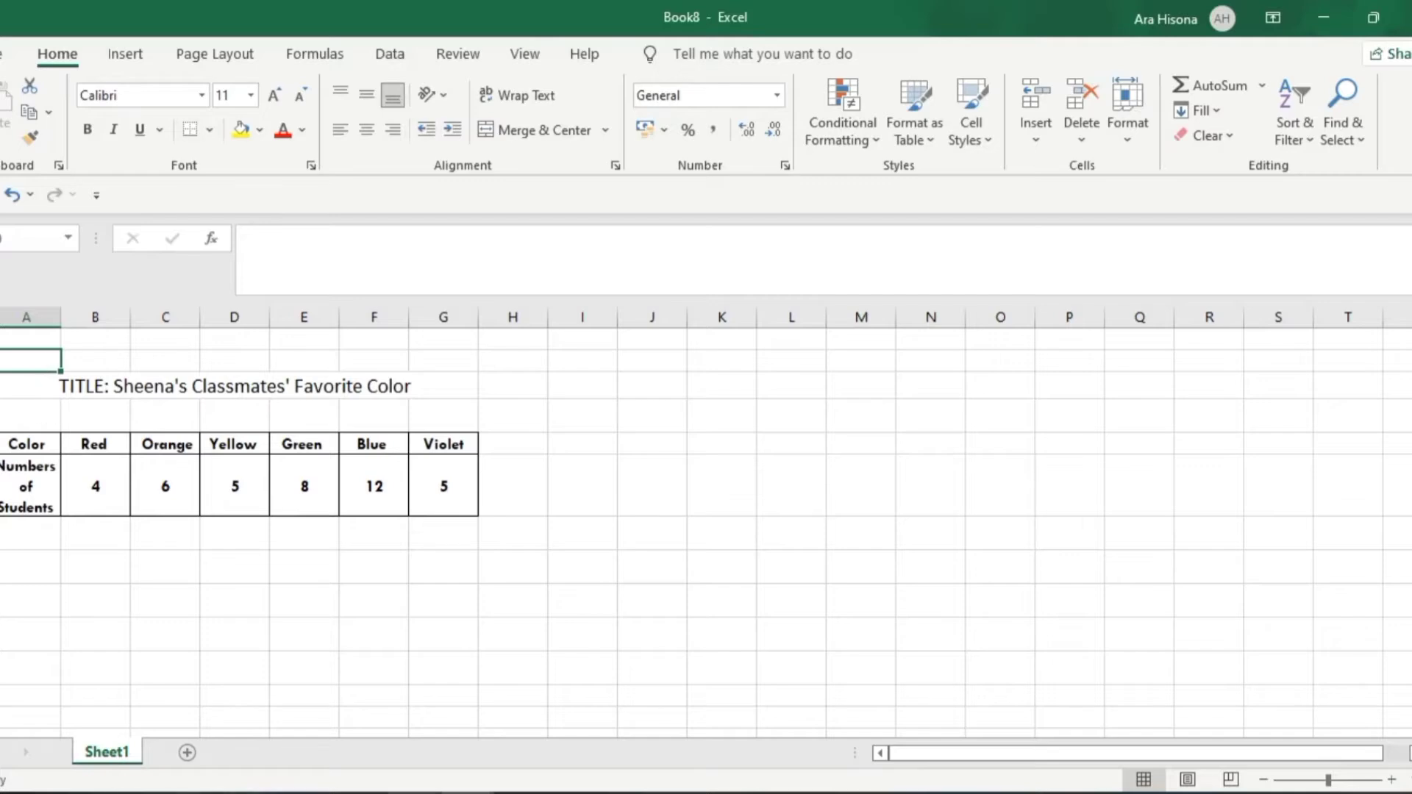
Switch to the PowerPoint lesson and review the favorite color example and its finished bar graph slide
left_click(521, 793)
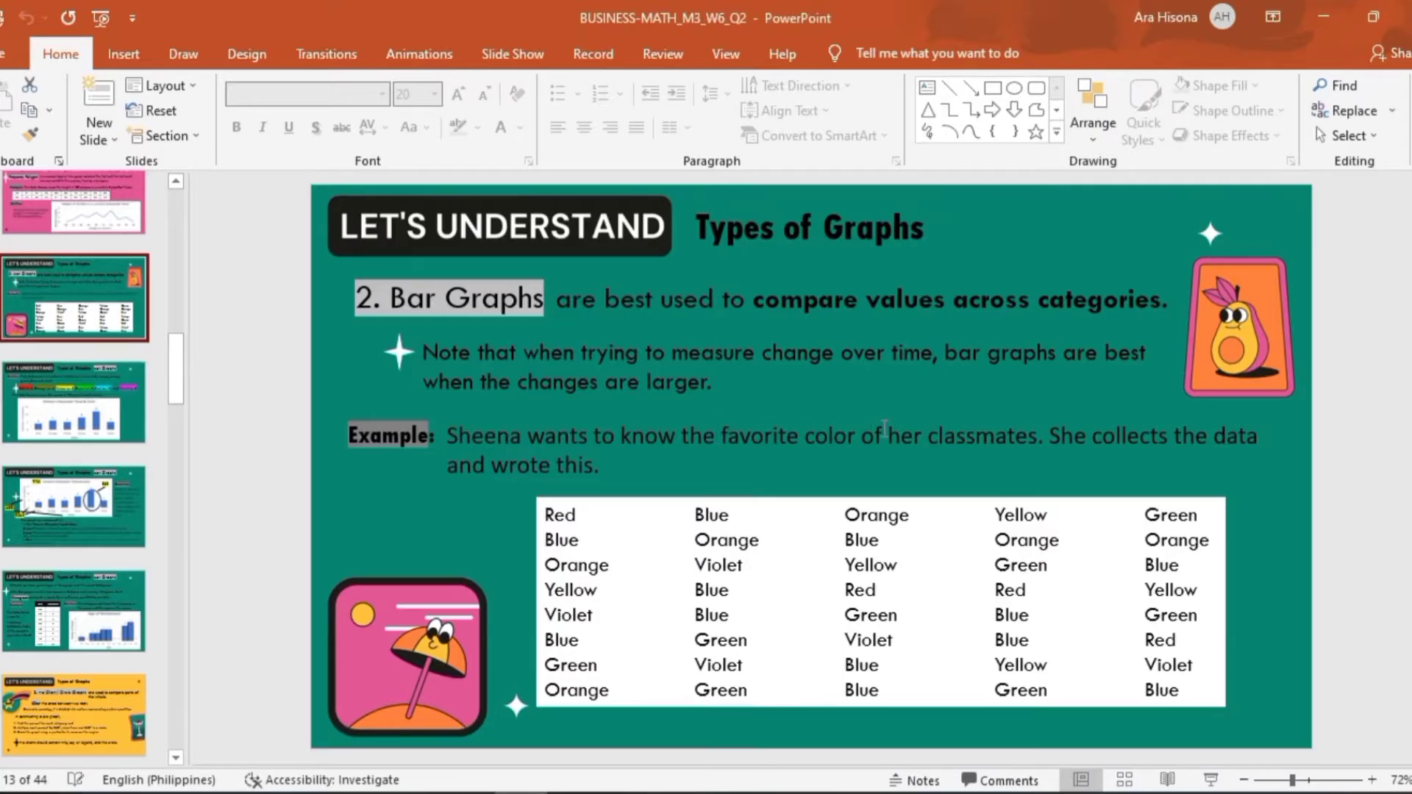
left_click(529, 513)
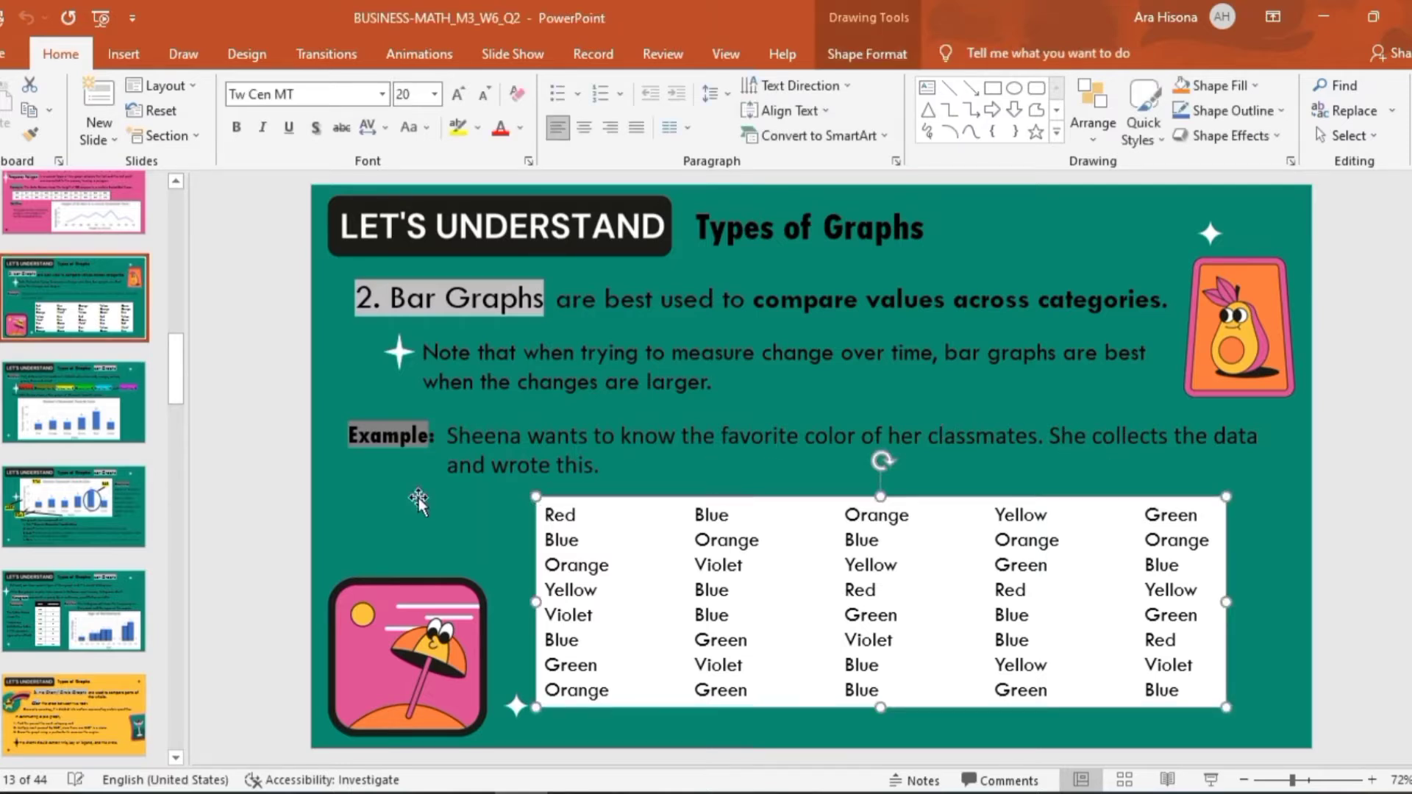
left_click(8, 390)
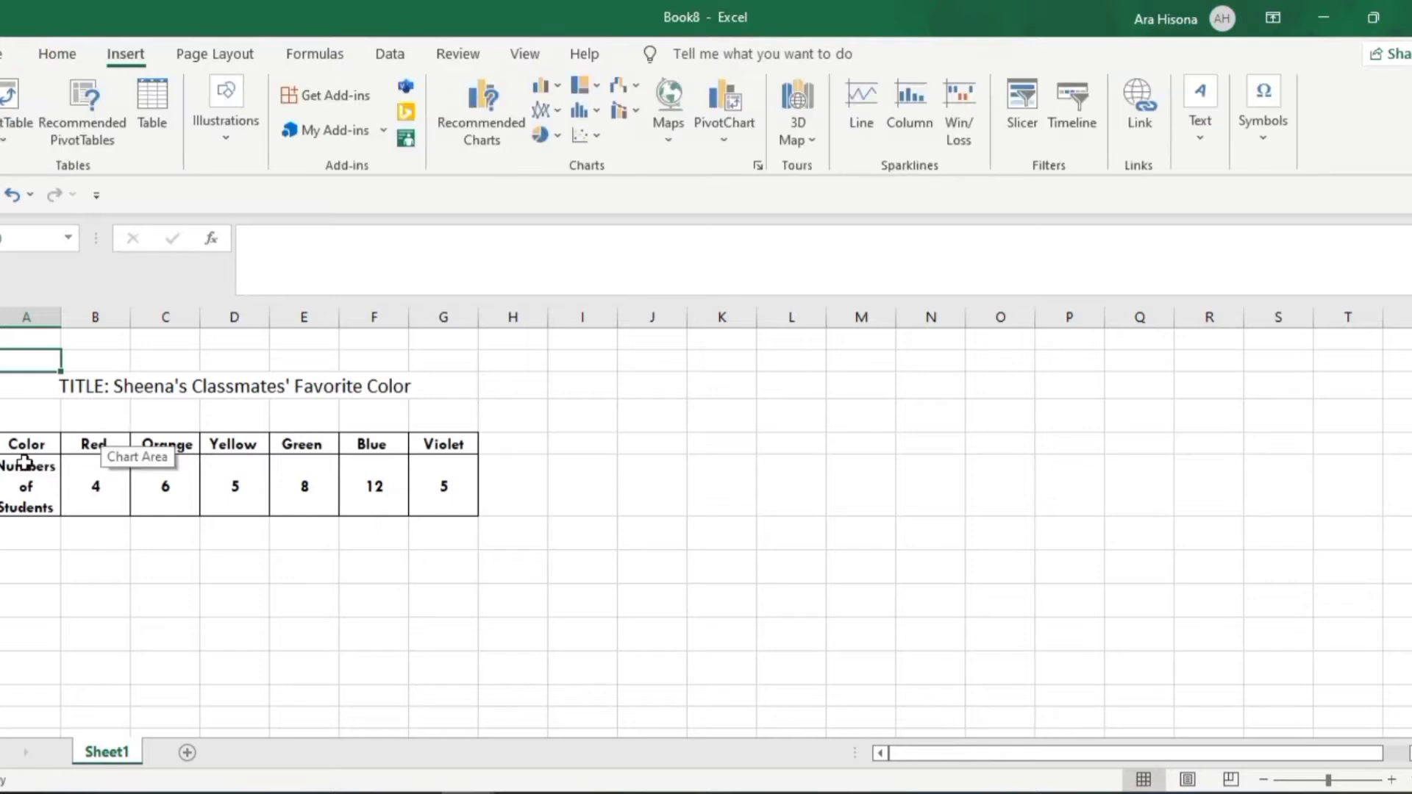
In Excel, insert a clustered column chart from the colors and student counts in columns B to G, and move it clear of the table
left_click_drag(95, 444, 444, 487)
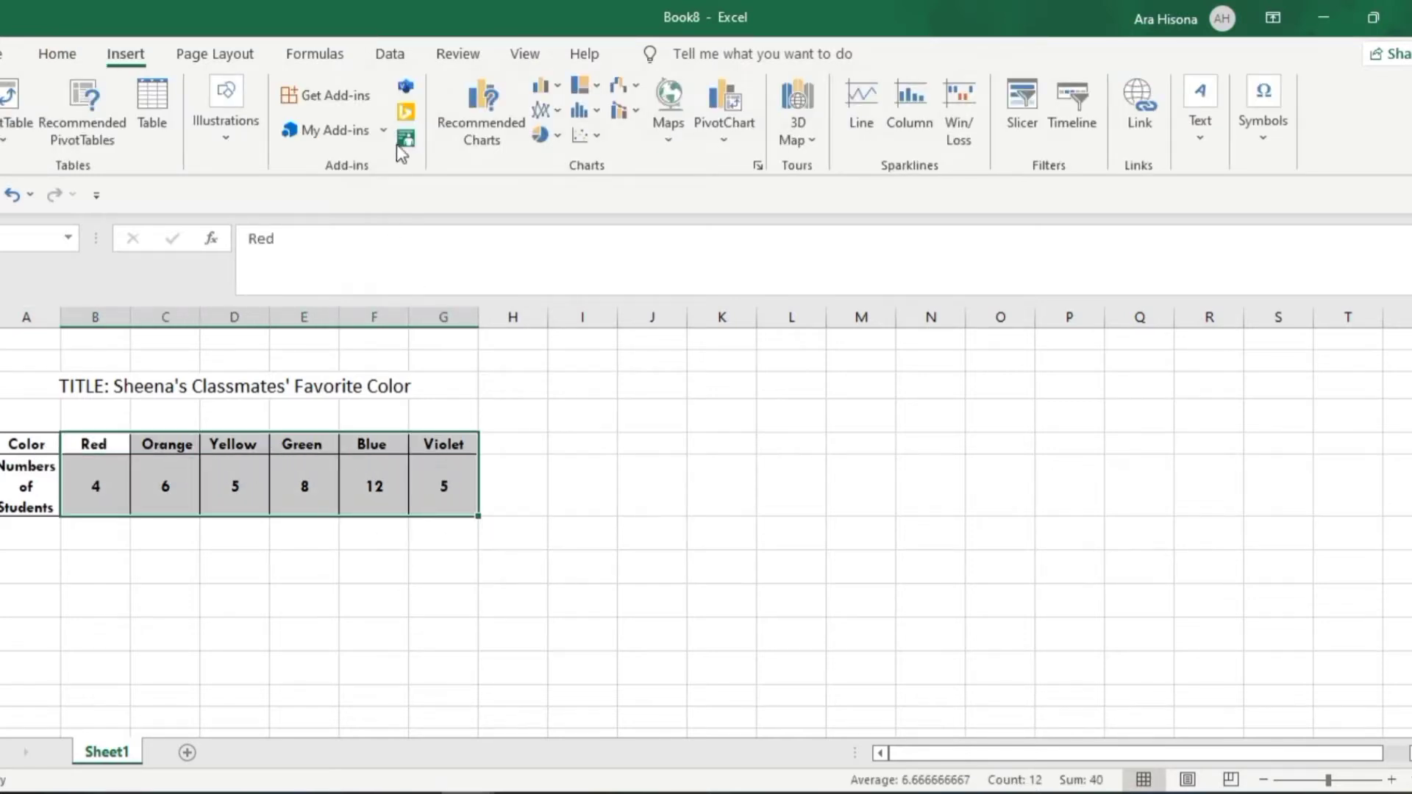
left_click(479, 109)
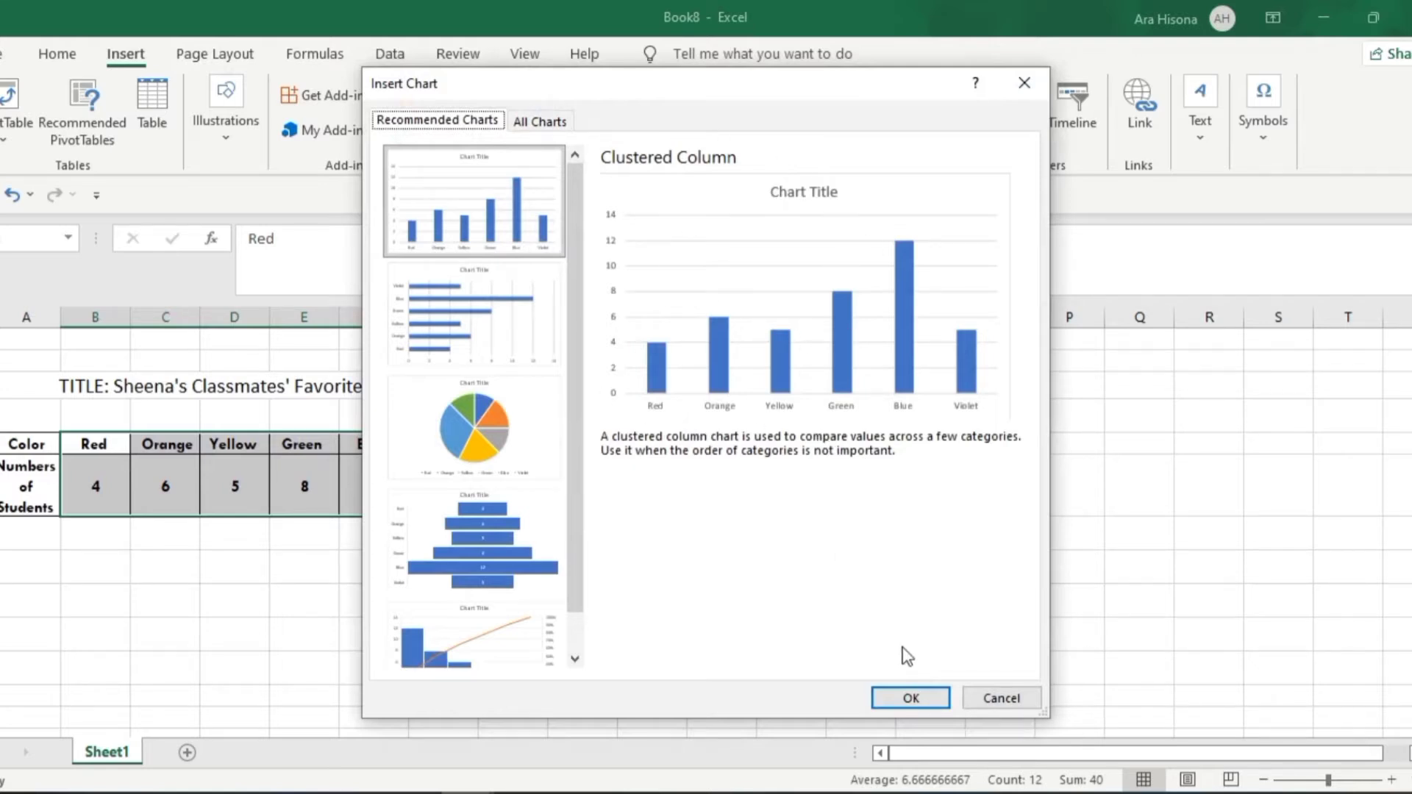
left_click(924, 703)
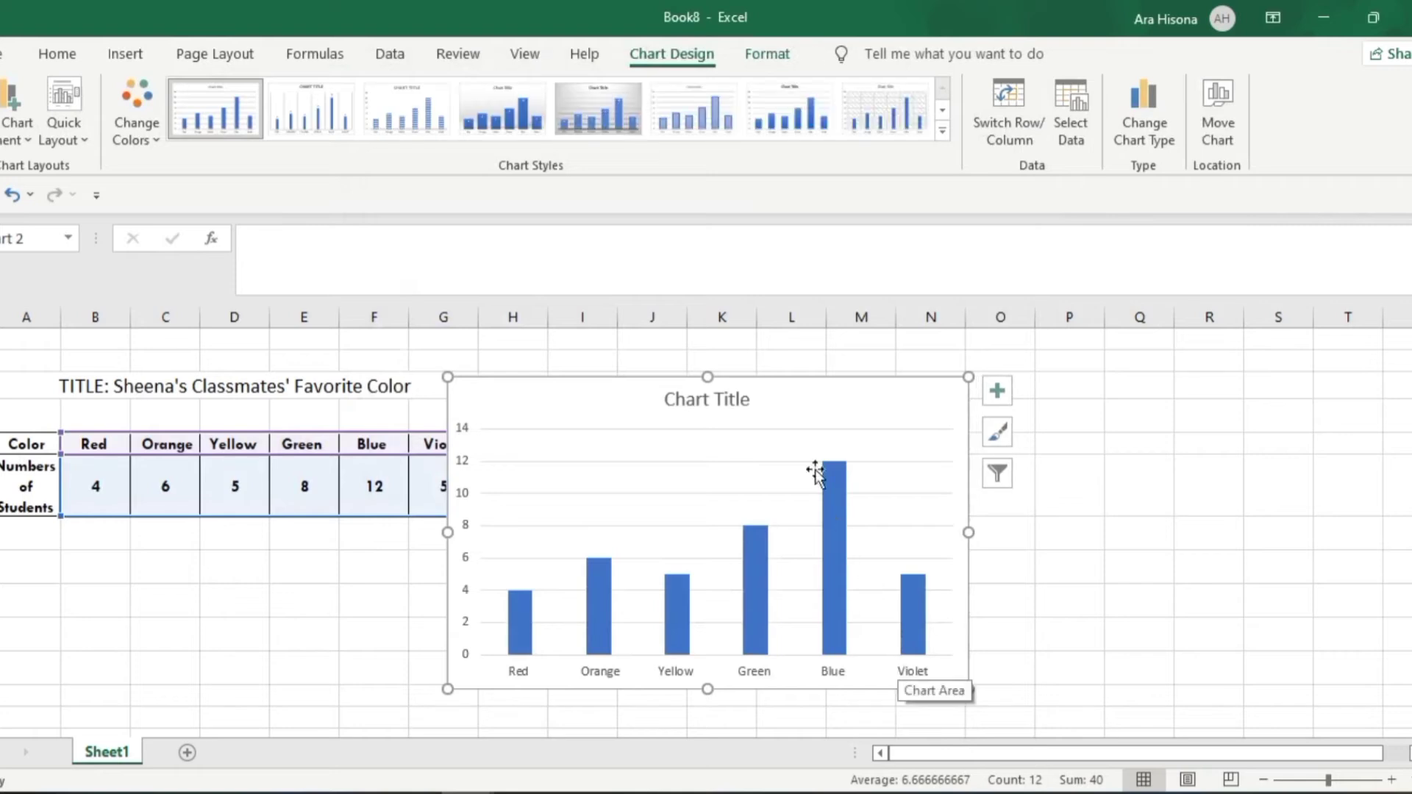
left_click_drag(809, 381, 967, 385)
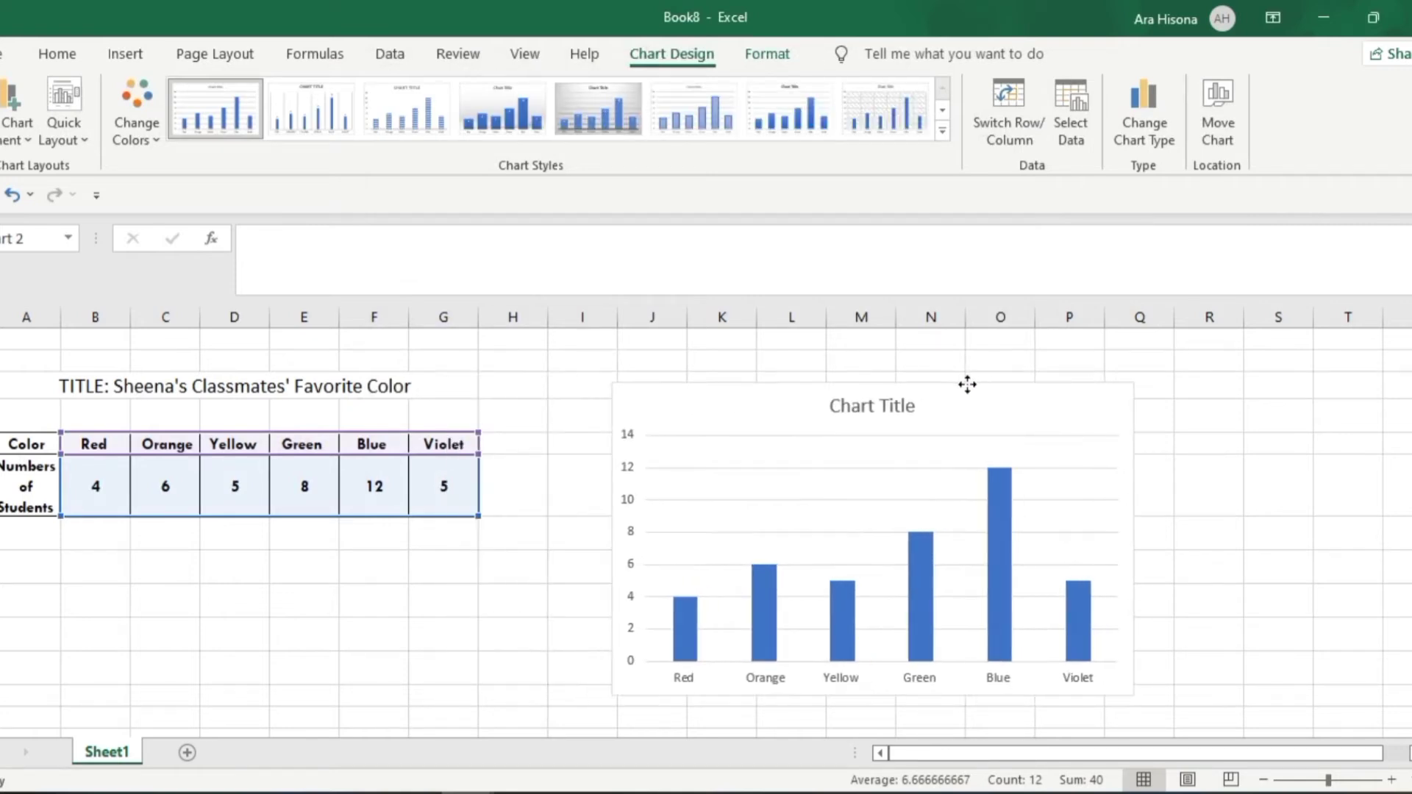
Copy the table's heading text without the "TITLE:" prefix and use it as the chart title
left_click(243, 386)
left_click_drag(289, 238, 544, 245)
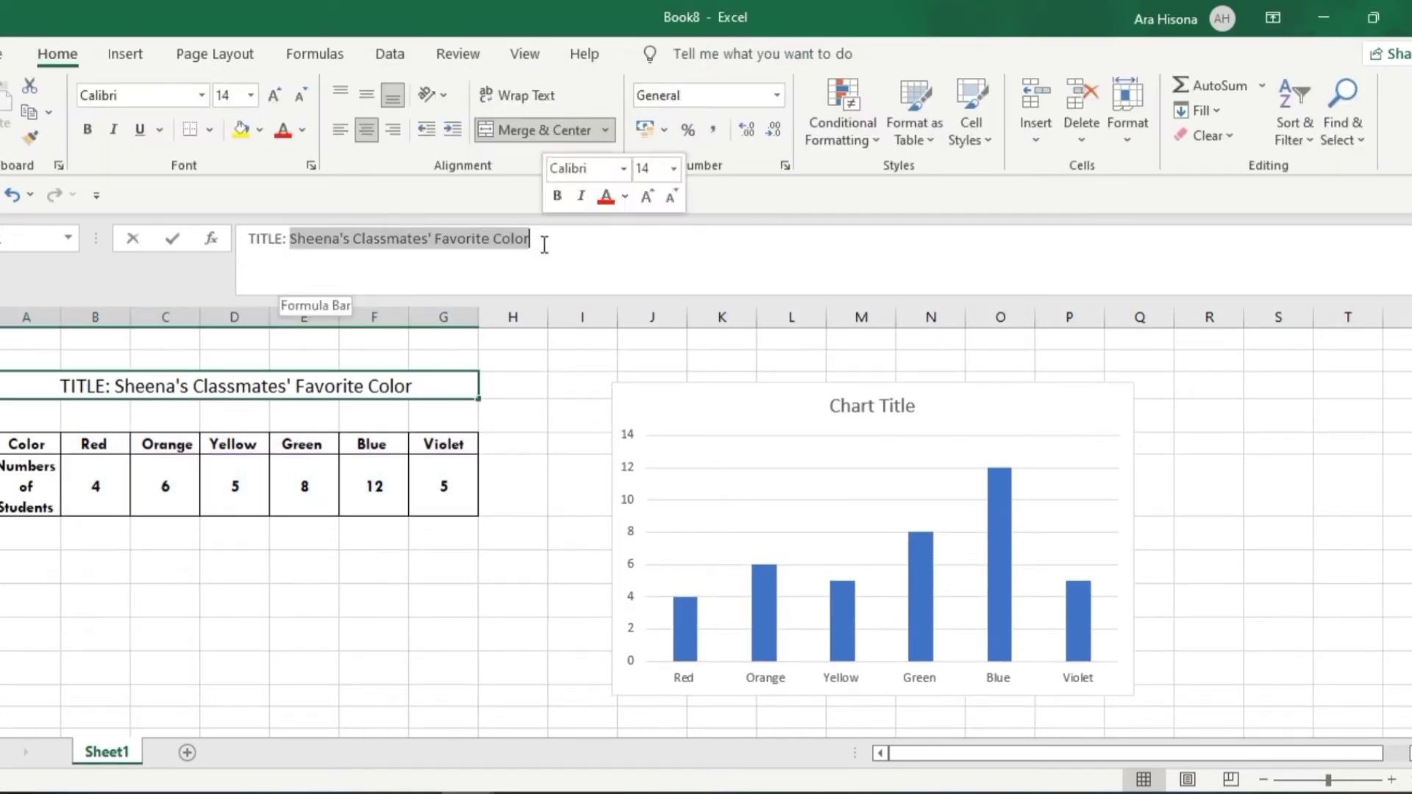
left_click(849, 405)
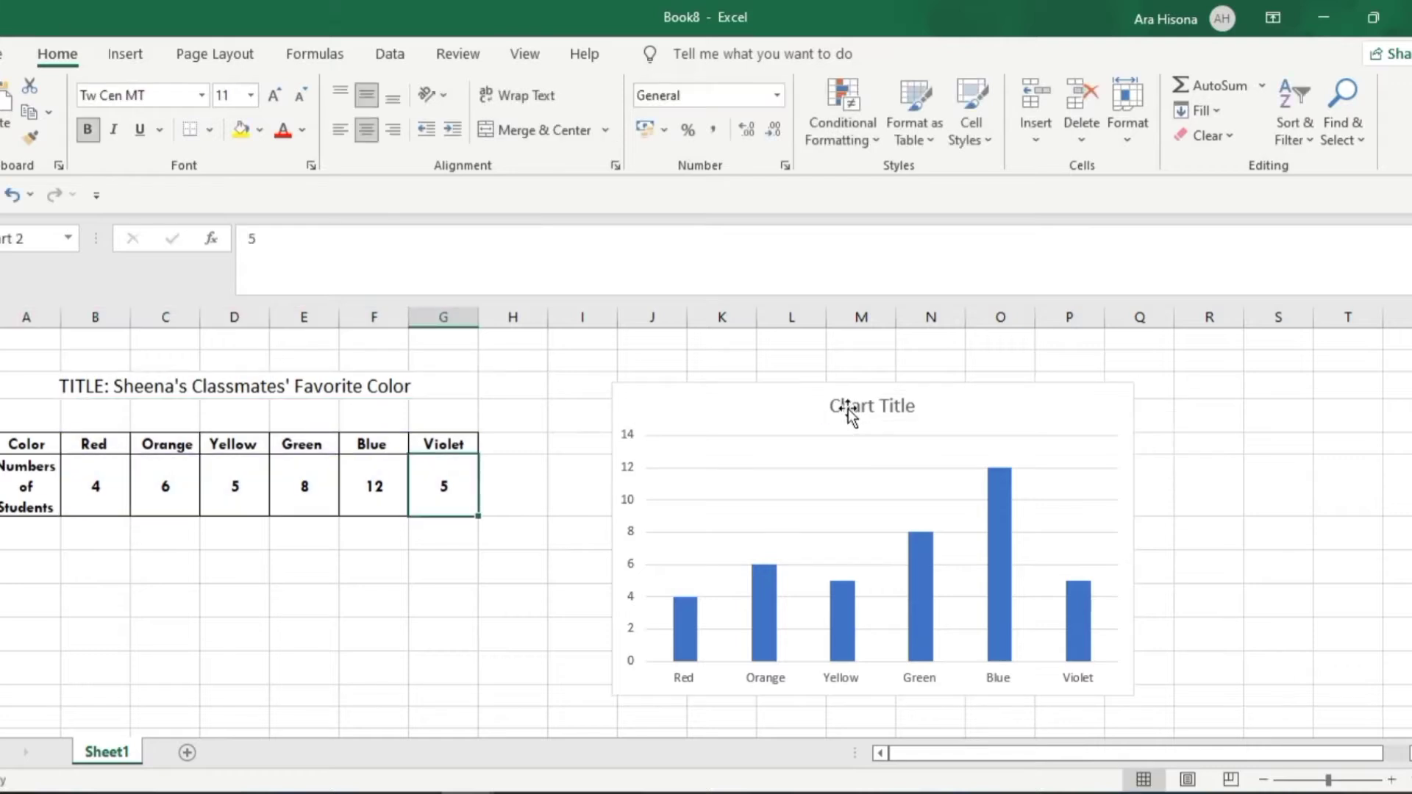
left_click(873, 409)
triple_click(873, 410)
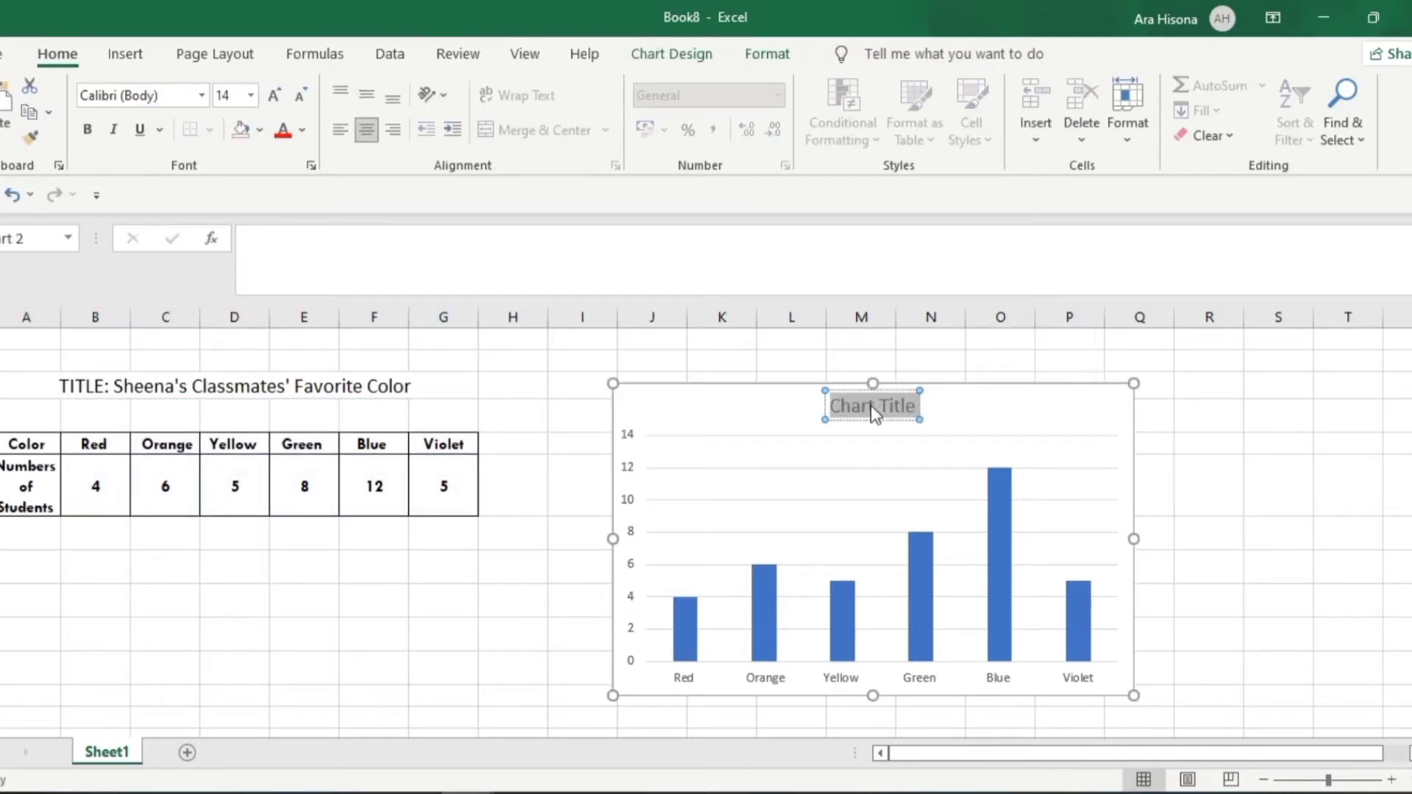
key("ctrl+v")
left_click(880, 480)
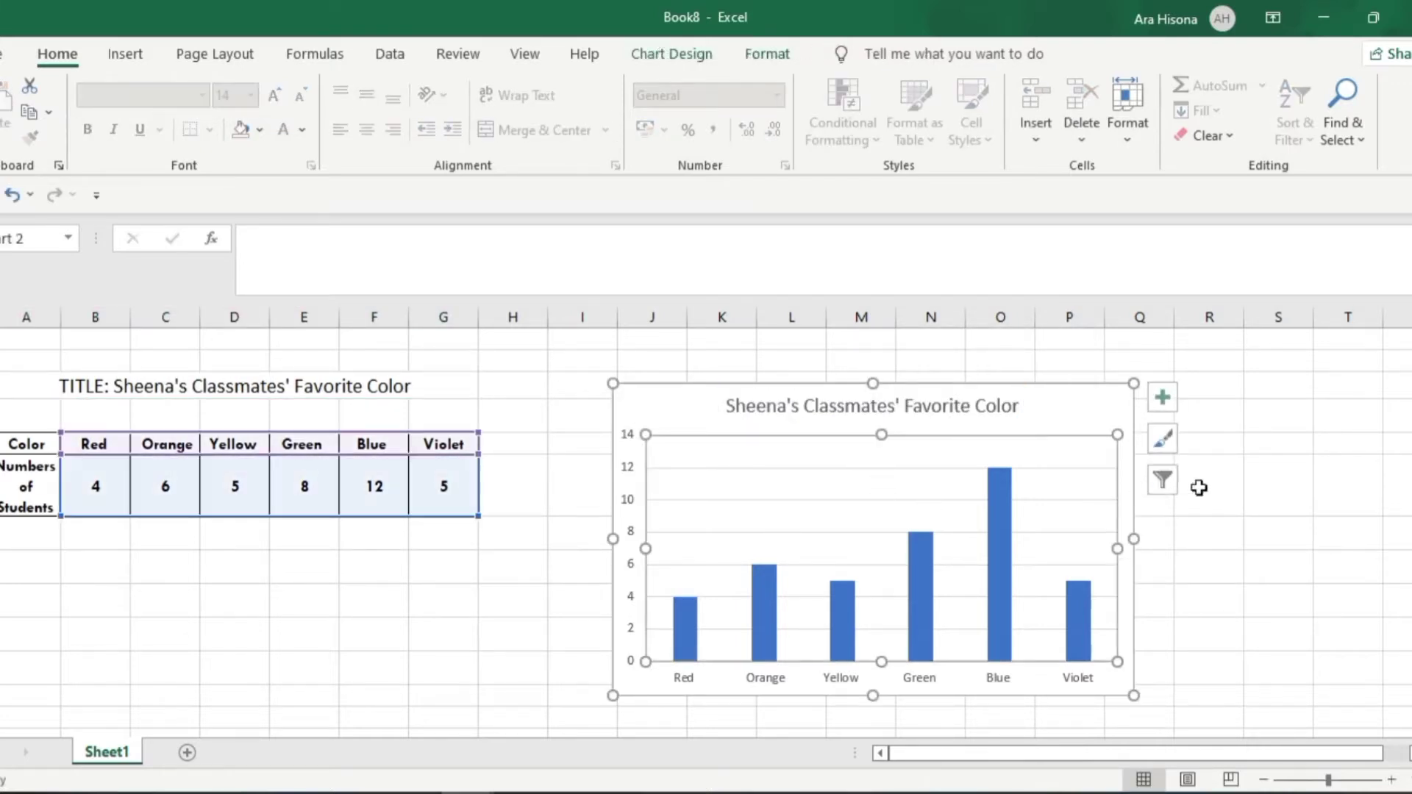
Check the axis labels of the example bar graph on the PowerPoint slide, and return to Excel
left_click(1330, 491)
key("alt+Tab")
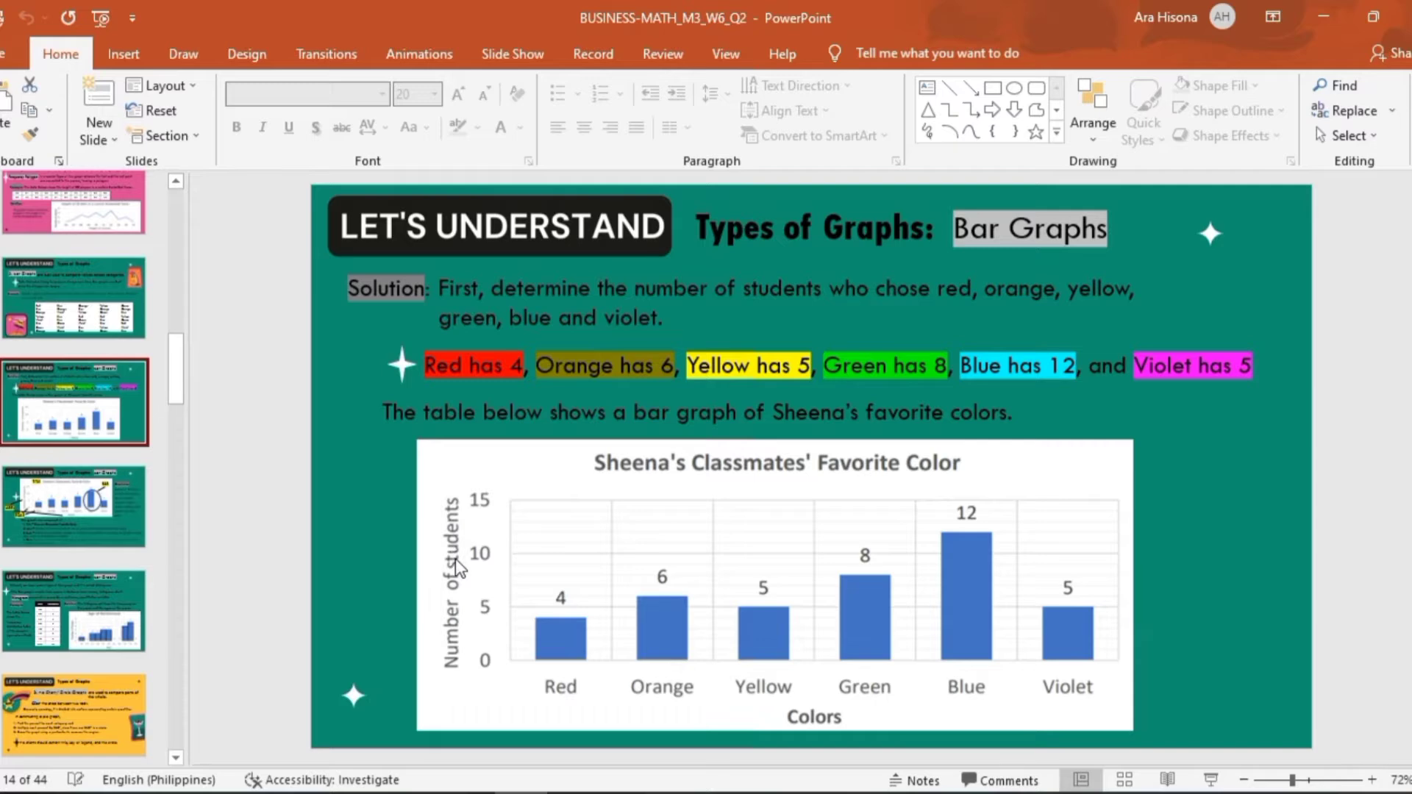
key("alt+Tab")
Add axis titles to the column chart, labelling the horizontal axis "Color" and the vertical axis "Numbers of Students"
left_click(720, 412)
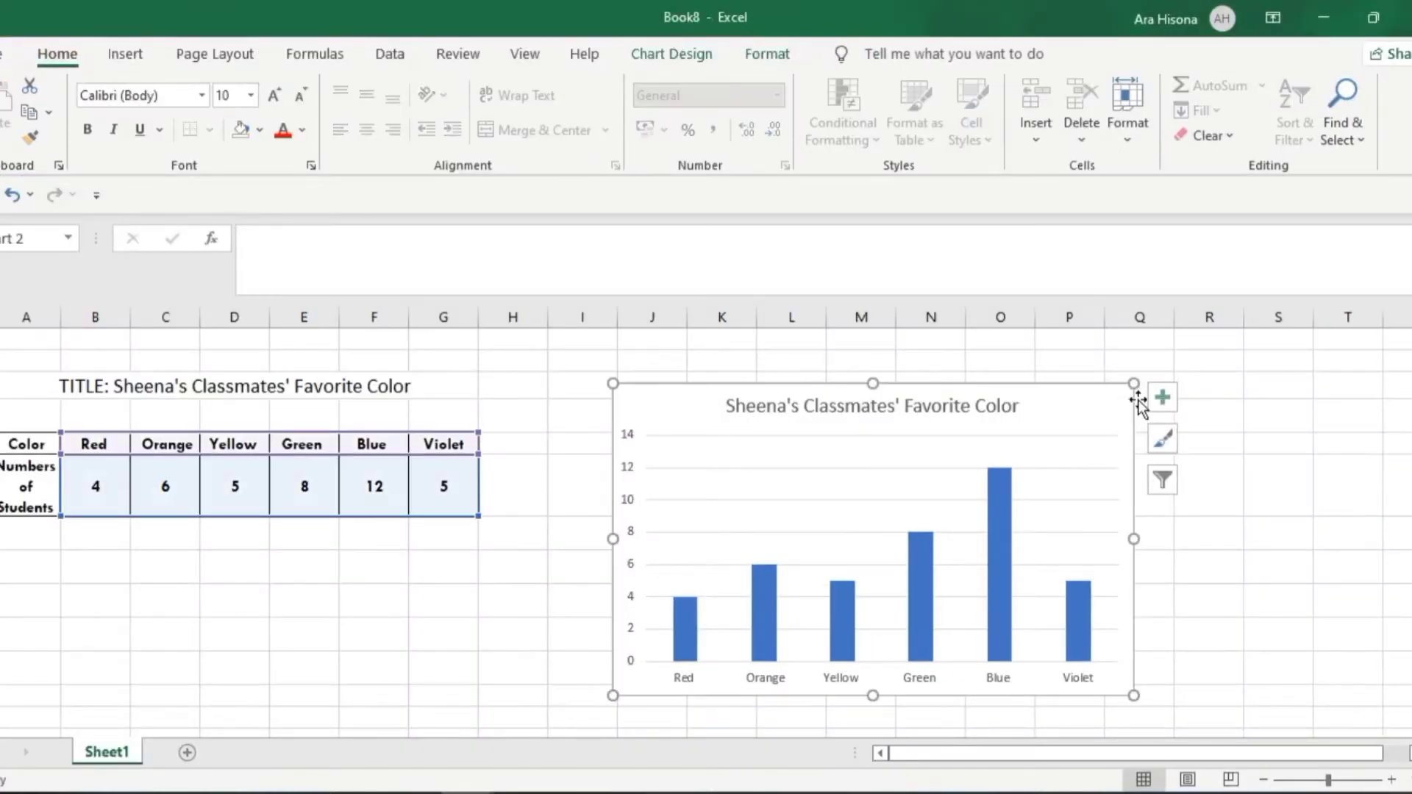
left_click(1161, 398)
left_click(1214, 446)
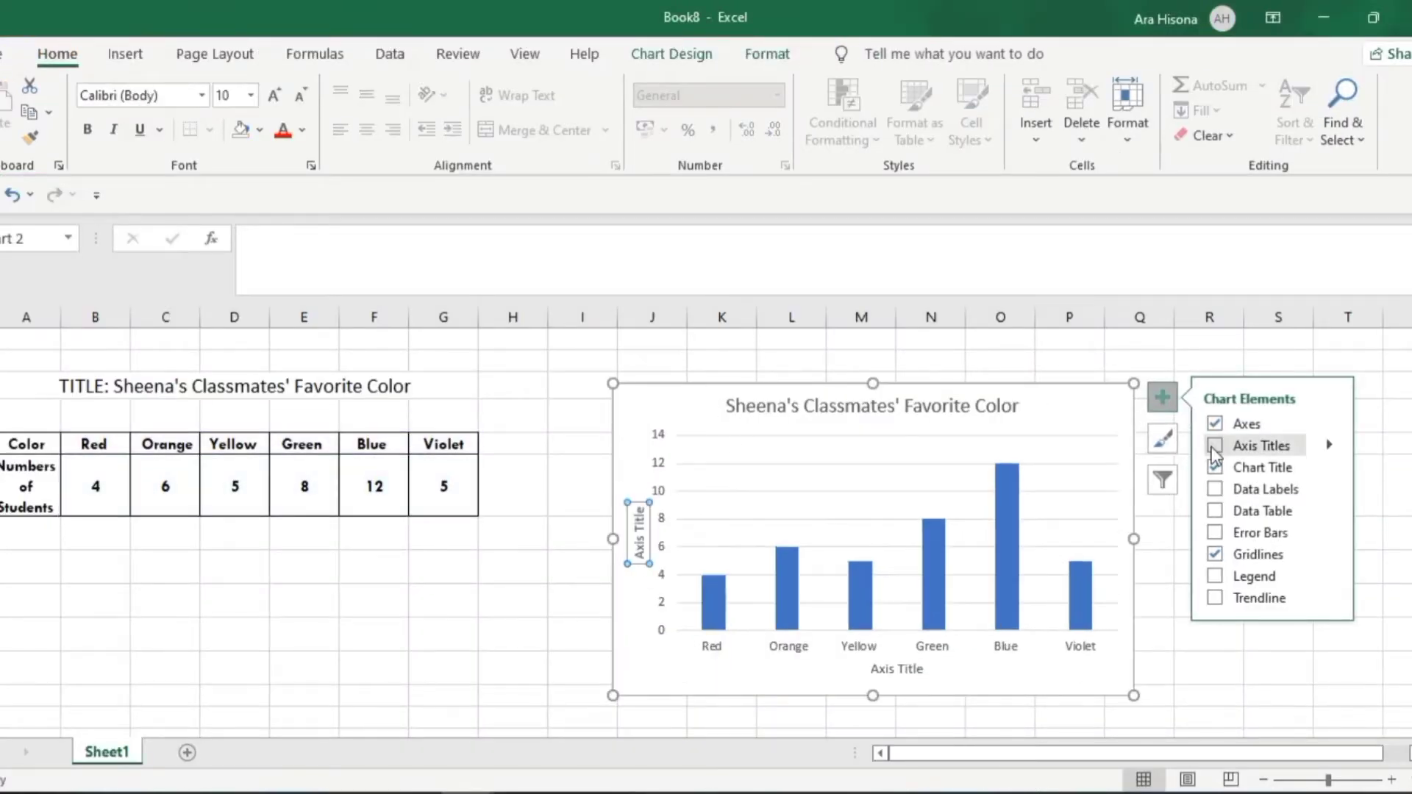
left_click(26, 443)
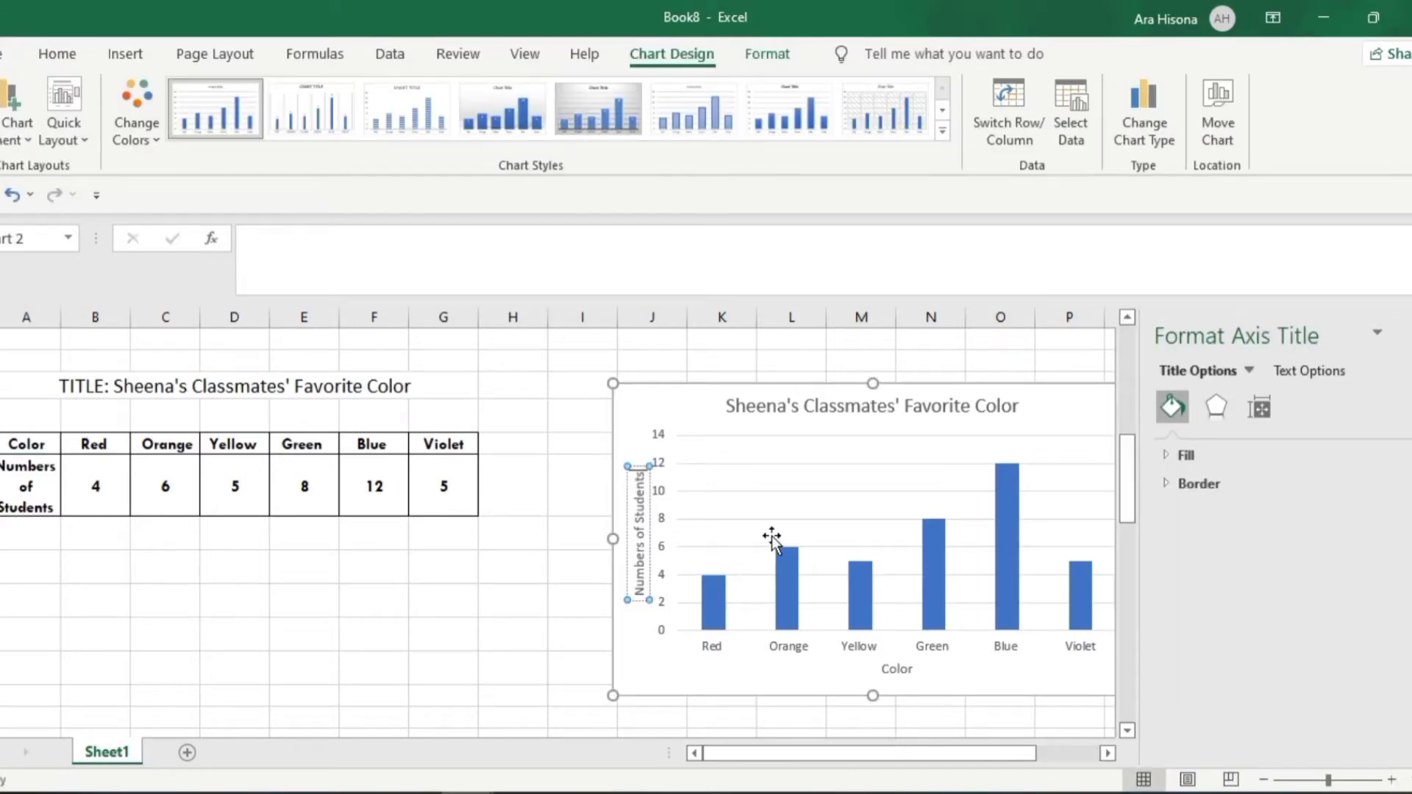
left_click(810, 491)
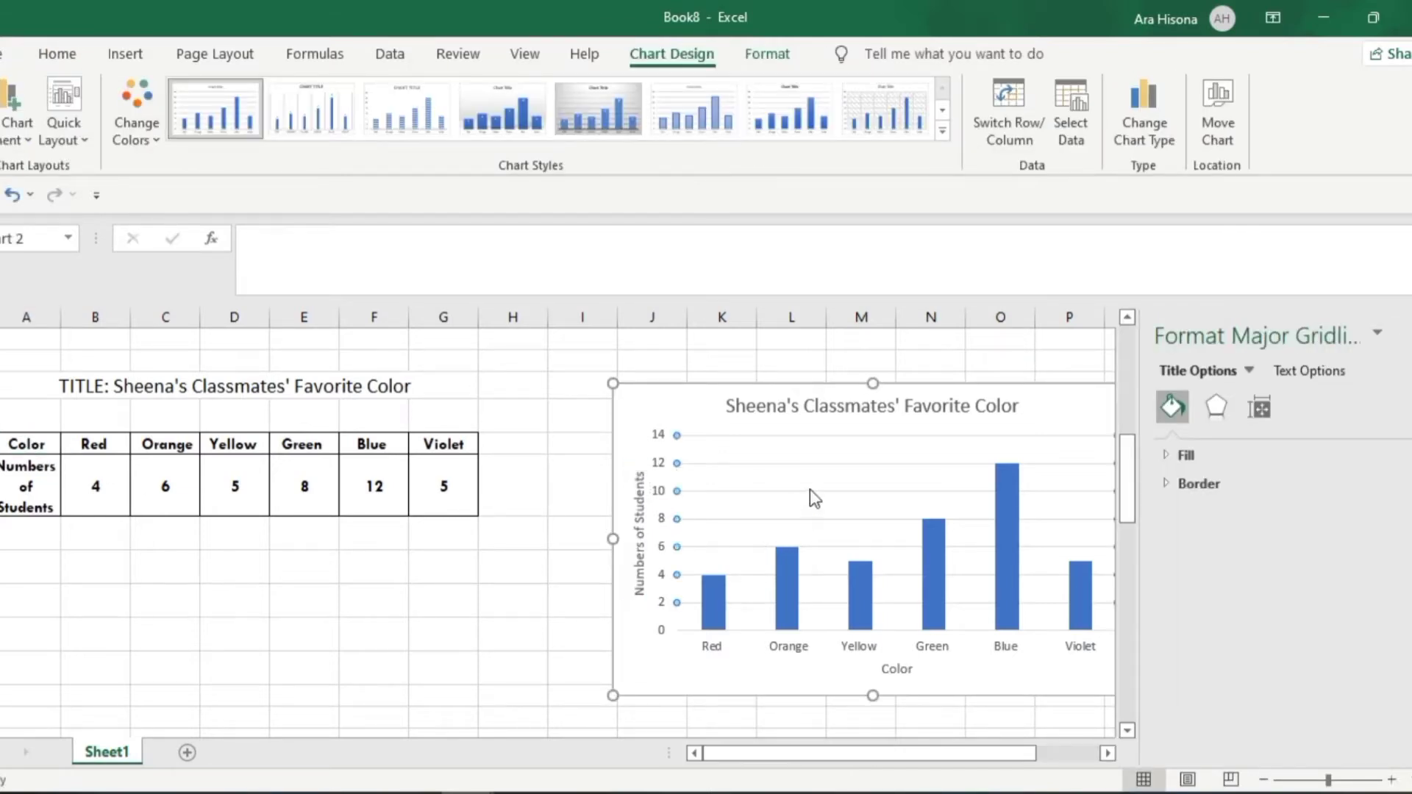
left_click(528, 489)
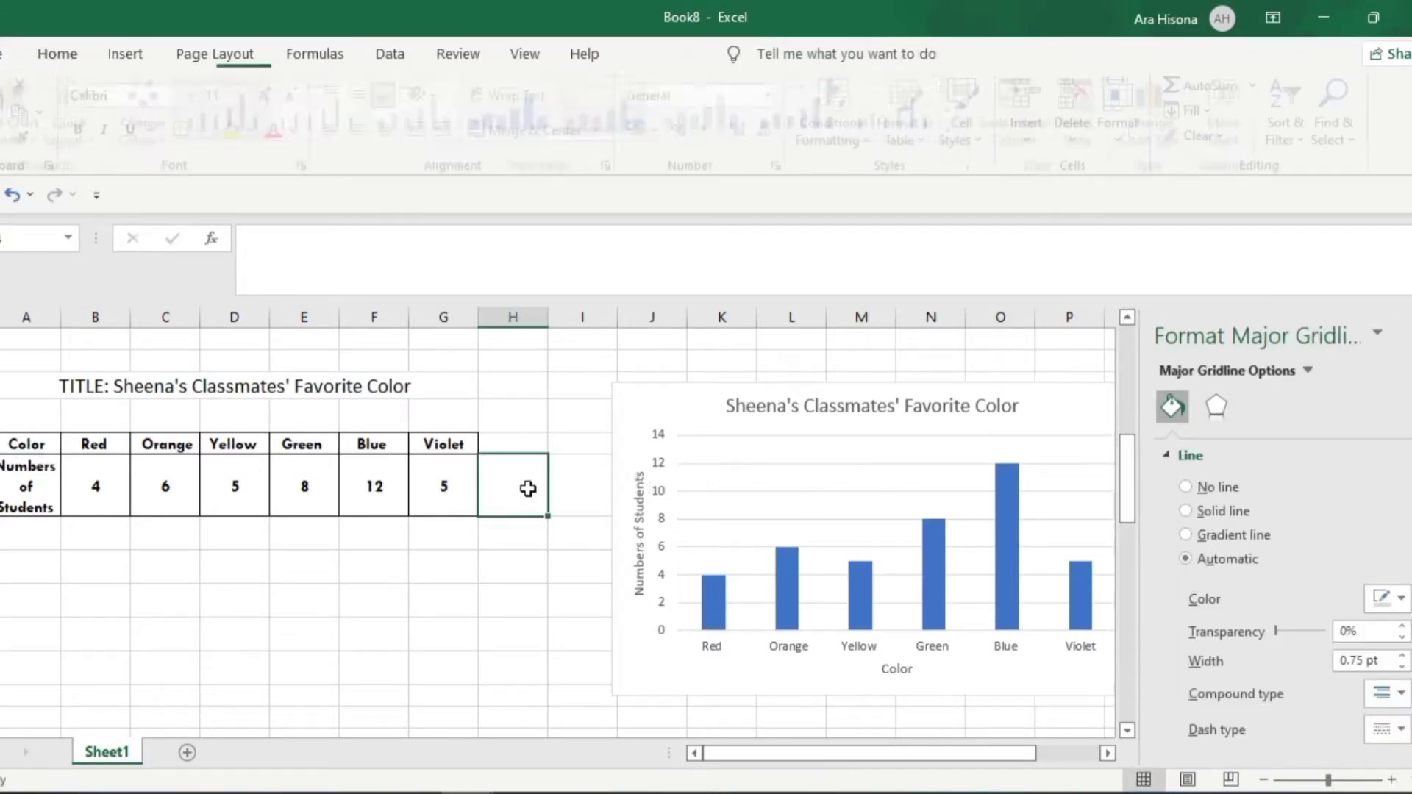
Shift the column chart slightly towards the table and enlarge it to about 7.86 cm high by 13.26 cm wide
left_click(752, 417)
left_click(689, 388)
left_click_drag(689, 388, 625, 381)
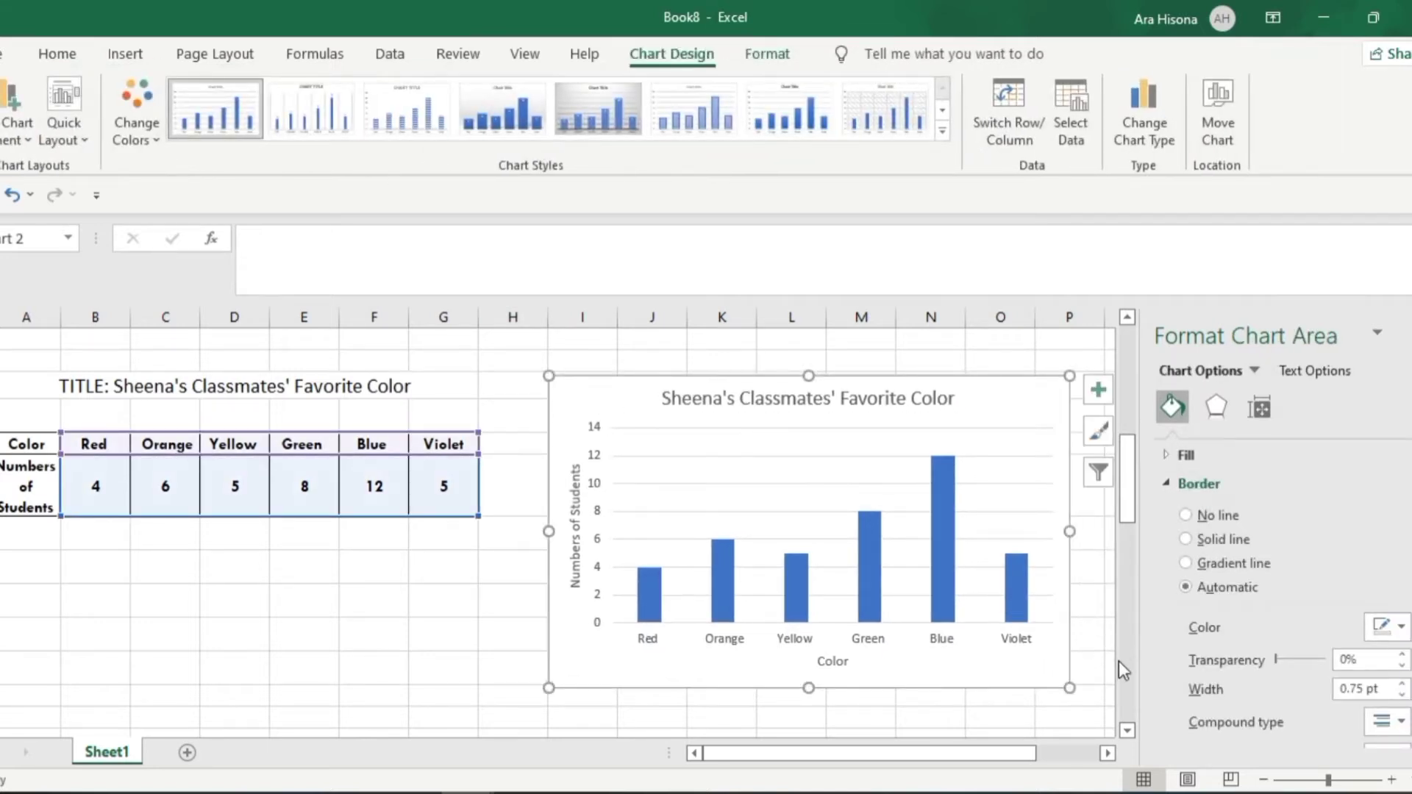
left_click_drag(1068, 688, 1091, 697)
Give the columns and the chart area of the favorite color chart a black outline
left_click(655, 604)
left_click(619, 381)
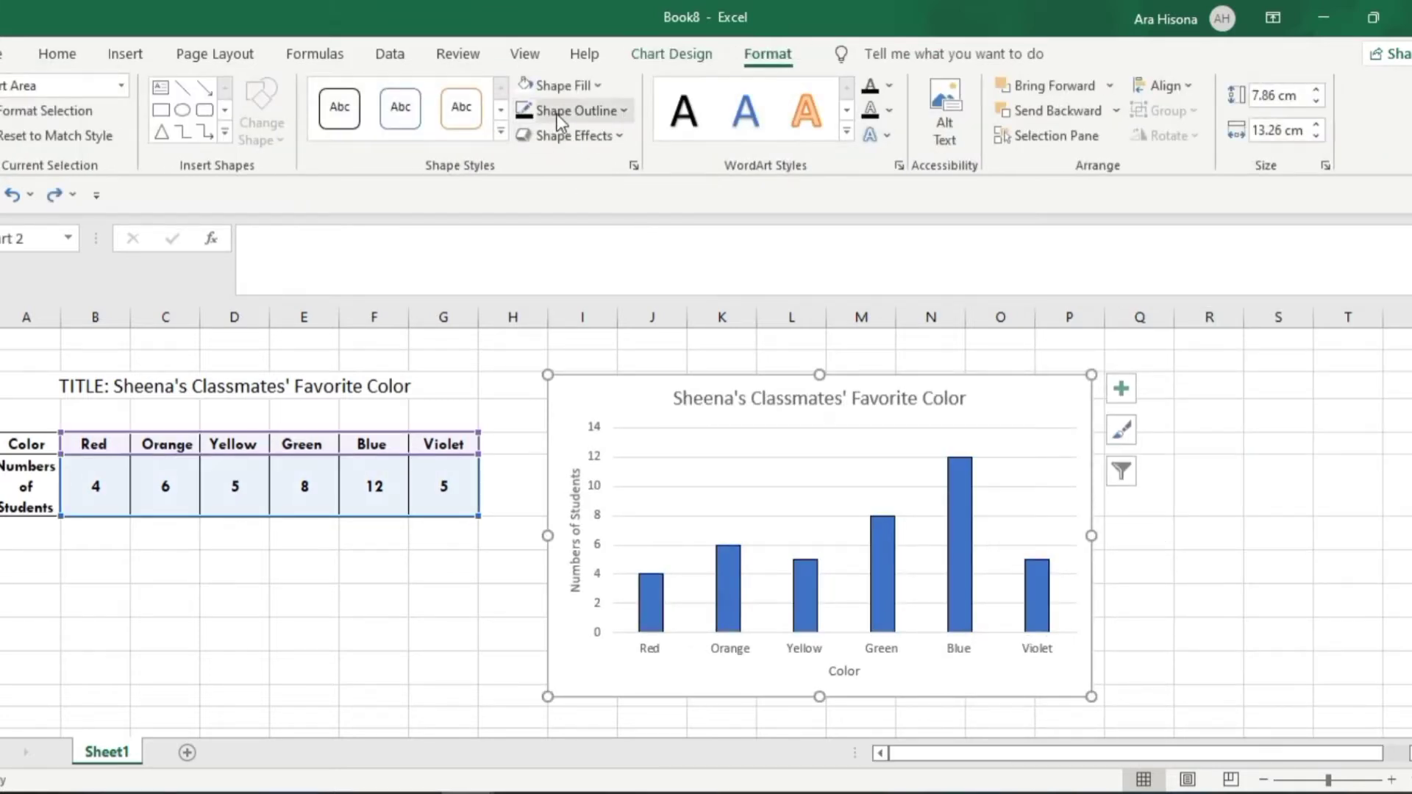
left_click(521, 110)
left_click(1195, 518)
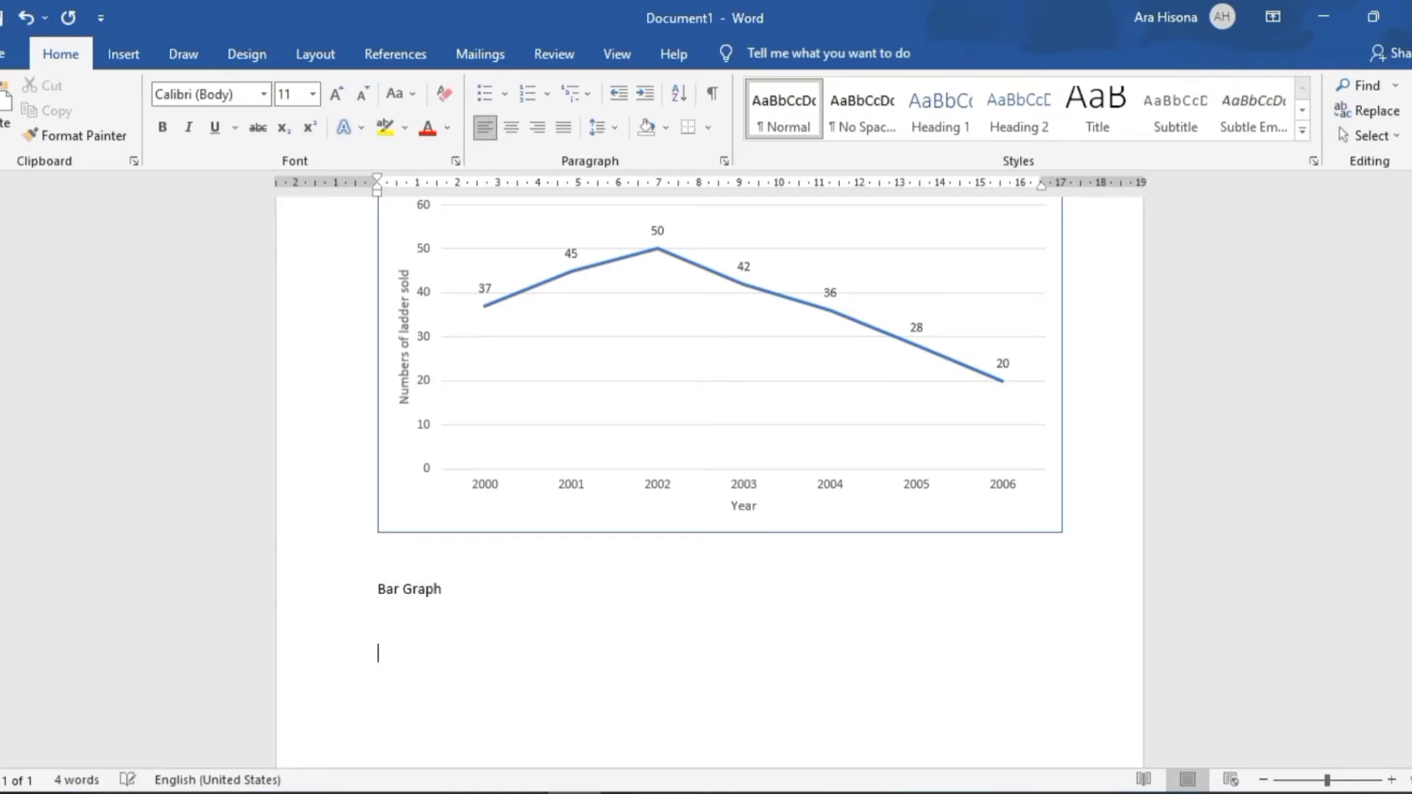
Paste the column chart into the Word document below the "Bar Graph" heading and enlarge it slightly beyond the text width
key("ctrl+v")
left_click(1064, 708)
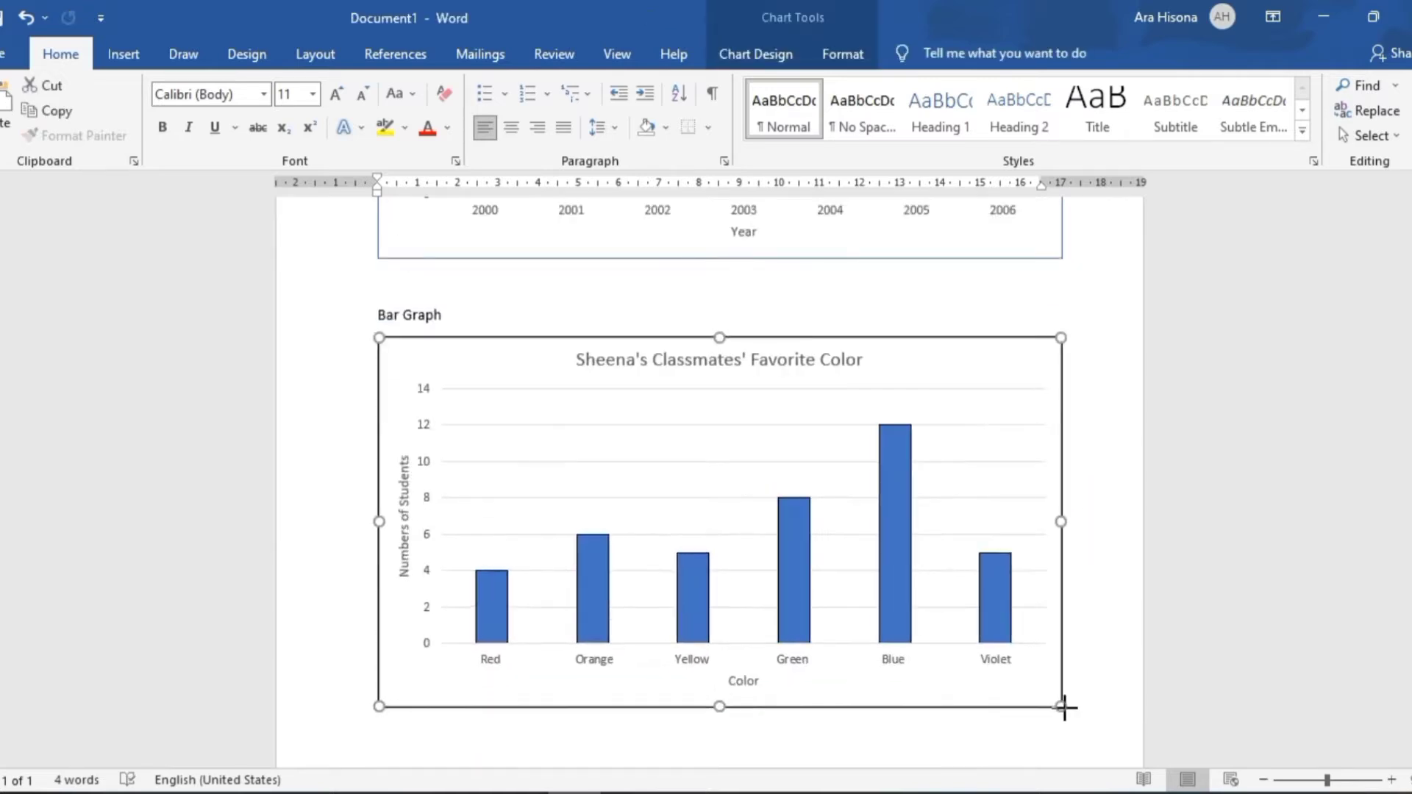
left_click_drag(1064, 707, 1066, 709)
left_click(958, 310)
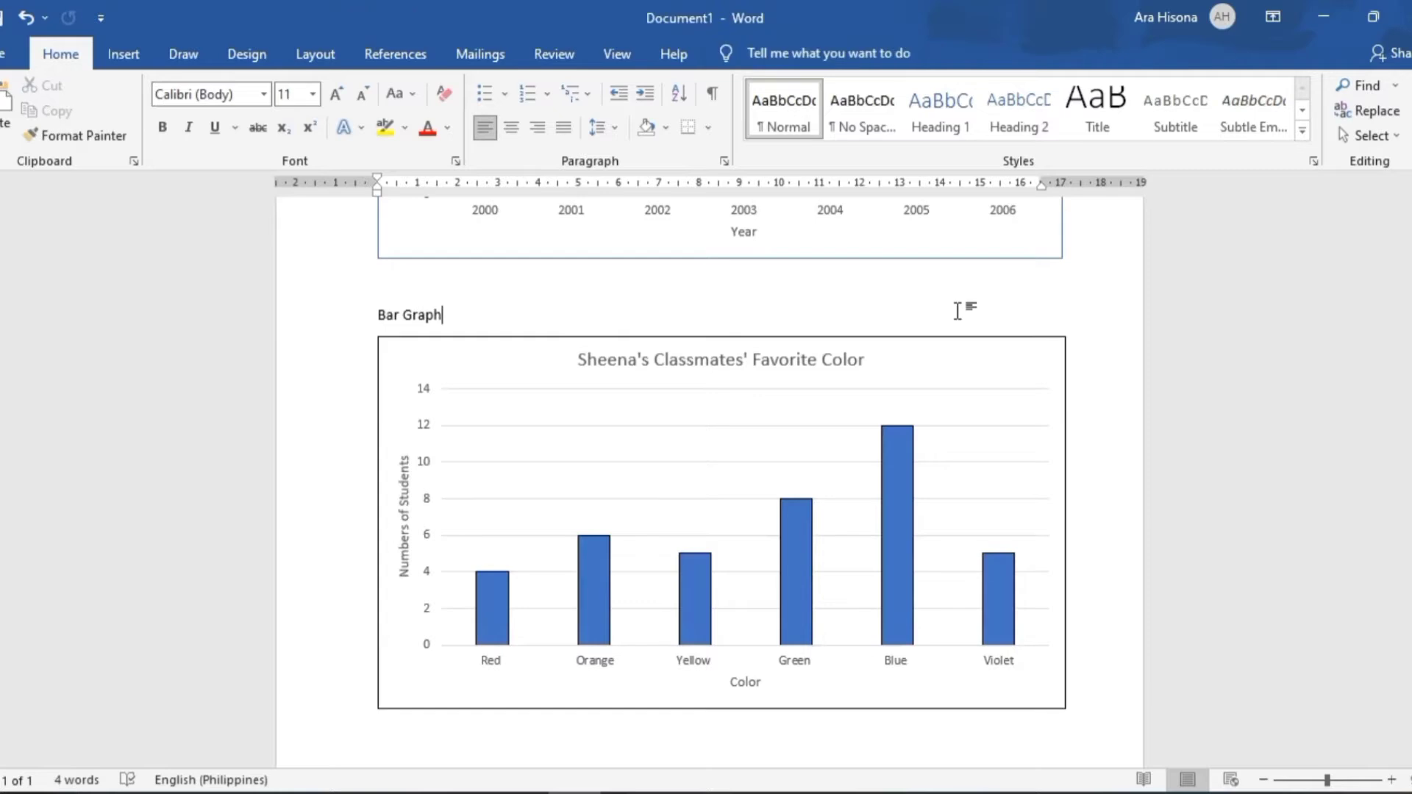
Switch back to Excel and compare the monthly expense table with the percentage computations on the PowerPoint pie chart slide
key("alt+Tab")
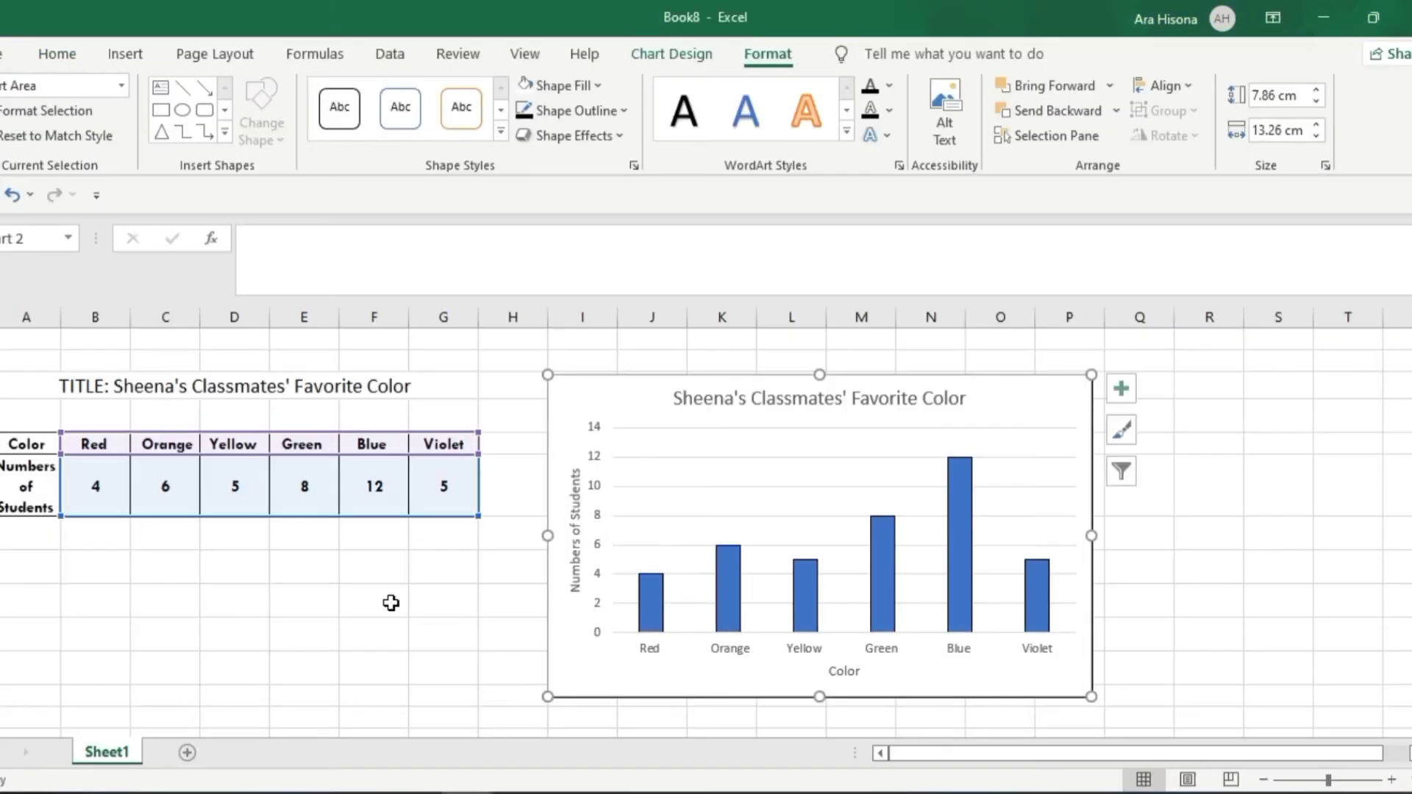
left_click(390, 603)
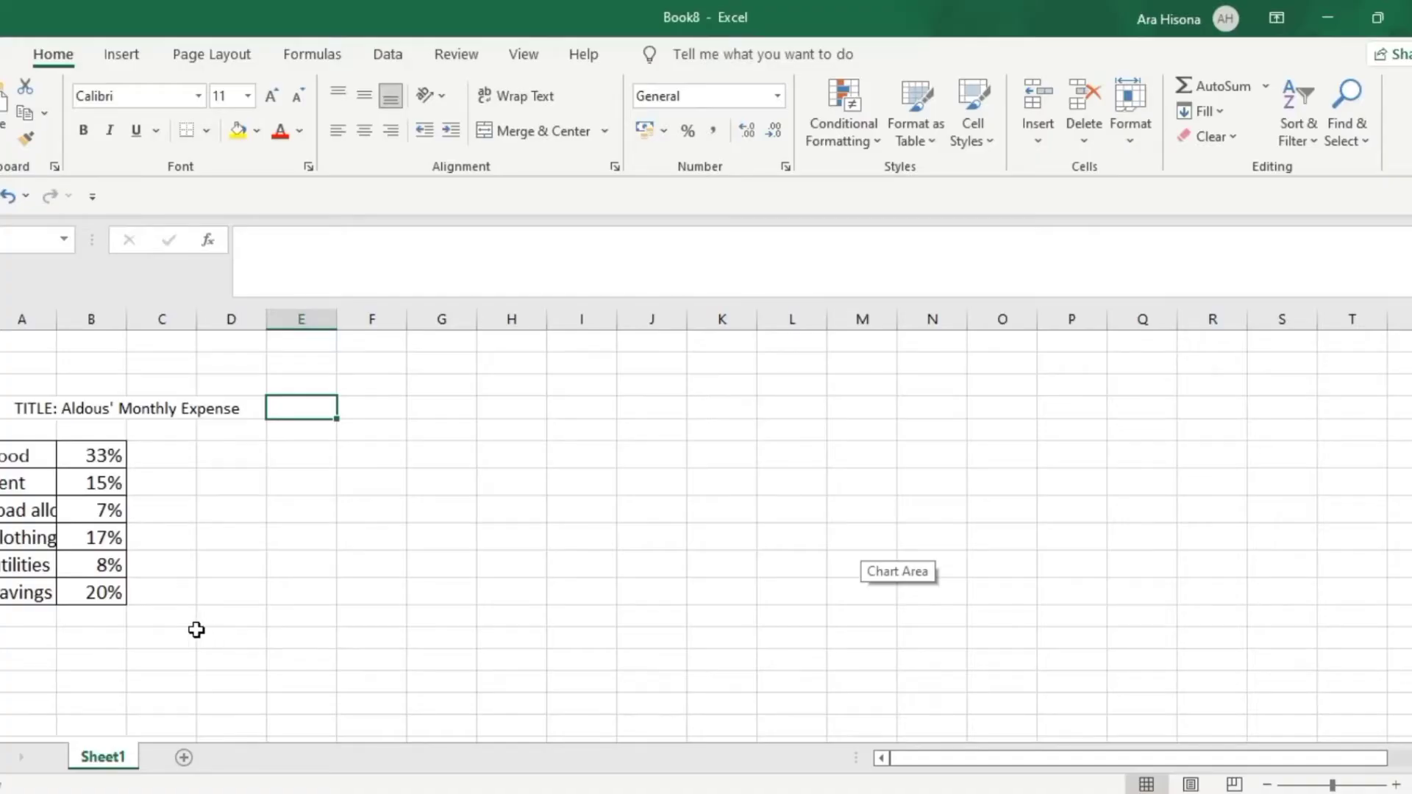
left_click(196, 629)
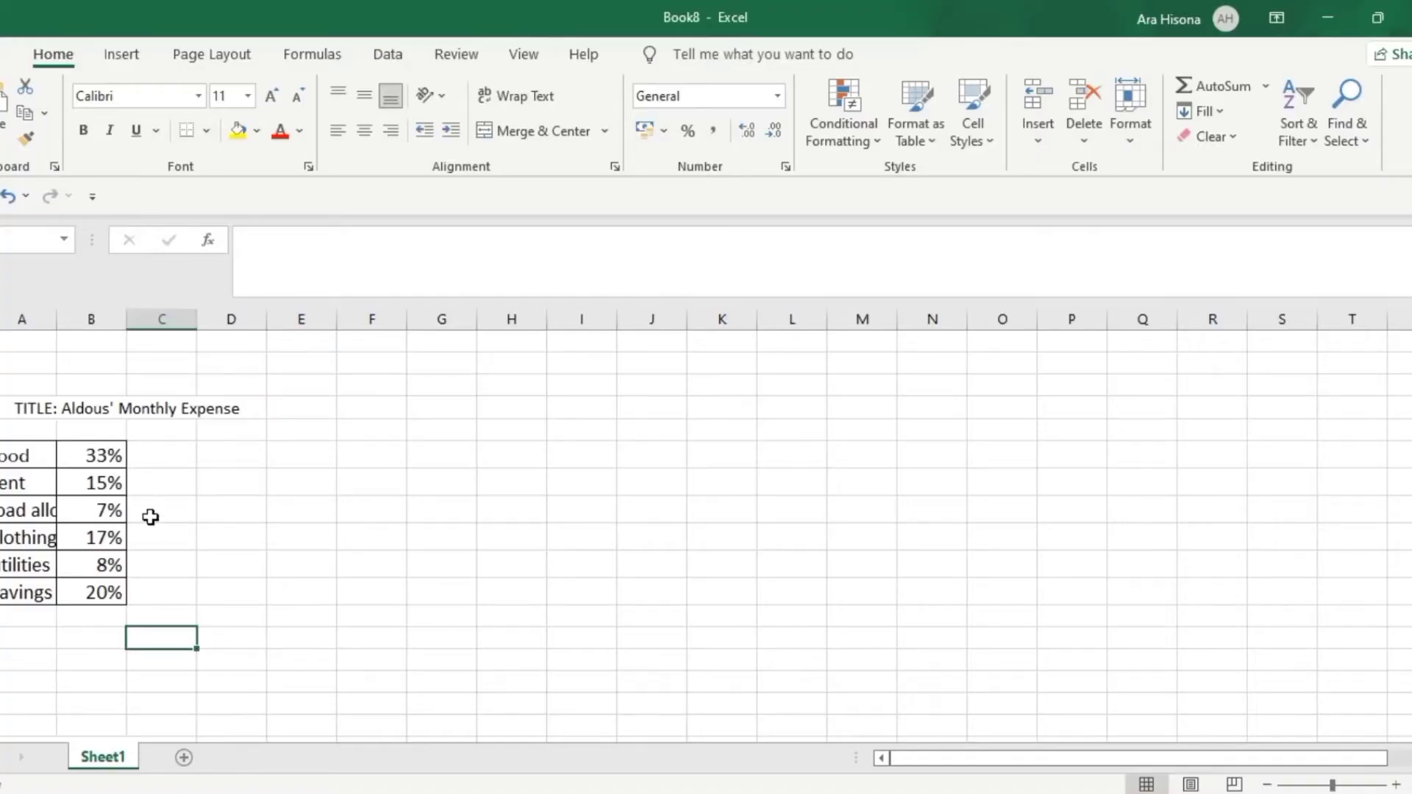
left_click(26, 408)
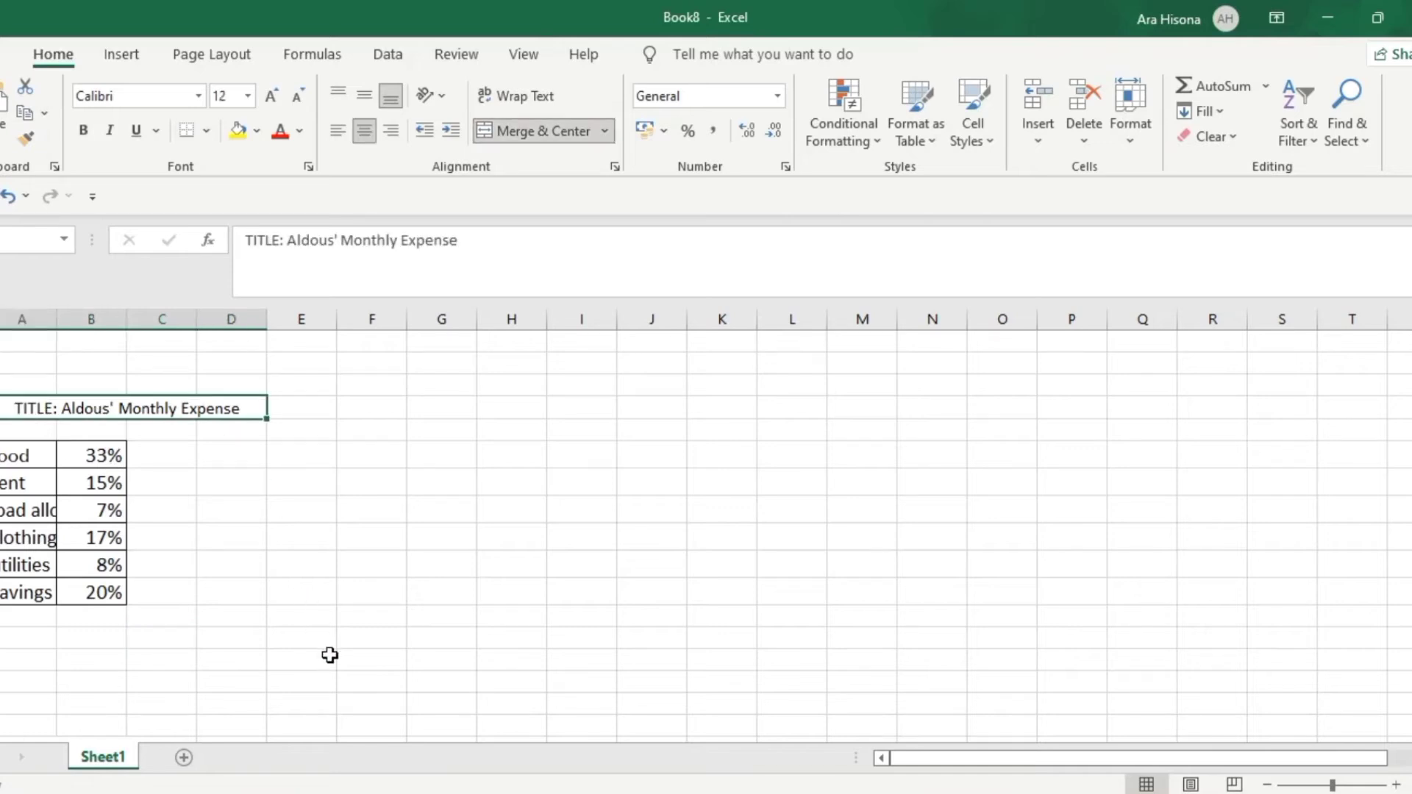
key("alt+Tab")
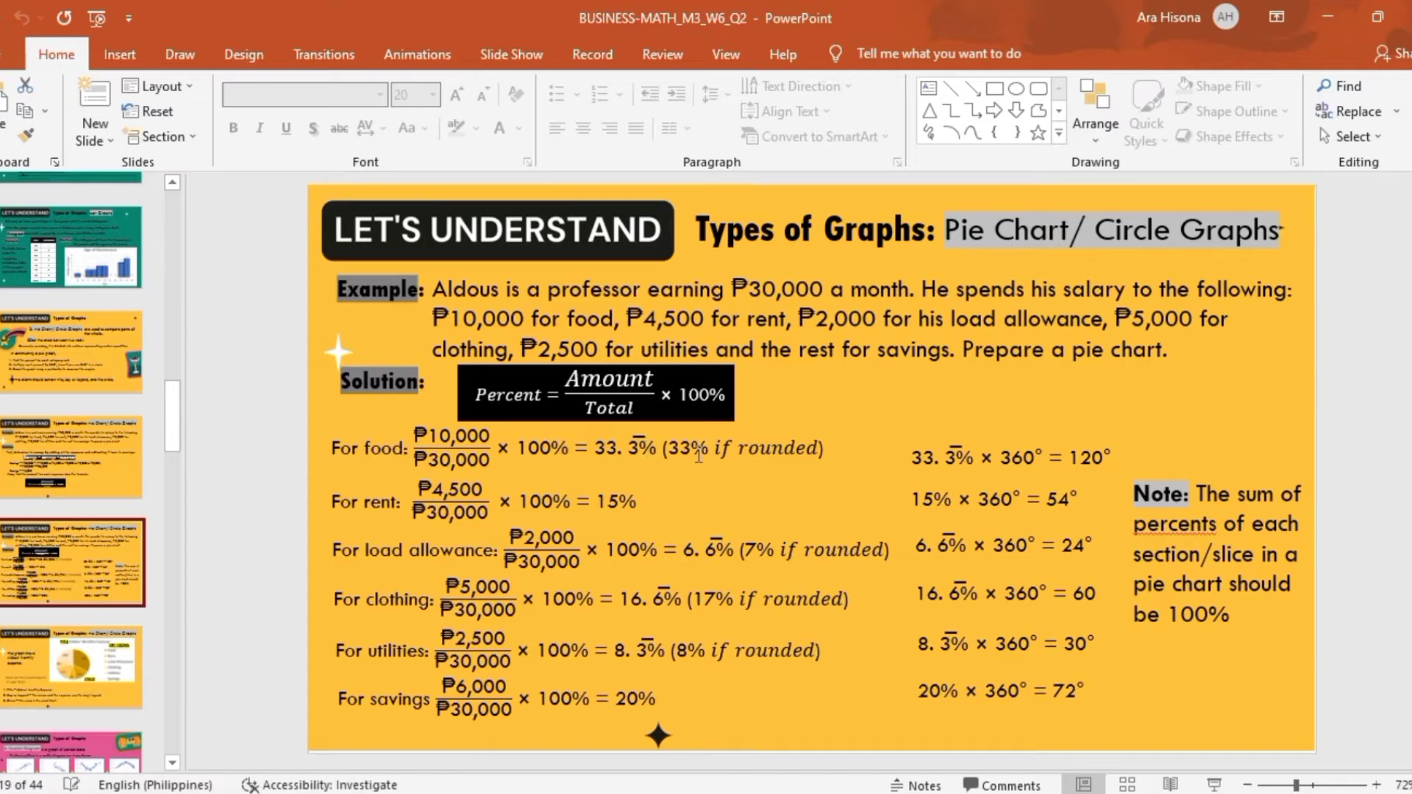
key("alt+Tab")
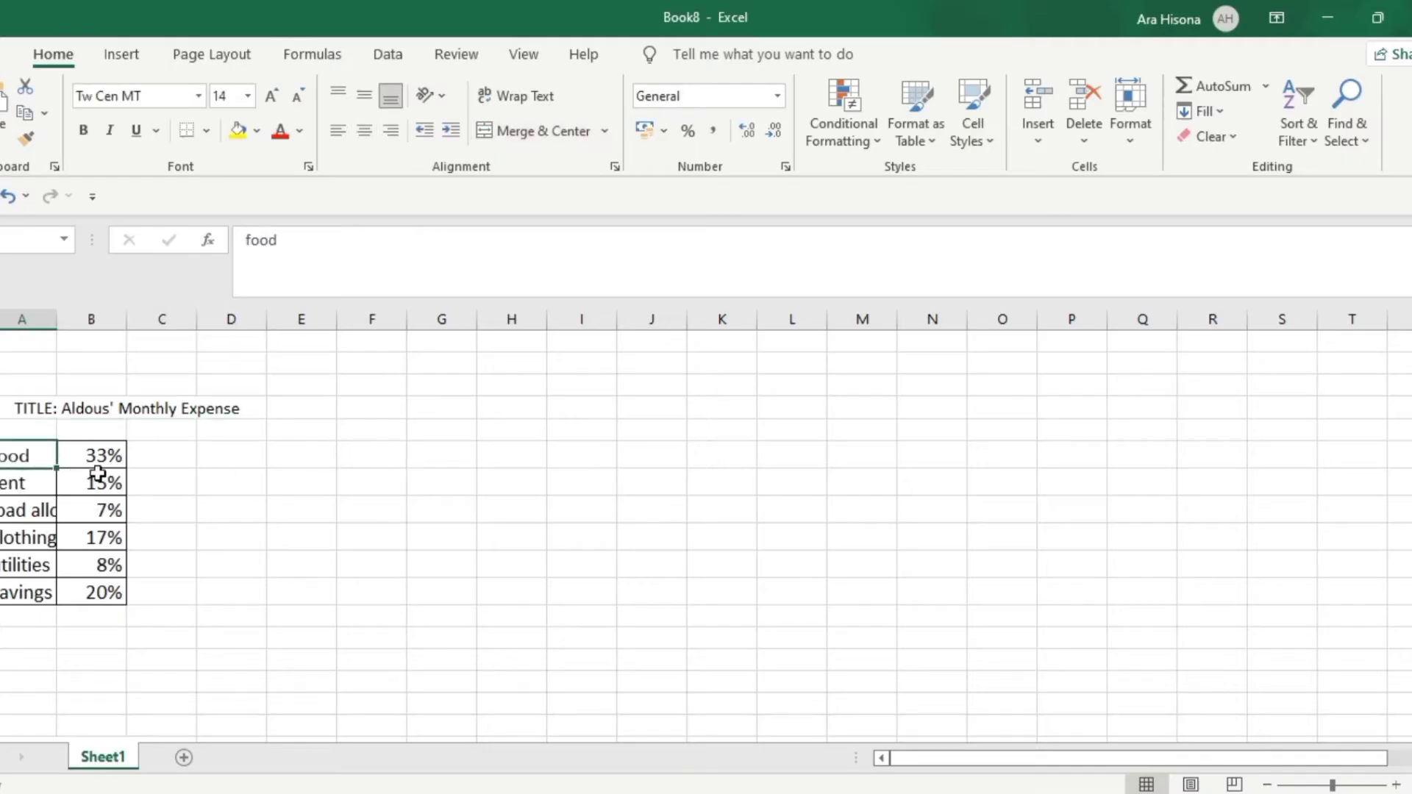
key("alt+Tab")
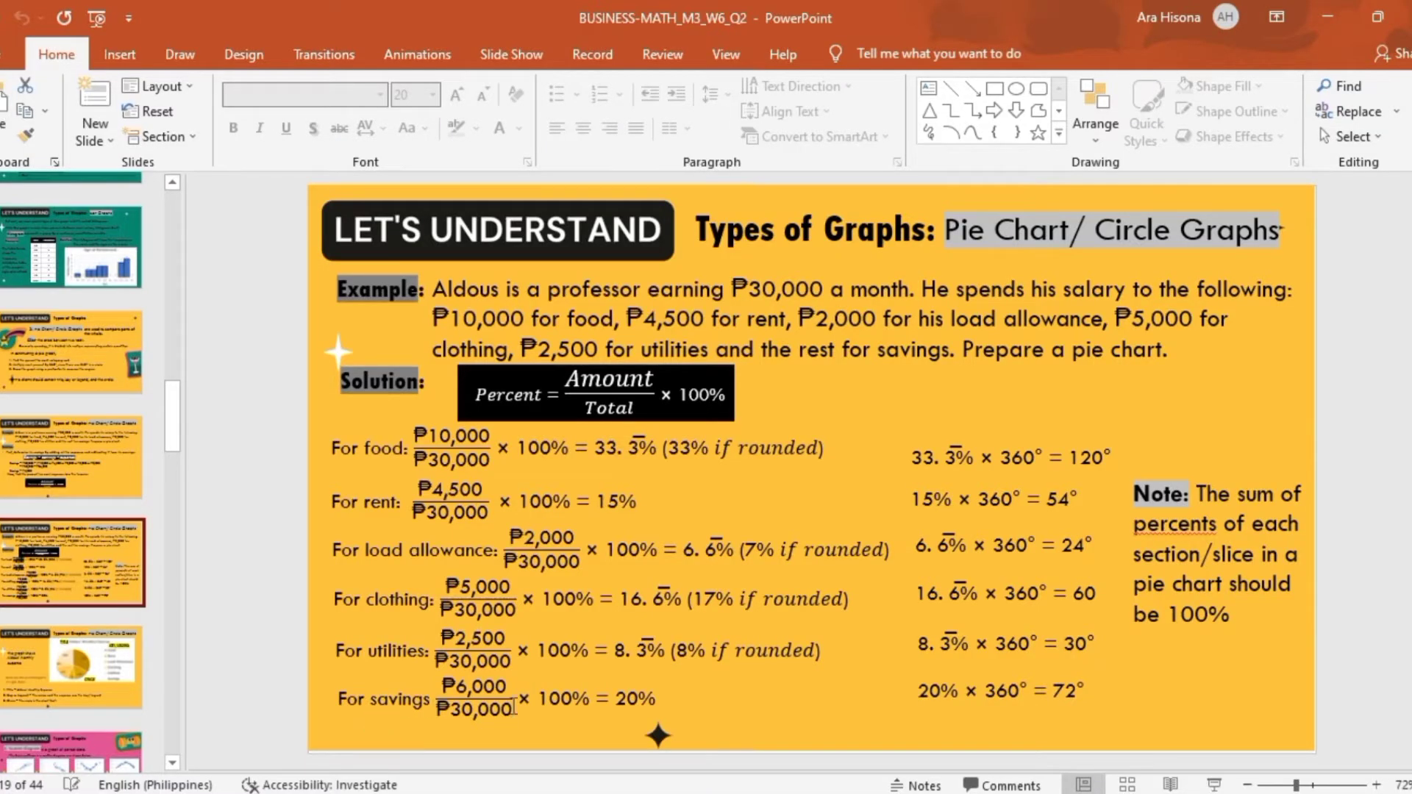
key("alt+Tab")
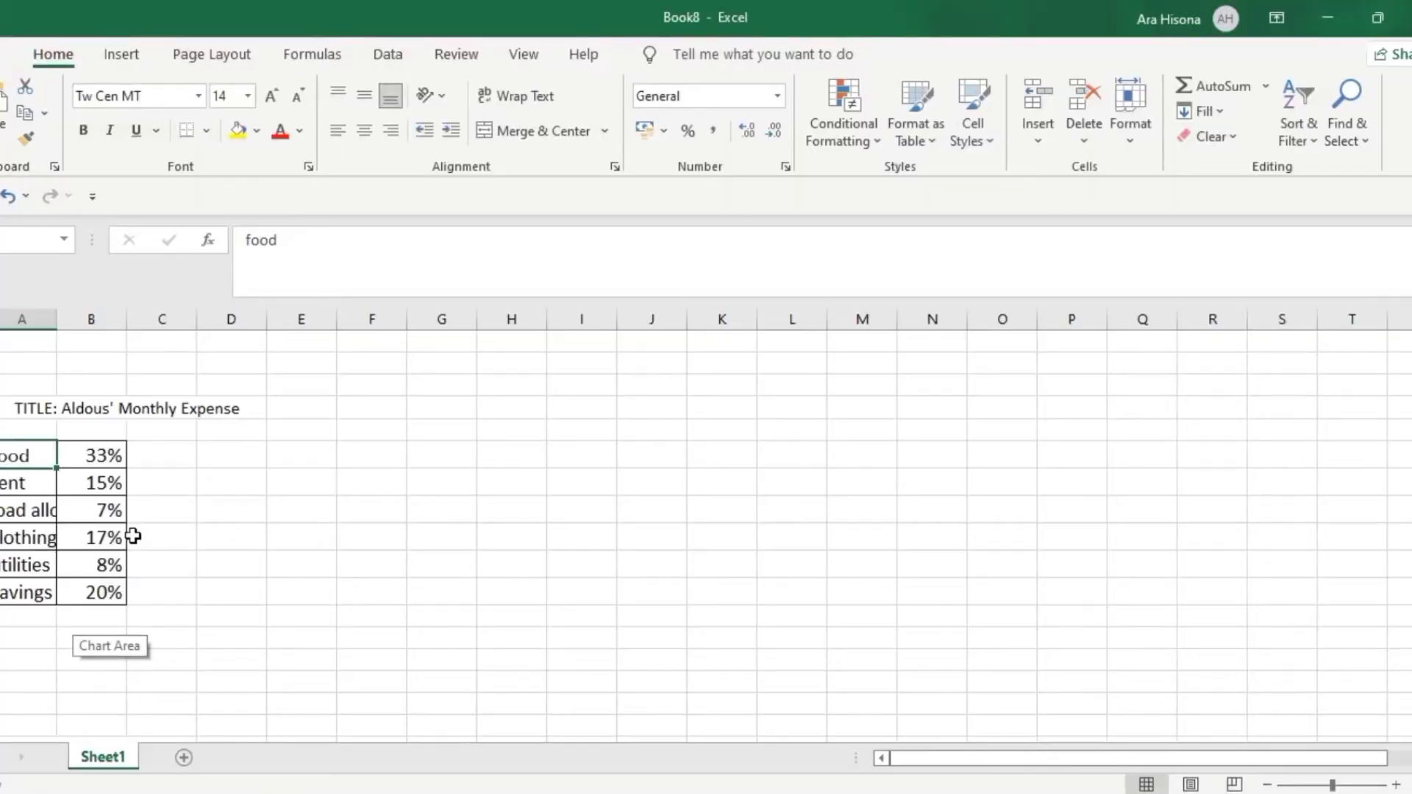
Insert a pie chart in Excel from the monthly expense categories and their percentages, food through savings
left_click(371, 407)
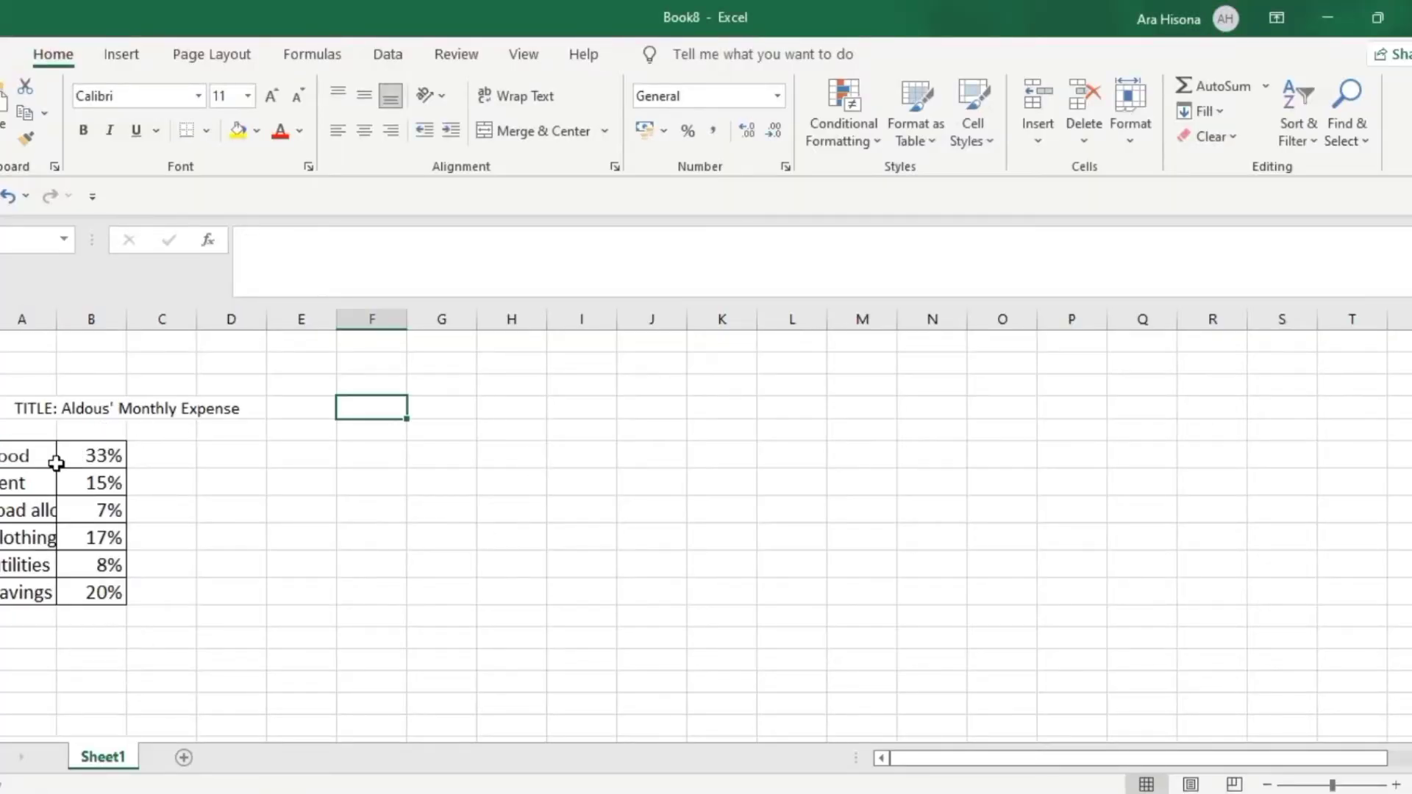
left_click_drag(18, 457, 107, 592)
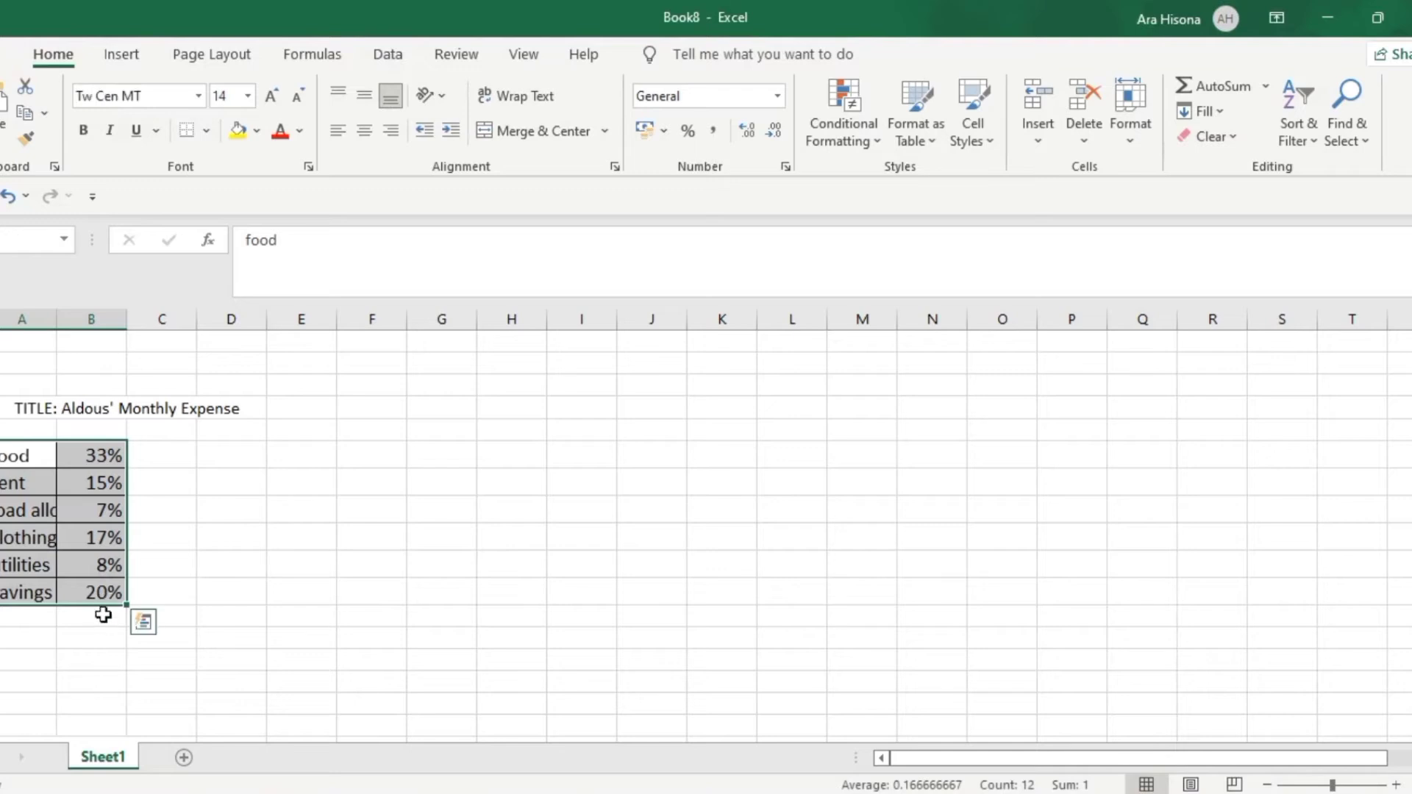
left_click(122, 56)
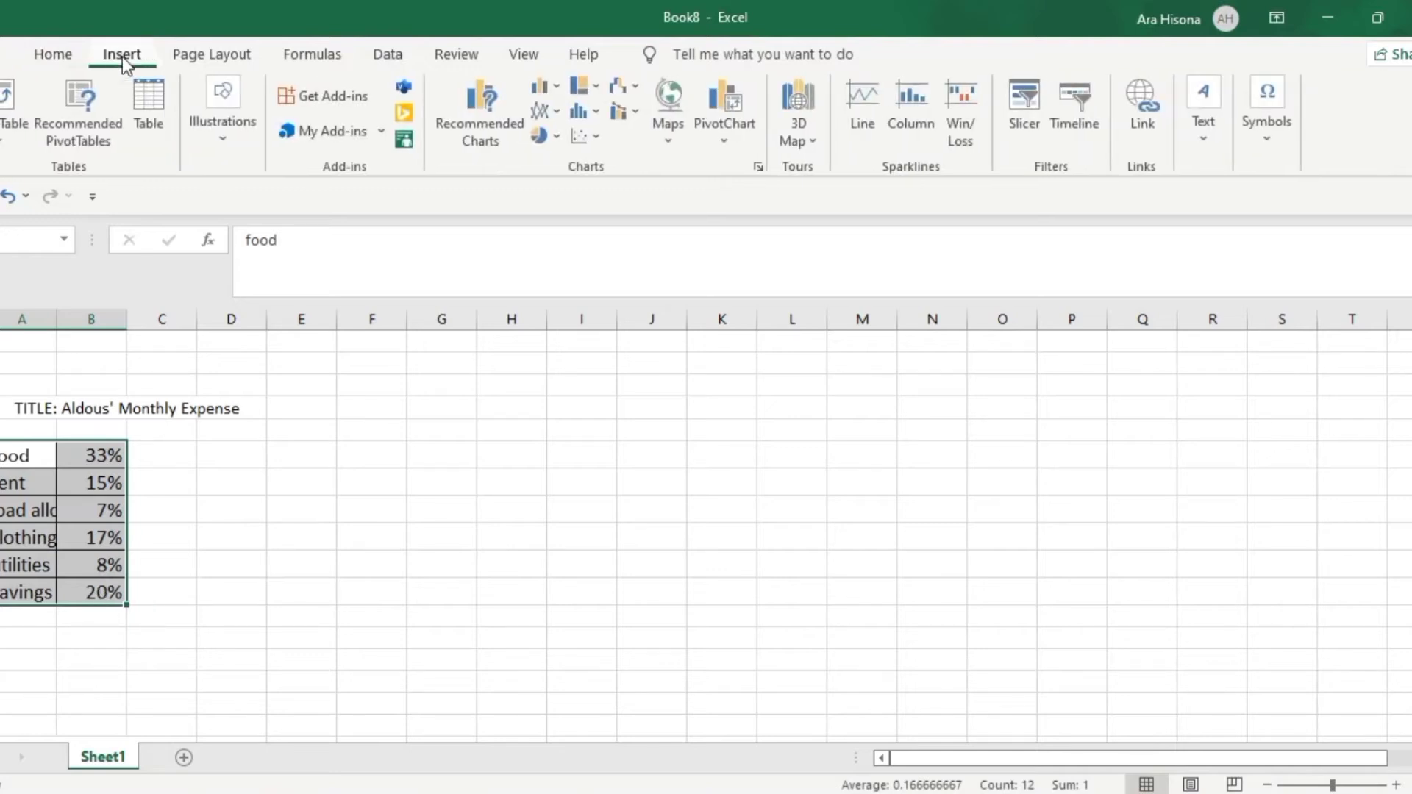
left_click(499, 113)
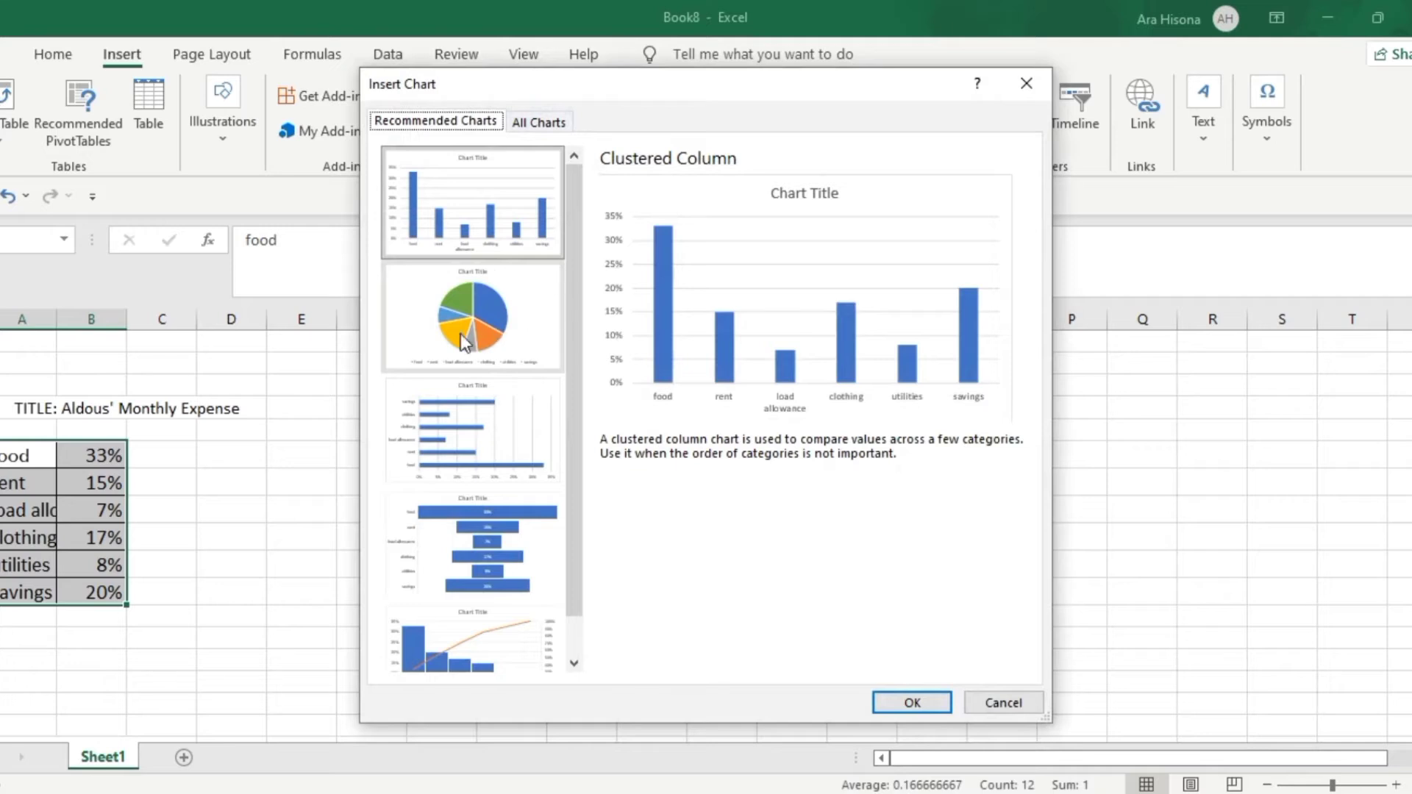
left_click(460, 333)
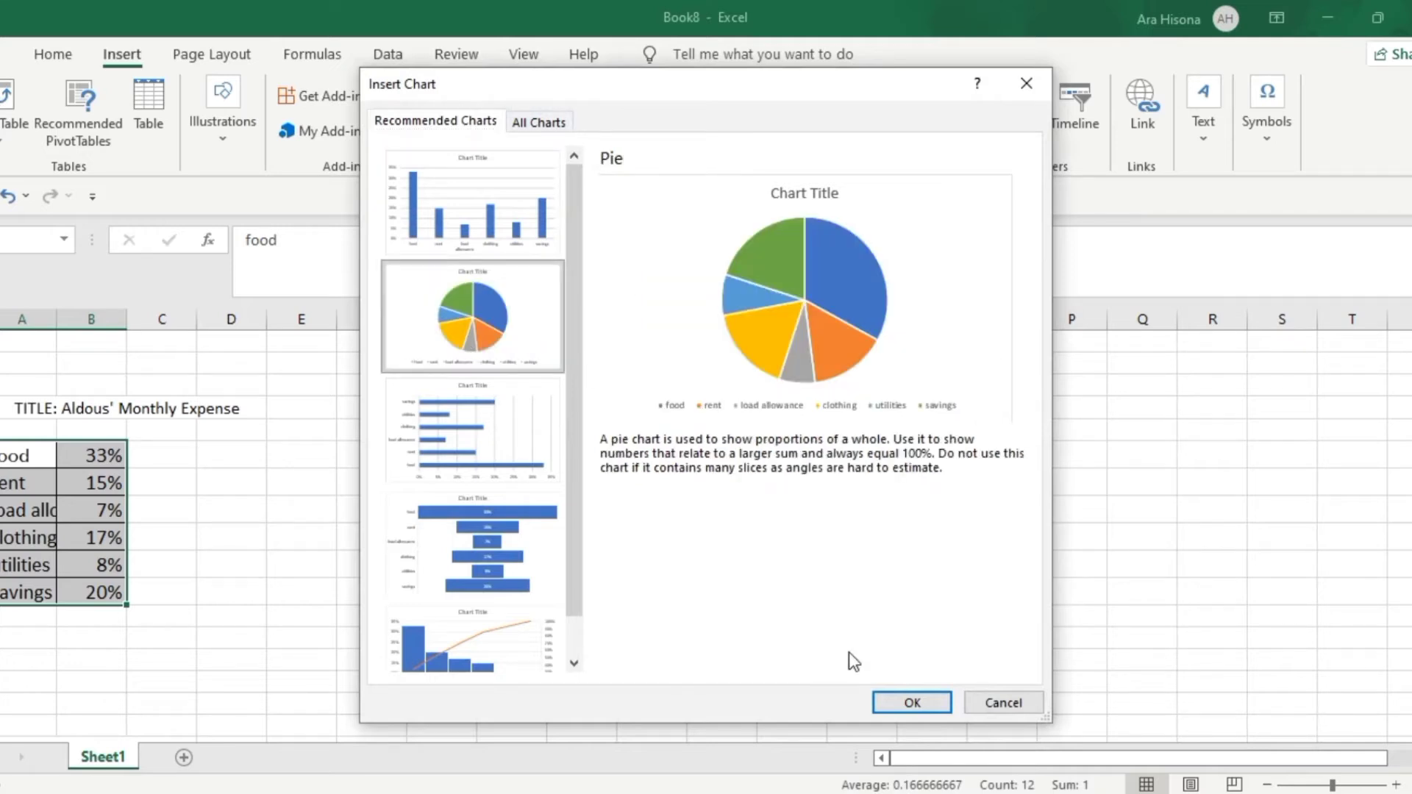
left_click(920, 704)
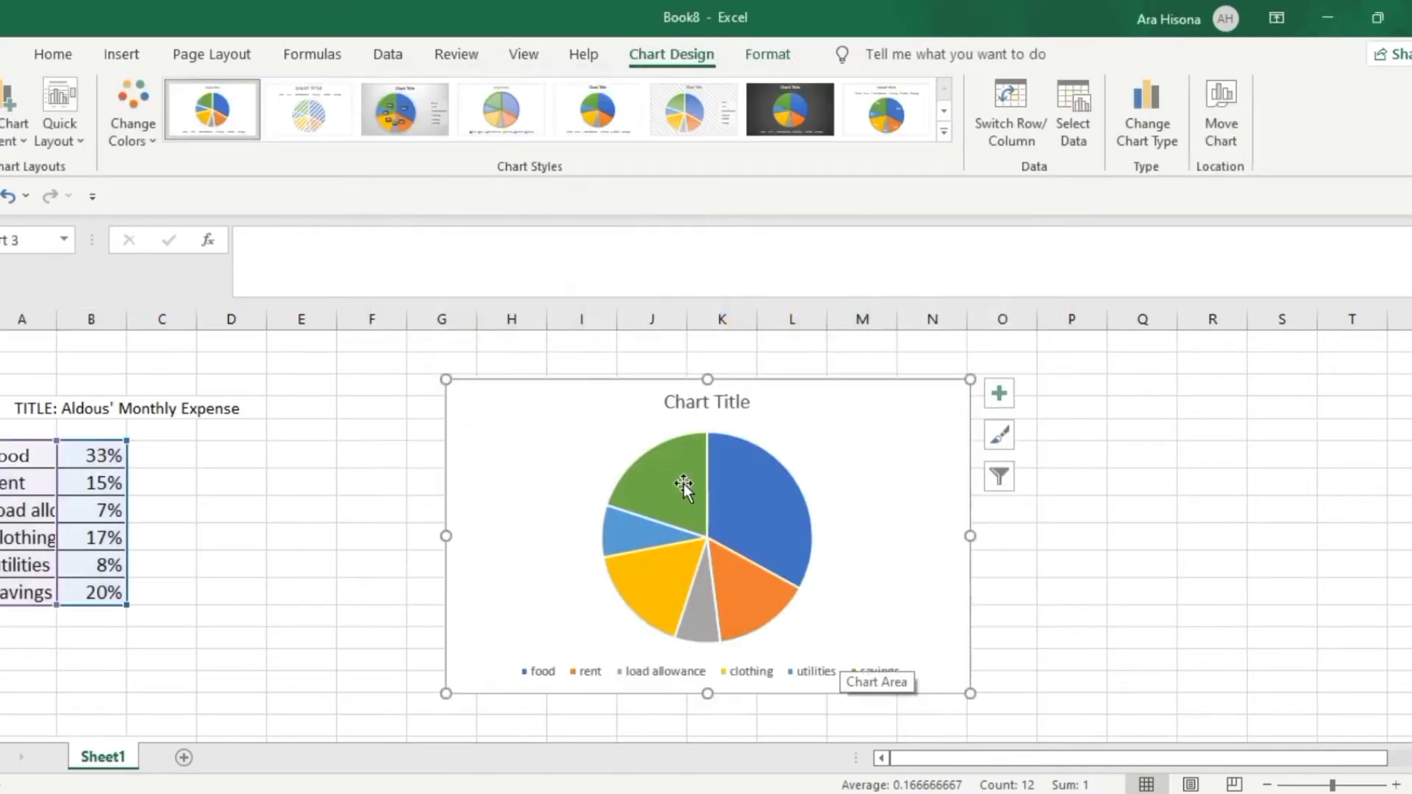
Replace the pie chart's placeholder title with the monthly expense title from the worksheet, leaving out the "TITLE:" prefix
left_click(728, 402)
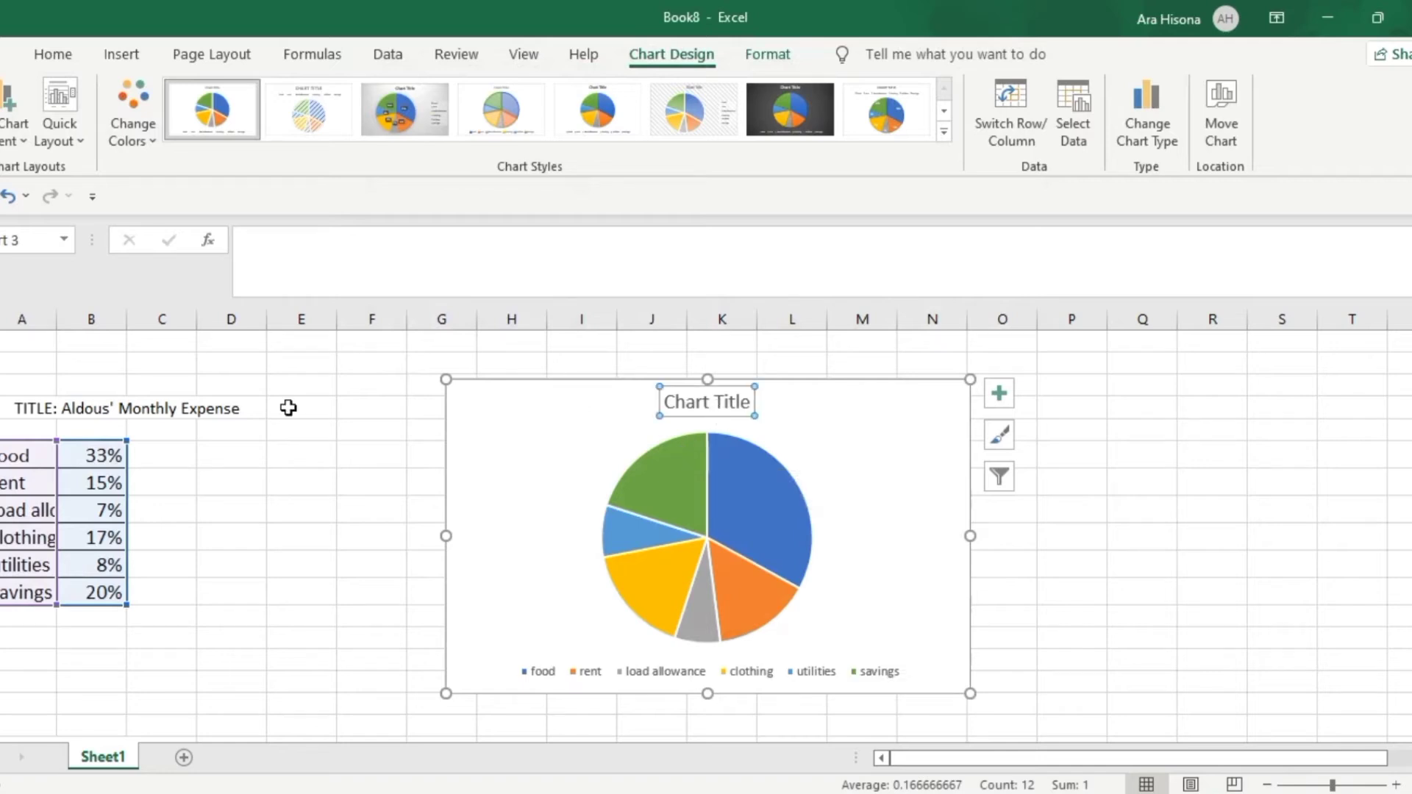
left_click(56, 413)
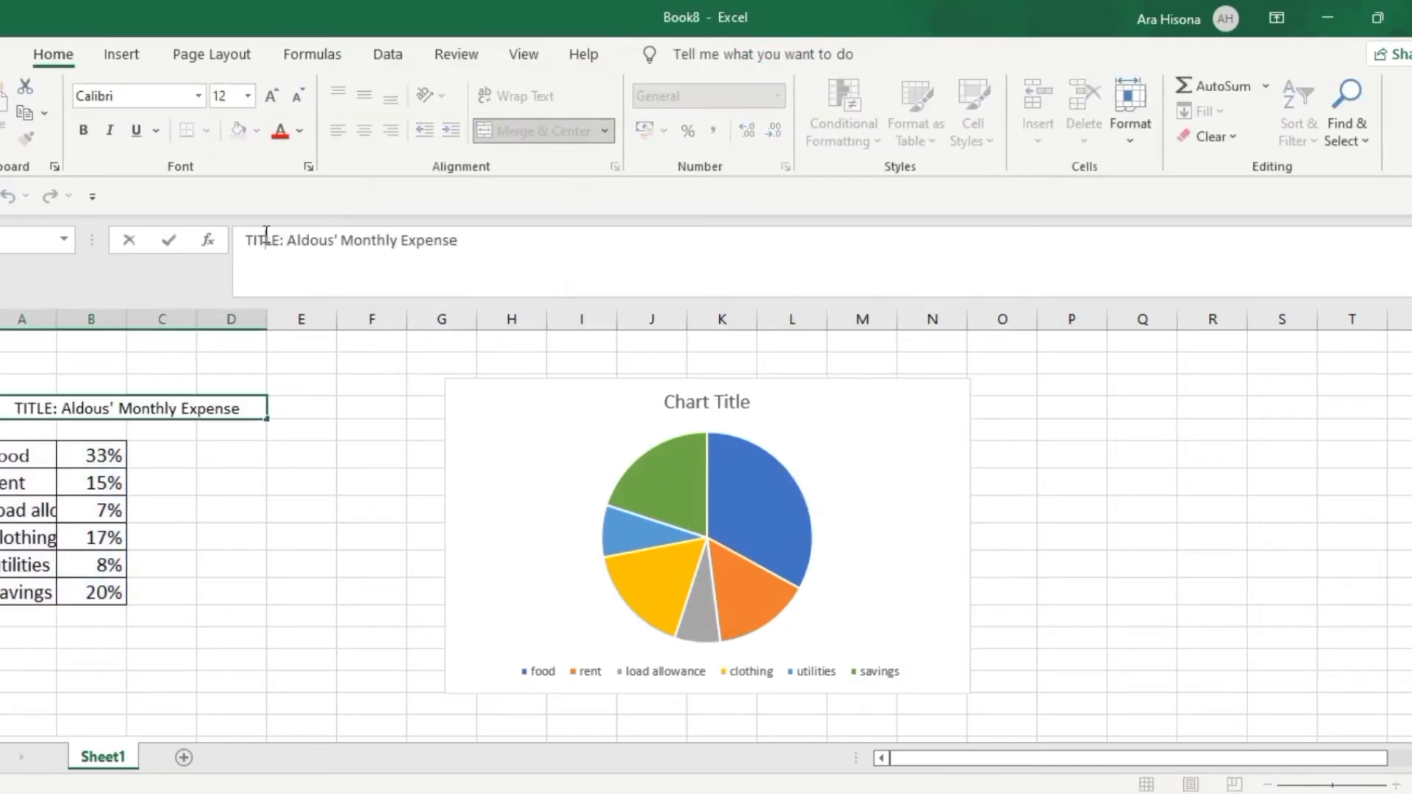
key("ctrl+a")
key("ctrl+c")
left_click(677, 403)
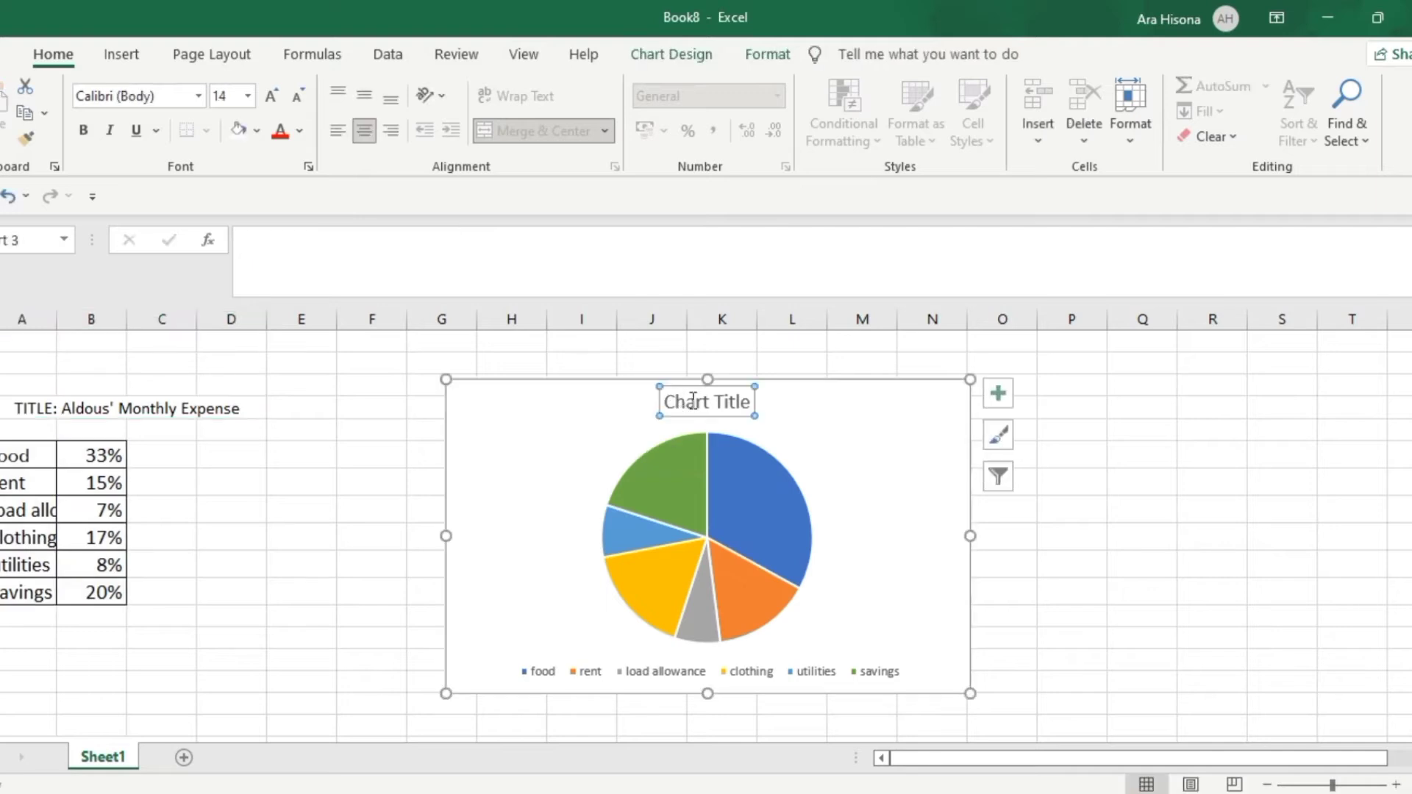
triple_click(691, 402)
key("ctrl+v")
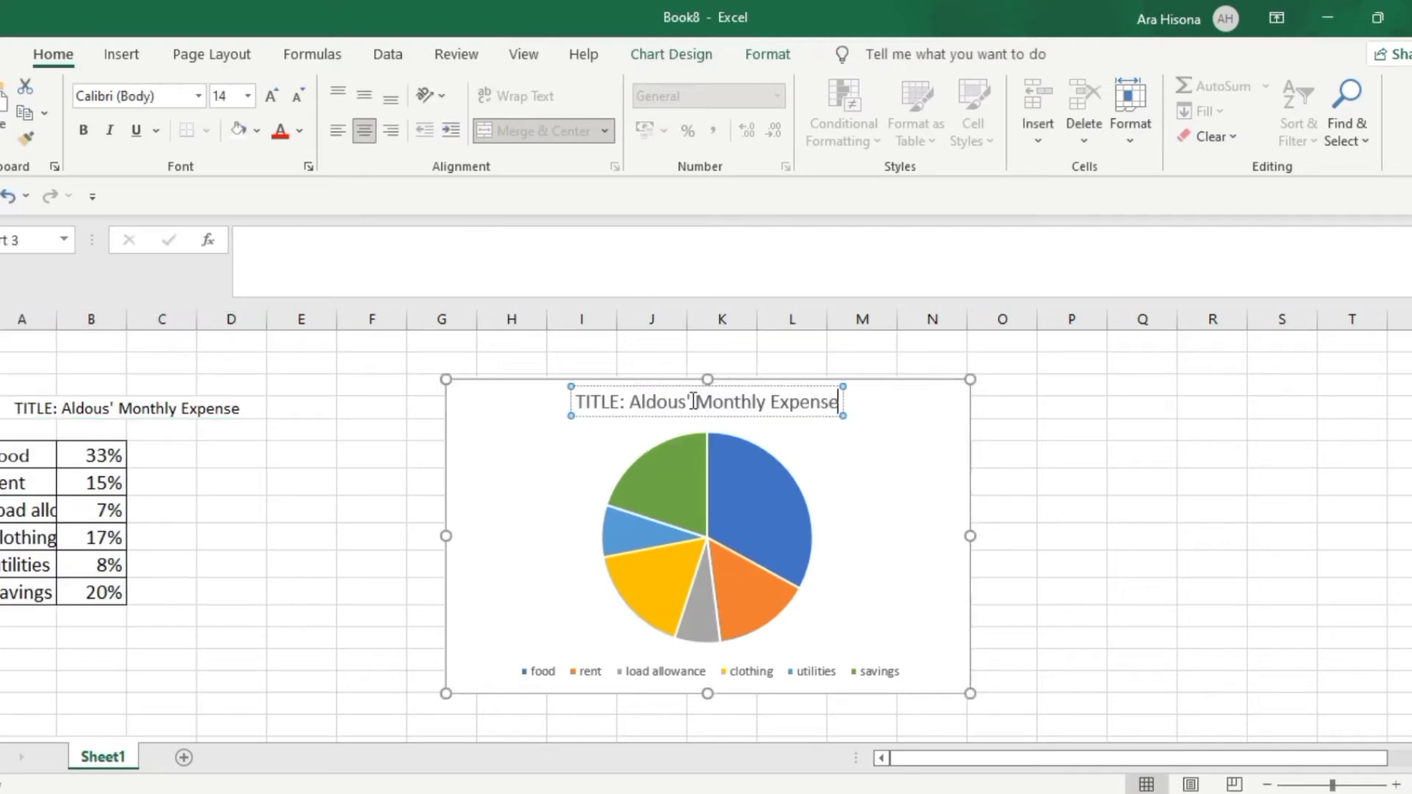
left_click(631, 401)
key("BackSpace")
key("BackSpace")
key("BackSpace")
key("BackSpace")
key("BackSpace")
key("BackSpace")
key("BackSpace")
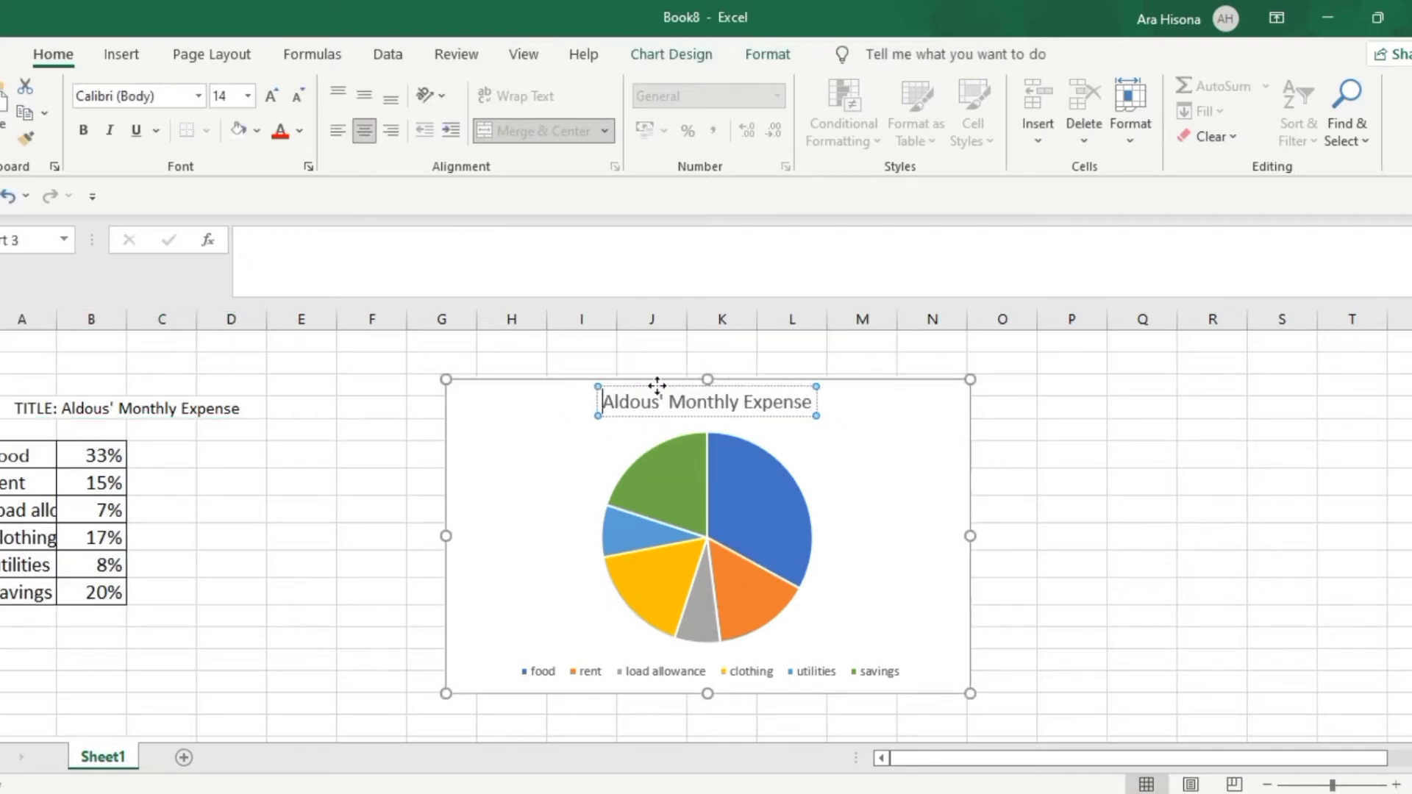
left_click(750, 467)
left_click(908, 518)
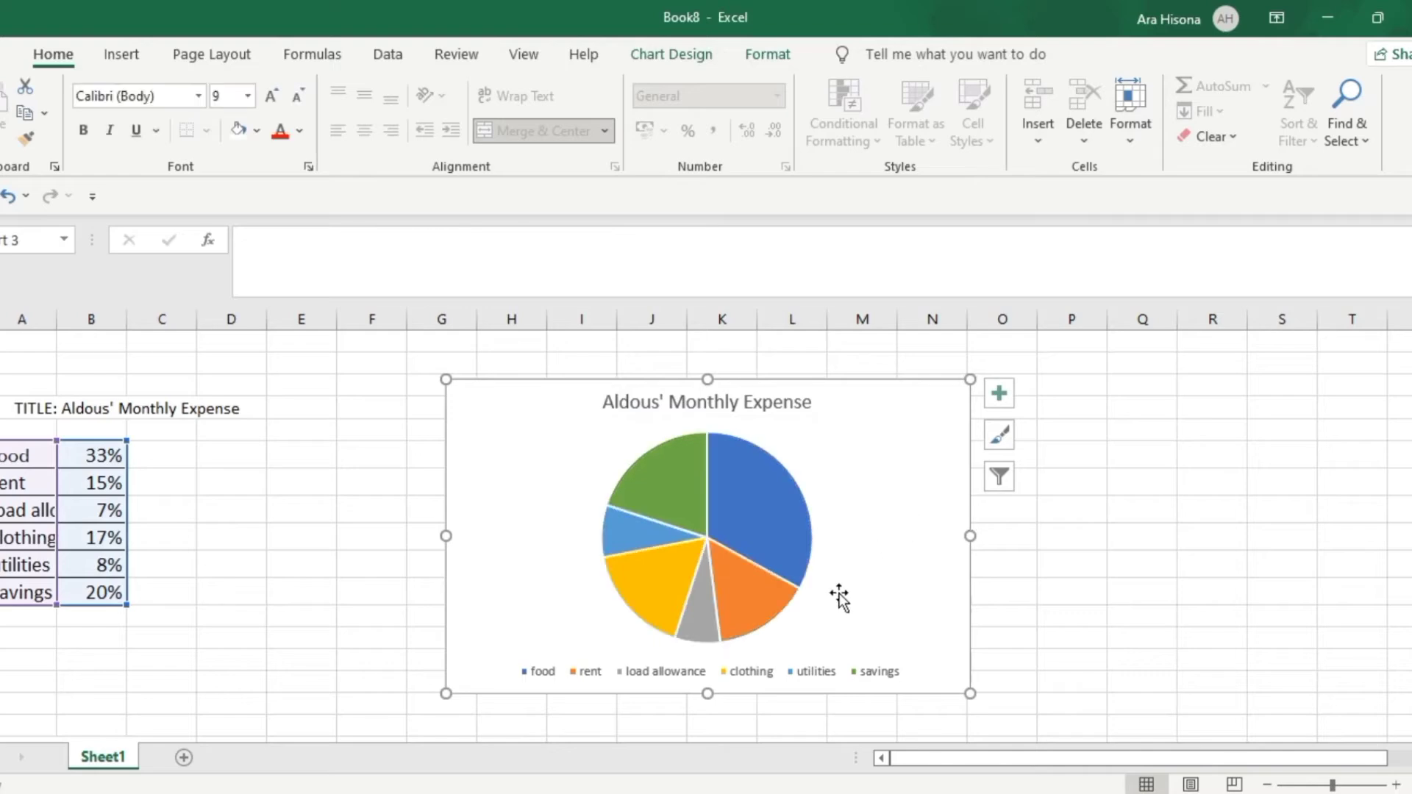
Switch to PowerPoint and examine the title, percentages and legend of the finished pie chart on the monthly expense slide
key("alt+Tab")
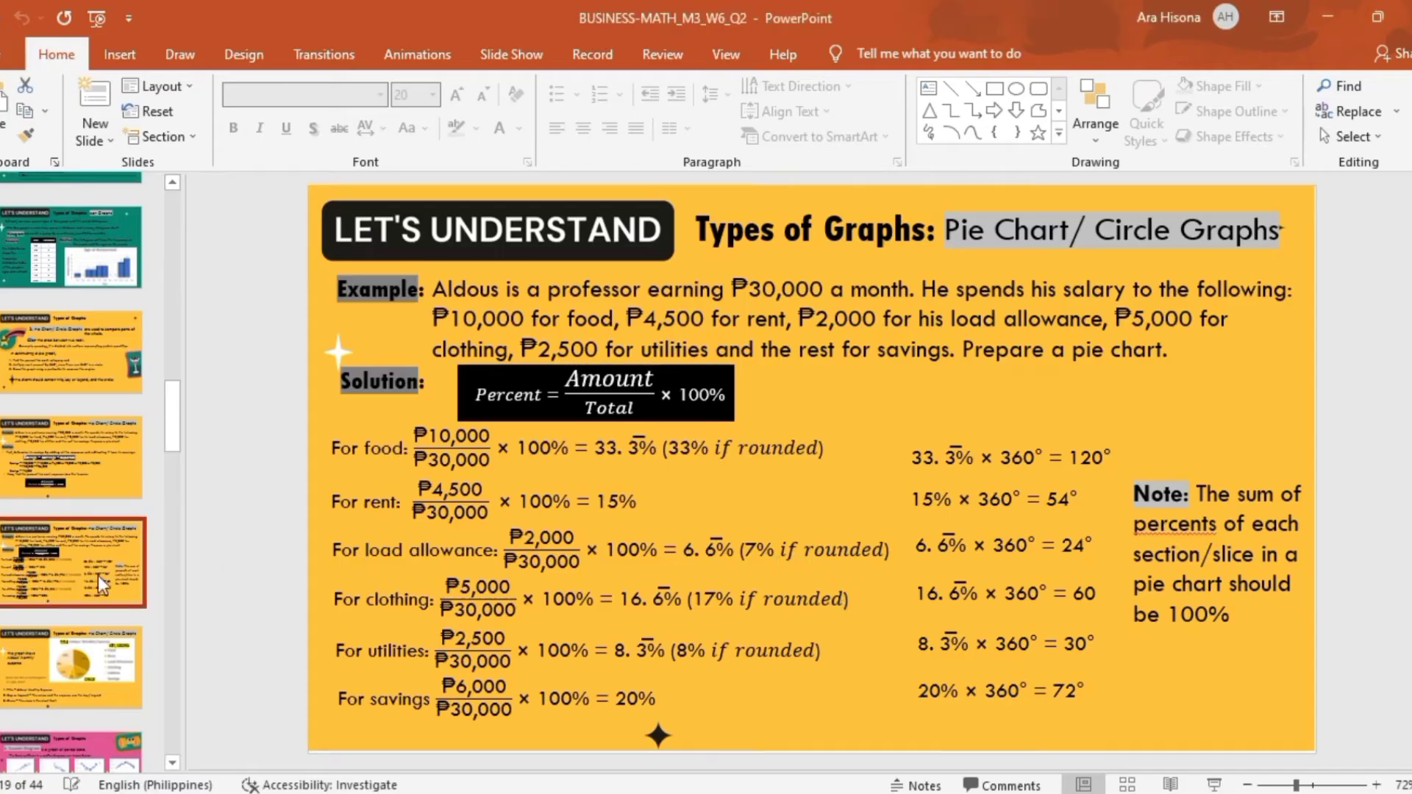
scroll(41, 592, "down", 1)
left_click(44, 606)
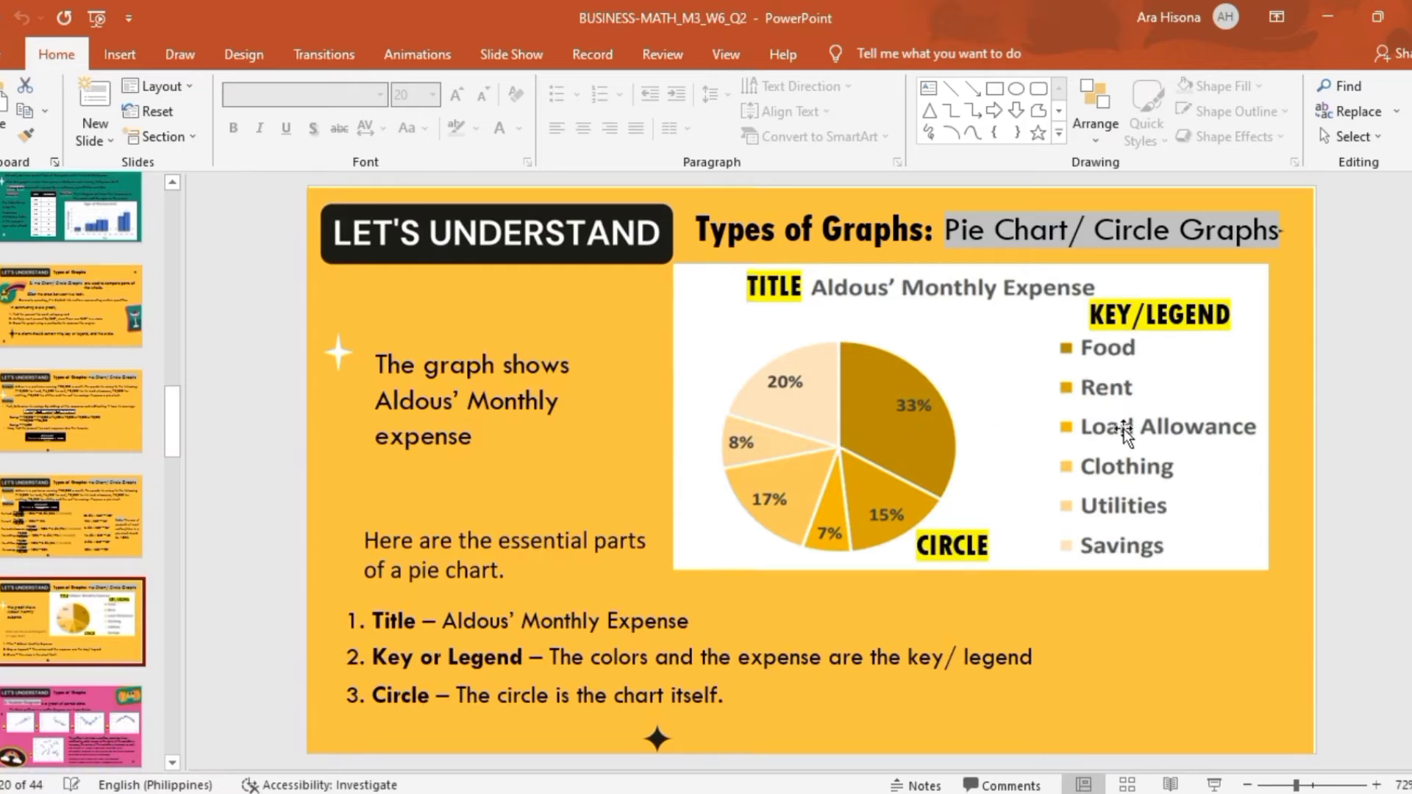
key("alt+Tab")
Add data labels to the monthly expense pie chart in Excel so each slice shows its percentage
left_click(755, 524)
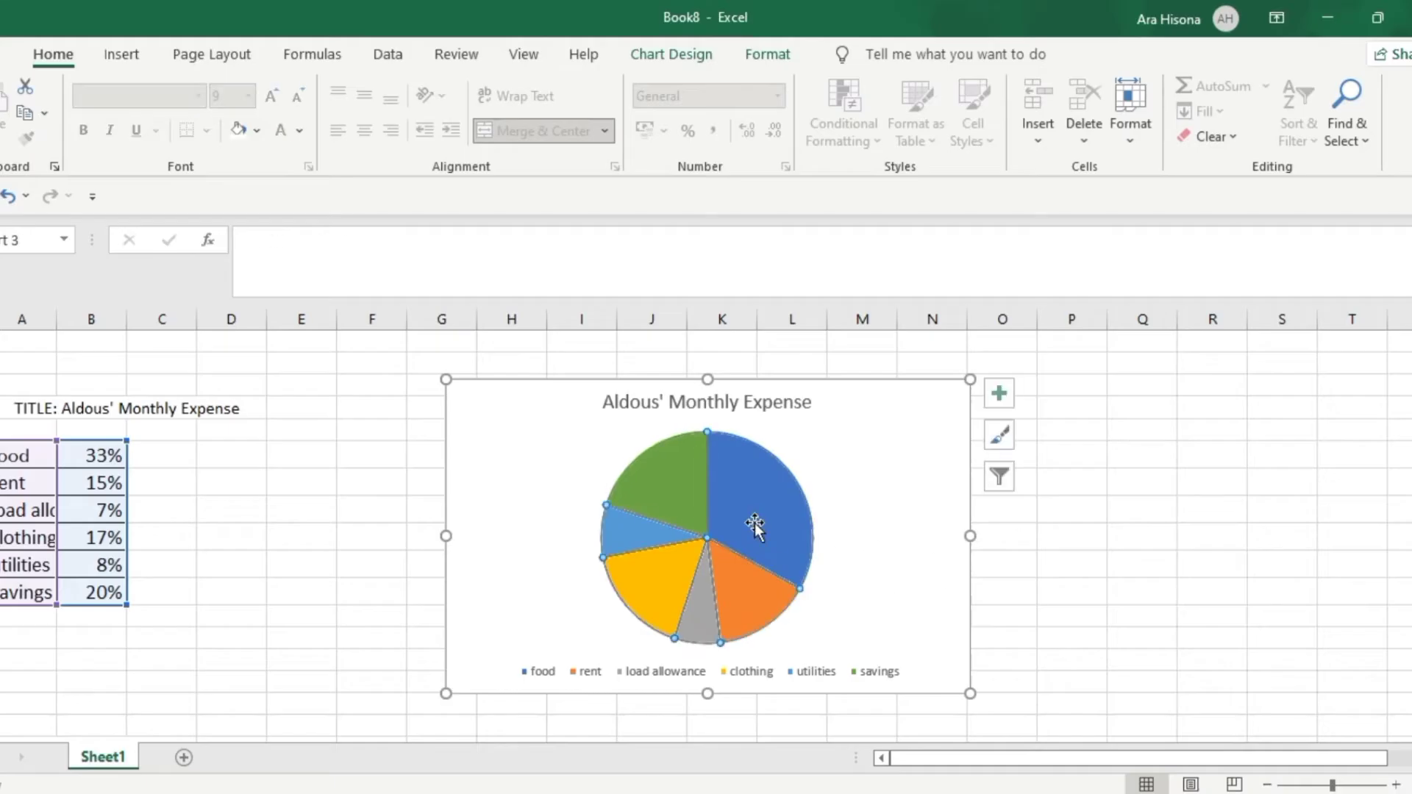
left_click(1000, 392)
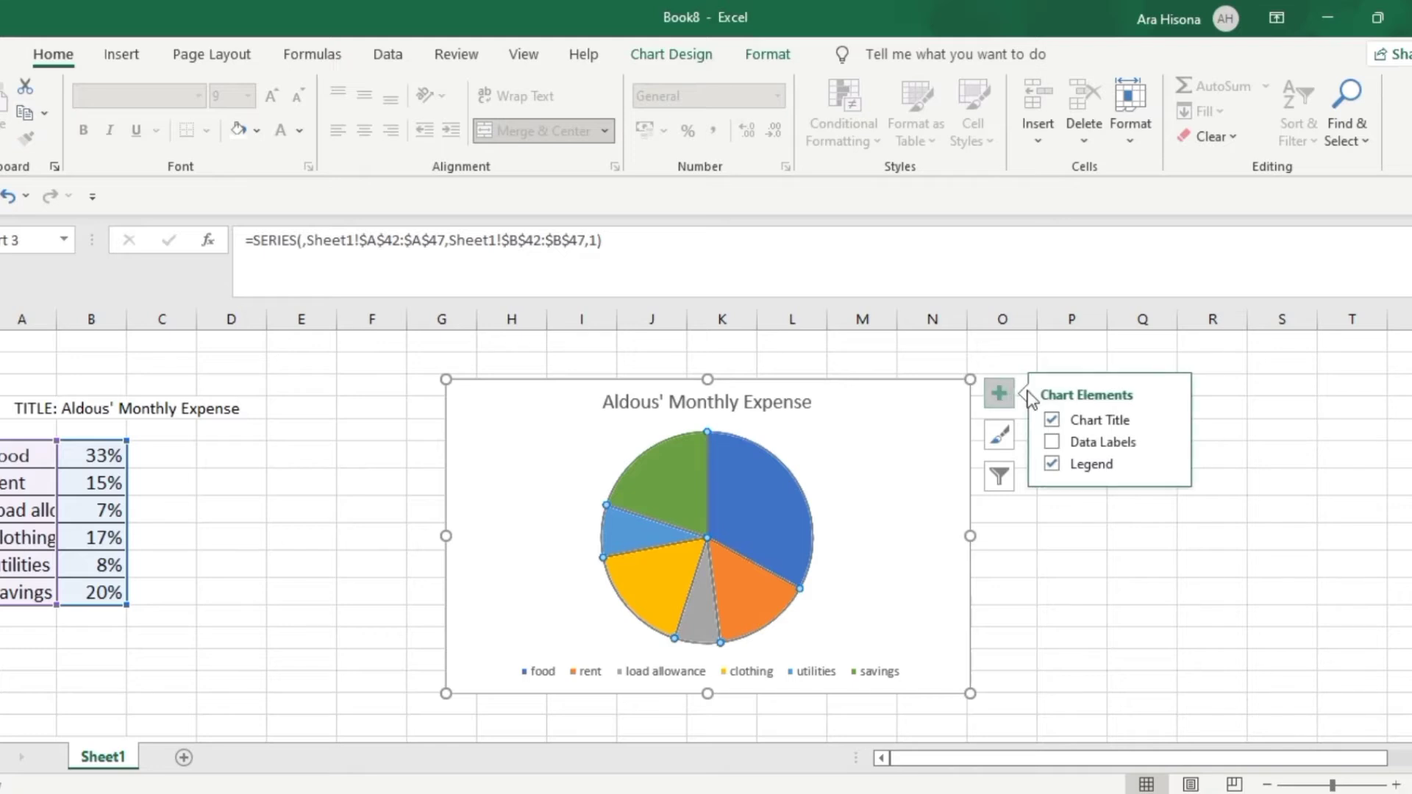
left_click(1052, 442)
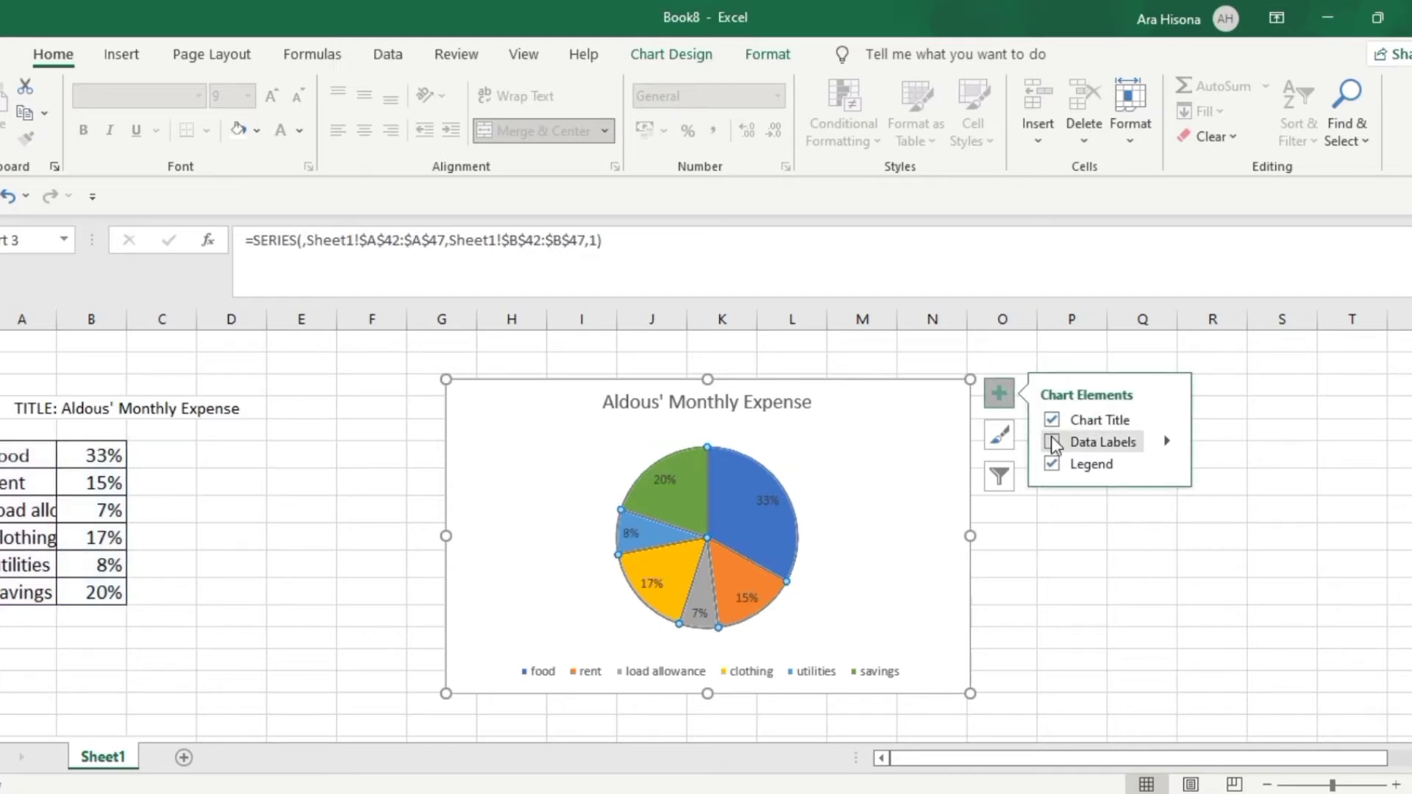
left_click(1052, 442)
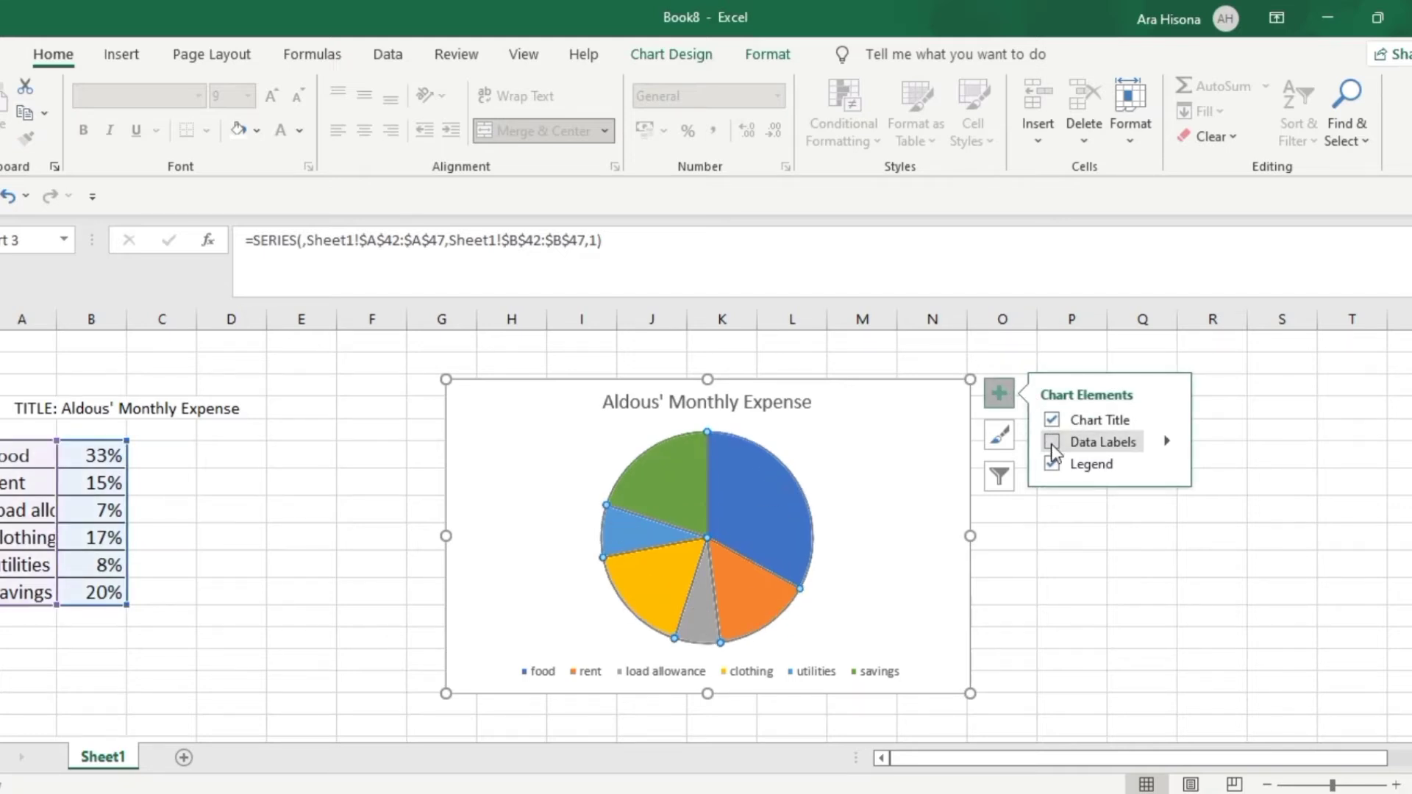
left_click(1051, 441)
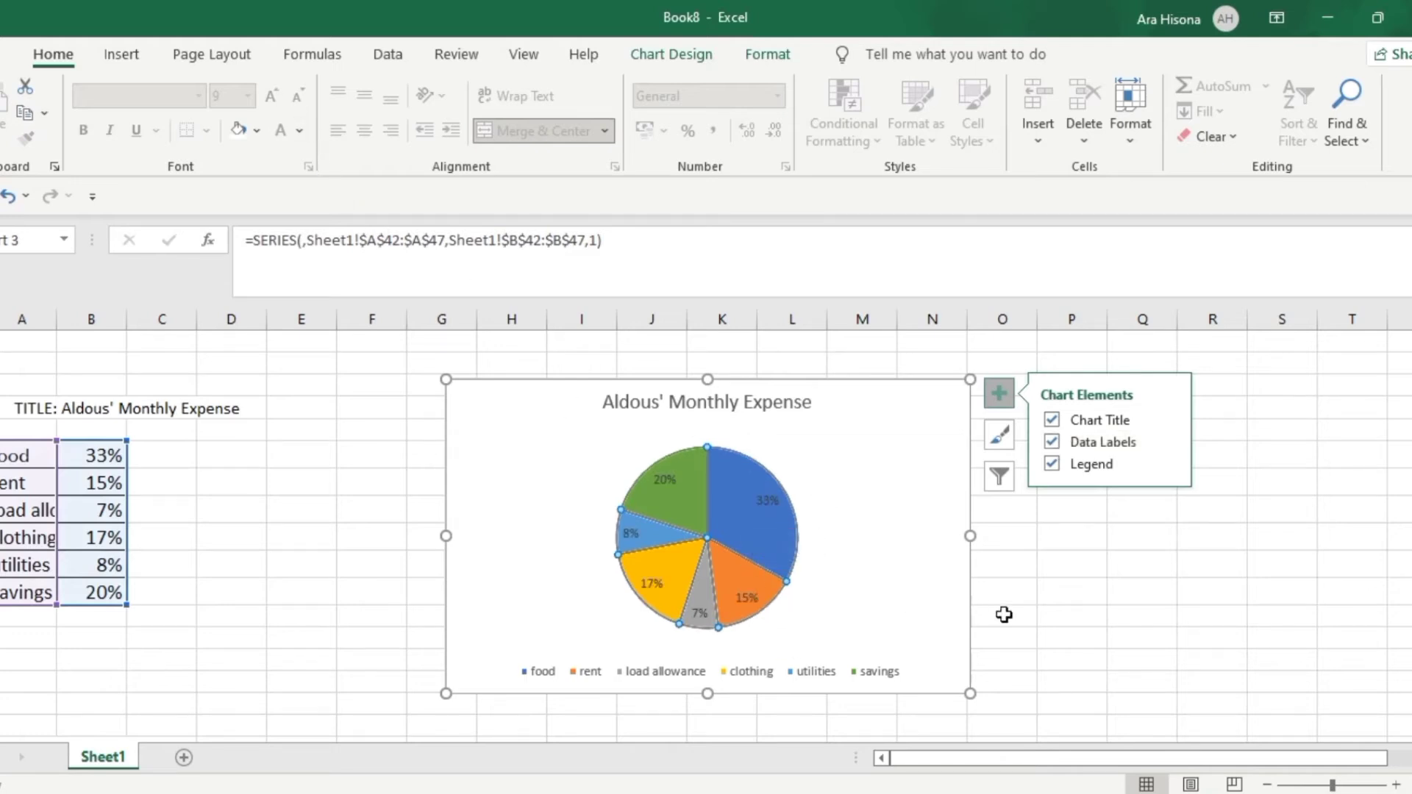
left_click(1094, 613)
Check the legend placement on the PowerPoint sample and move the Excel pie chart's legend to the right of the pie
left_click(766, 562)
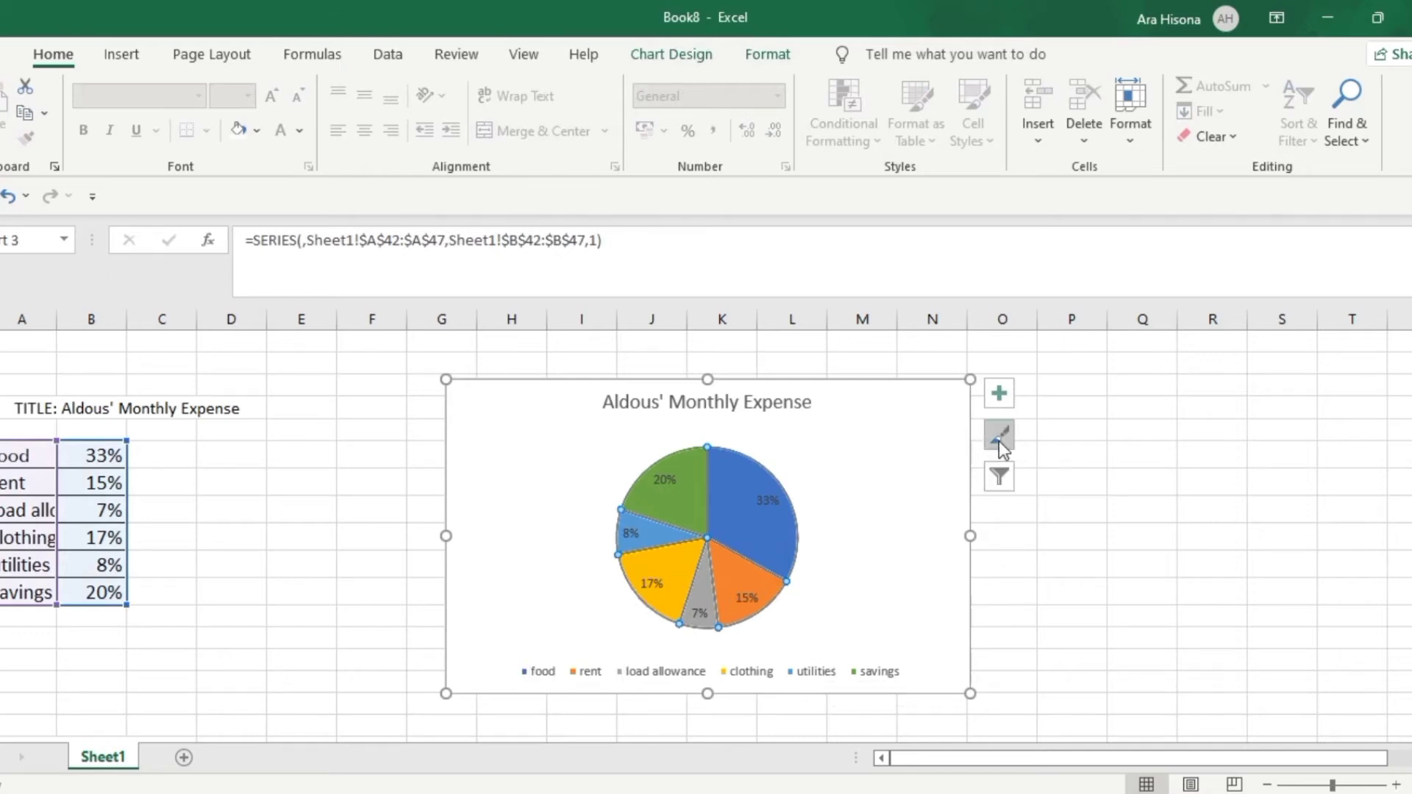
left_click(1000, 395)
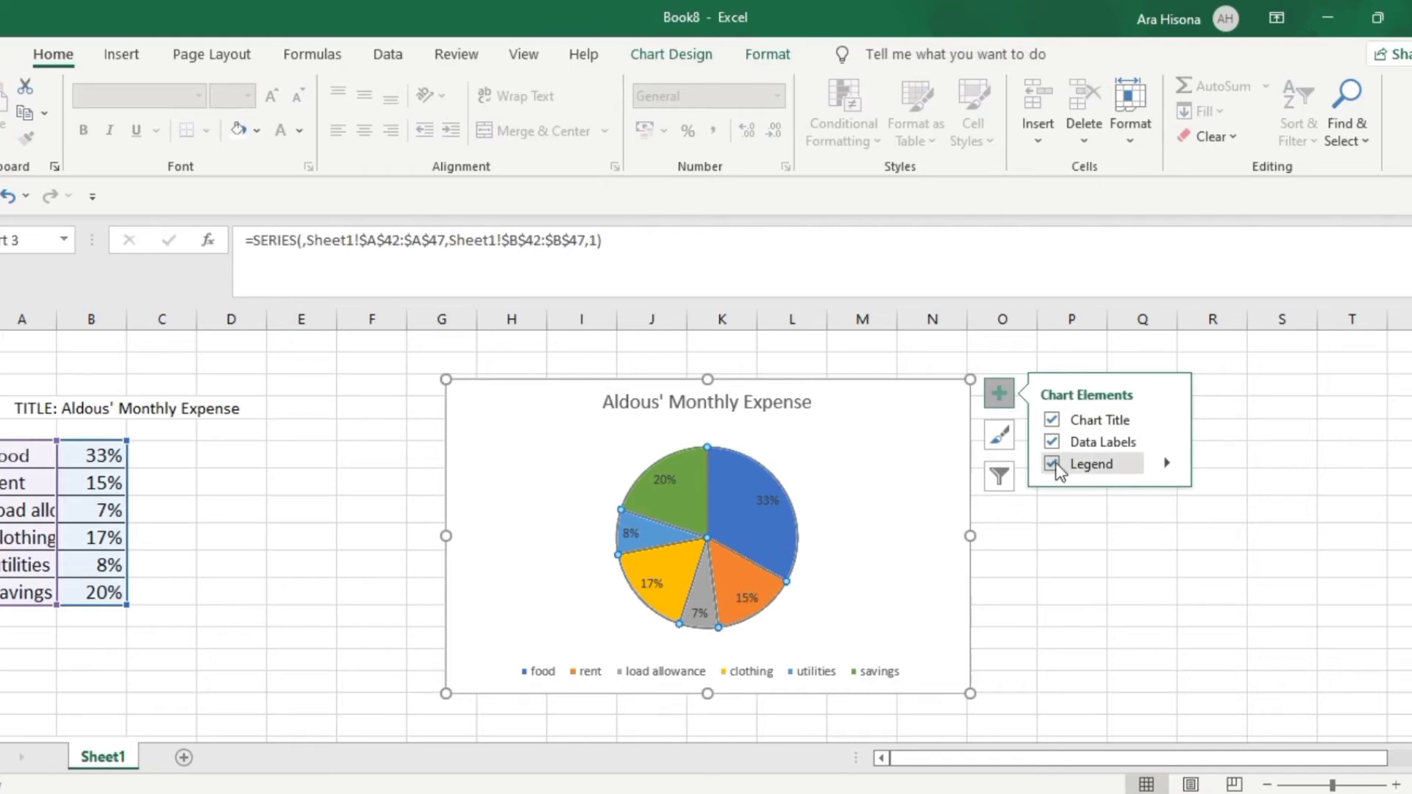
key("alt+Tab")
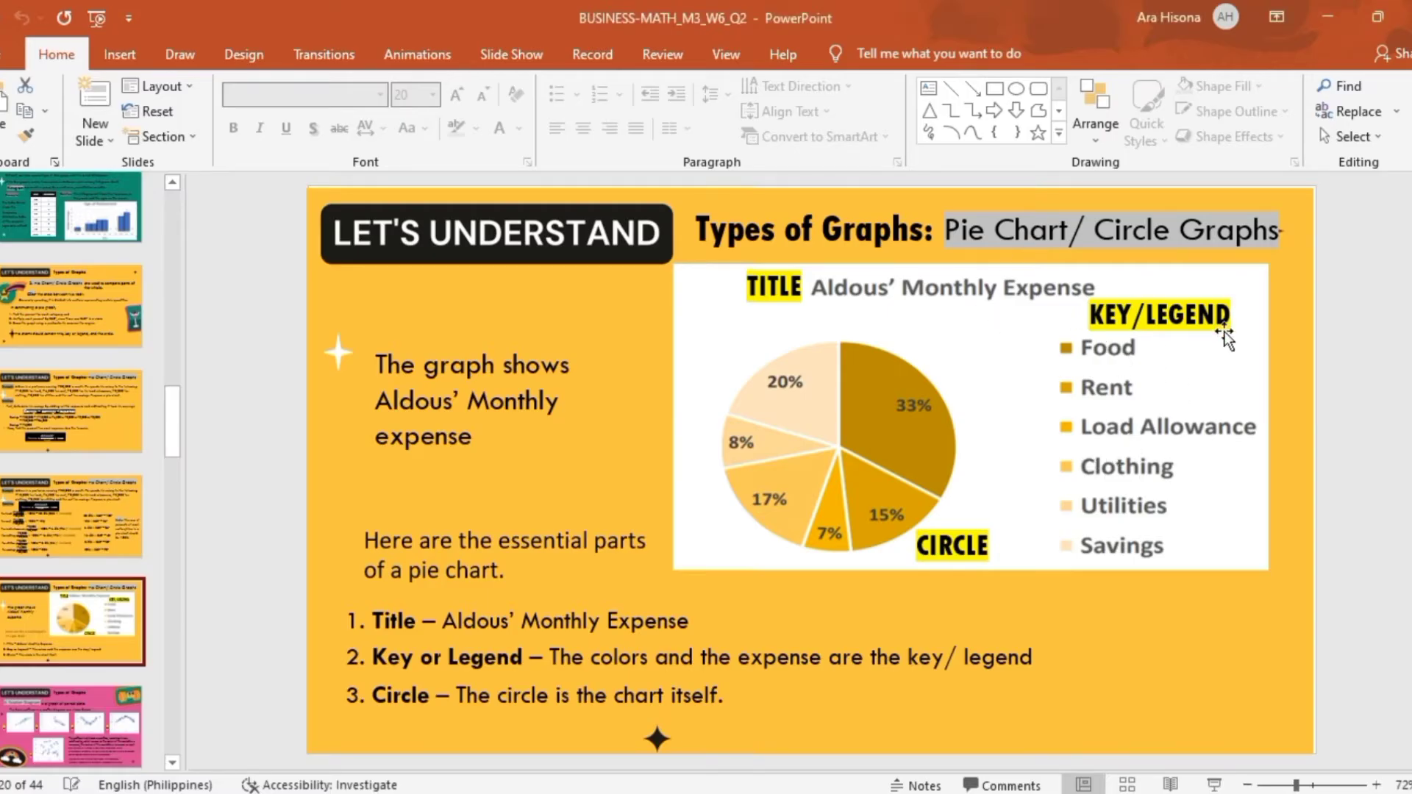
key("alt+Tab")
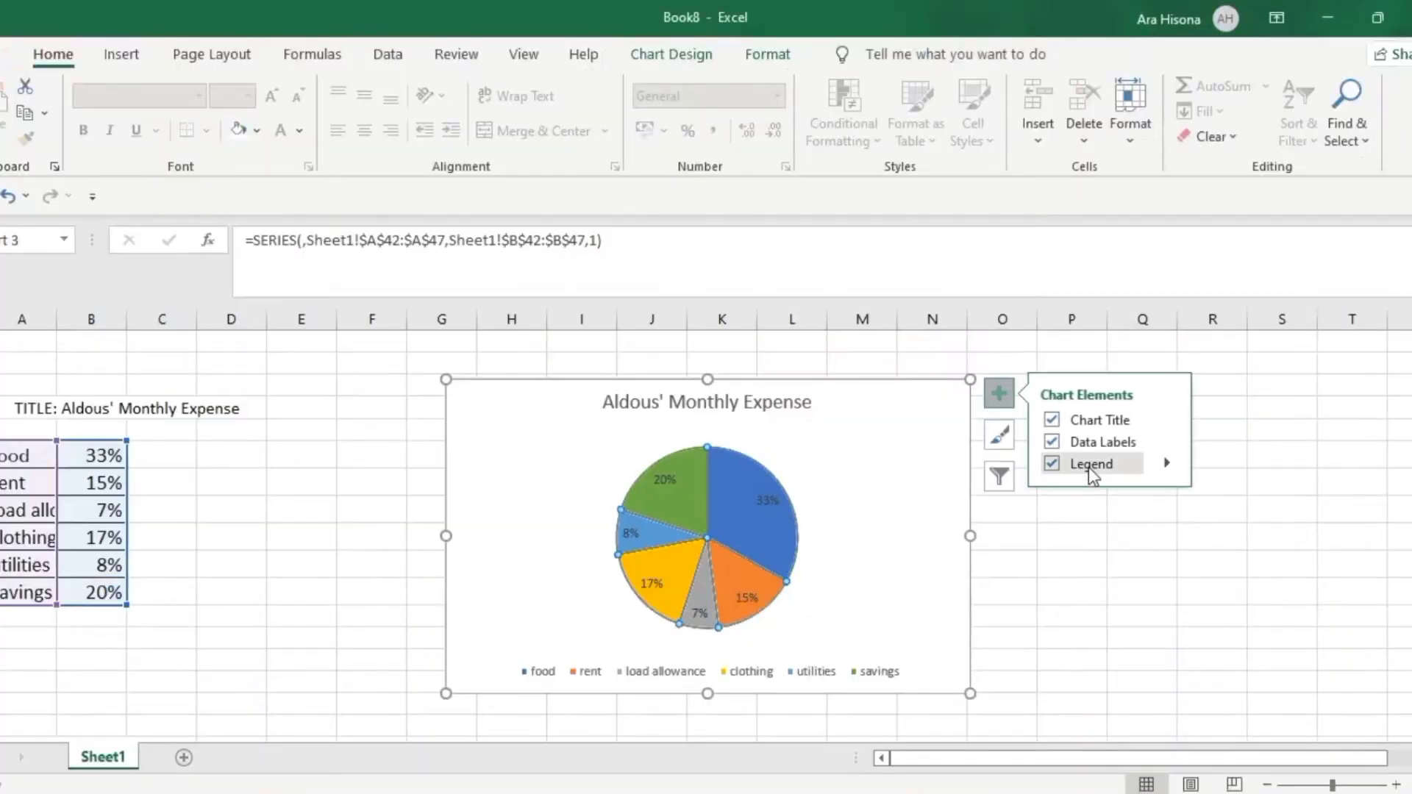
left_click(1154, 470)
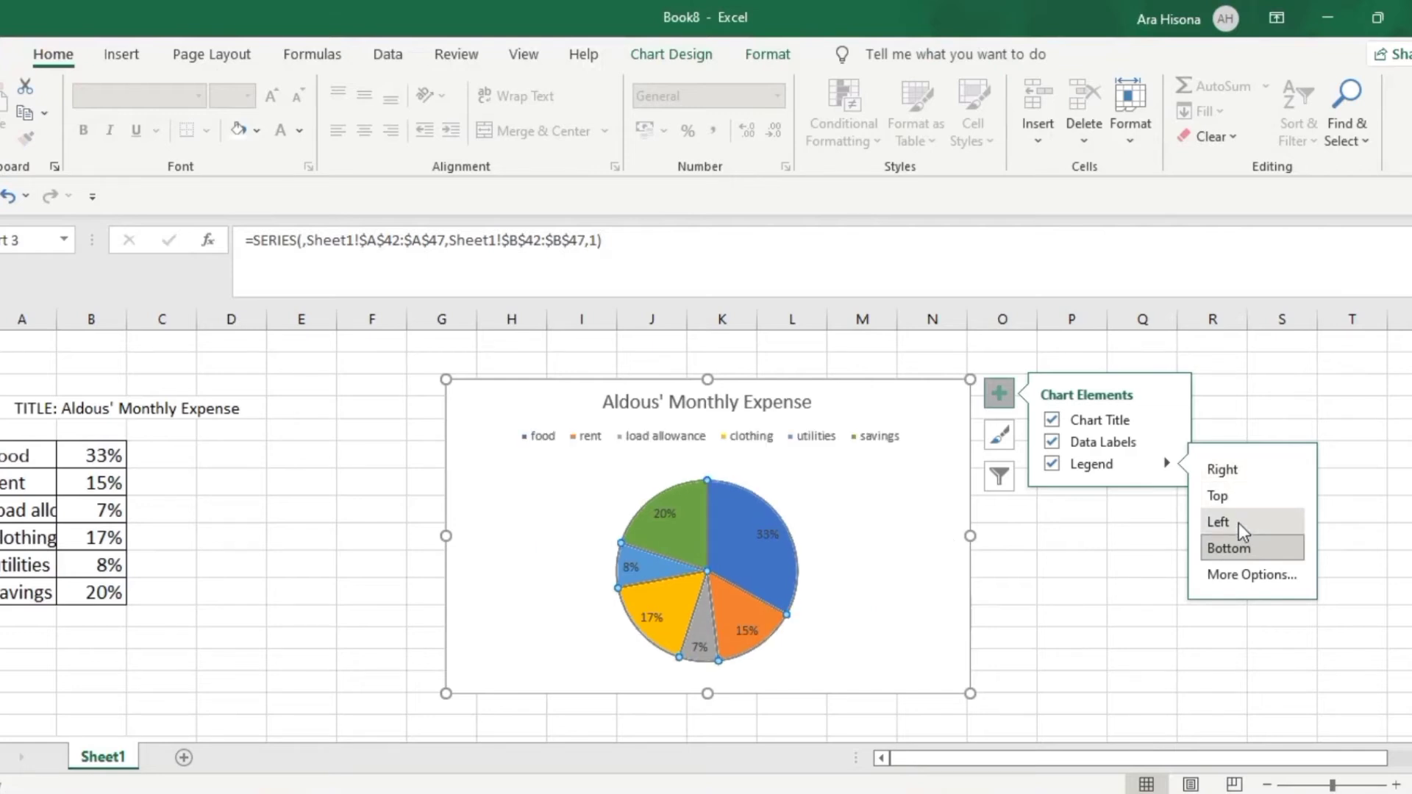
left_click(1234, 469)
left_click(1078, 612)
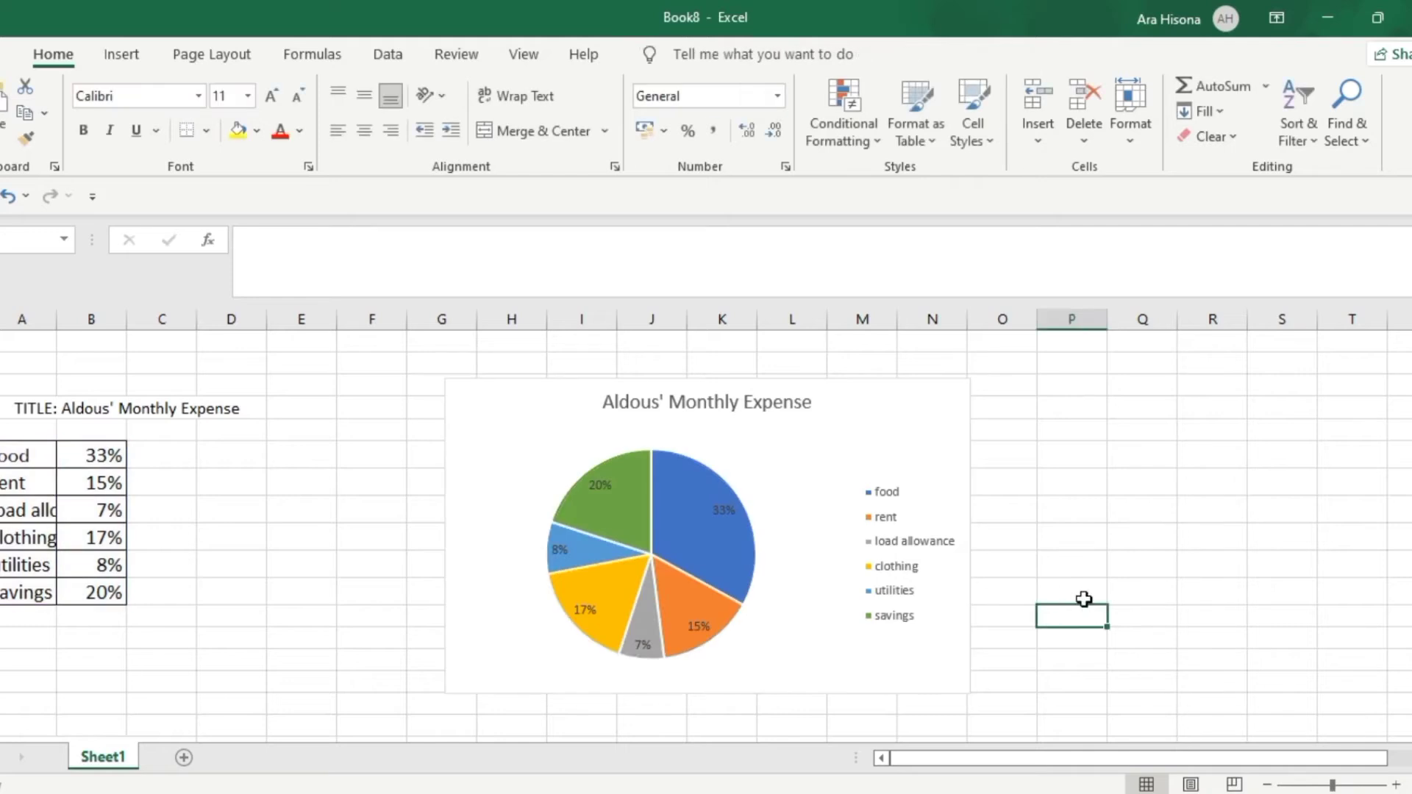
Give the pie chart's area a black outline and enlarge the chart to about 7.96 cm high by 14 cm wide
left_click(902, 447)
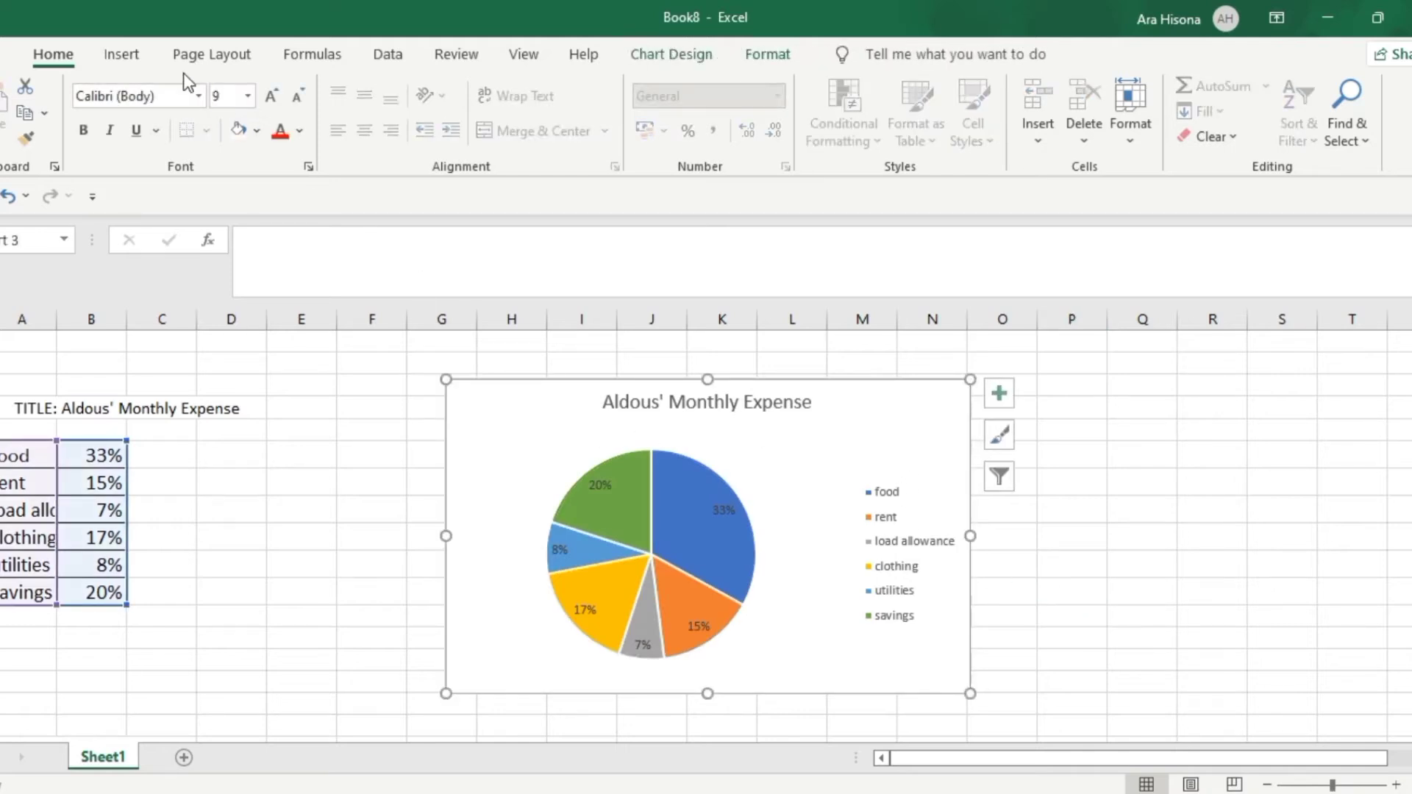
left_click(767, 57)
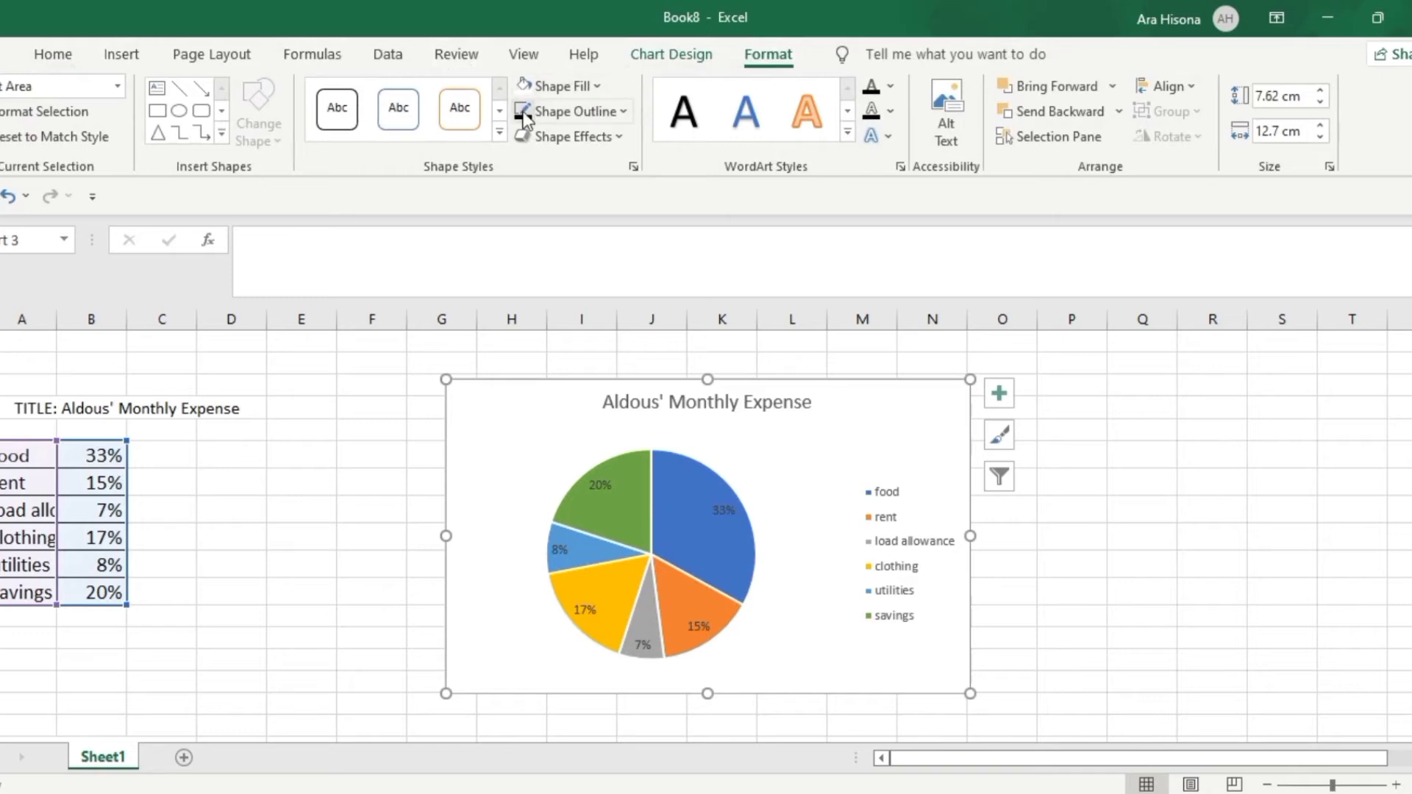
left_click(1147, 615)
left_click(952, 652)
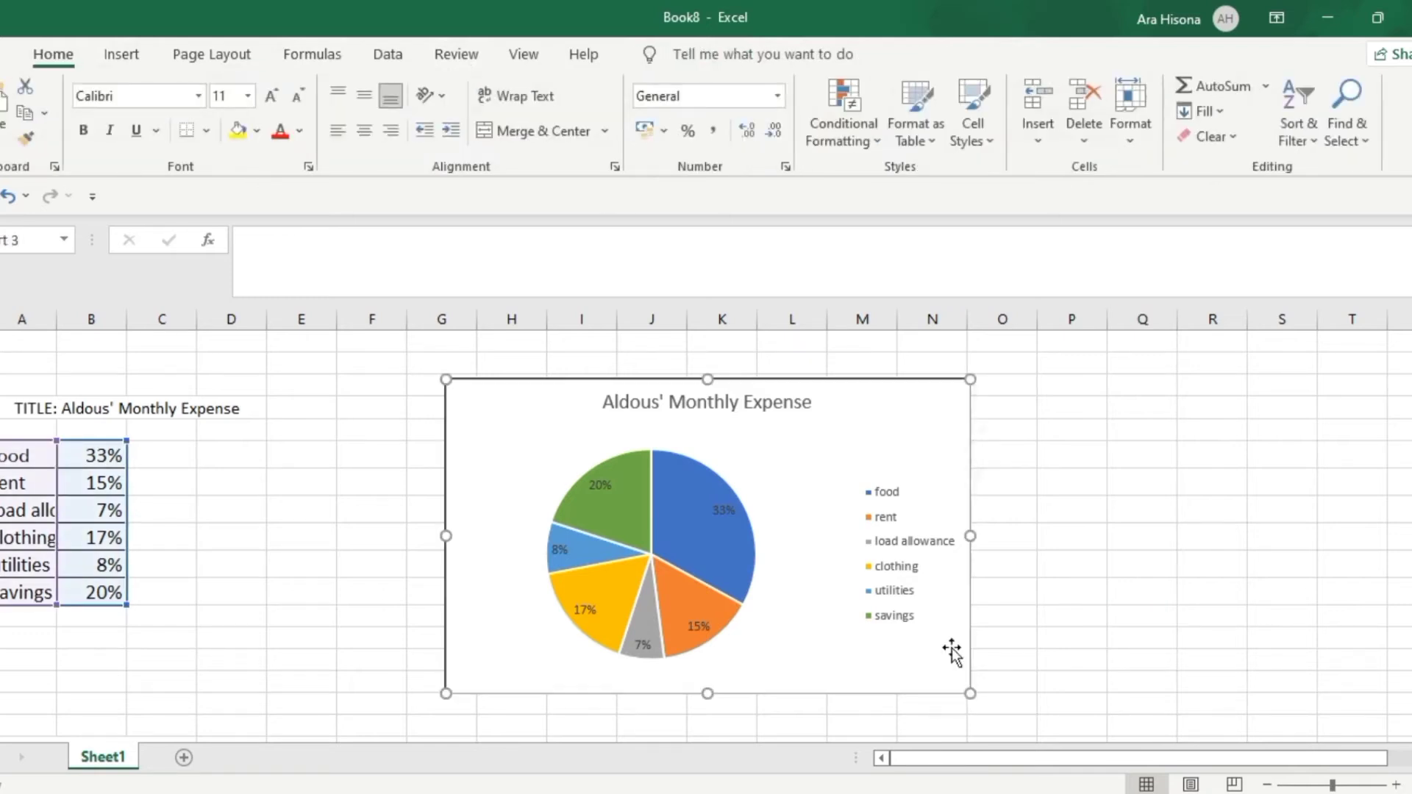
left_click_drag(969, 693, 1023, 708)
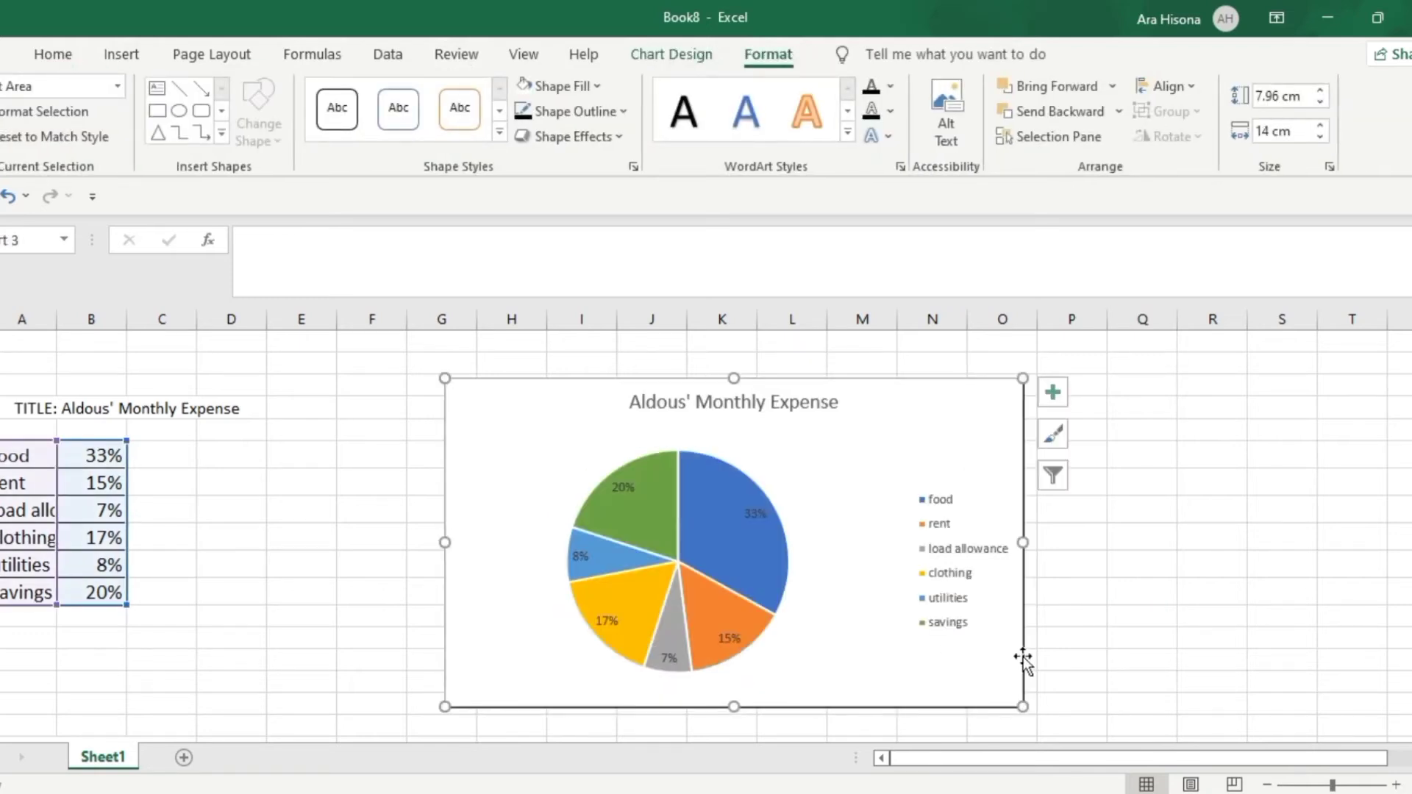
Copy the pie chart into the Word document on a new page, directly below a "Pie Chart" heading
right_click(780, 383)
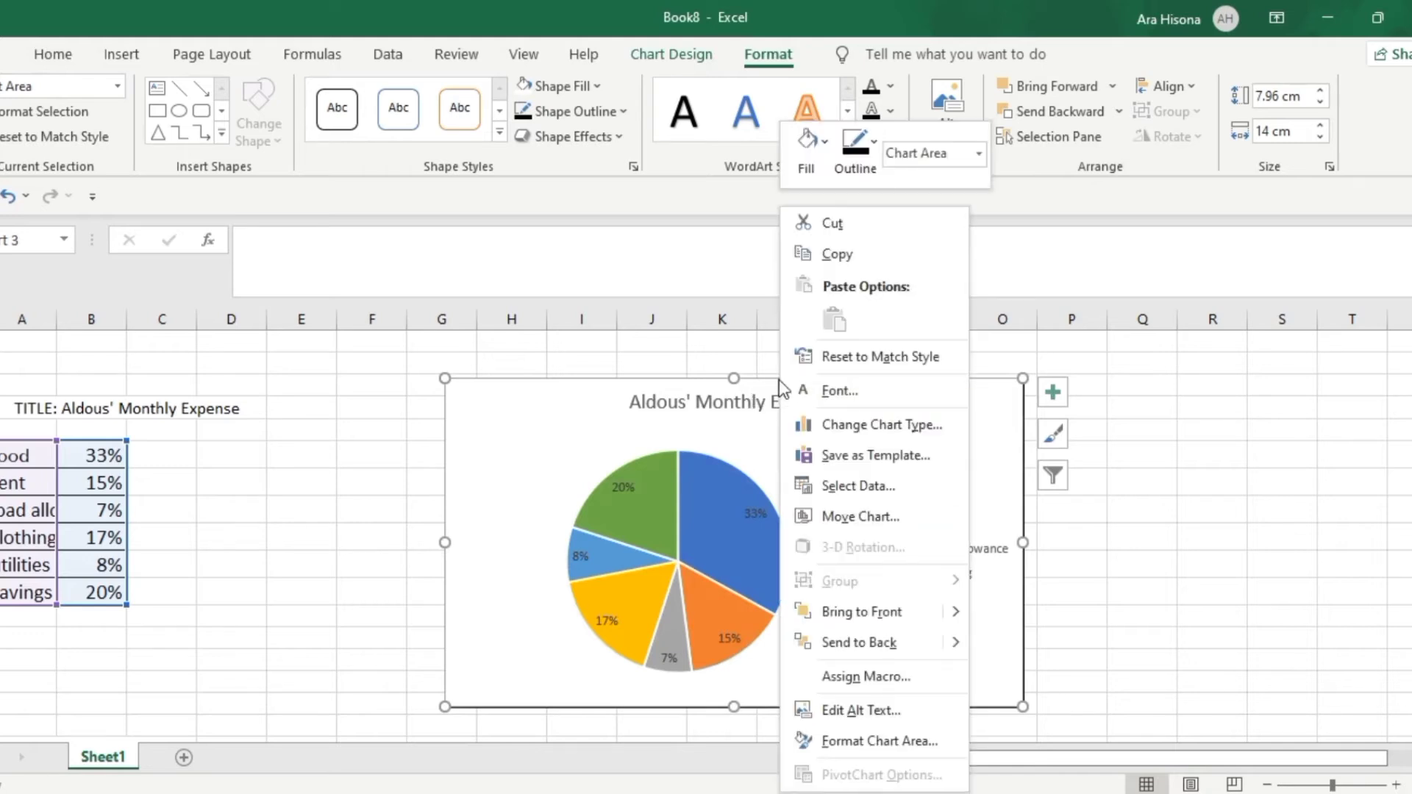
left_click(829, 258)
key("alt+Tab")
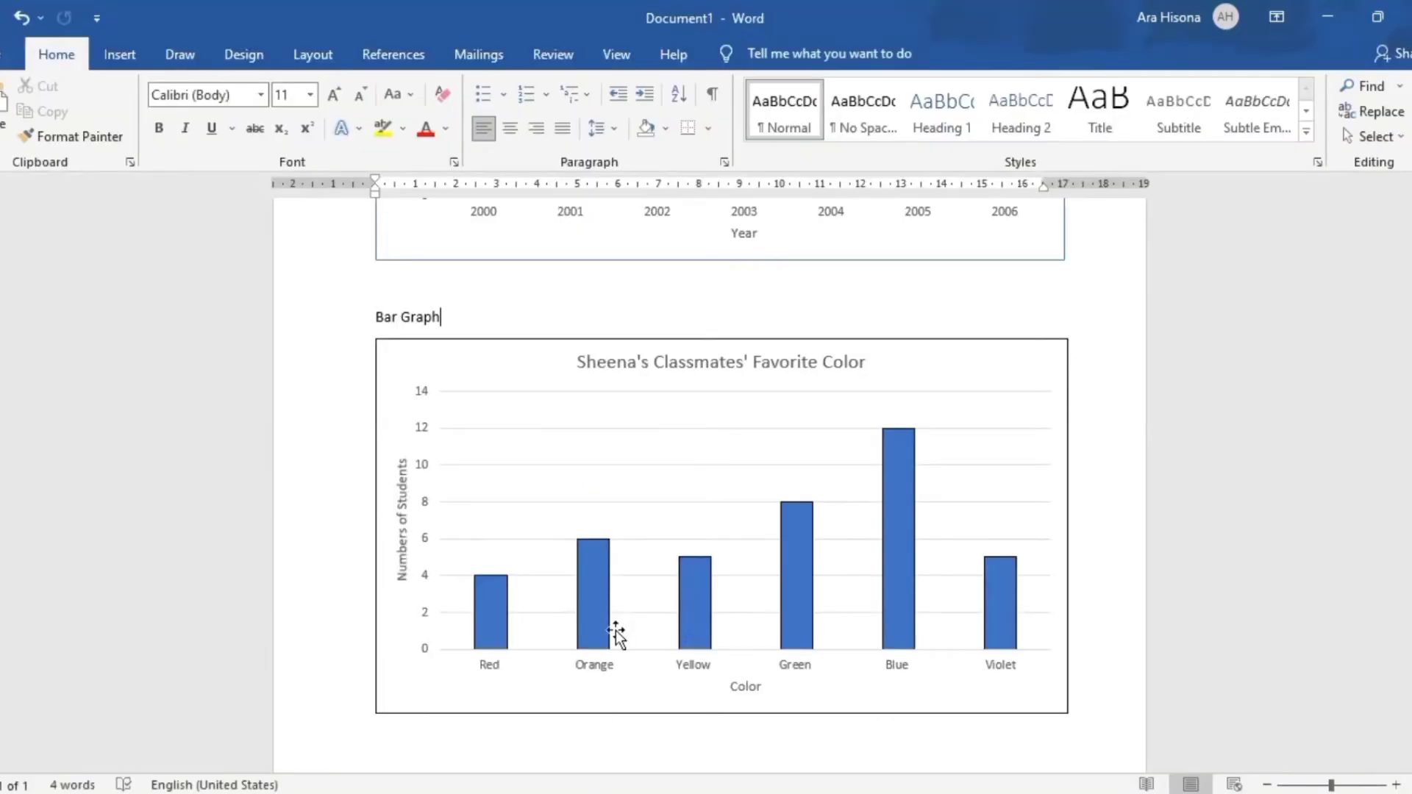
scroll(618, 625, "down", 2)
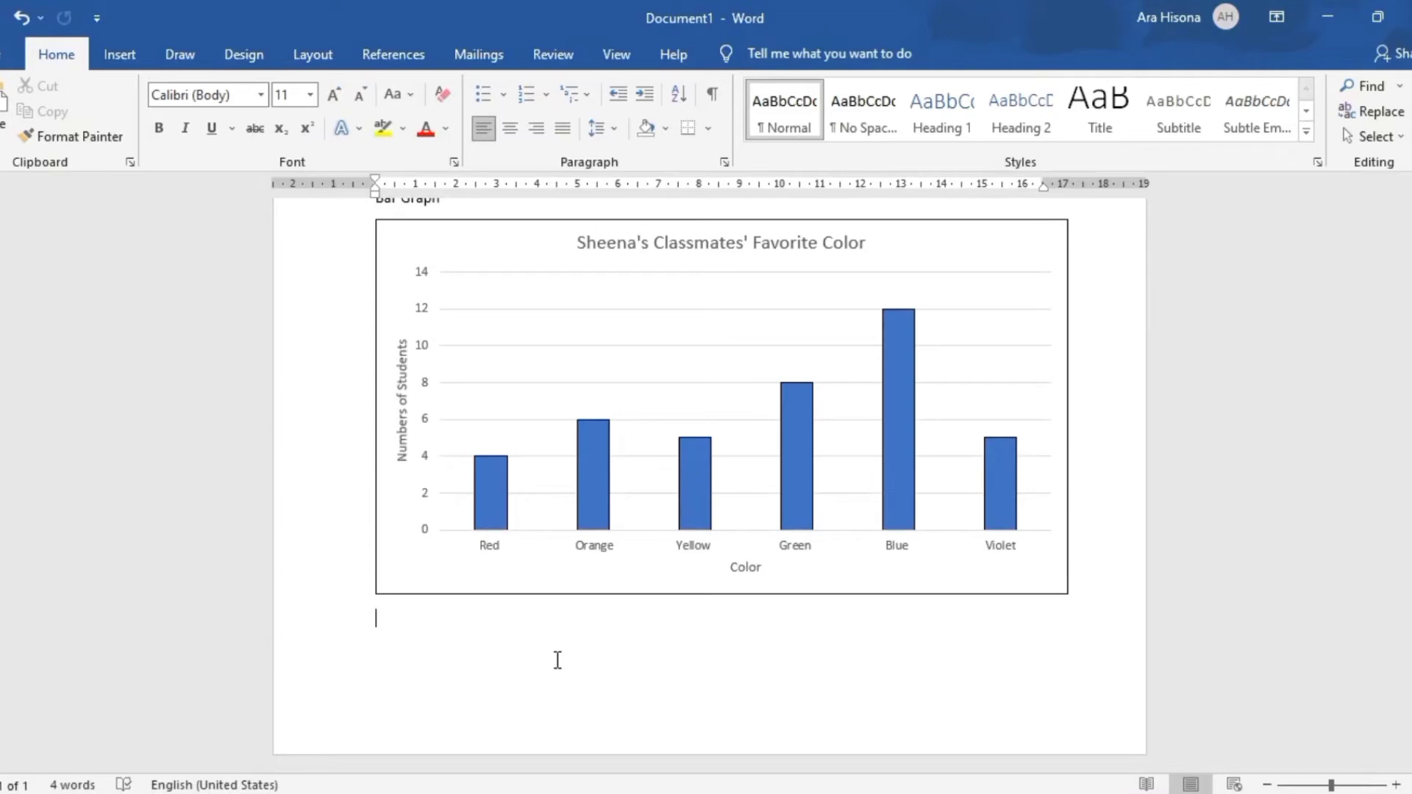
key("ctrl+Return")
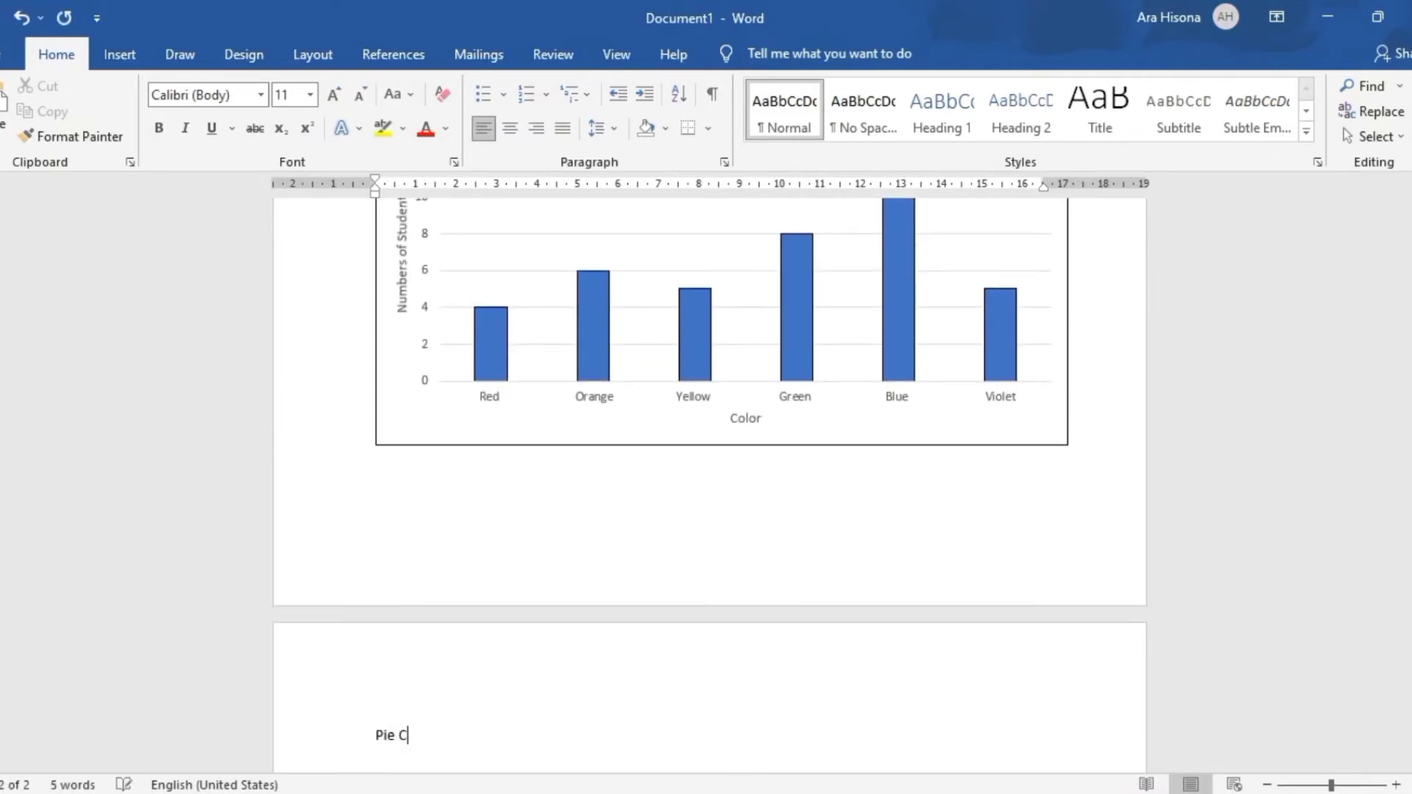
type("Pie Chart")
key("Return")
key("Return")
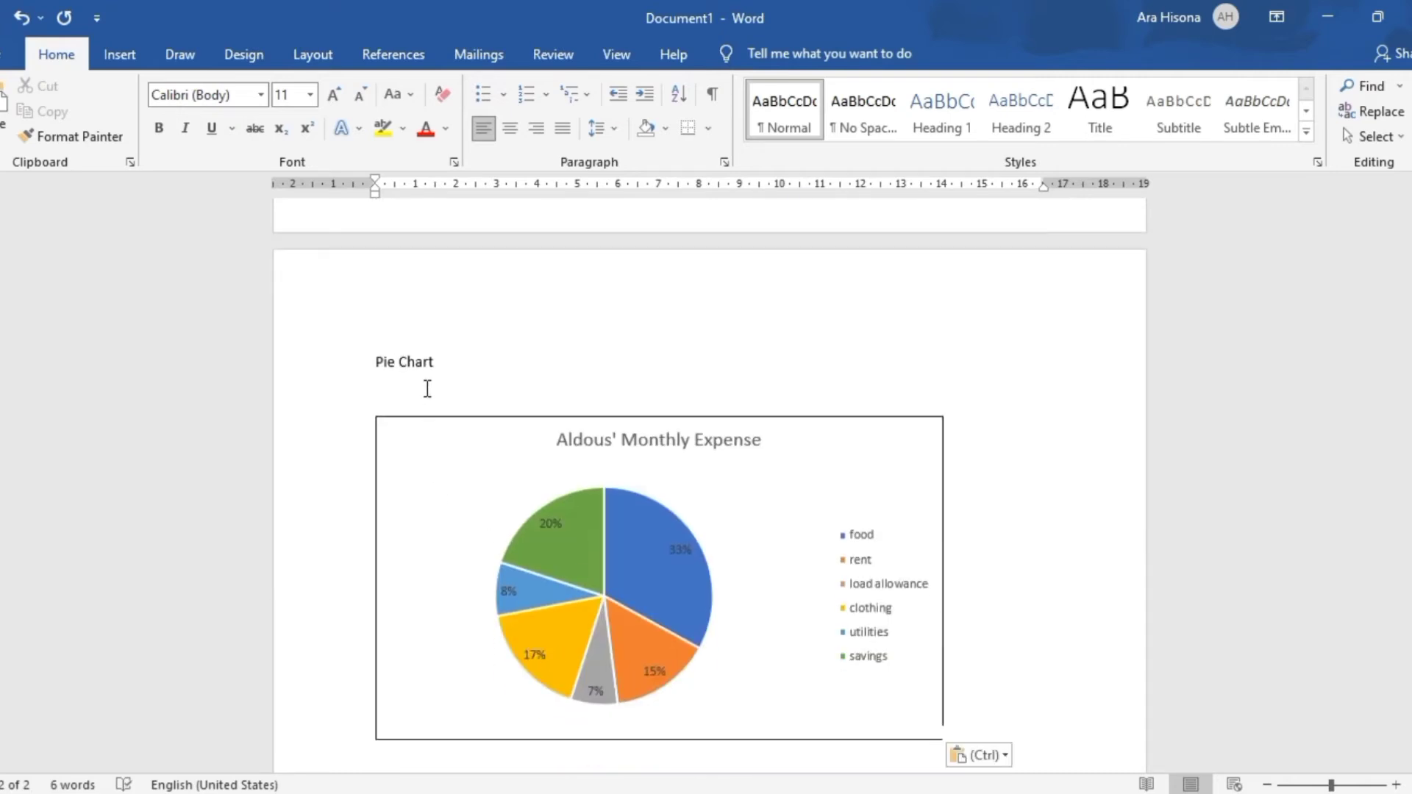
key("BackSpace")
Enlarge the pasted pie chart slightly beyond the text width, comparing it with the width of the bar chart above
left_click(694, 575)
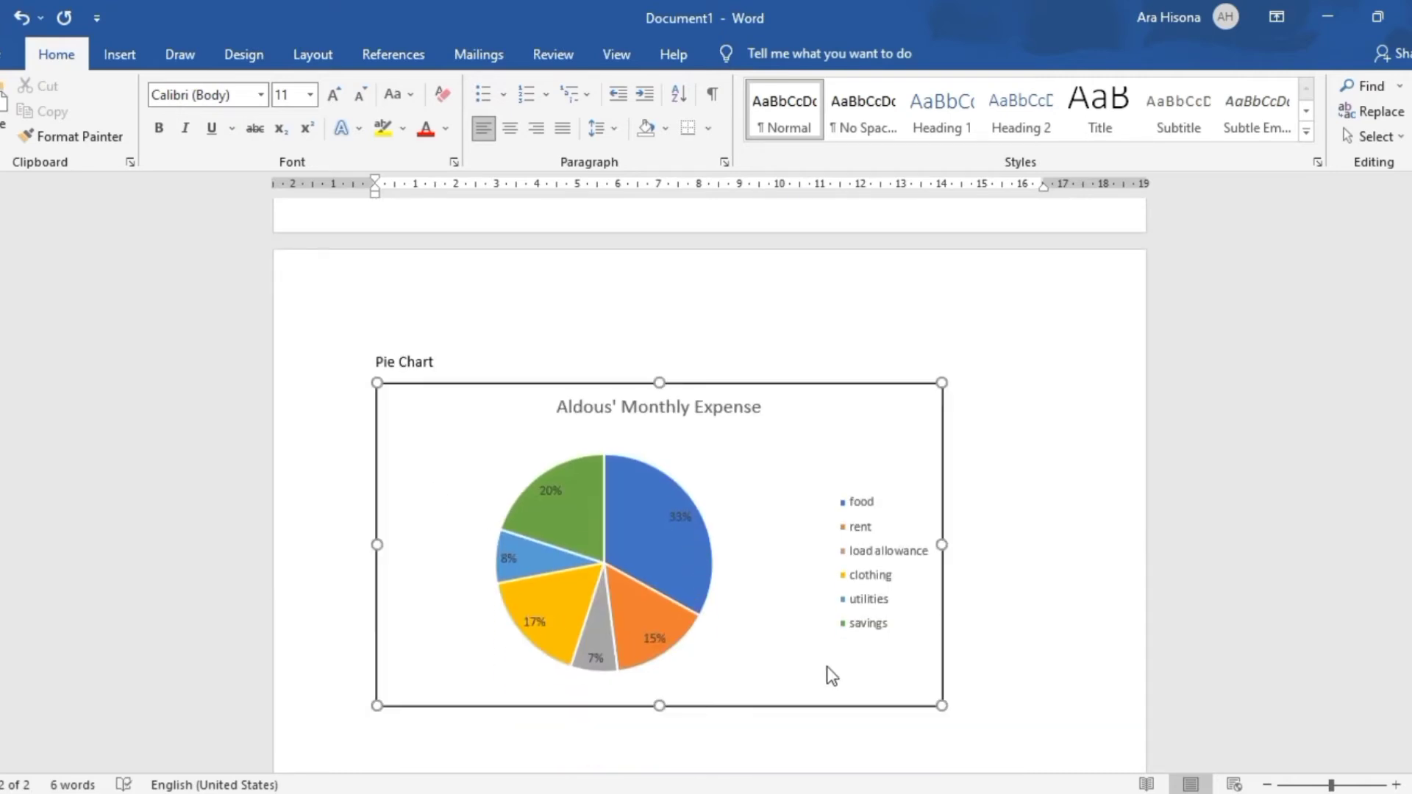
left_click_drag(943, 706, 1049, 747)
scroll(1091, 588, "up", 2)
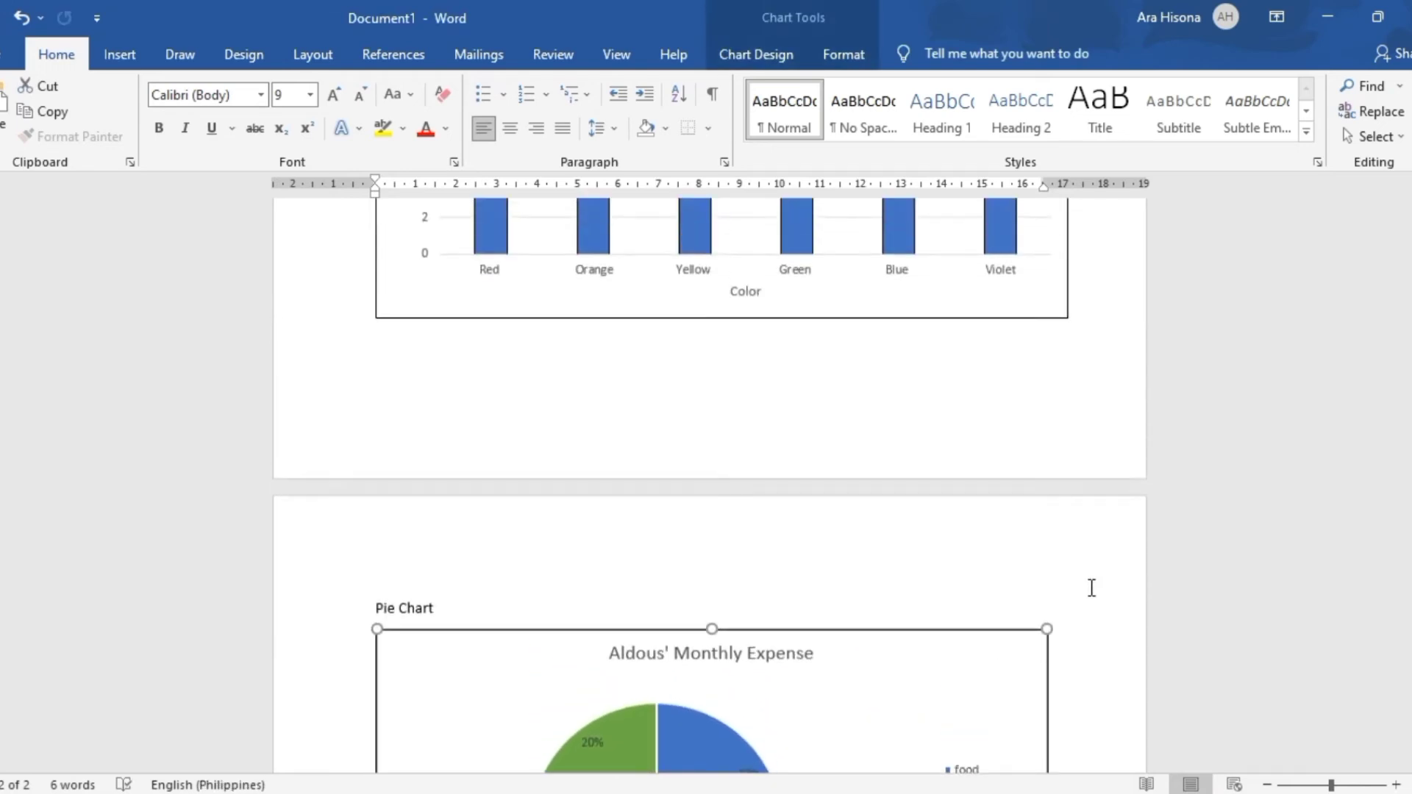
scroll(1091, 588, "down", 5)
left_click_drag(1047, 695, 1059, 700)
scroll(1071, 614, "up", 3)
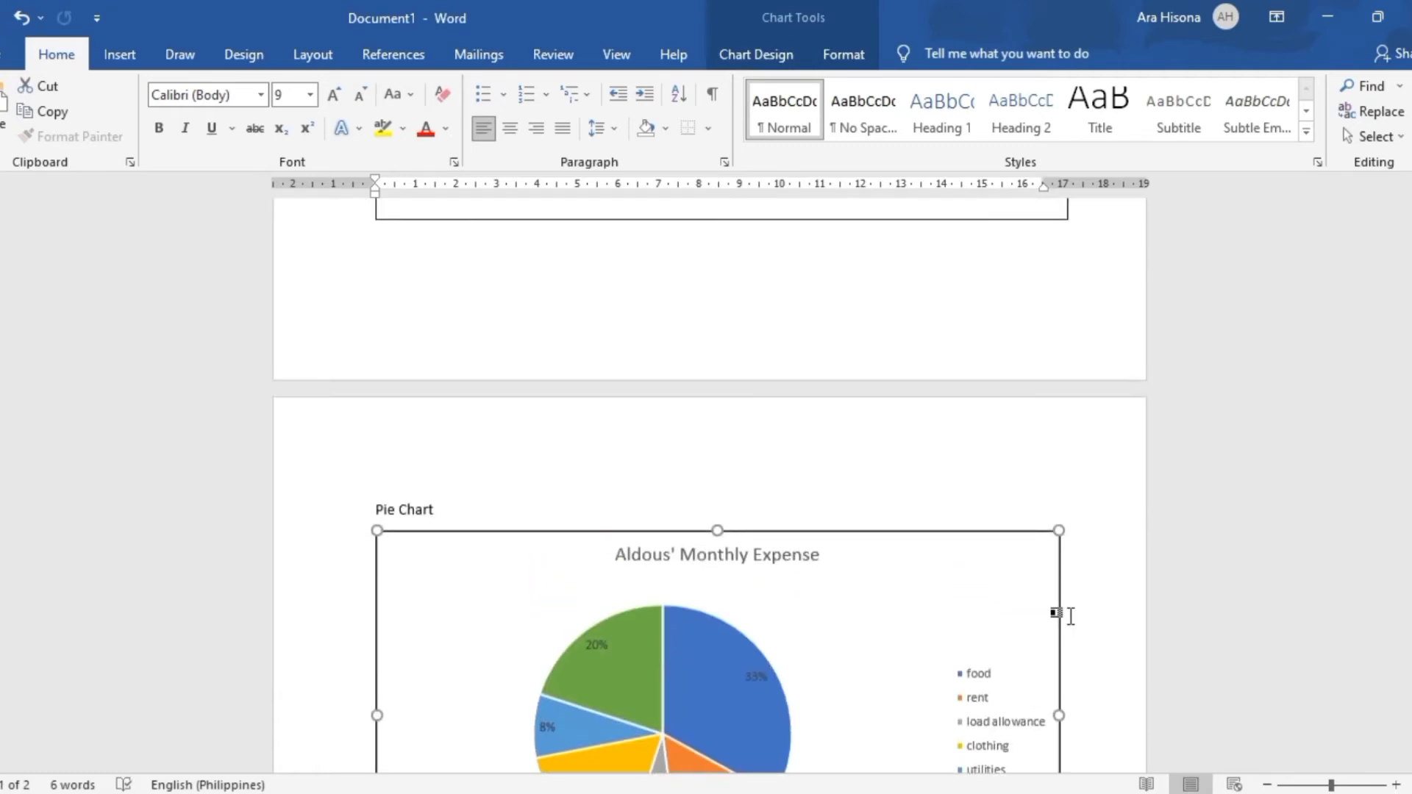
scroll(885, 527, "down", 2)
left_click(679, 377)
Return to Excel, view the Gold and Silver Medals table, and switch to PowerPoint to examine the scatter diagram patterns slide
key("alt+Tab")
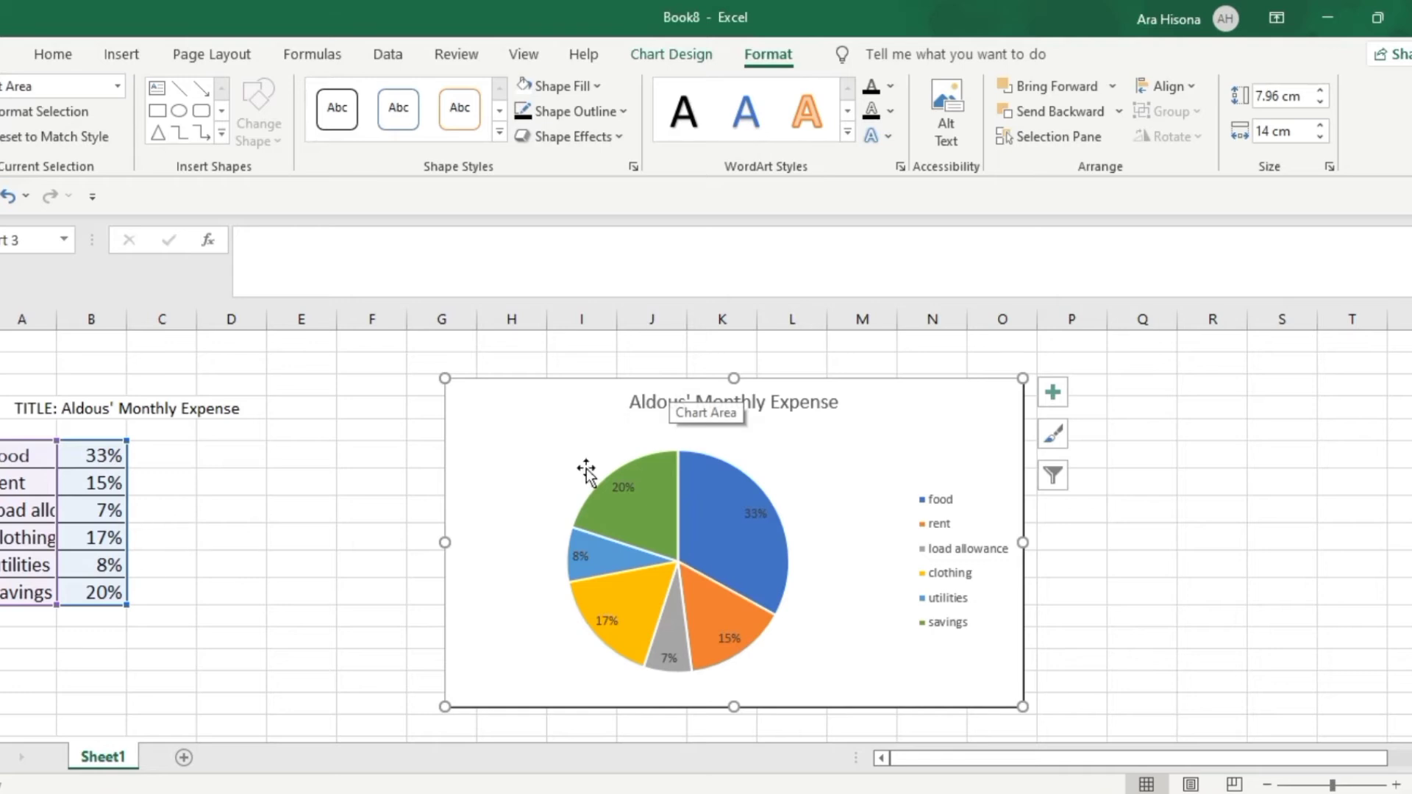
left_click(1208, 567)
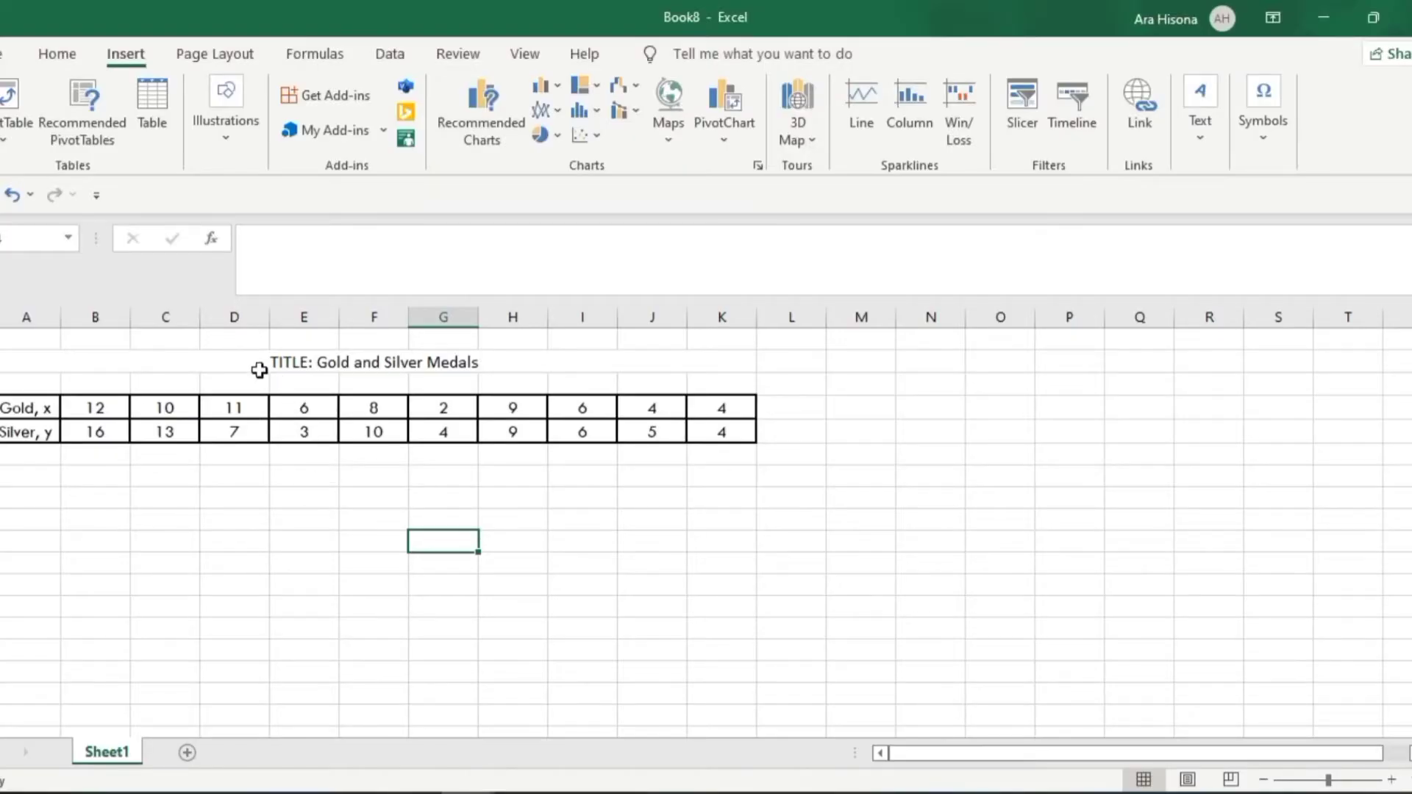
left_click(259, 370)
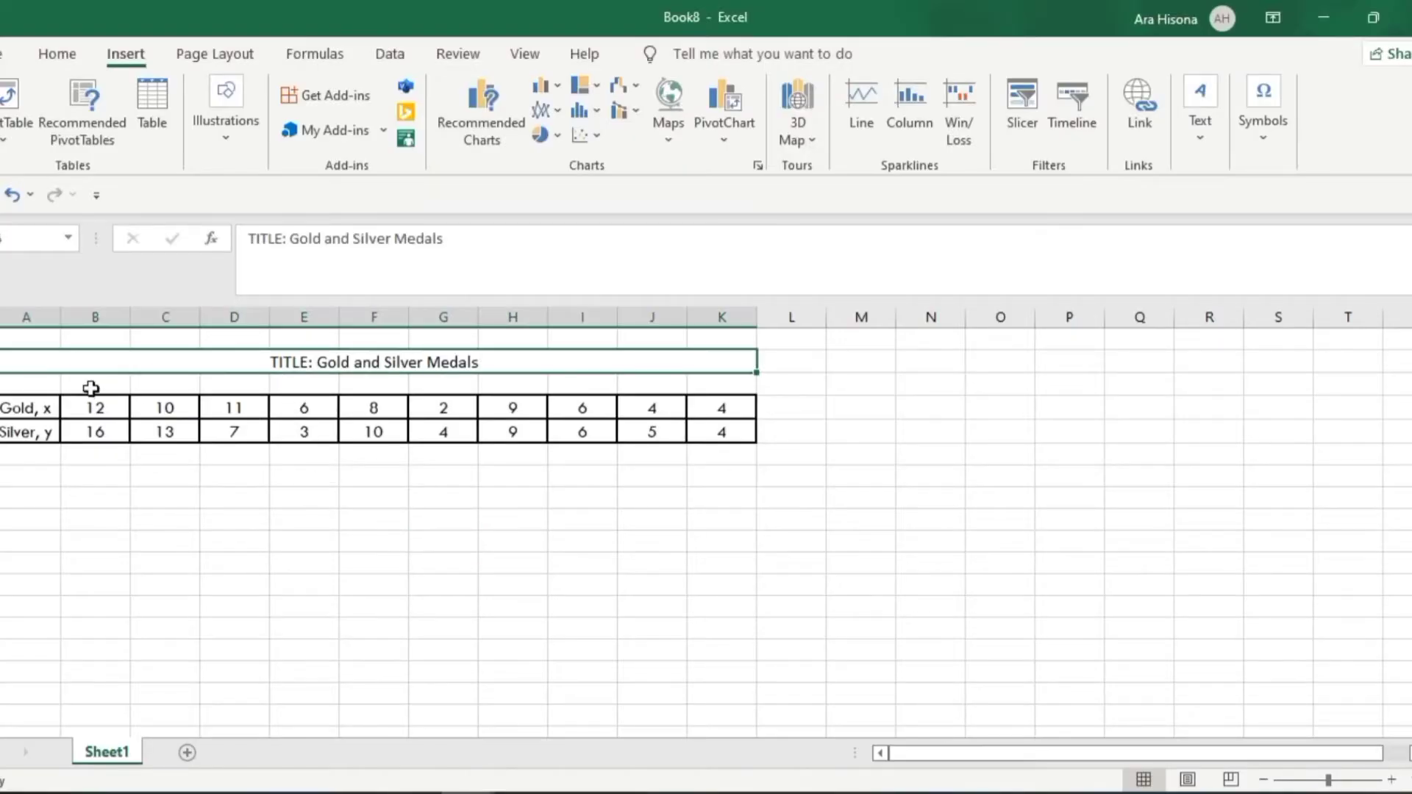
left_click(218, 472)
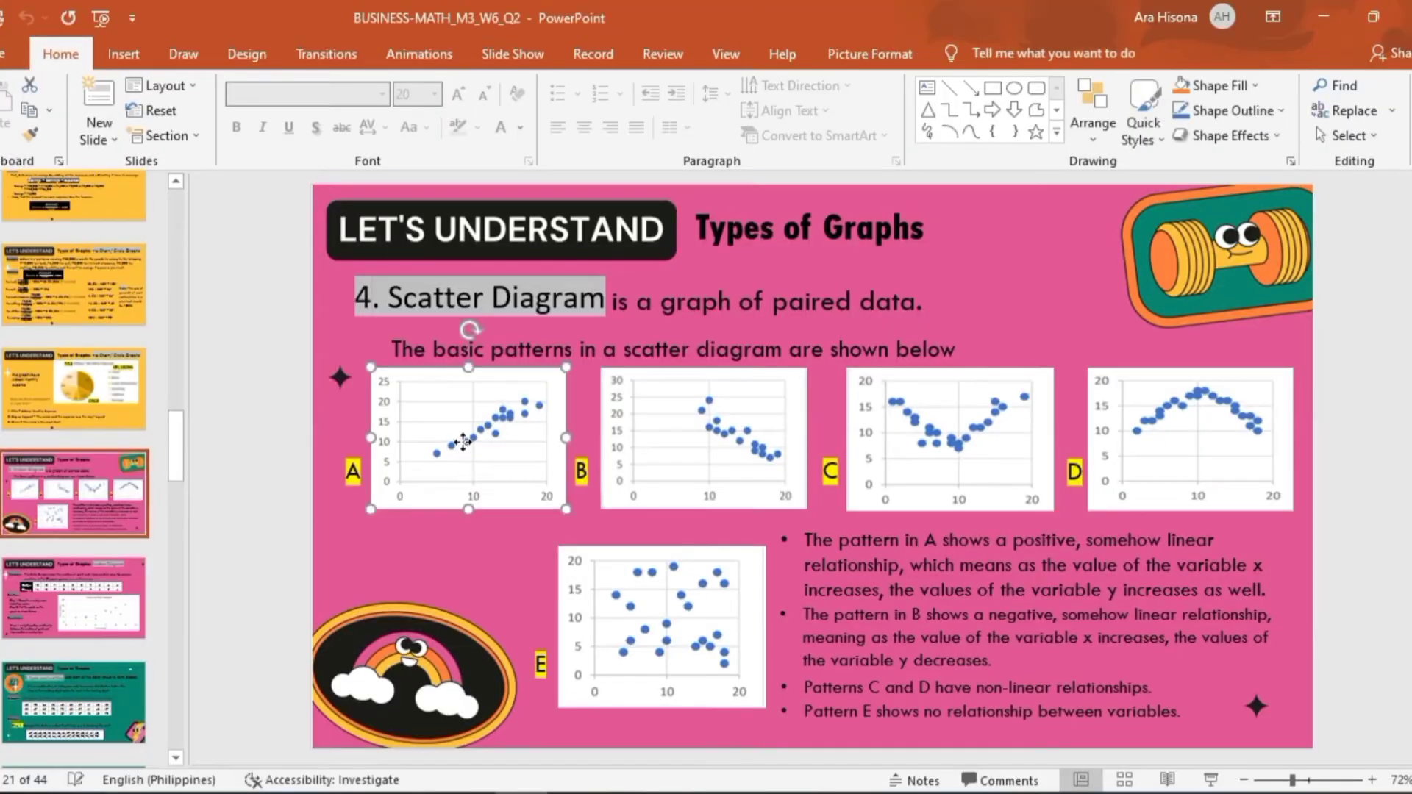
Examine the remaining scatter diagram patterns and the Gold and Silver Medals example on the following slide
left_click(841, 467)
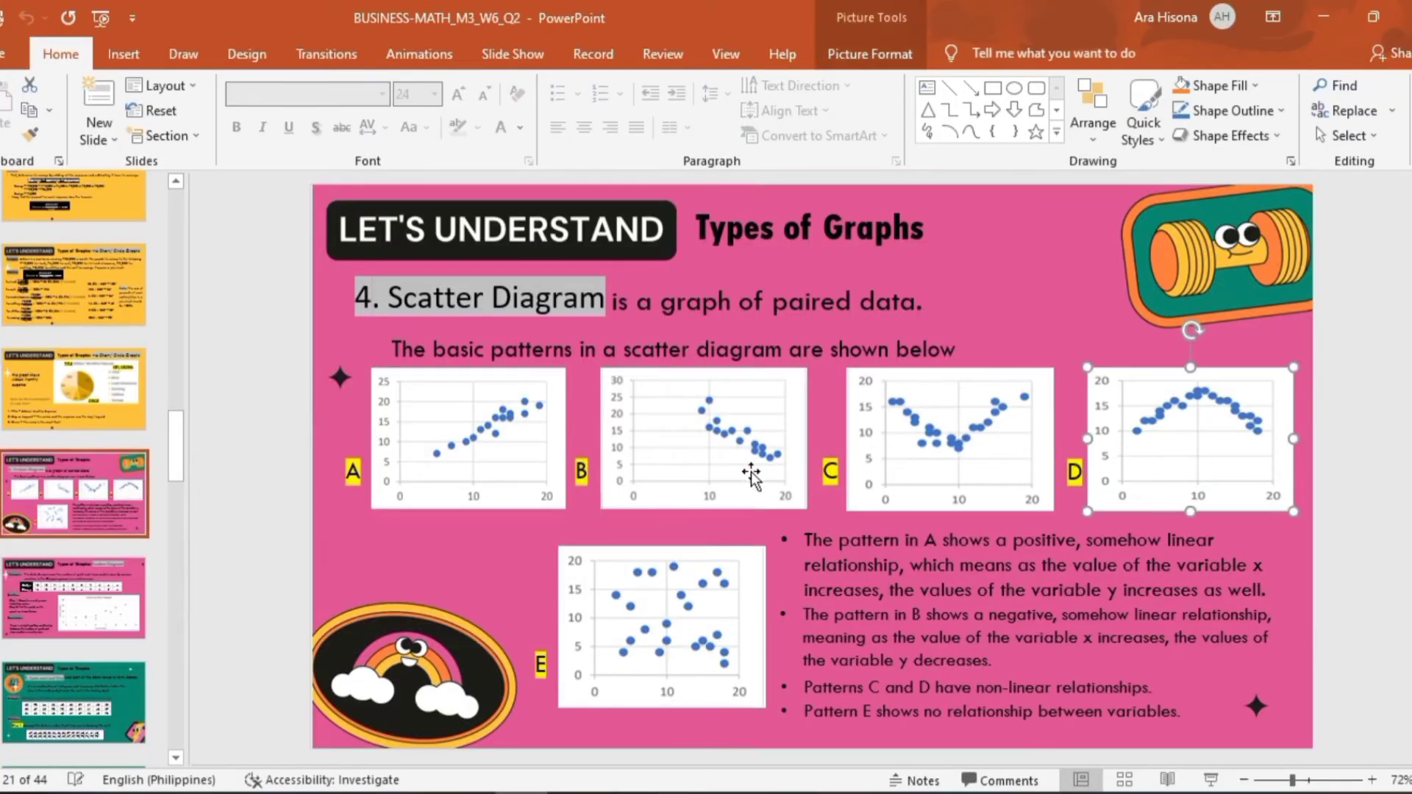
left_click(80, 576)
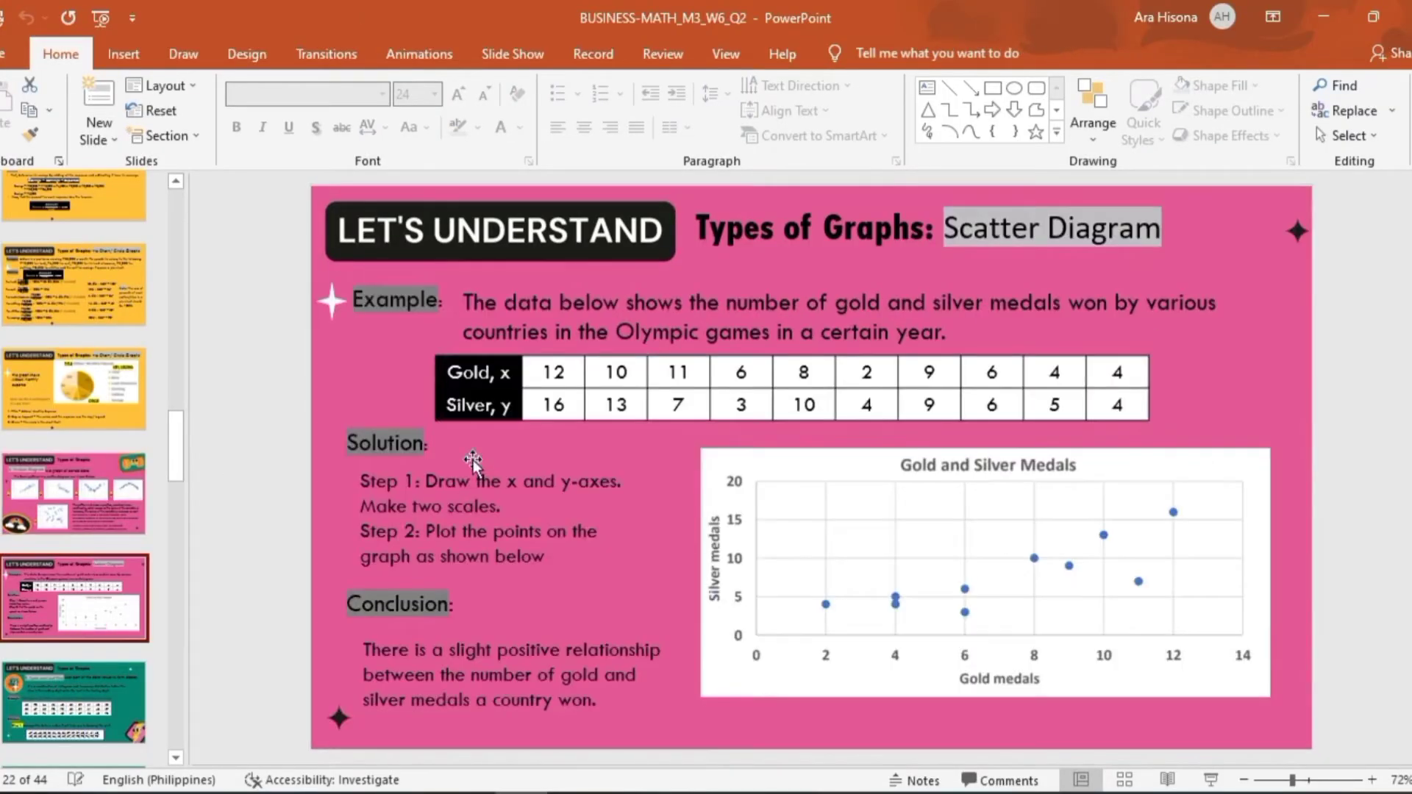
left_click(470, 374)
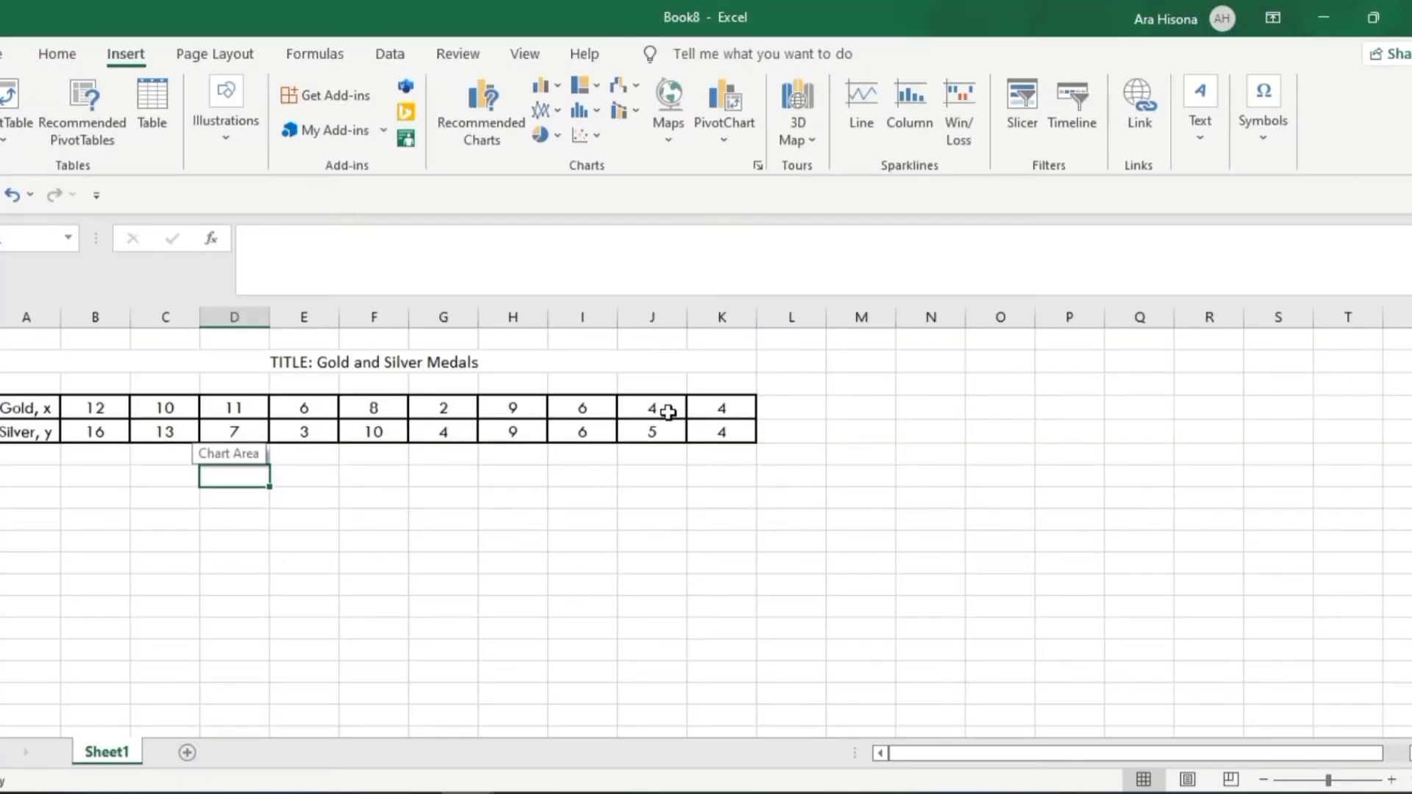
Switch to Excel and select the ten gold and ten silver medal values without their row labels
left_click(802, 419)
left_click(856, 425)
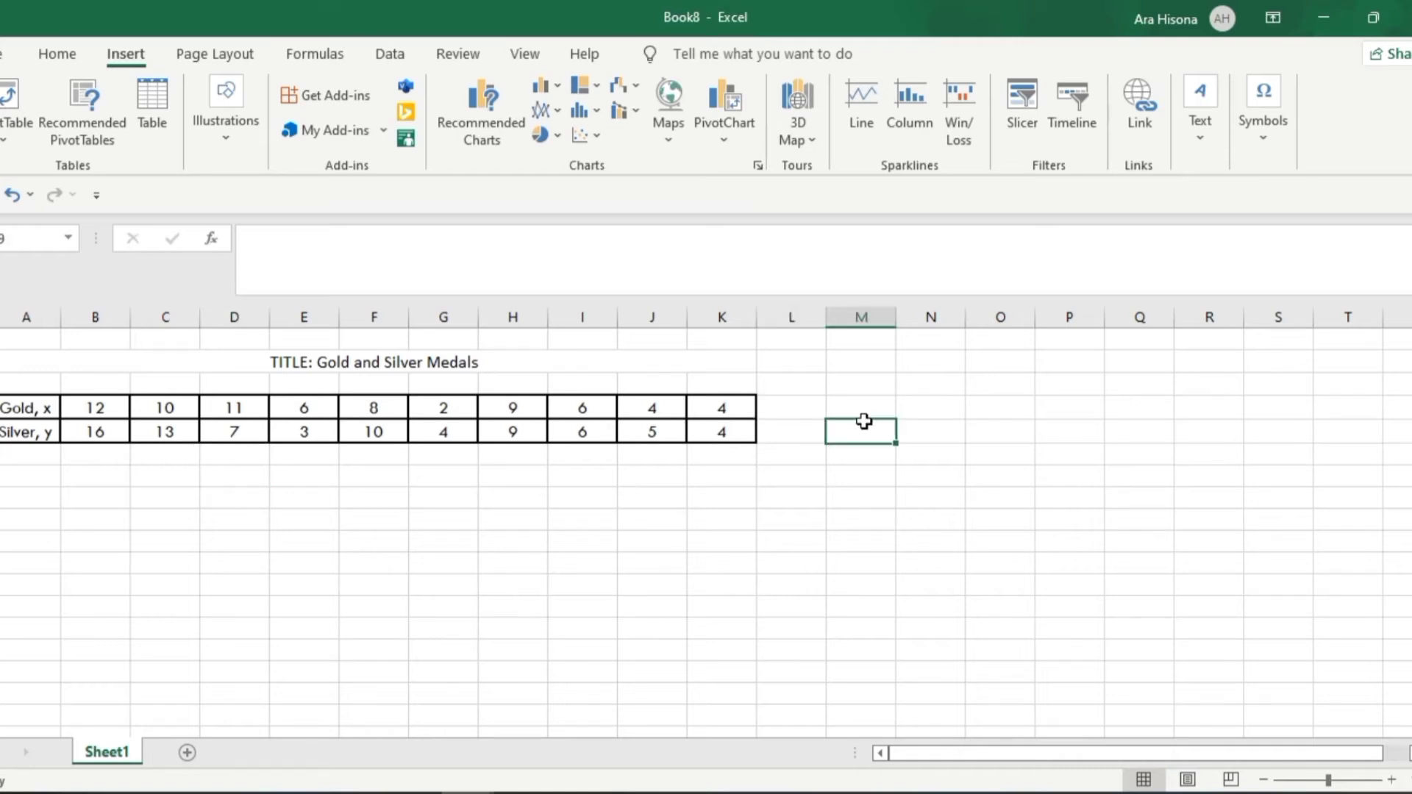
left_click_drag(95, 409, 689, 450)
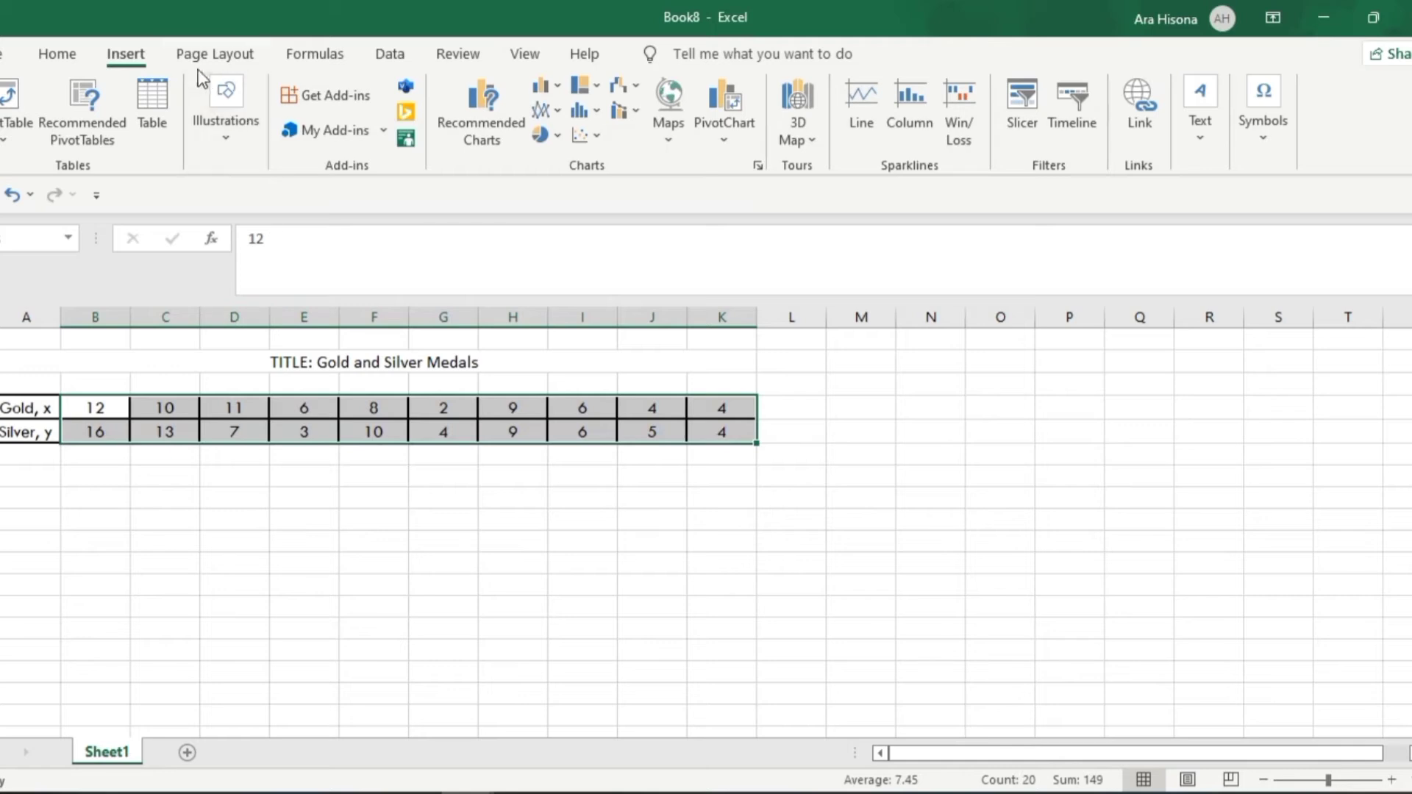
left_click(487, 110)
scroll(490, 404, "down", 3)
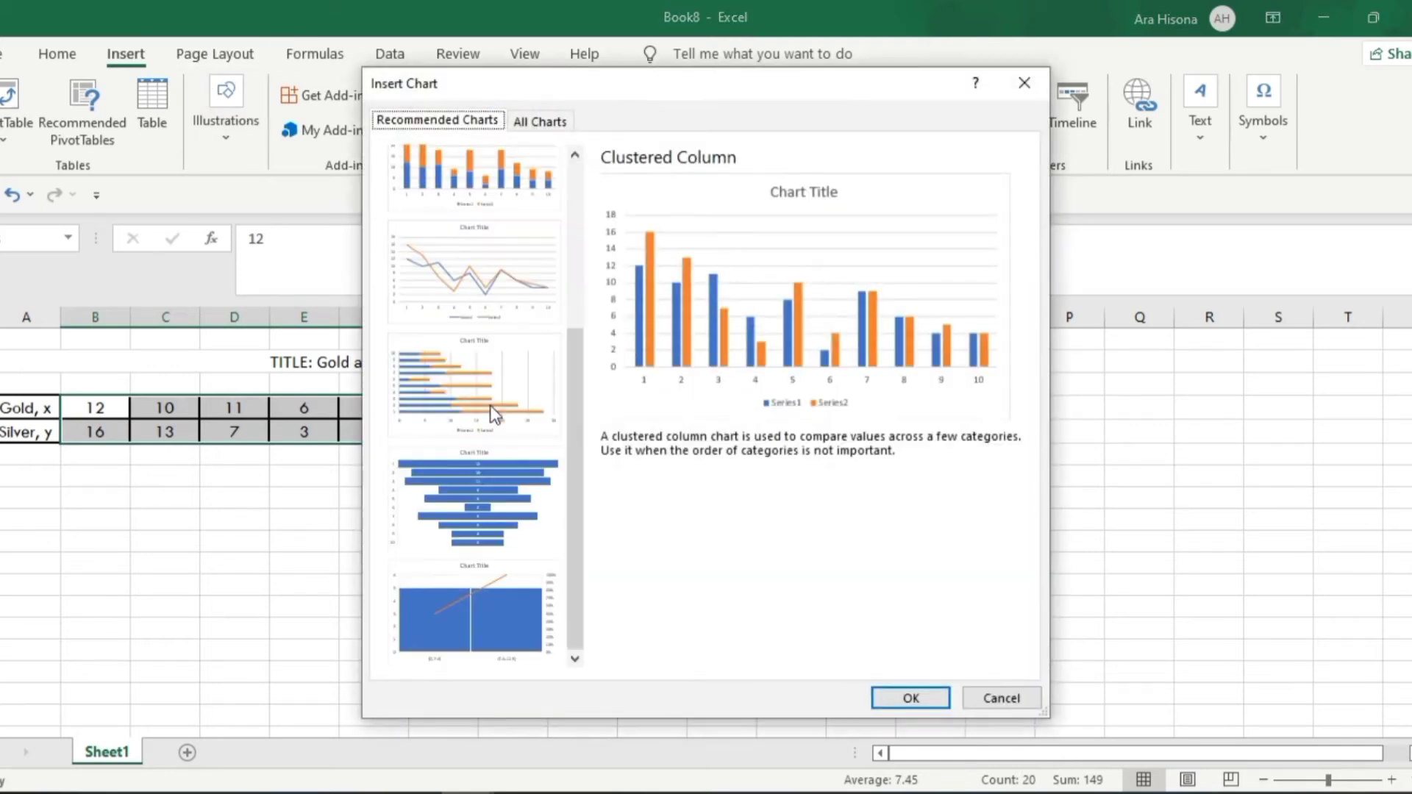
scroll(493, 404, "up", 3)
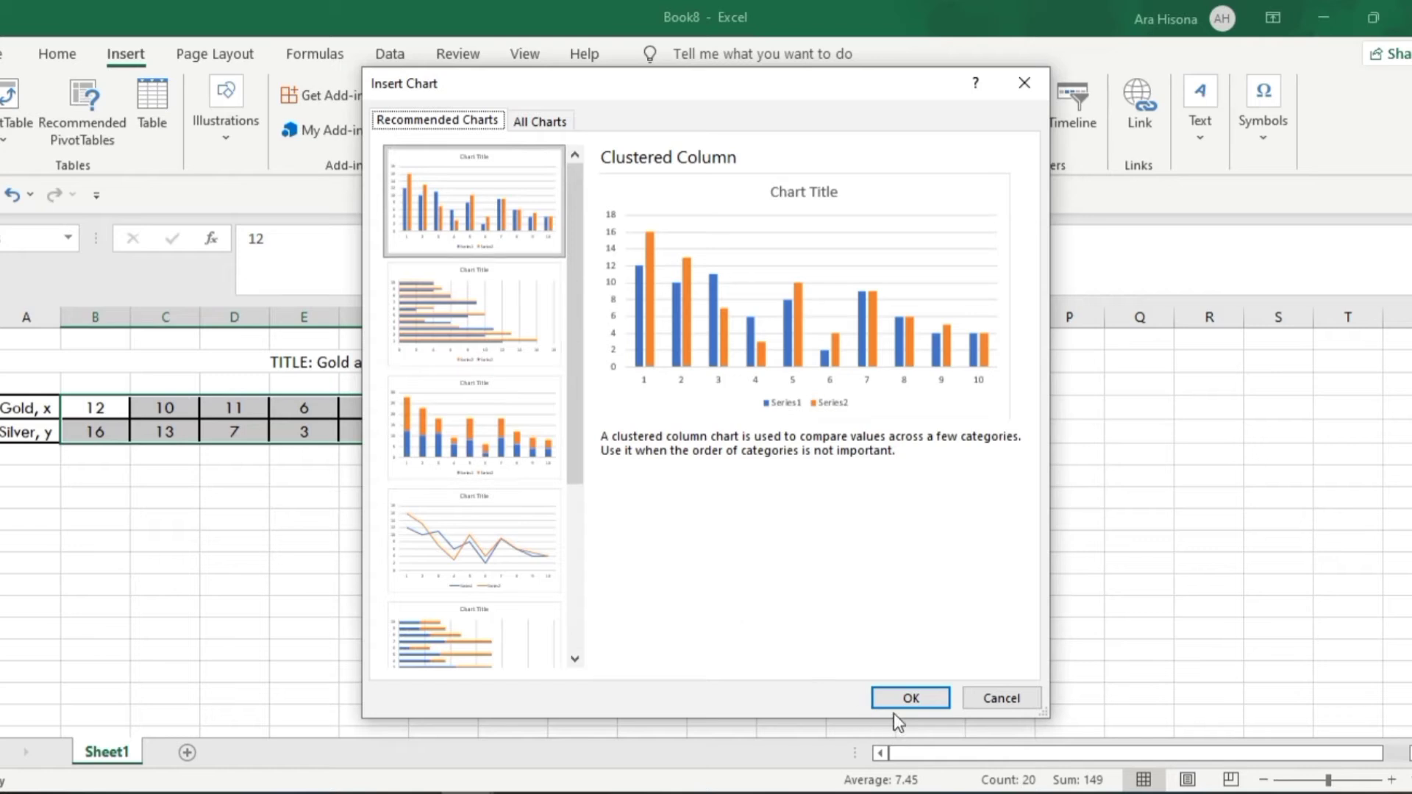
left_click(994, 699)
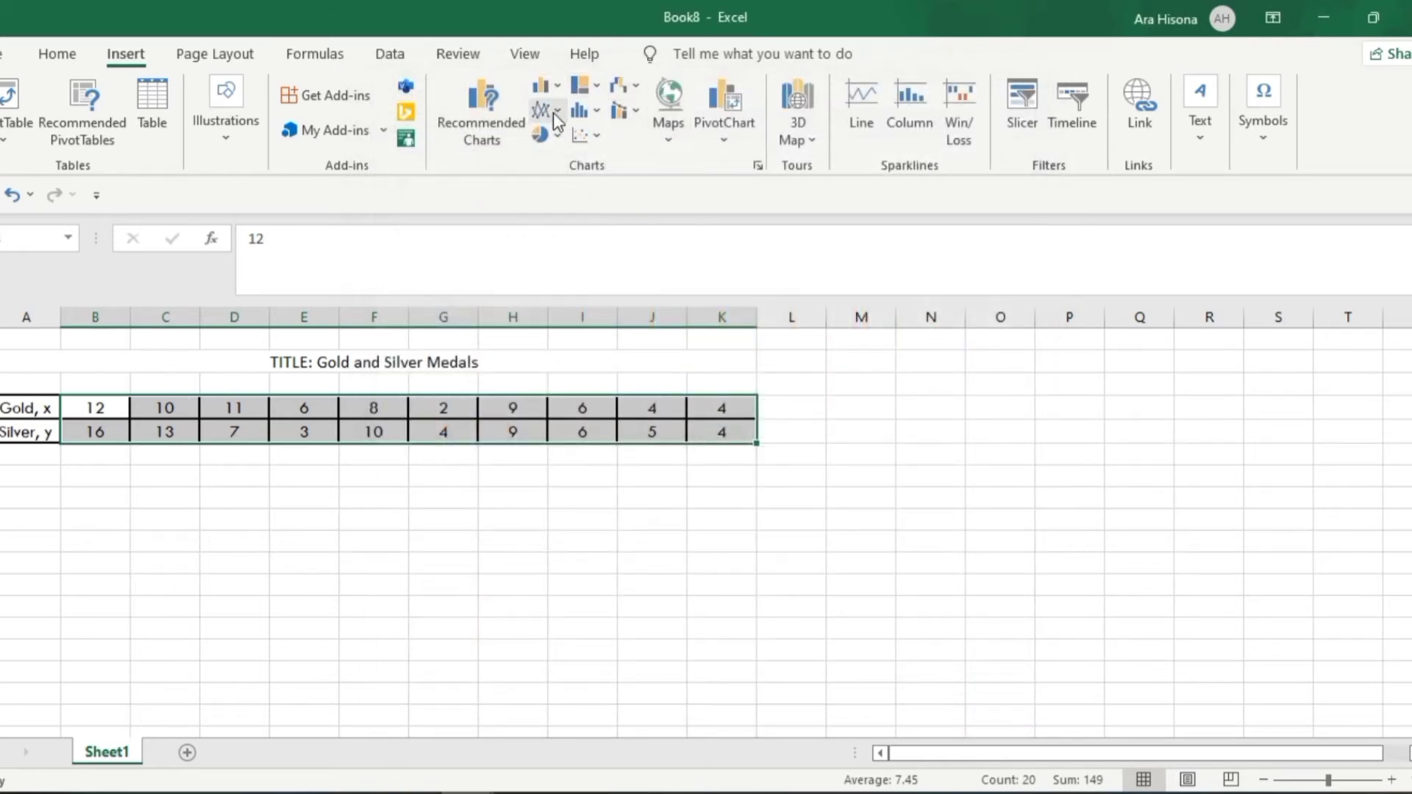
Insert a markers-only scatter chart of the selected medal values and move it beside the table, starting around column L
left_click(594, 135)
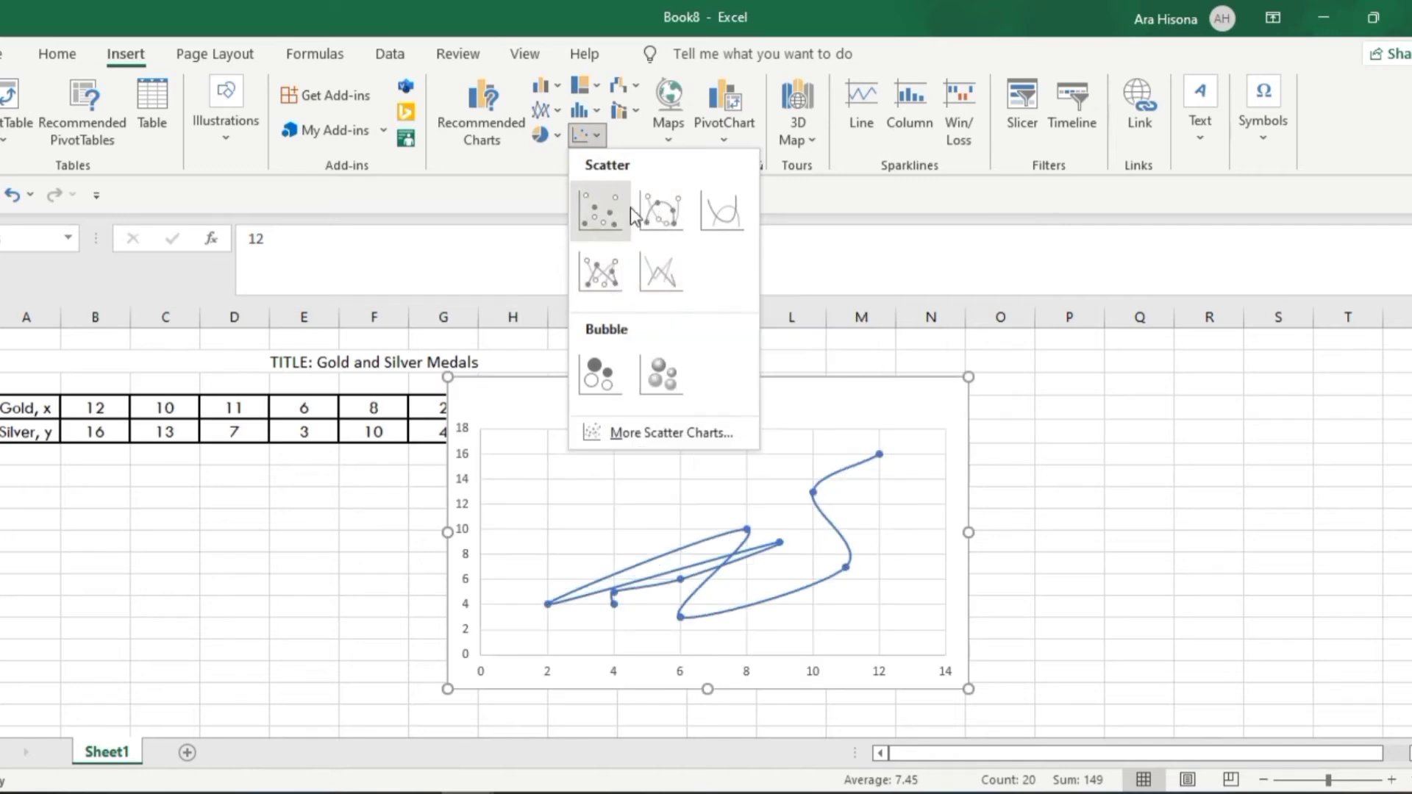
left_click(607, 208)
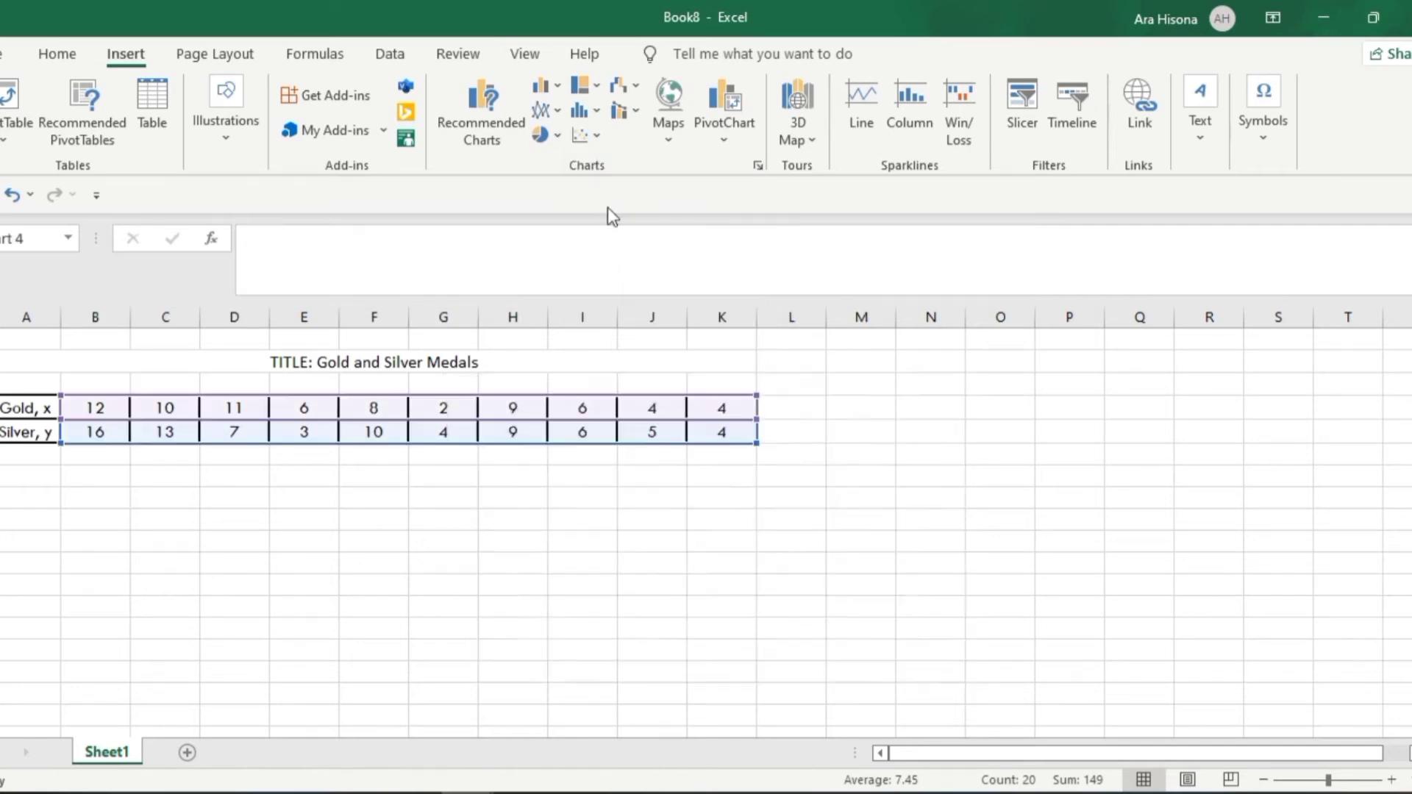
left_click_drag(748, 378, 1083, 351)
Copy the words "Gold and Silver Medals" from the title cell above the table
left_click(349, 352)
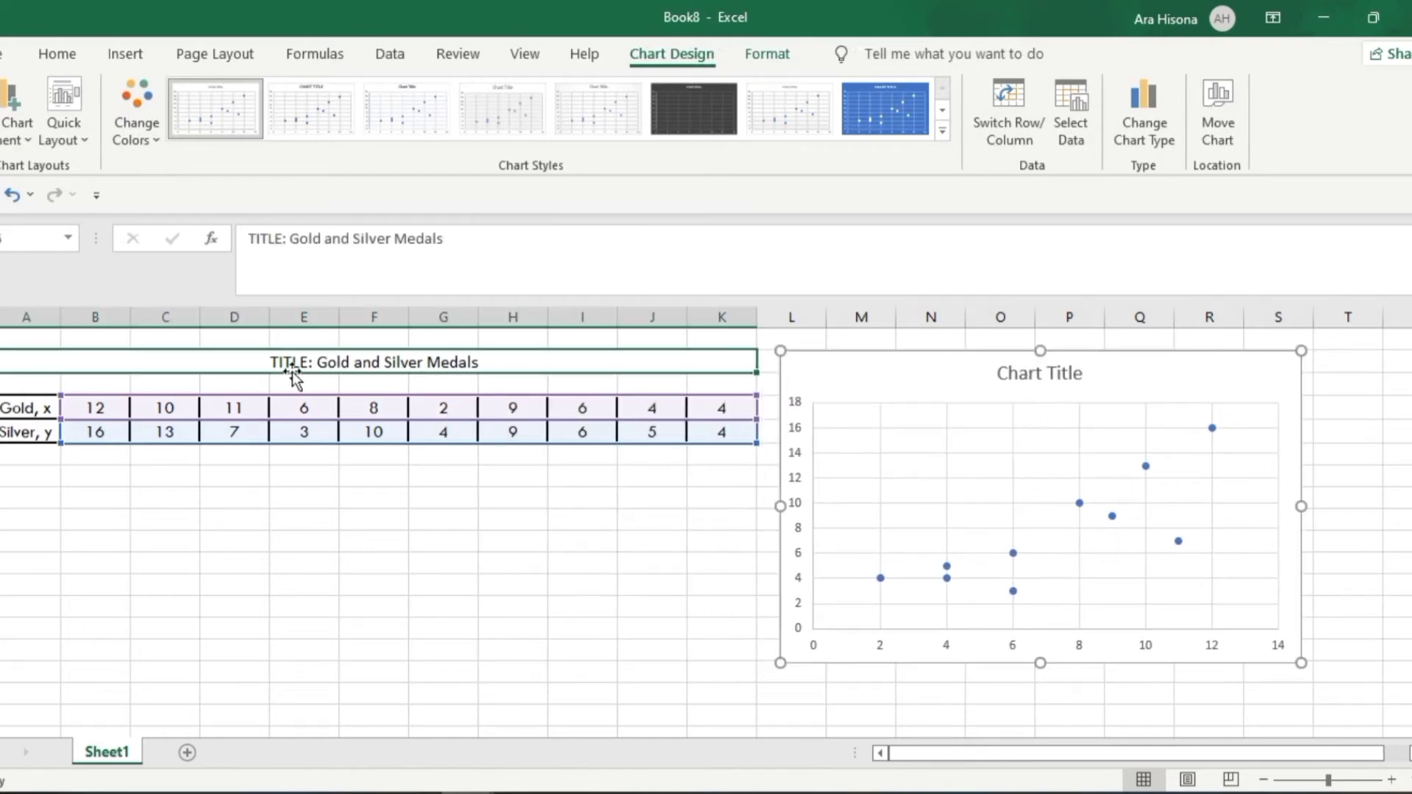
left_click_drag(290, 238, 470, 252)
key("ctrl+c")
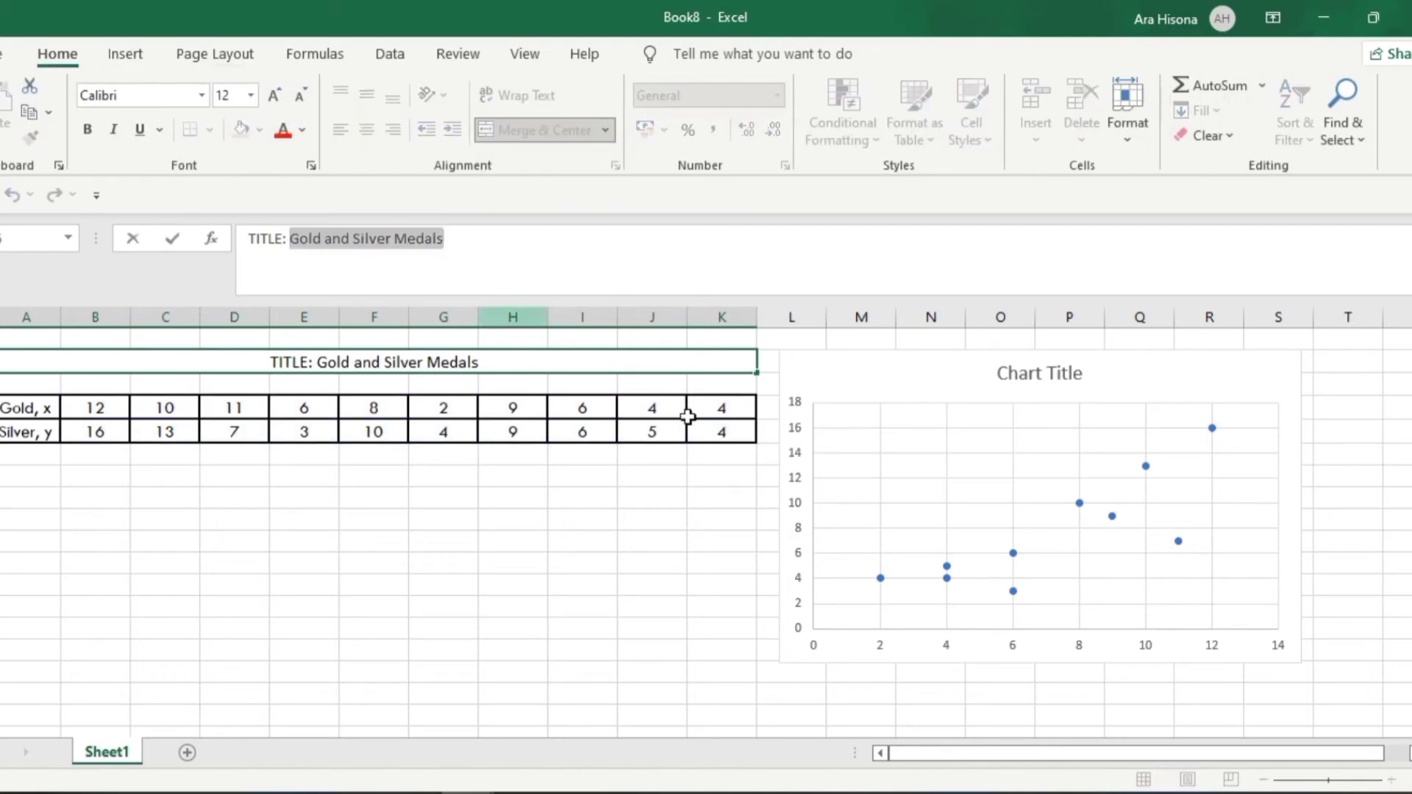
Try to paste the copied wording into the scatter chart's title
left_click_drag(693, 416, 780, 428)
left_click(1049, 373)
double_click(1049, 373)
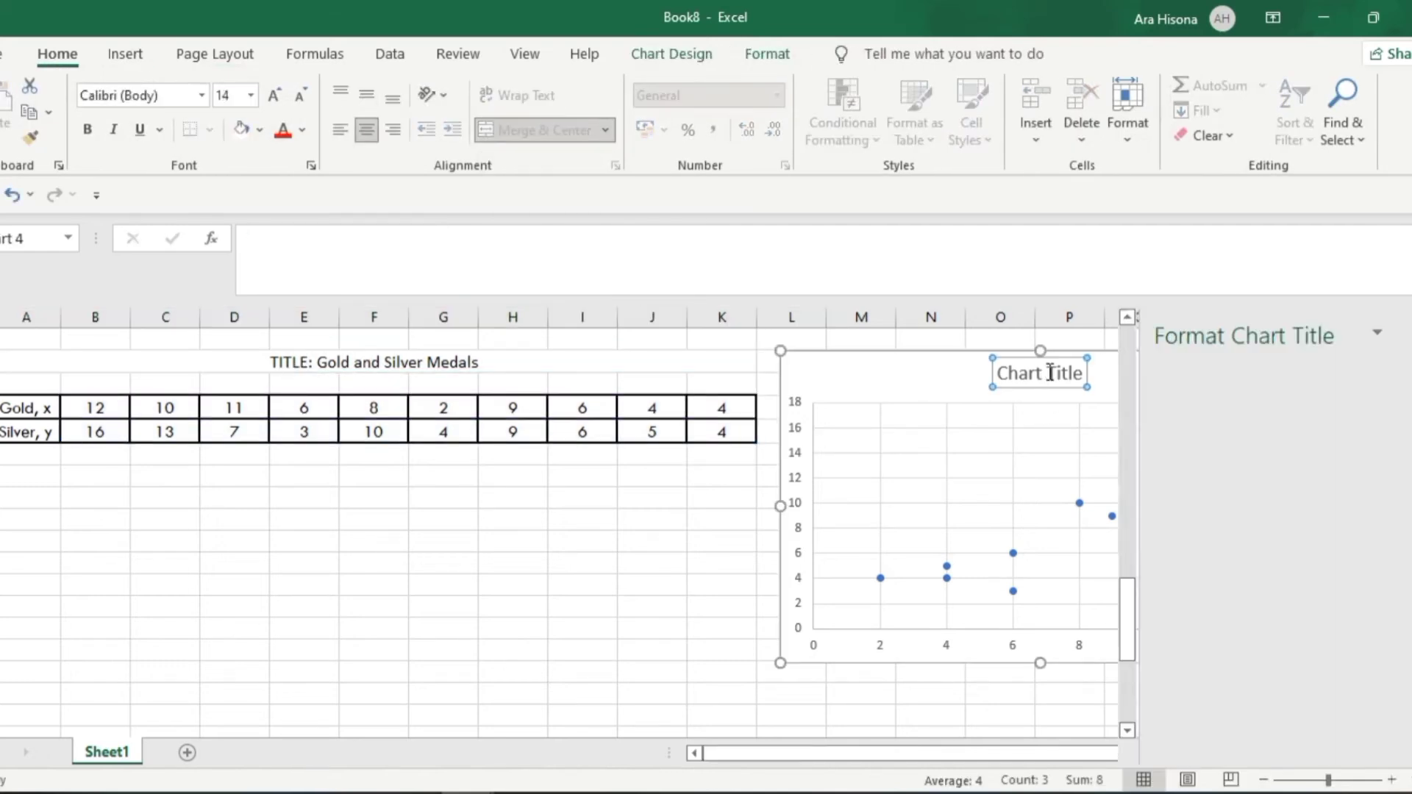
key("ctrl+v")
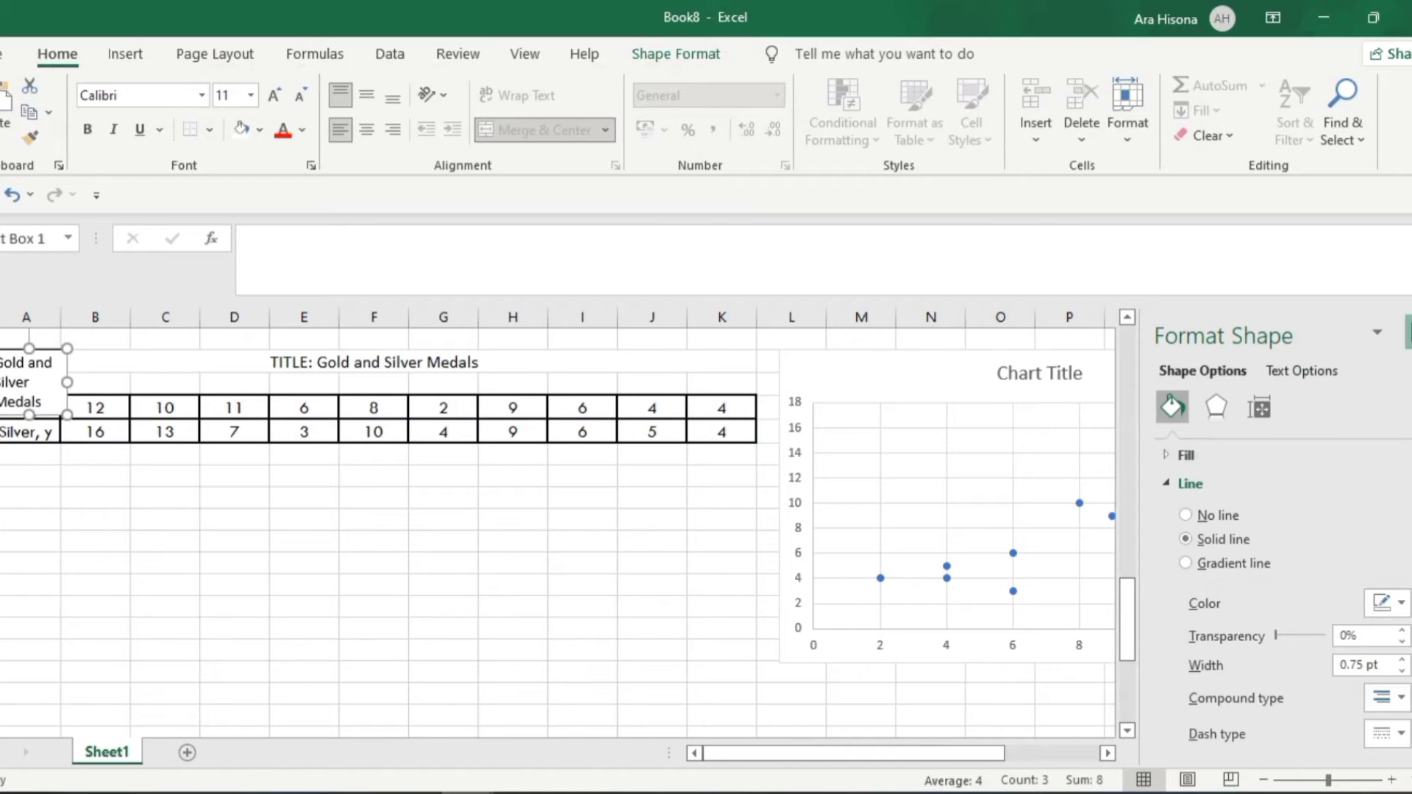
left_click(1409, 332)
Replace the scatter chart's placeholder title with "Gold and Silver Medals"
left_click(1020, 369)
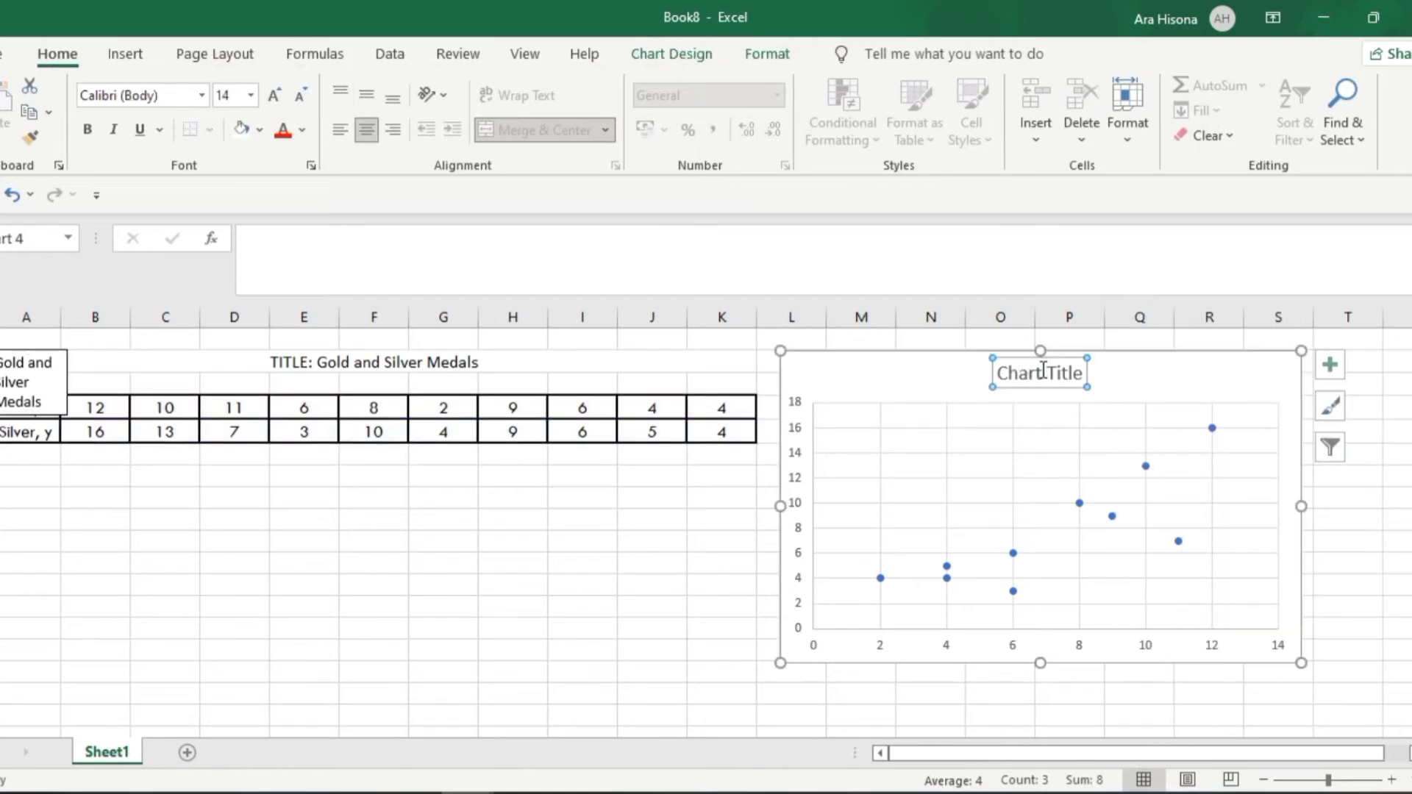
left_click(1039, 372)
triple_click(1037, 368)
key("ctrl+v")
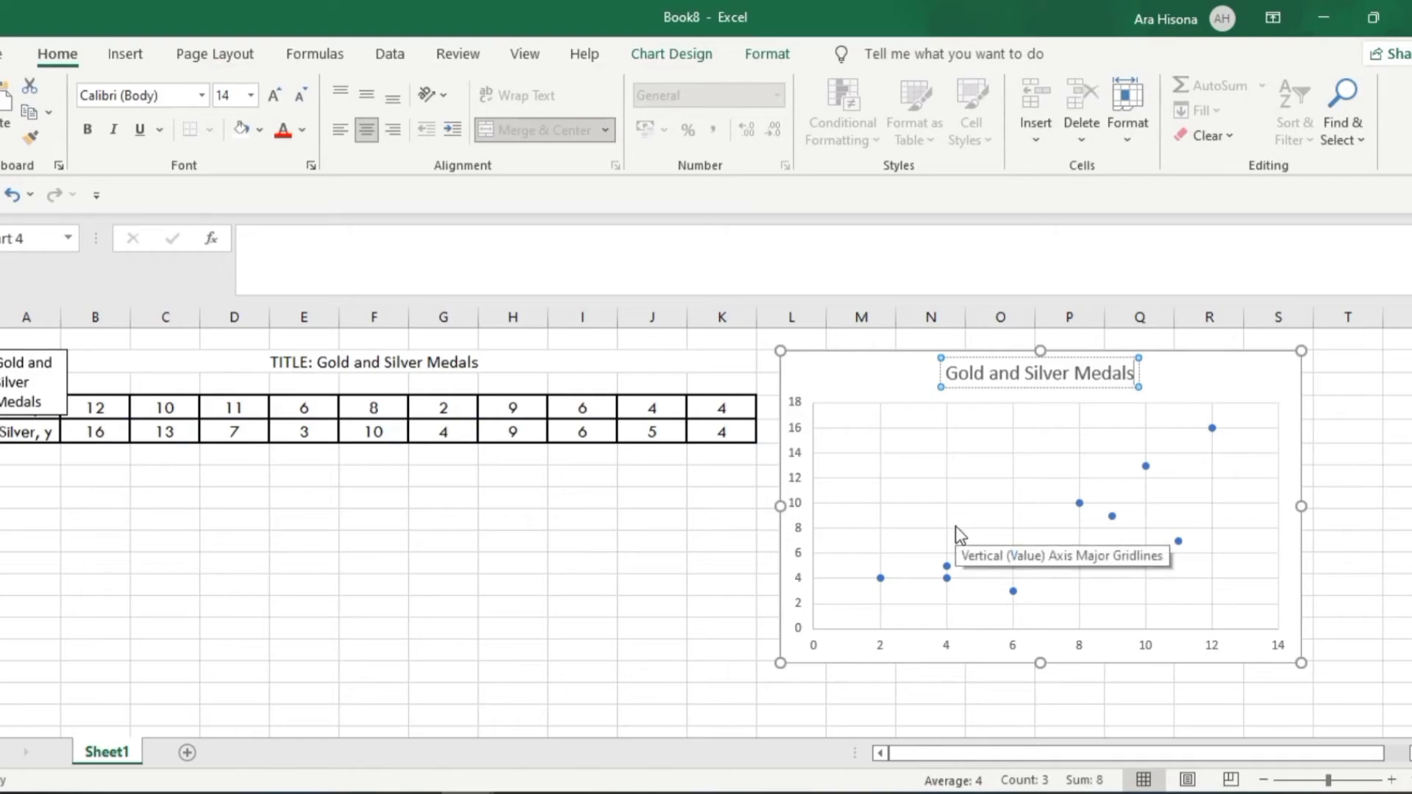
Check the example chart on the PowerPoint slide, return to Excel and add axis titles to the scatter chart
key("alt+Tab")
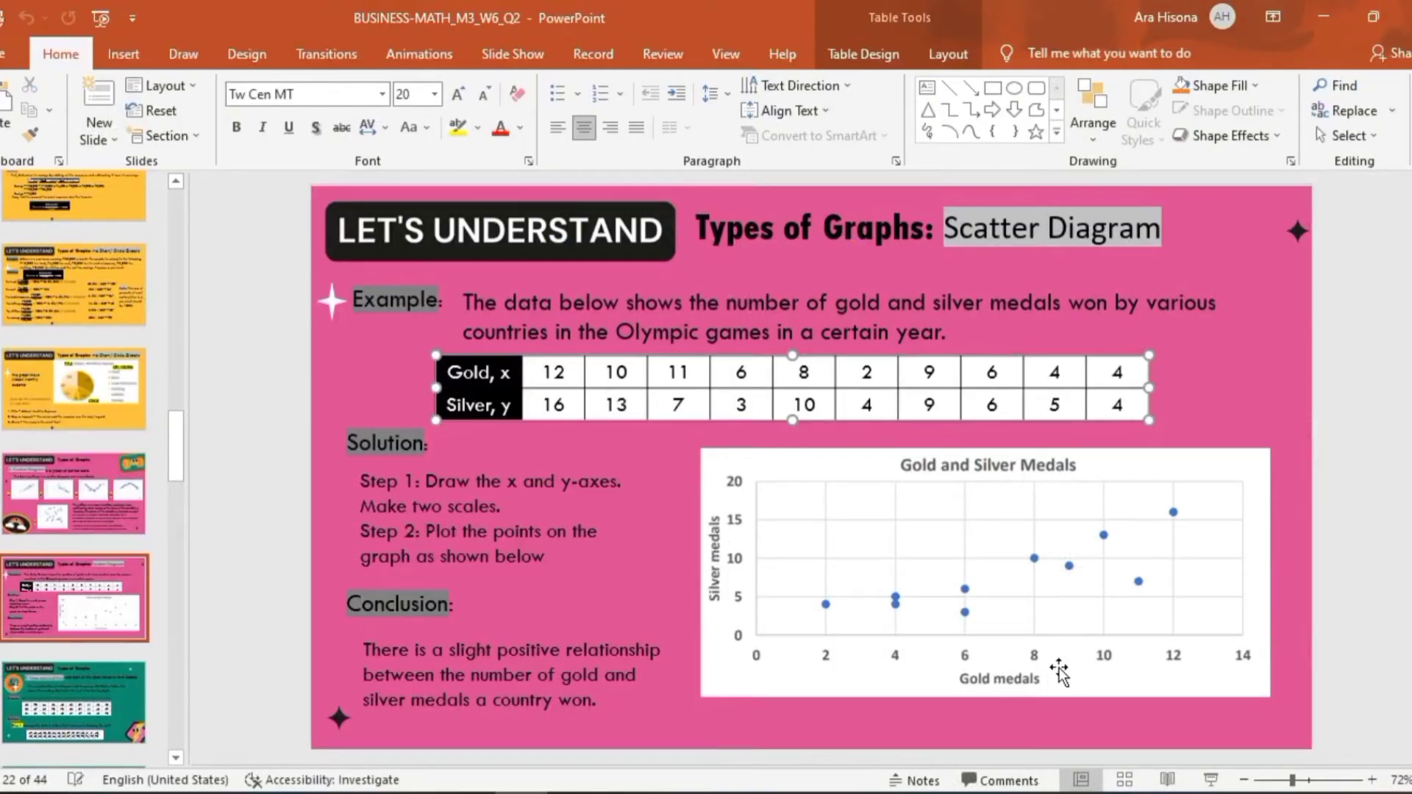
key("alt+Tab")
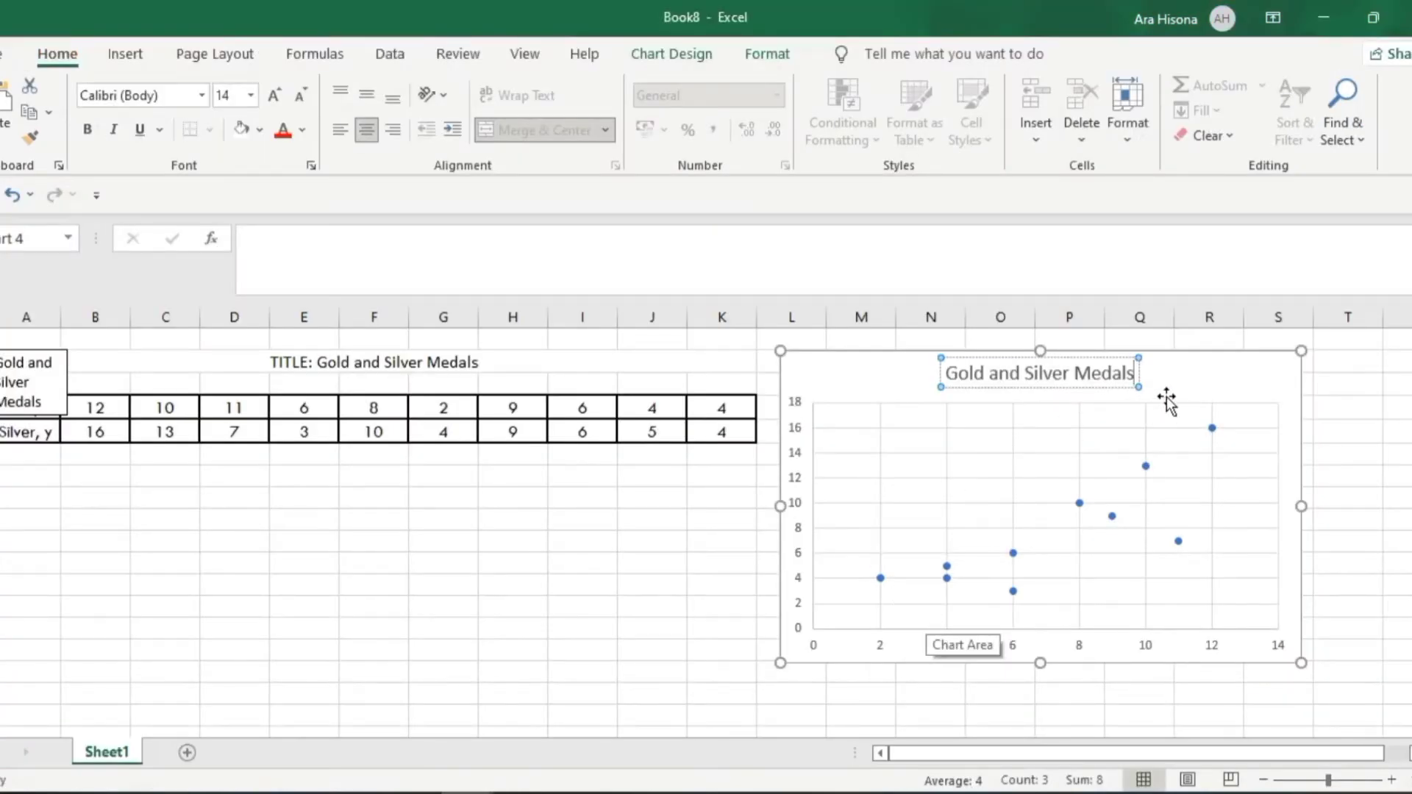
left_click(1345, 406)
left_click(1242, 372)
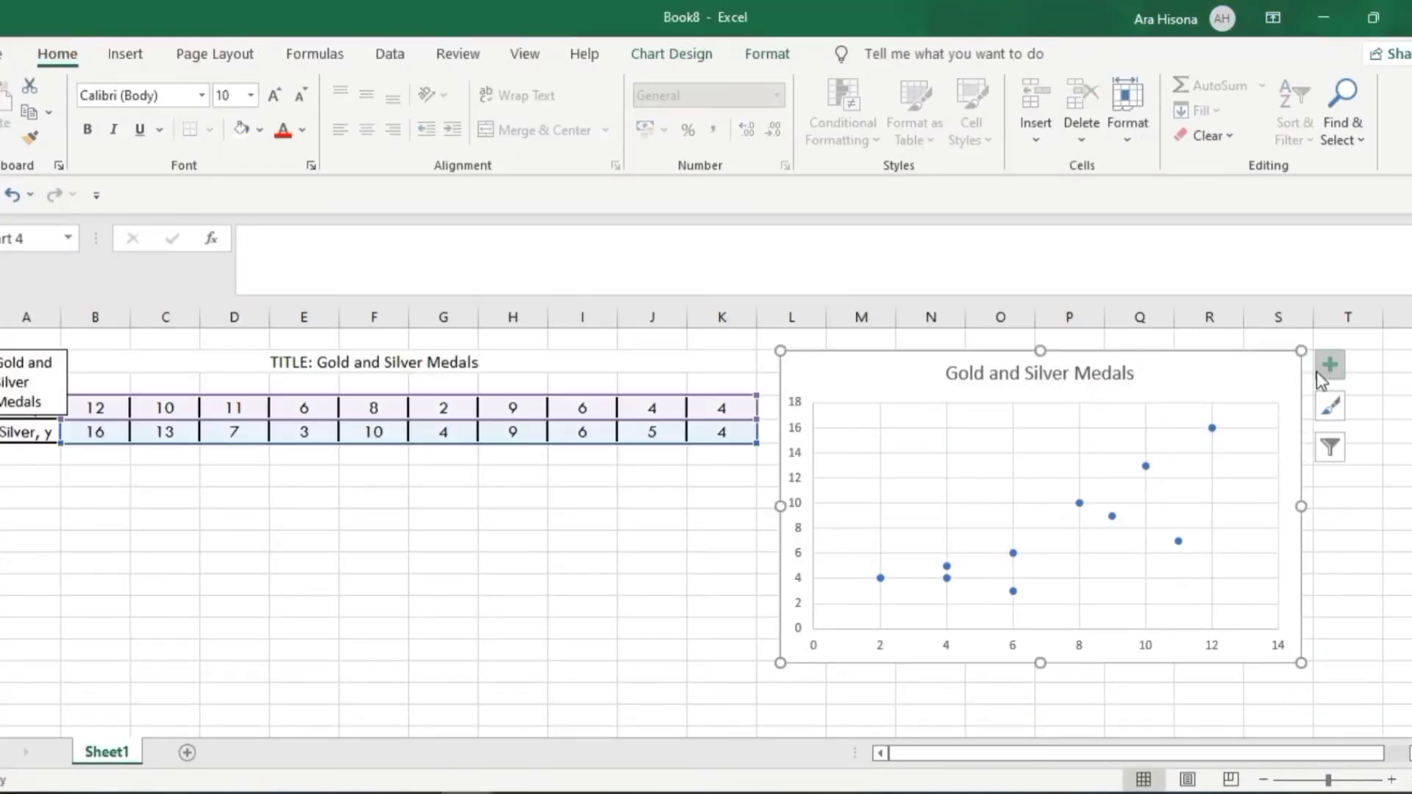
left_click(1328, 365)
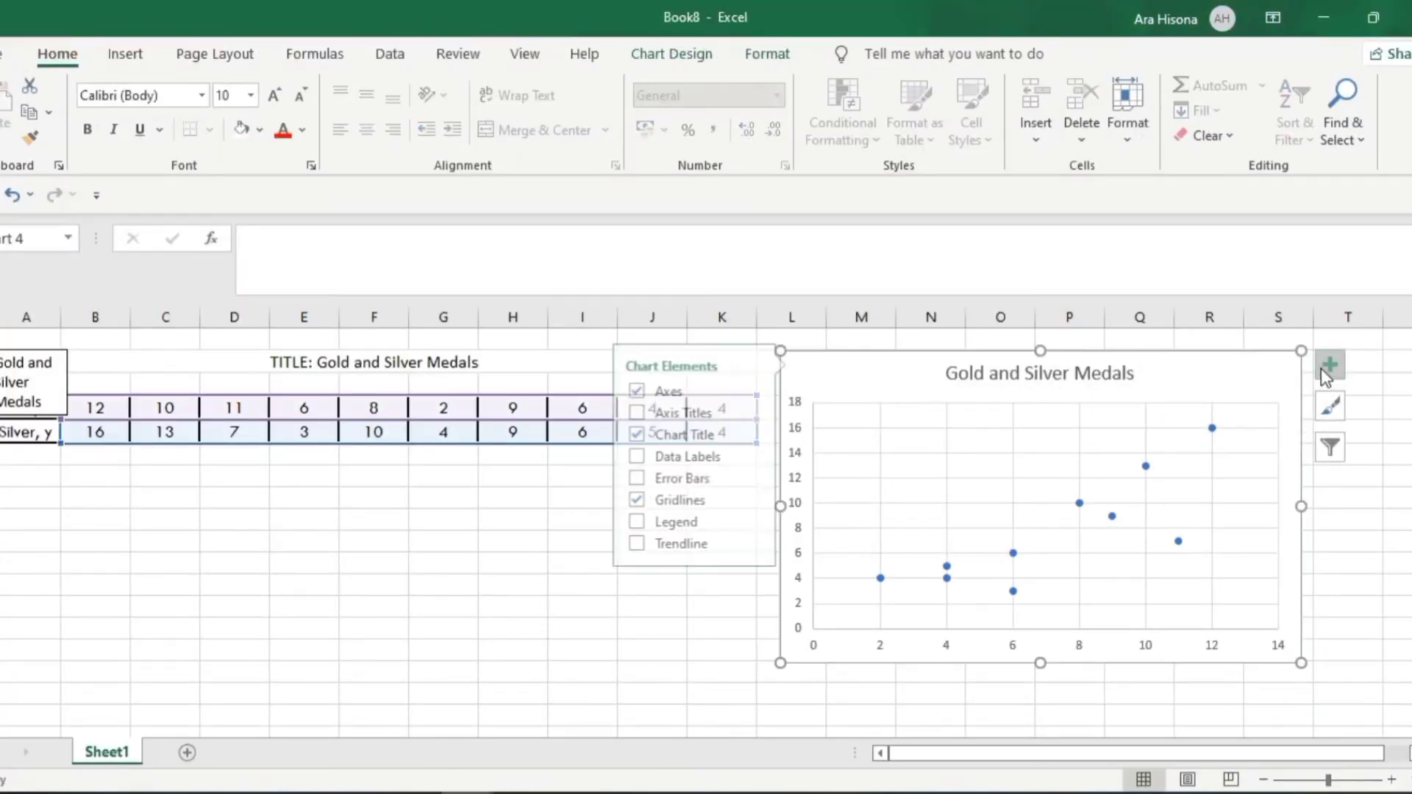
left_click(620, 414)
Set the scatter chart's vertical axis title to "Silver, y", copied from the table's row label, after checking the example slide
left_click(808, 517)
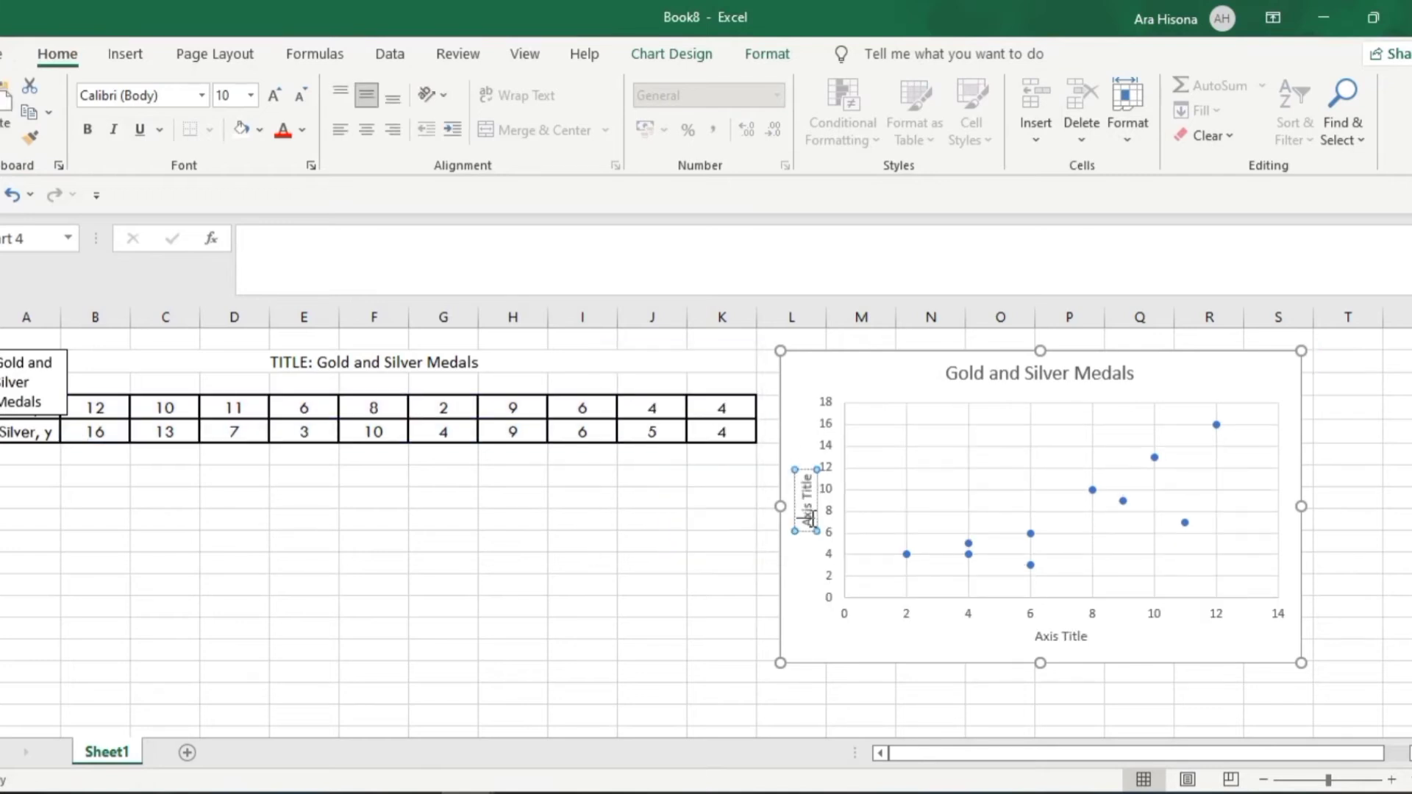
key("alt+Tab")
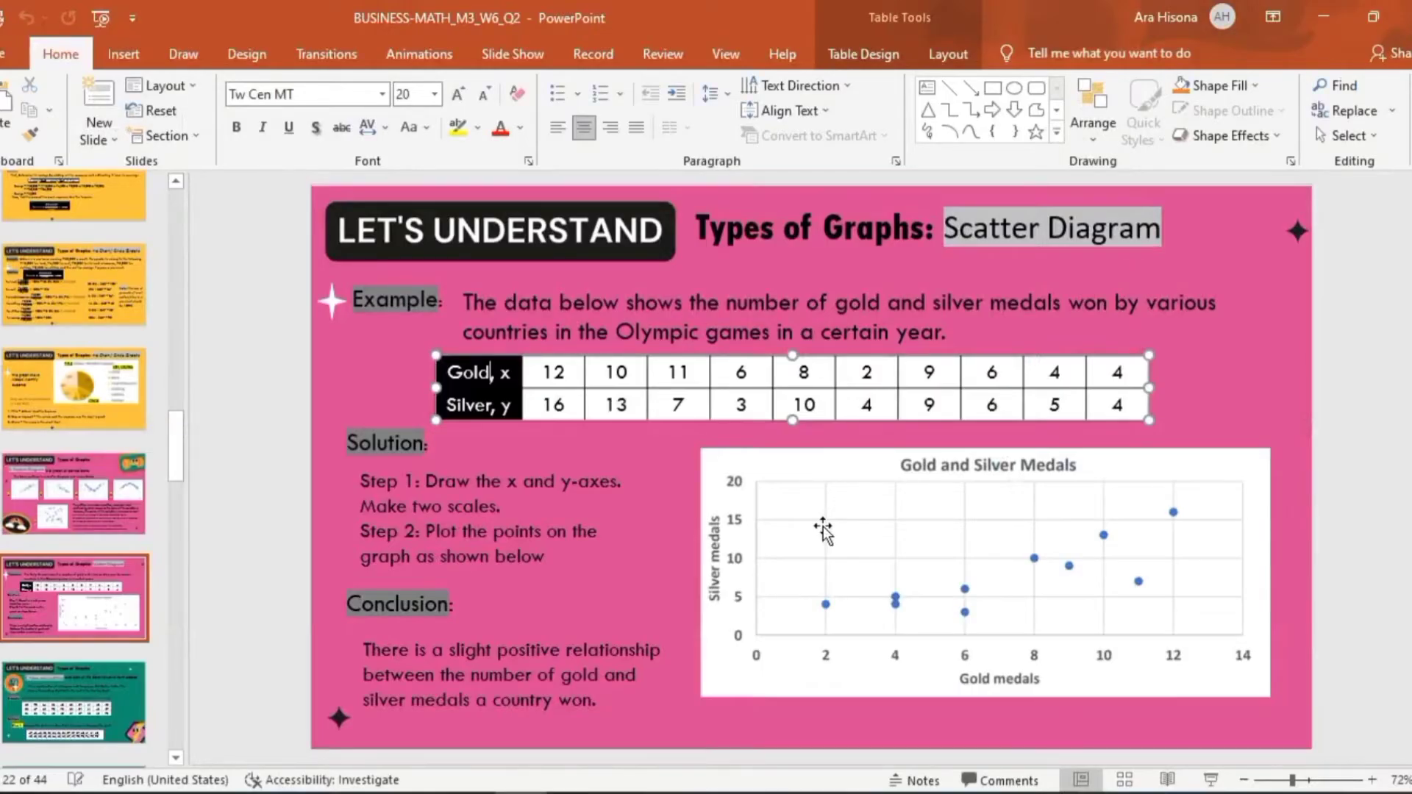
key("alt+Tab")
left_click(26, 408)
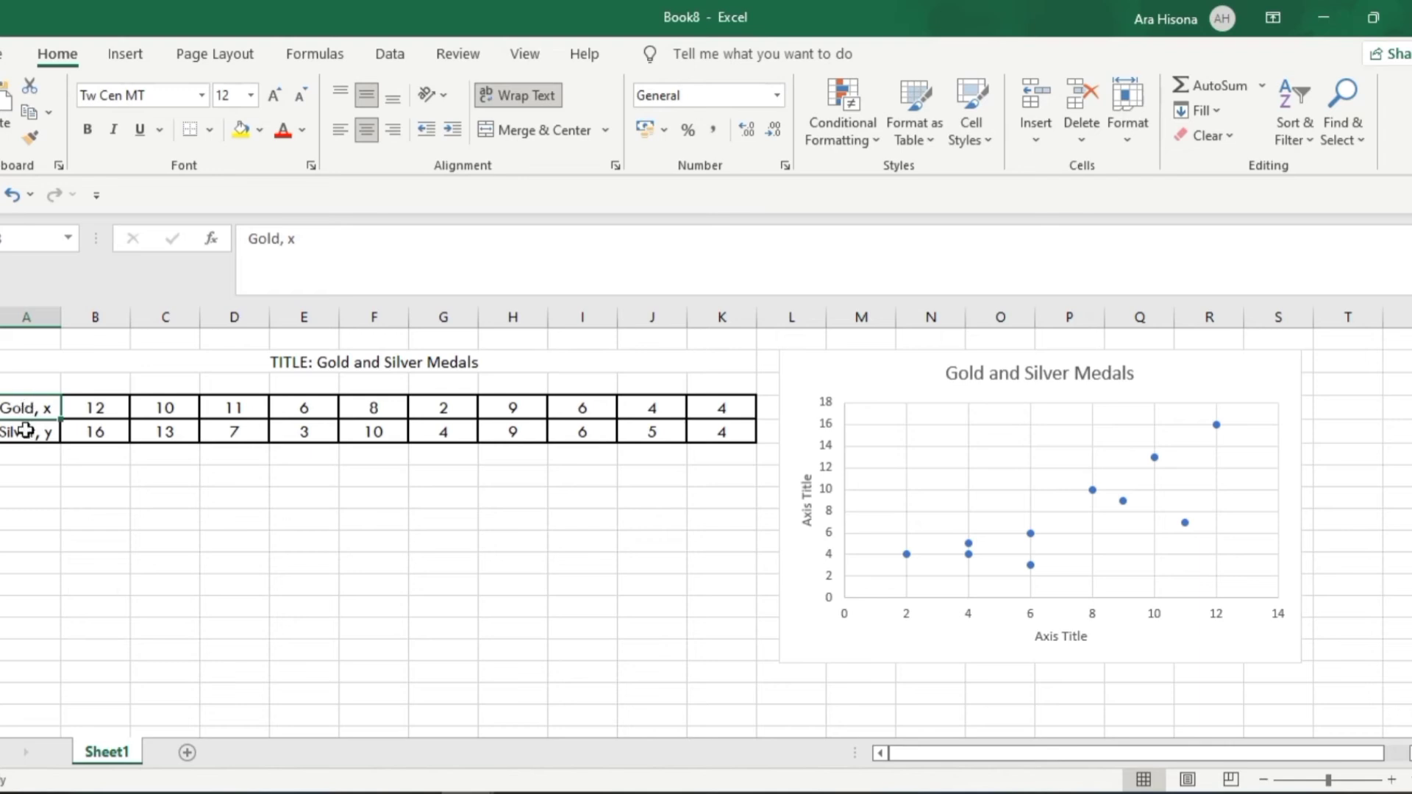
left_click(26, 430)
left_click(273, 239)
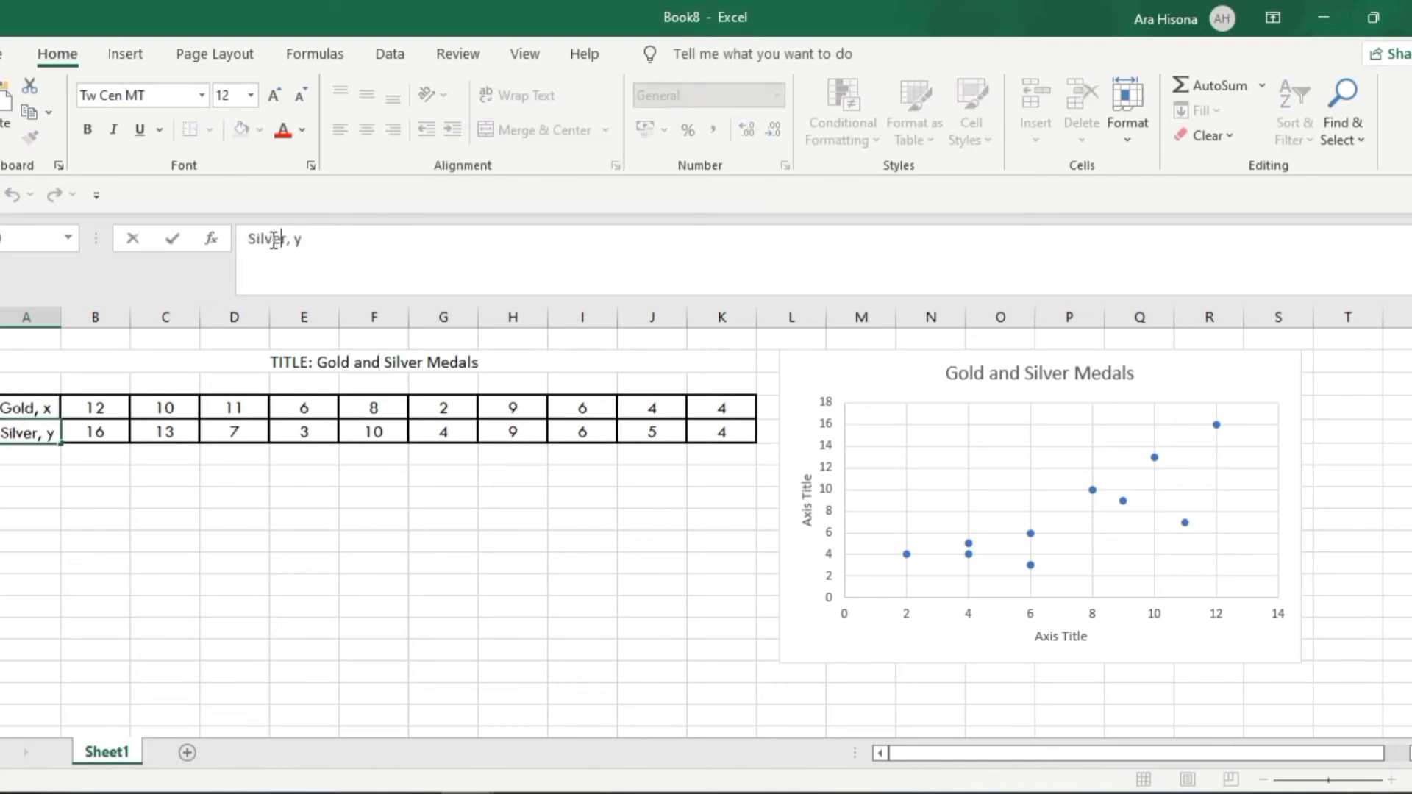
triple_click(271, 237)
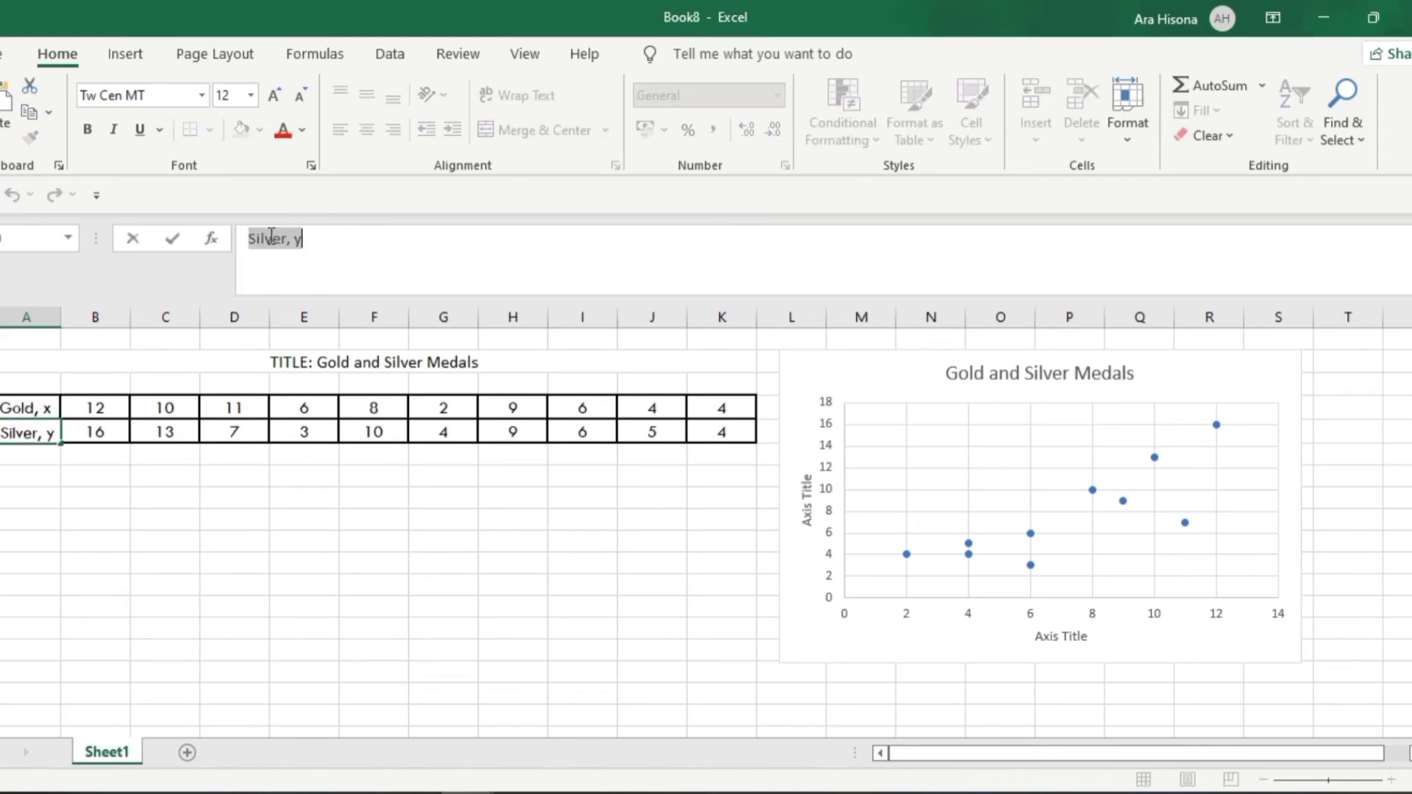
left_click(807, 515)
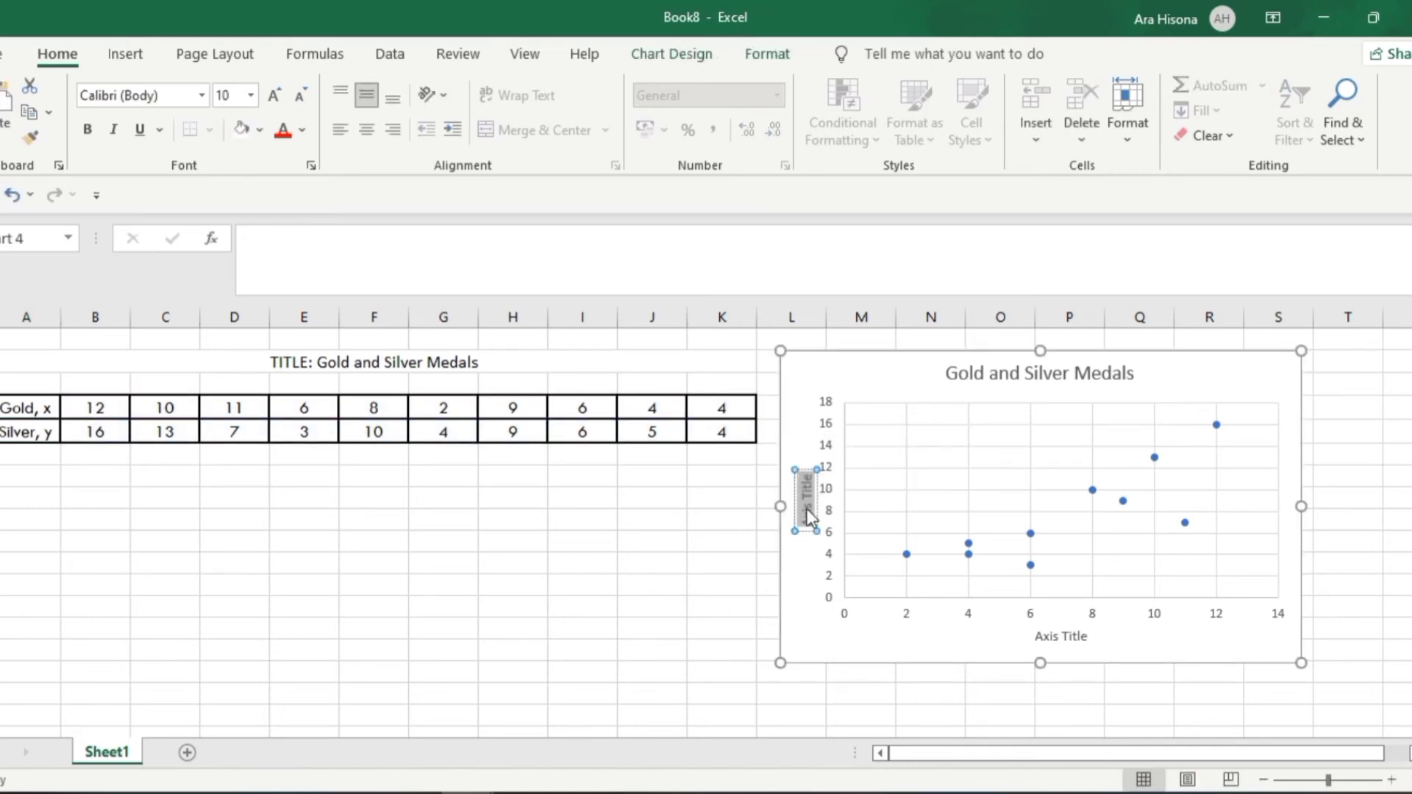
key("ctrl+v")
Check the slide's axis labels again and set the horizontal axis title to "Gold, x", copied from the table's row label
key("alt+Tab")
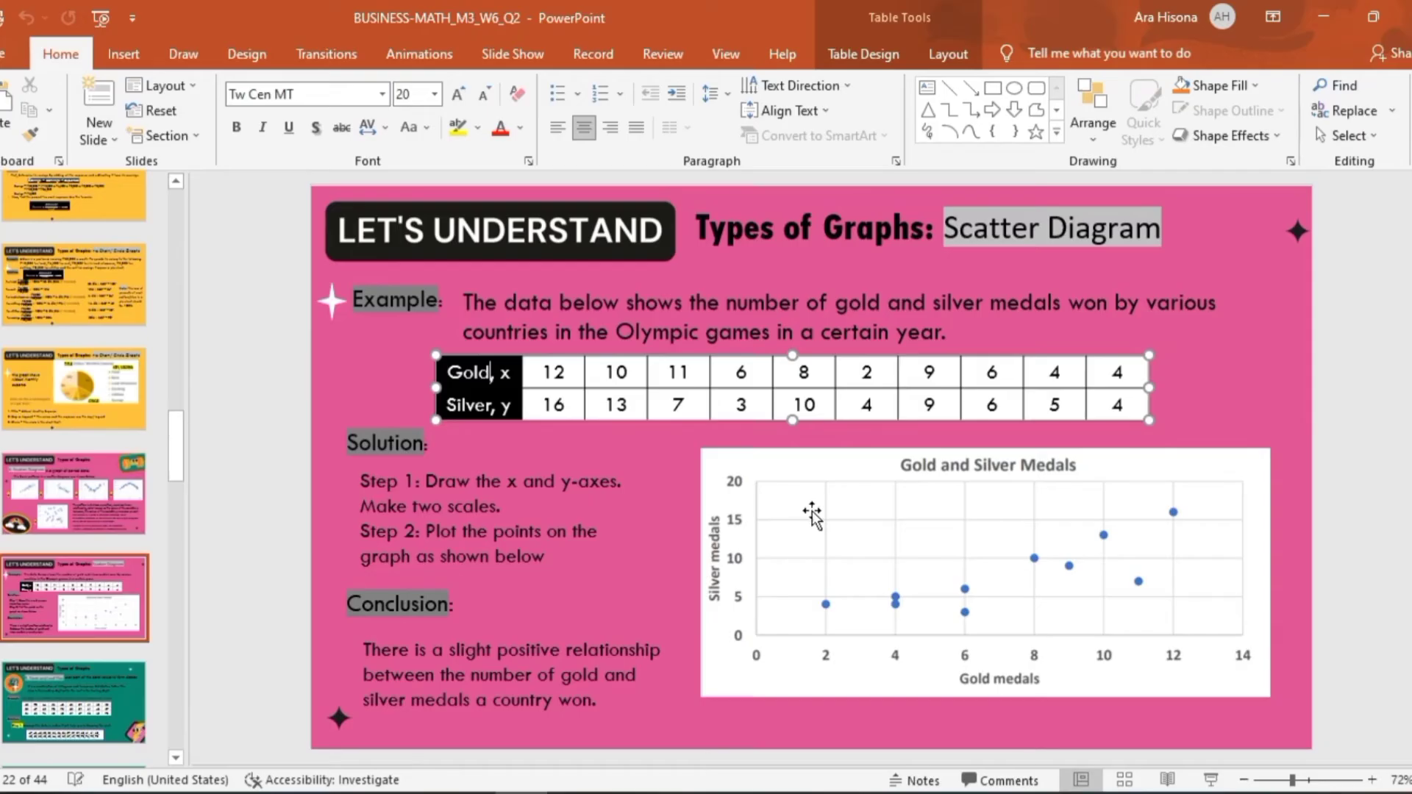
key("alt+Tab")
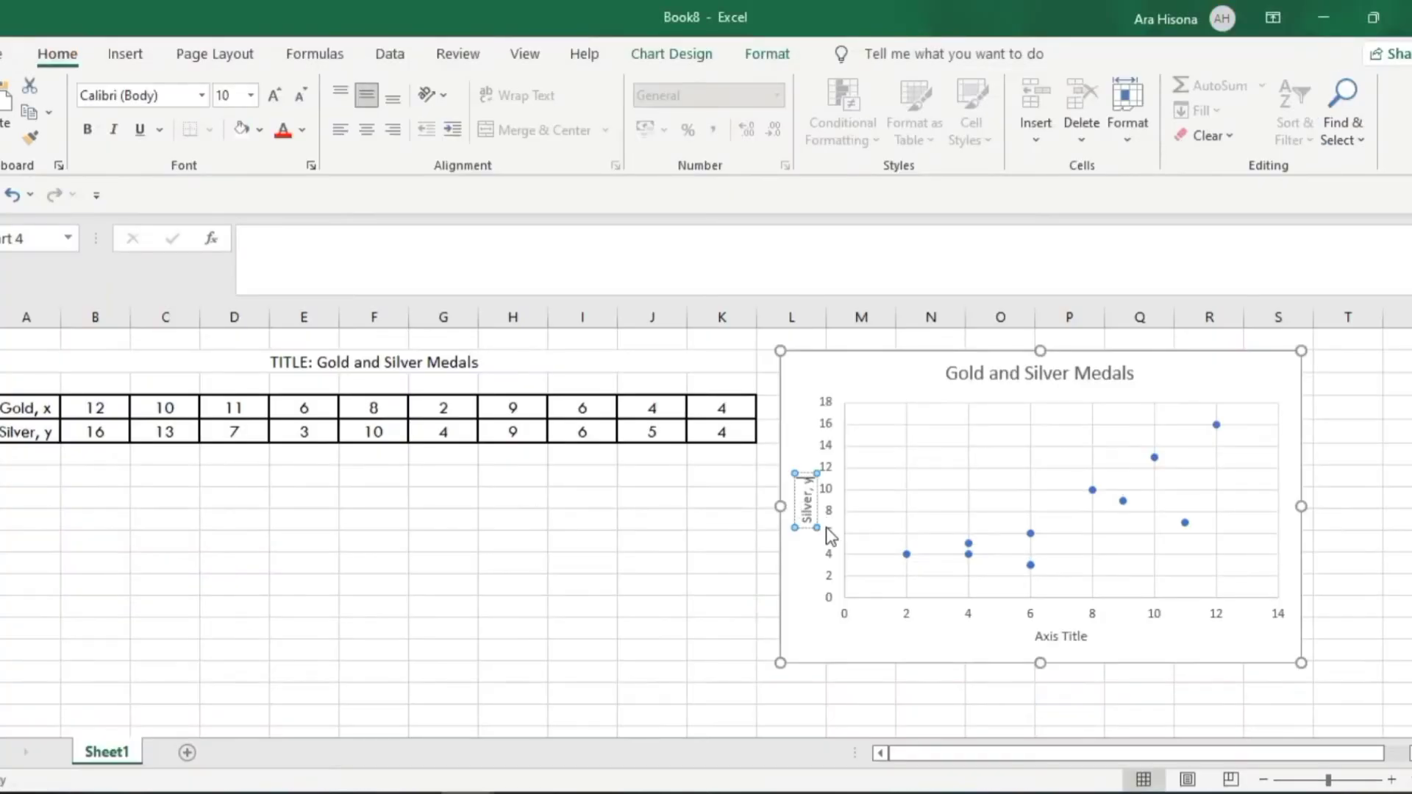
left_click(28, 410)
triple_click(261, 237)
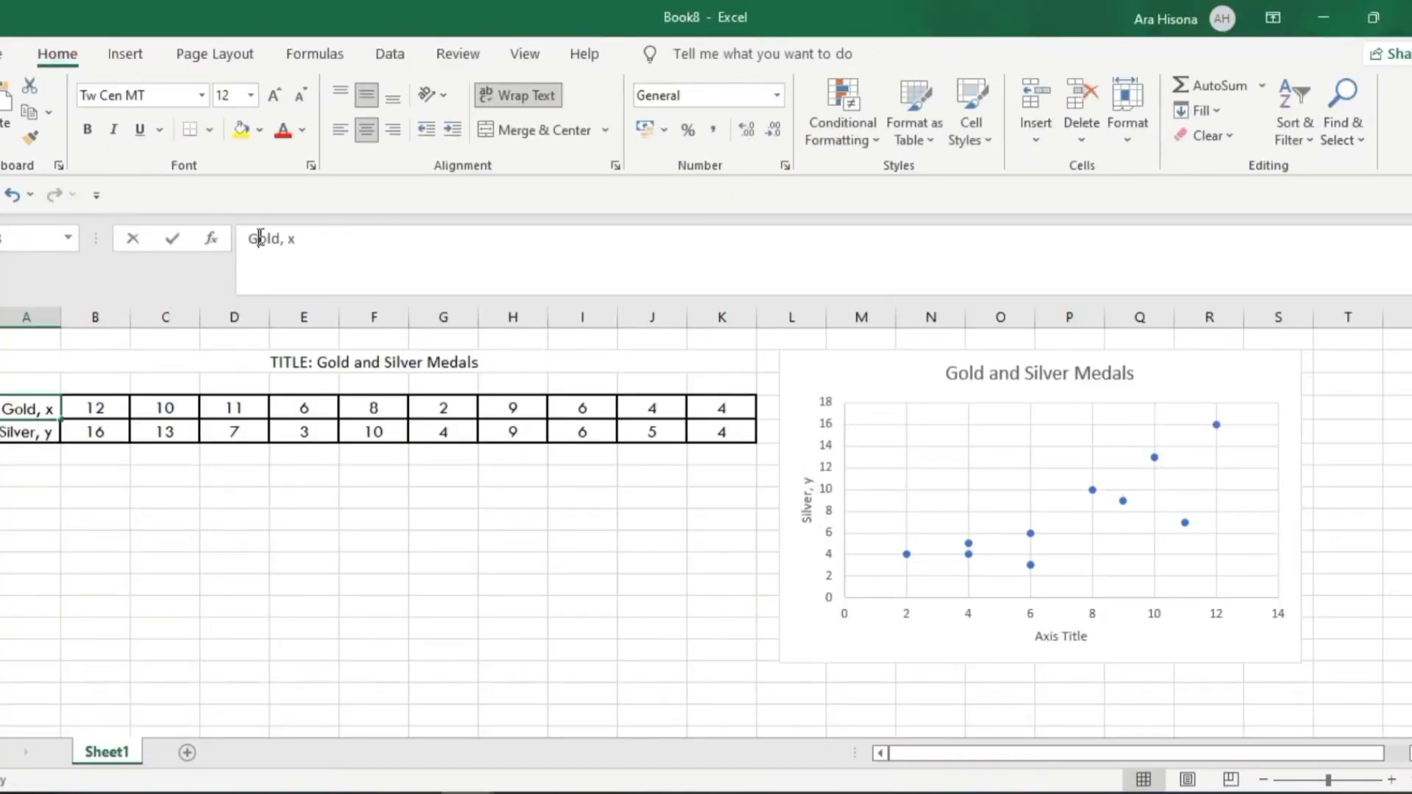
left_click(1061, 637)
triple_click(1063, 638)
key("ctrl+v")
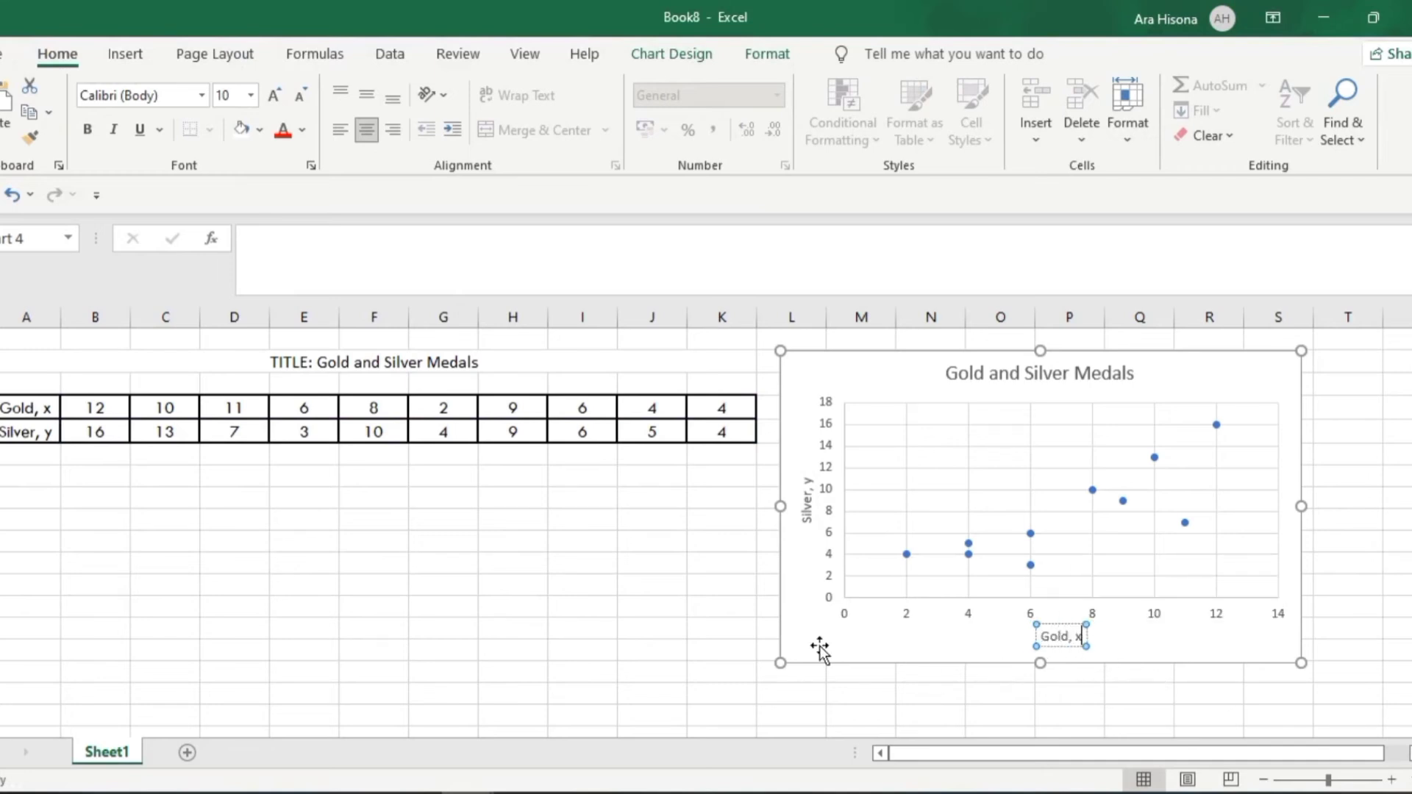
left_click(589, 583)
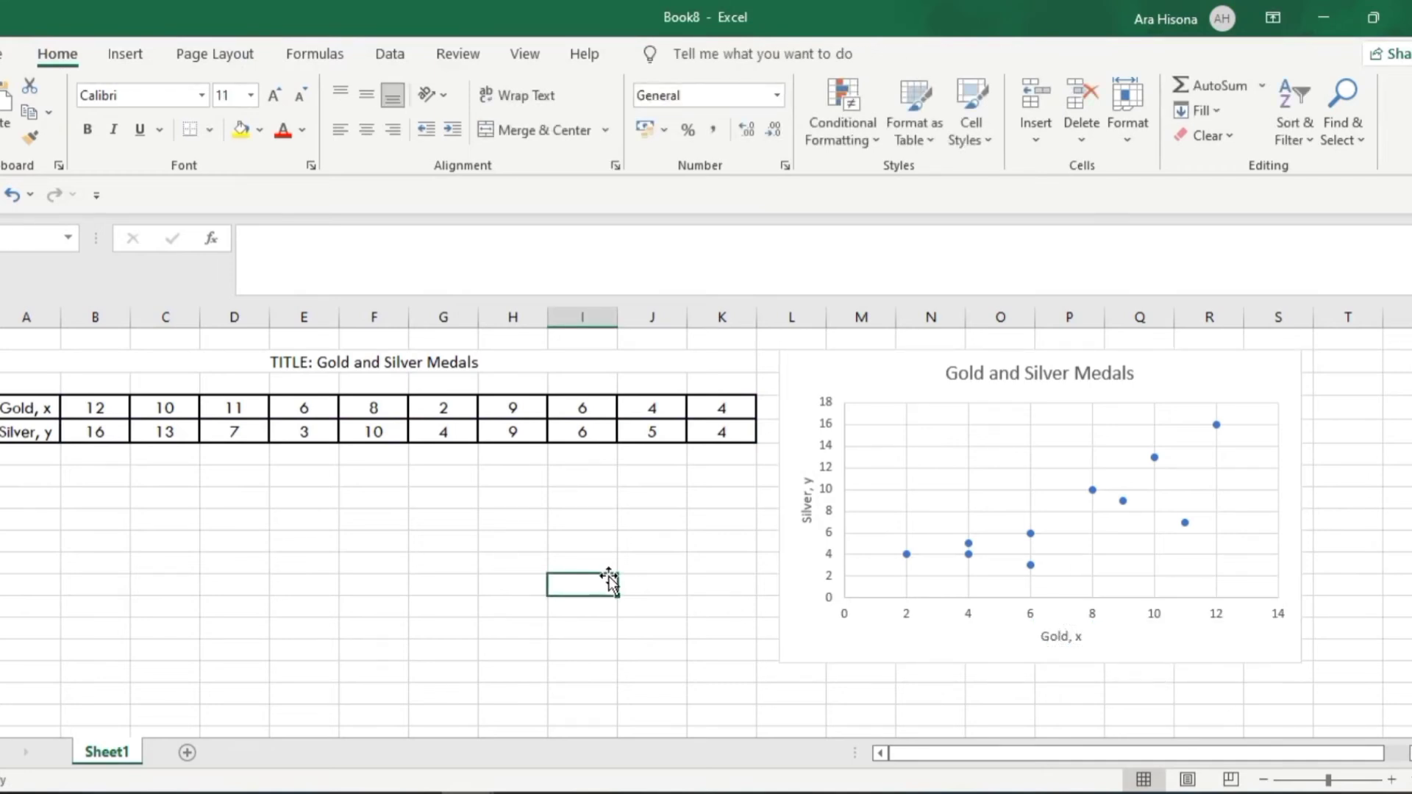
Compare the Excel scatter chart with the Gold and Silver Medals example chart on the PowerPoint slide
key("alt+Tab")
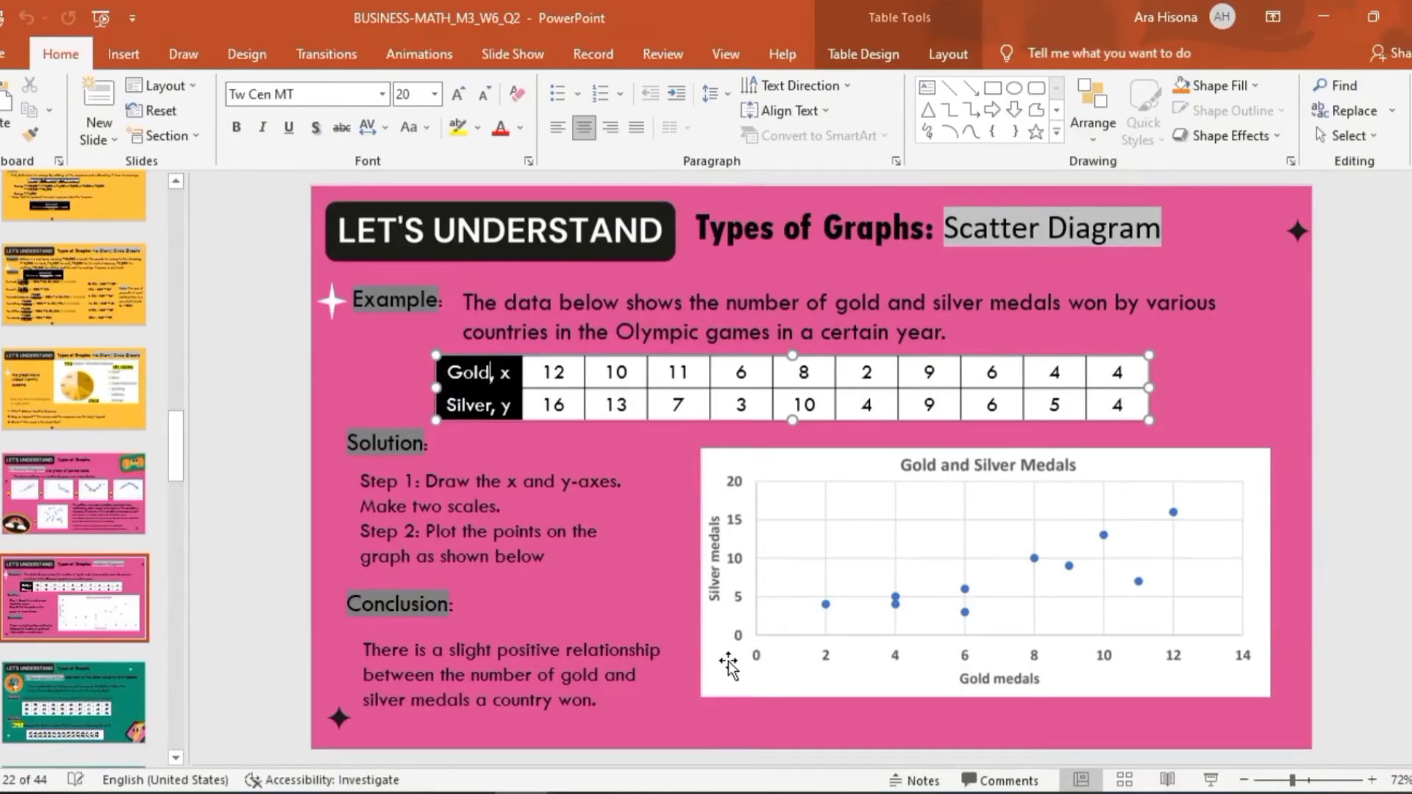
key("alt+Tab")
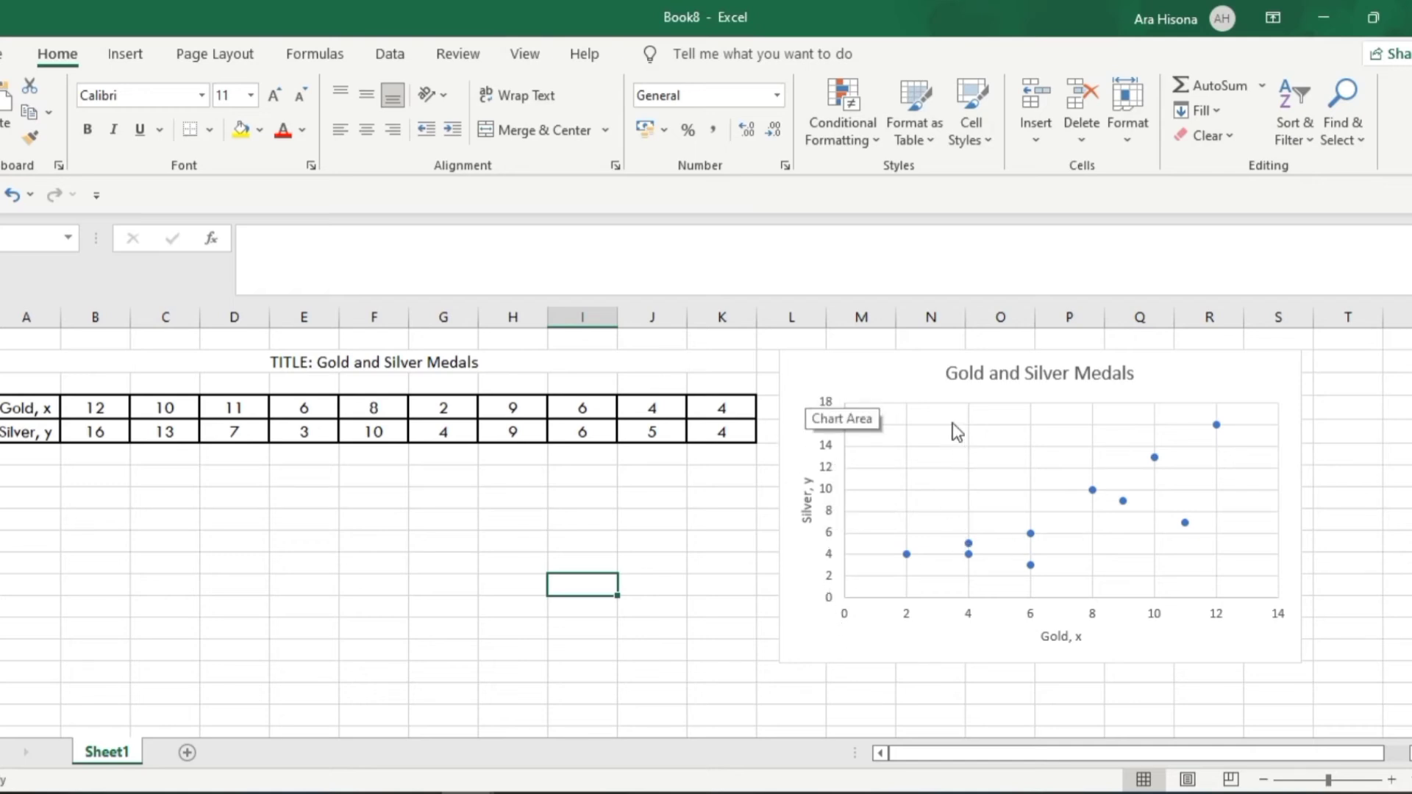
left_click(915, 357)
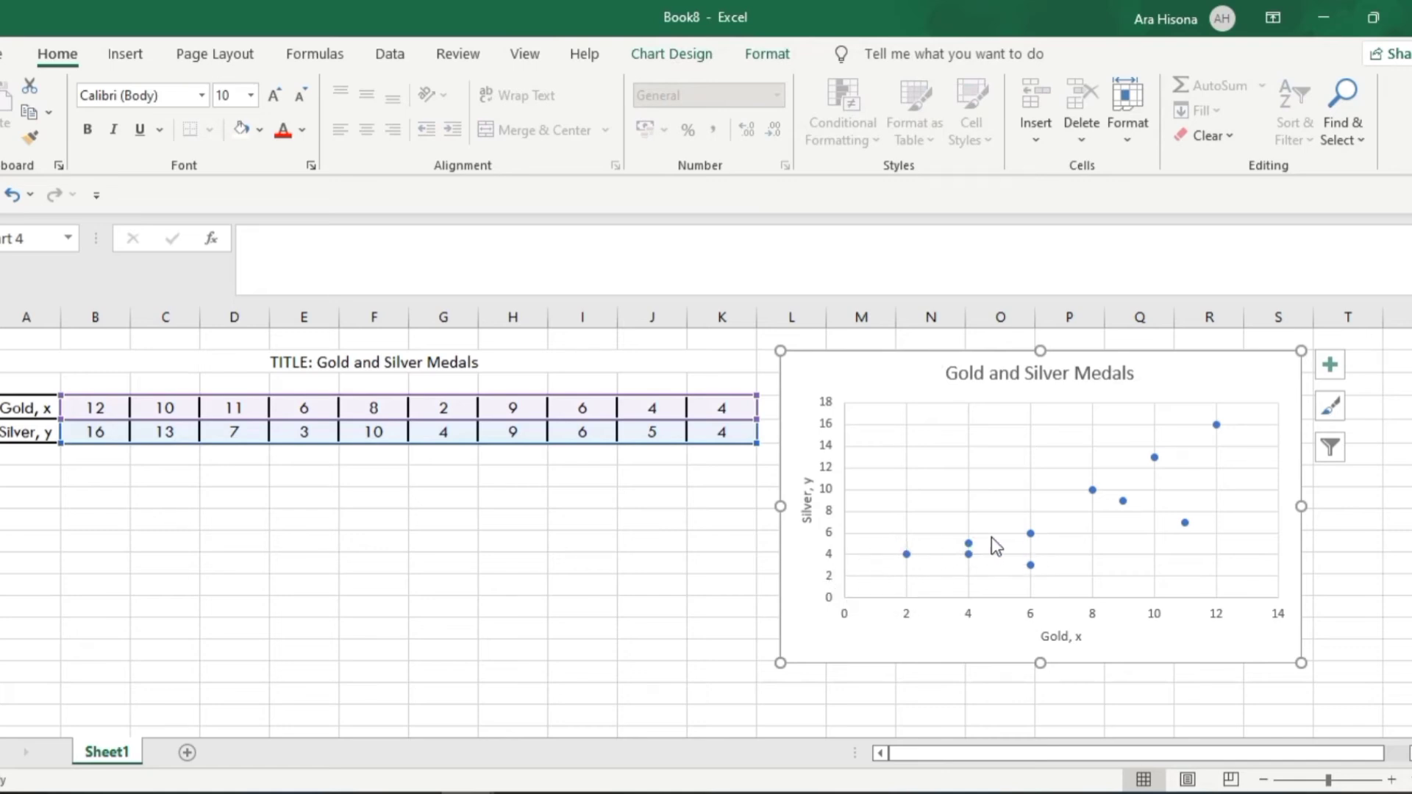
key("alt+Tab")
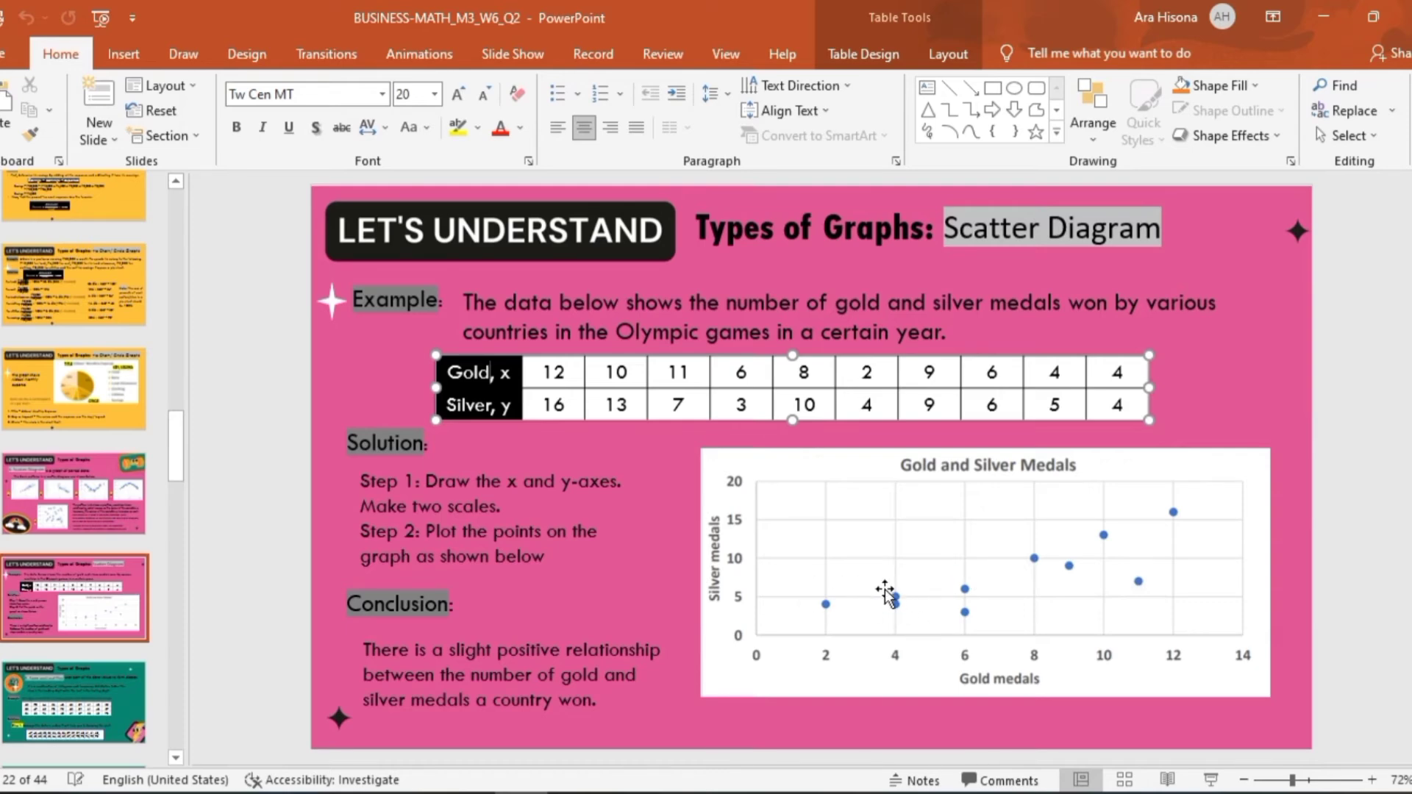
Return to Excel and give the Gold and Silver Medals scatter chart a black outline
key("alt+Tab")
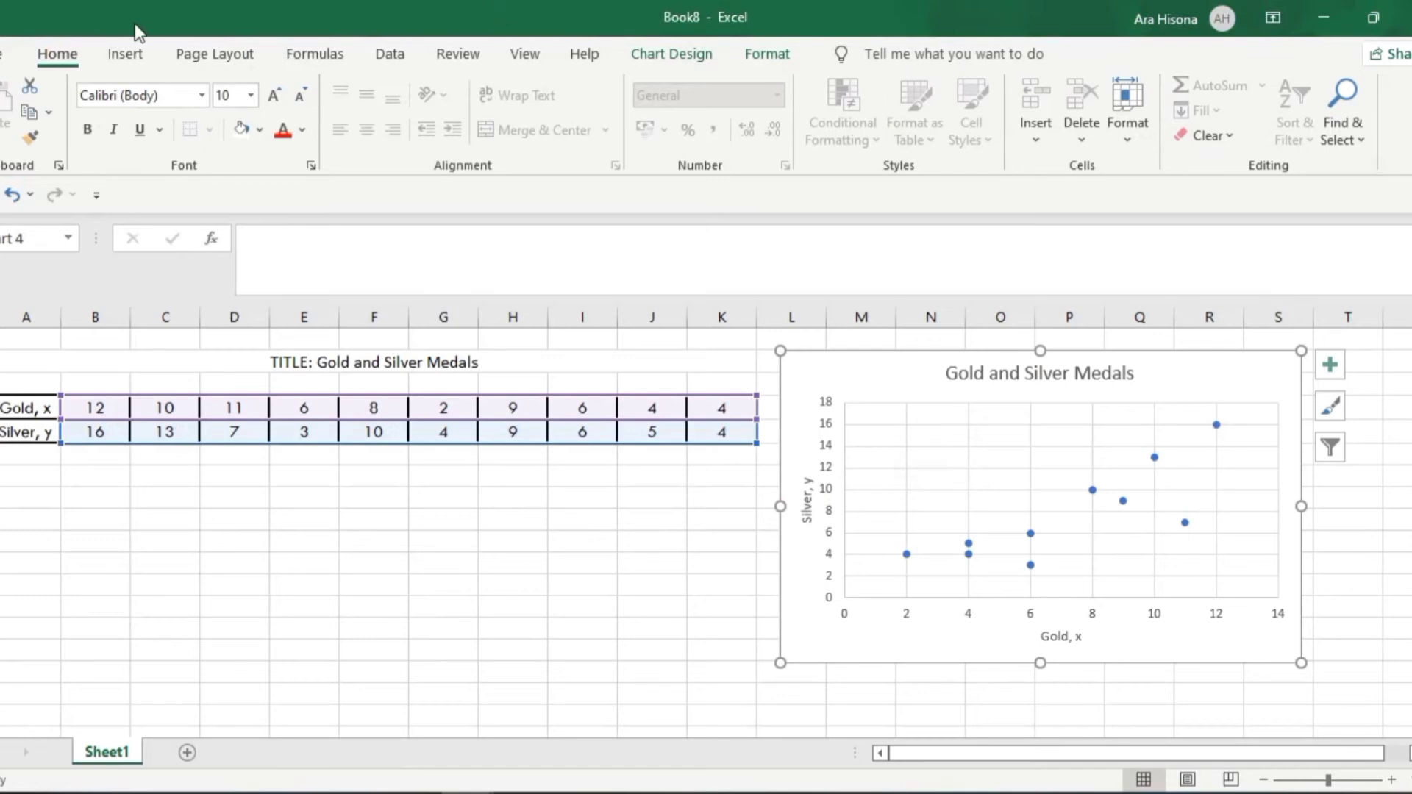
left_click(125, 54)
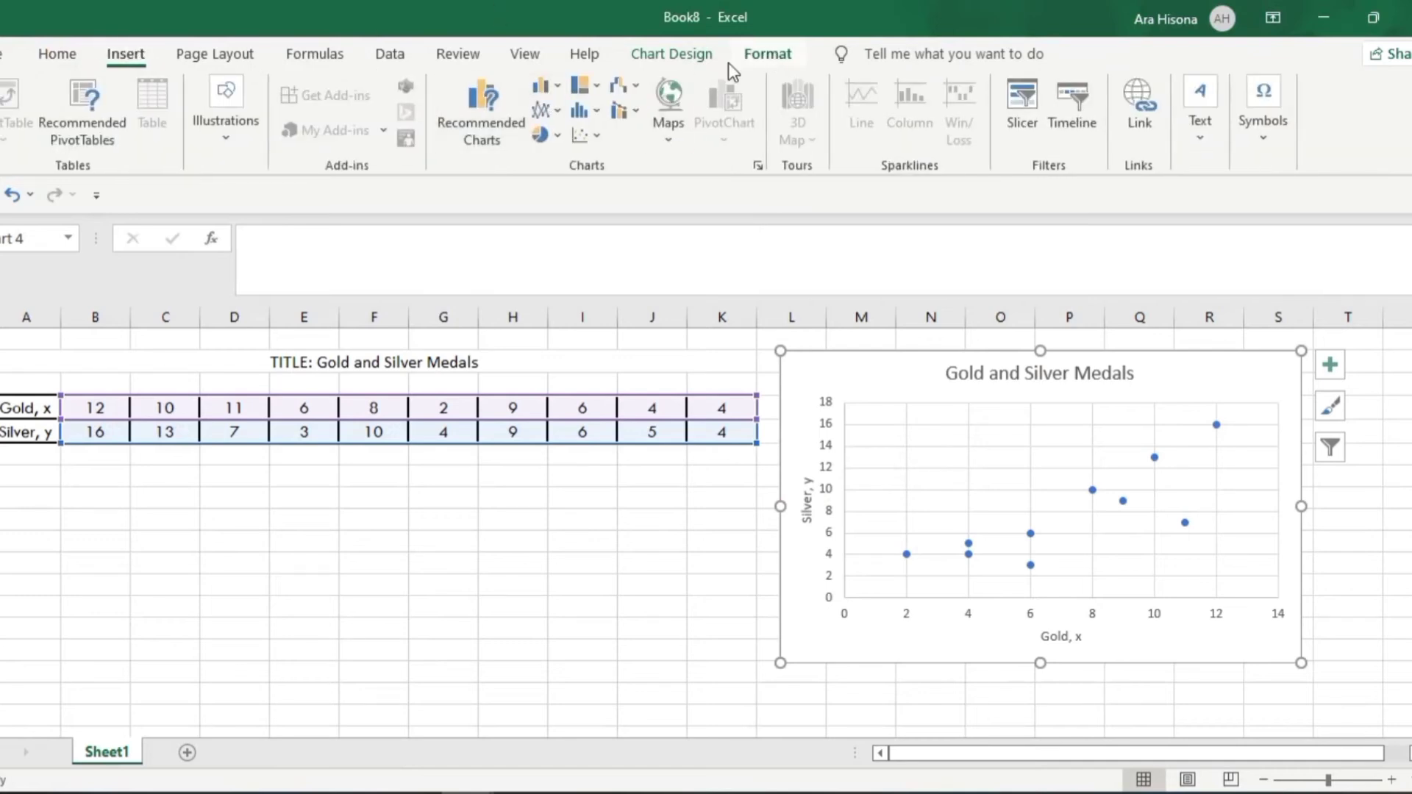
left_click(767, 54)
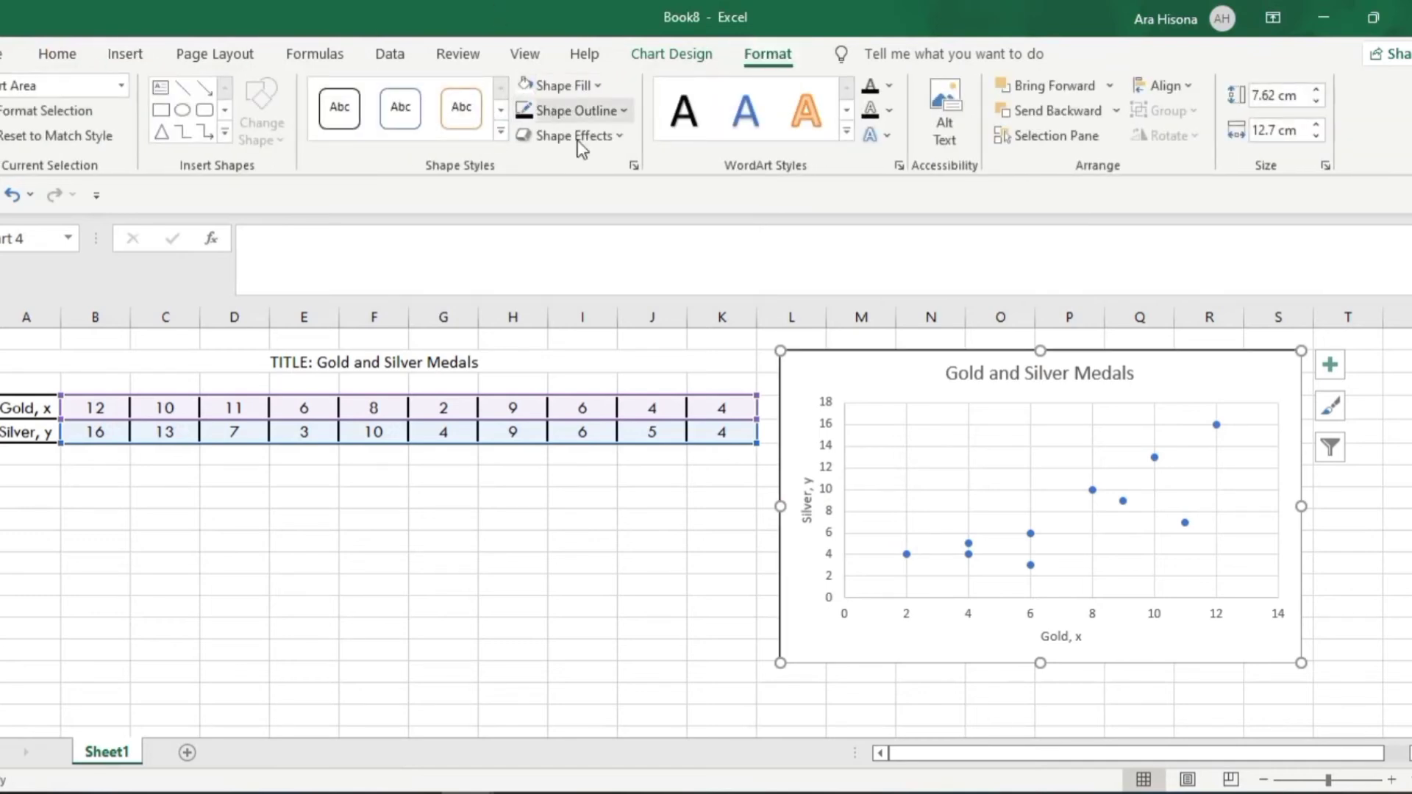
left_click(651, 541)
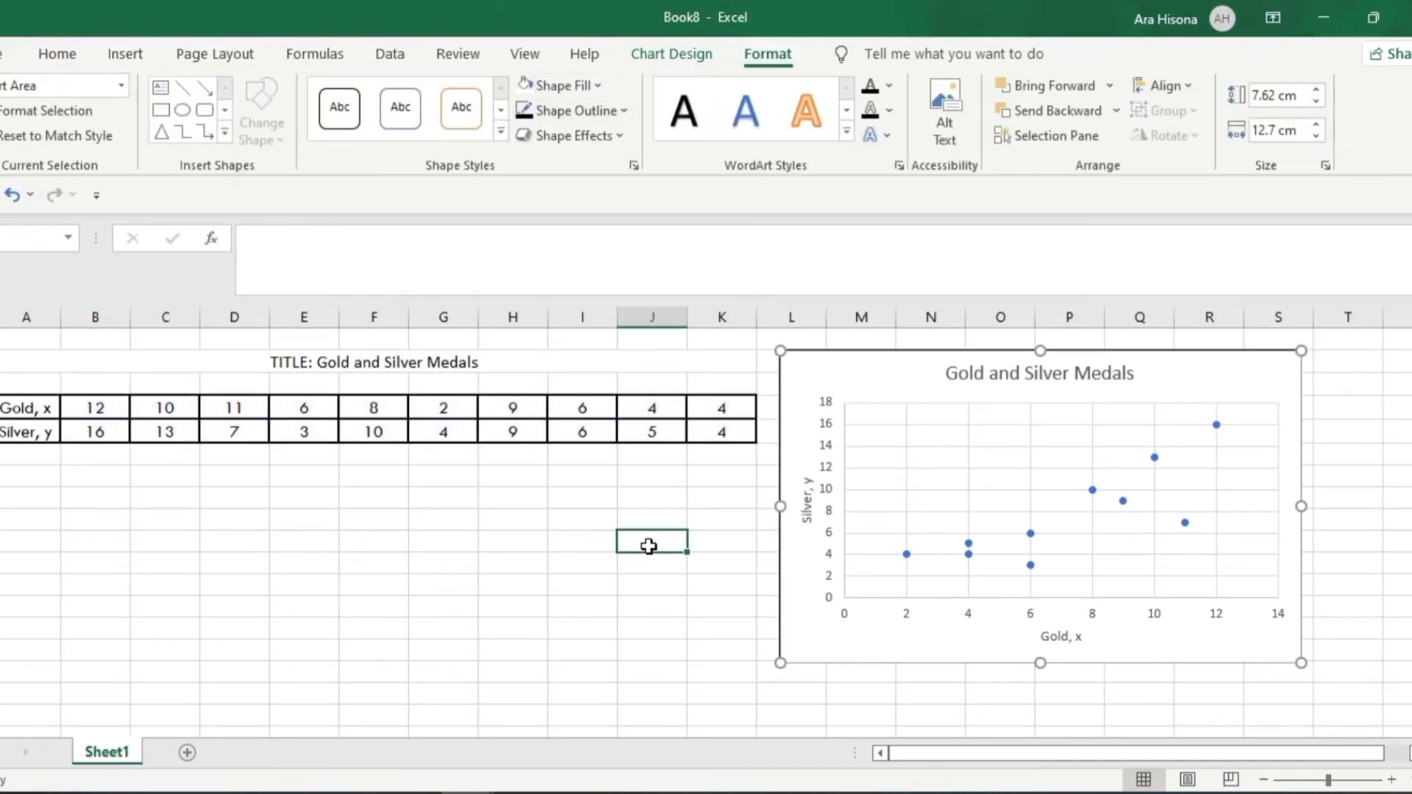
Copy the outlined scatter chart and enlarge it slightly on the worksheet
right_click(793, 353)
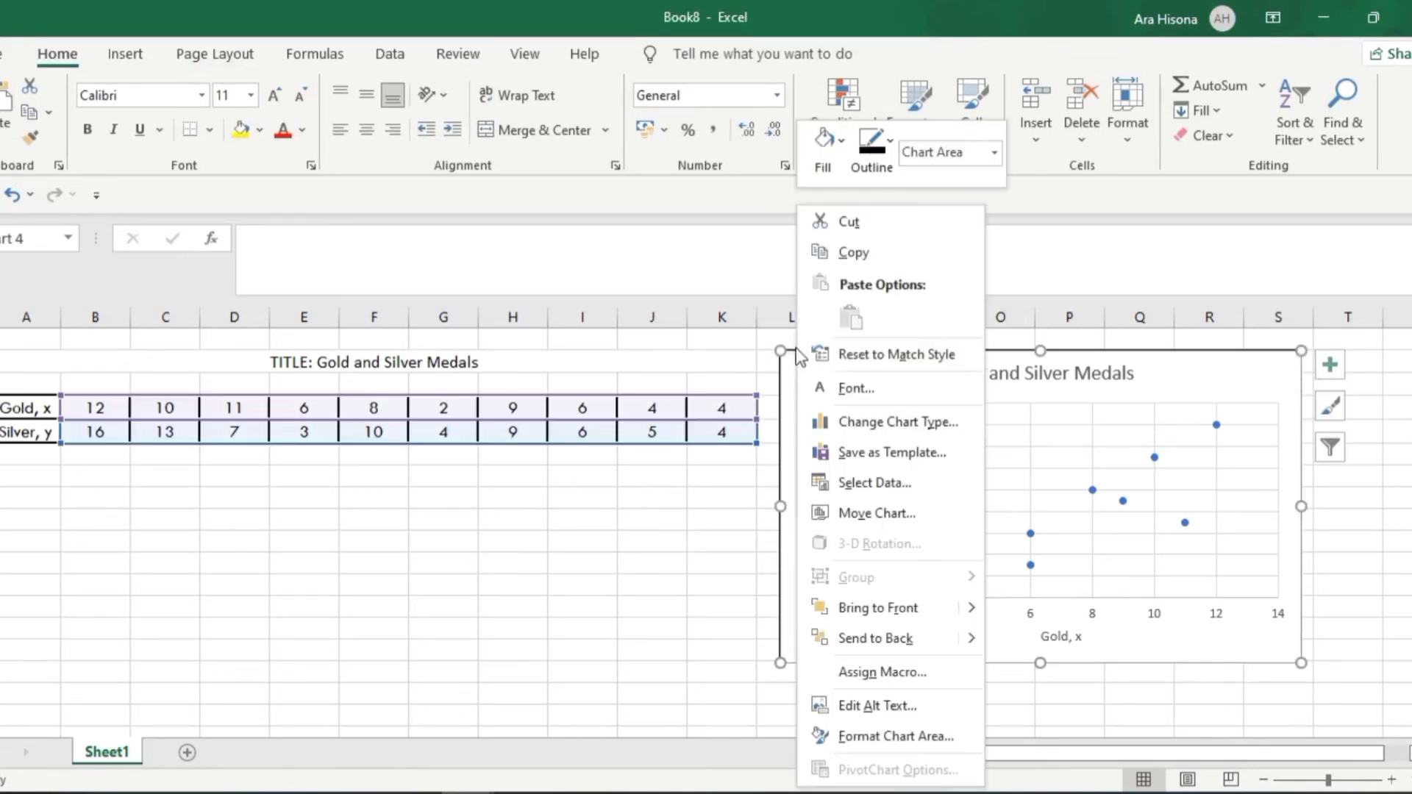
left_click(855, 255)
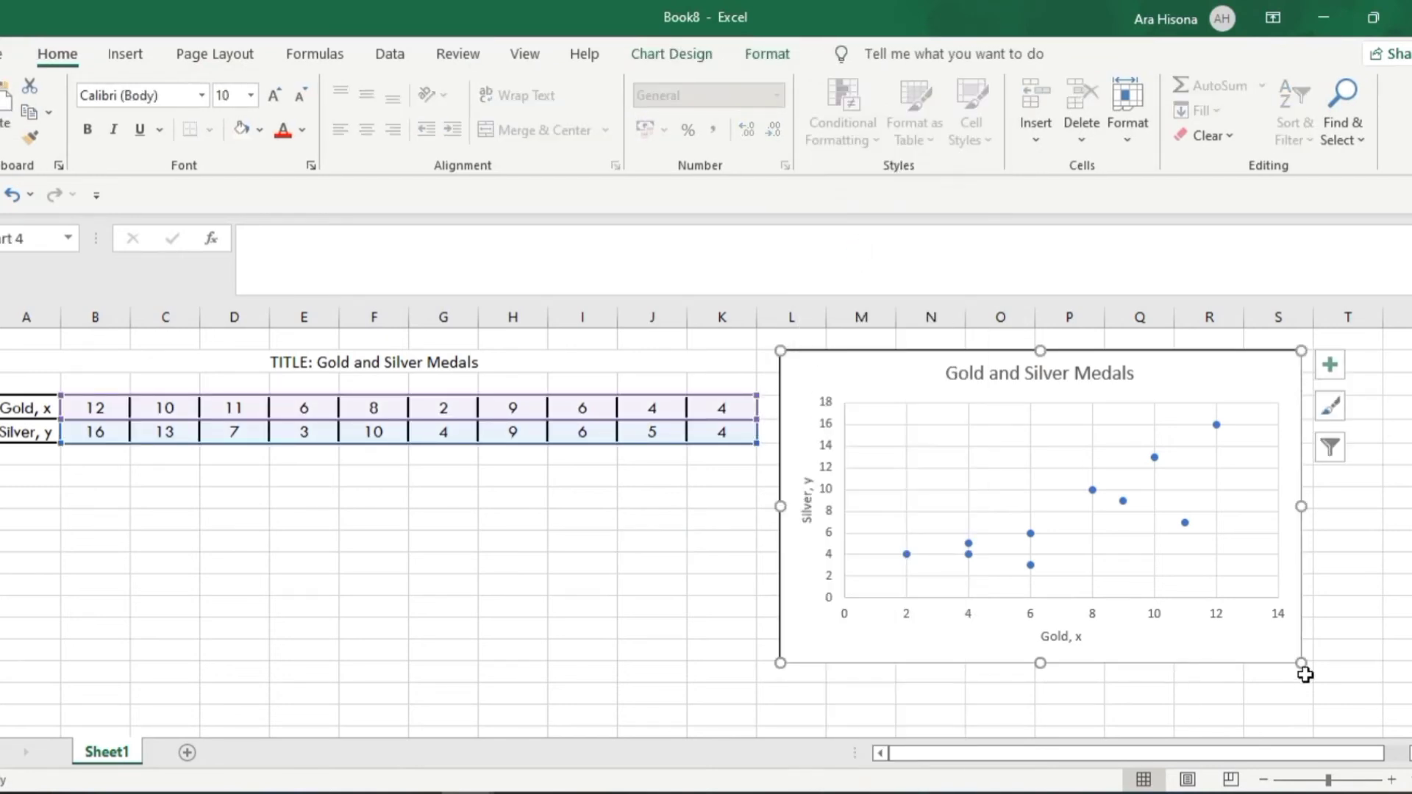
left_click_drag(1300, 664, 1349, 708)
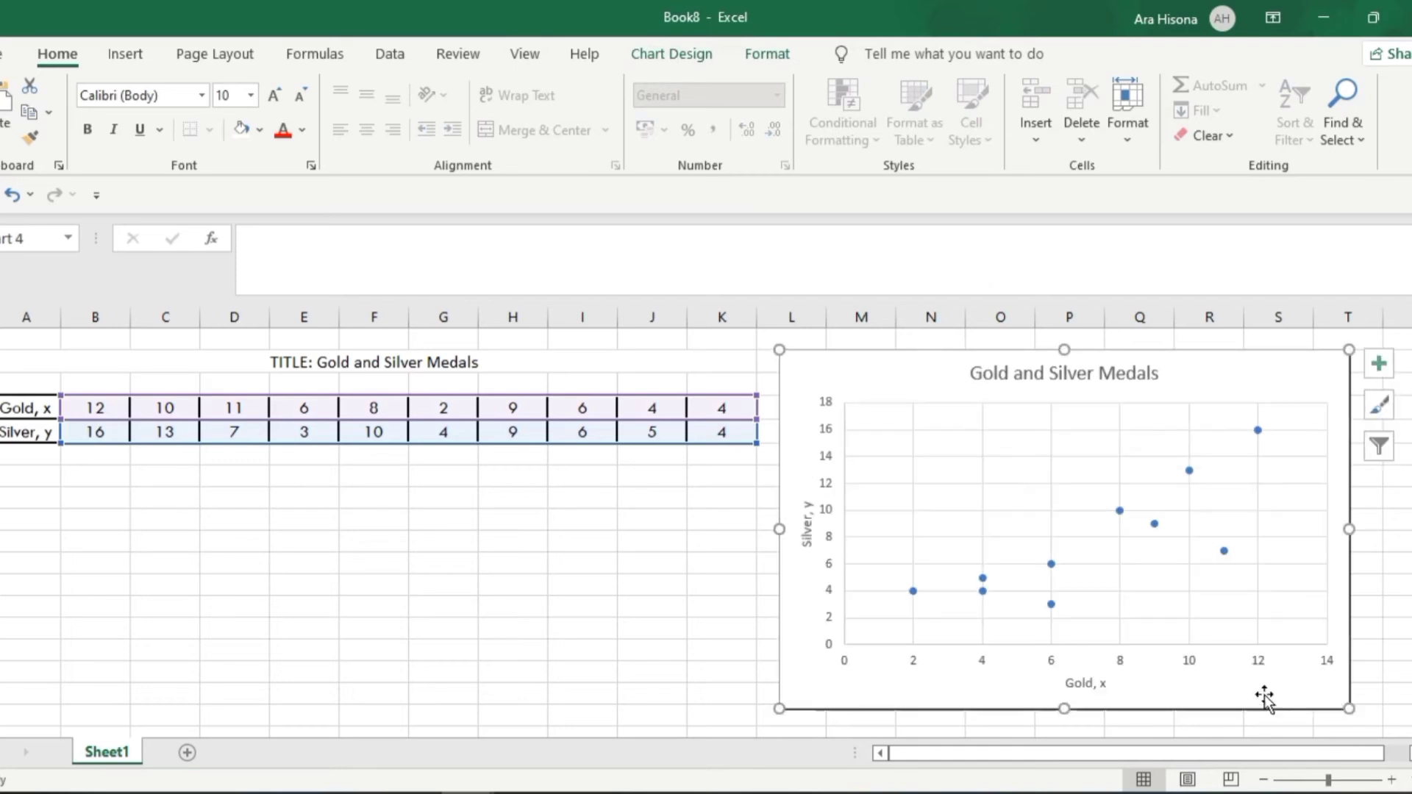
left_click(569, 613)
Switch to Word, add the heading "Scatter Diagram" below the pie chart and paste the copied scatter chart under it
left_click(574, 792)
scroll(581, 445, "down", 5)
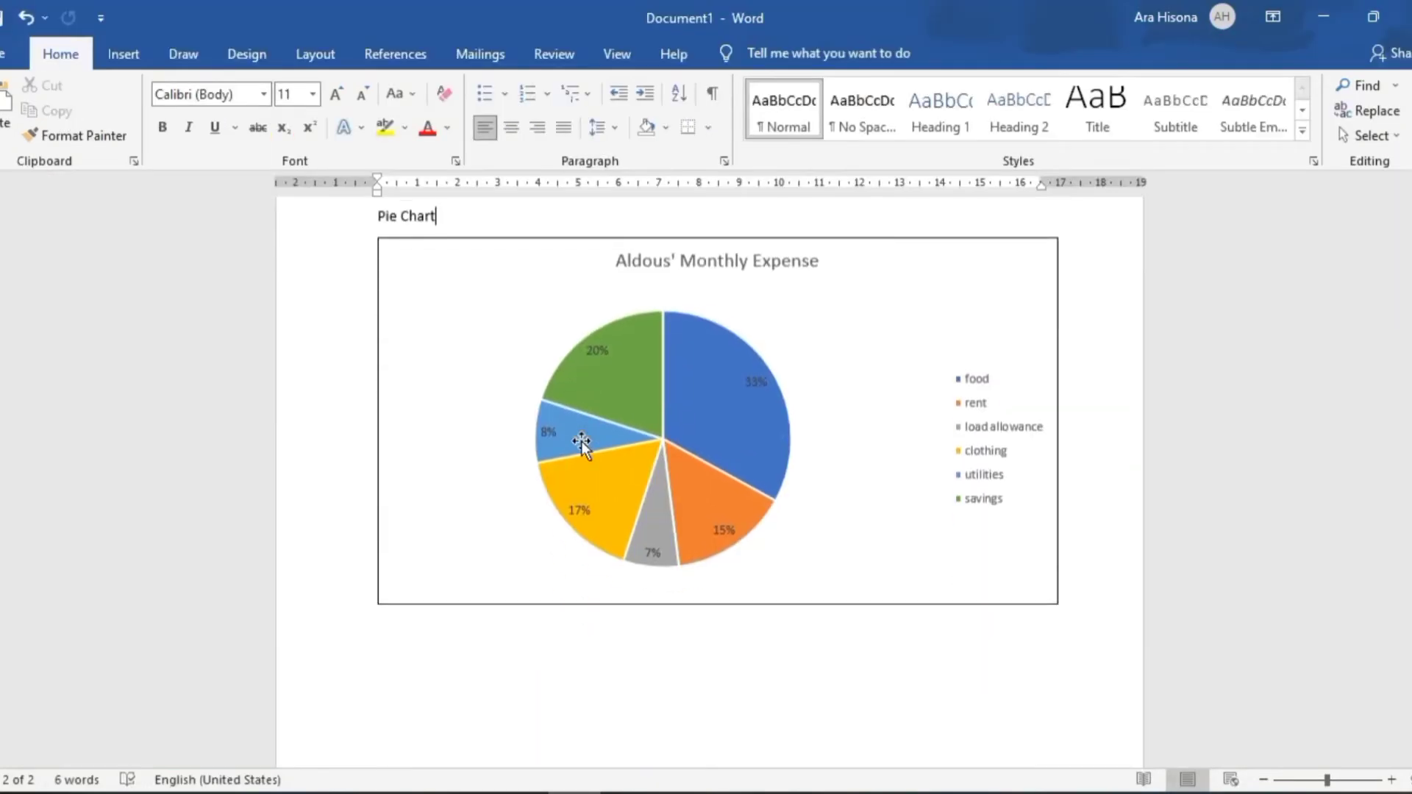
left_click_drag(424, 595, 724, 562)
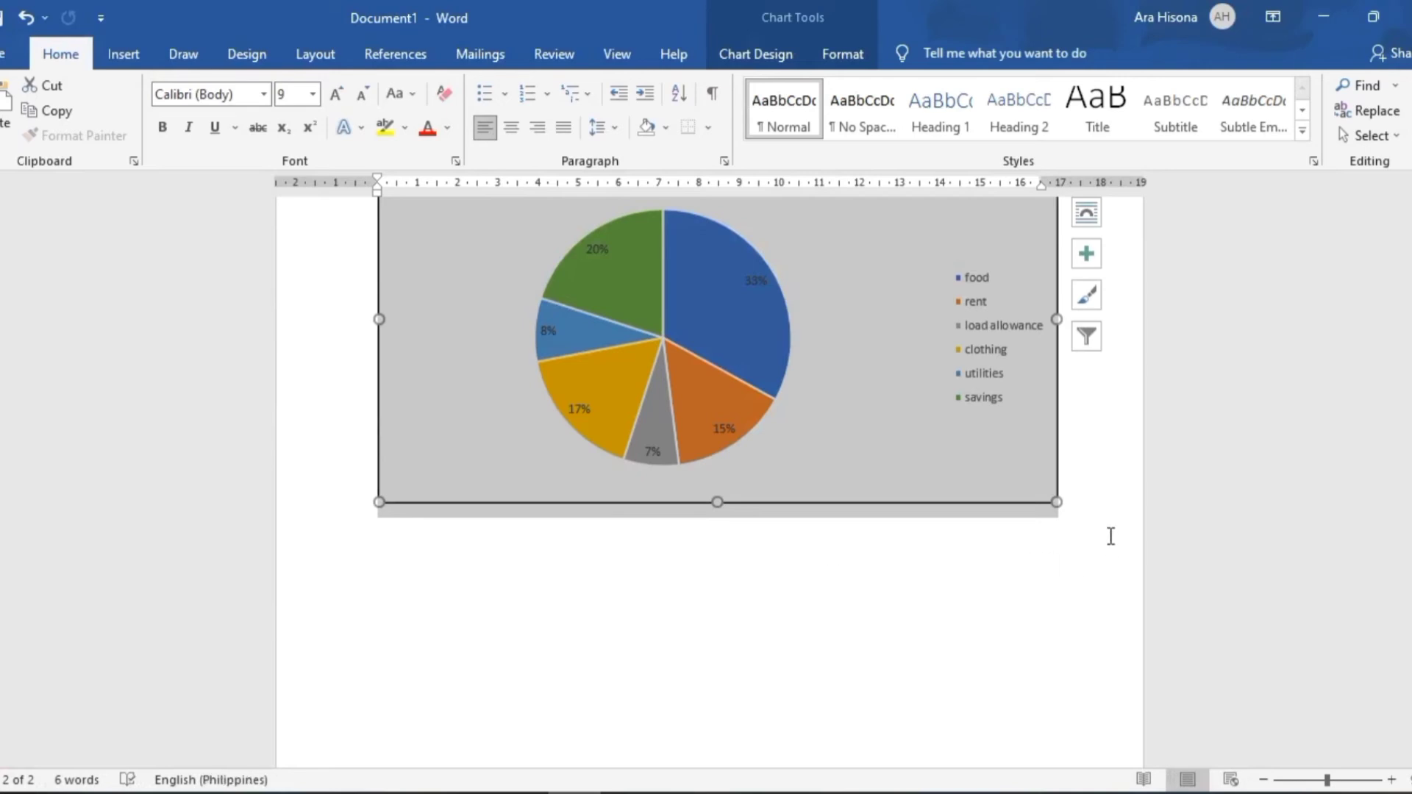
left_click(1100, 501)
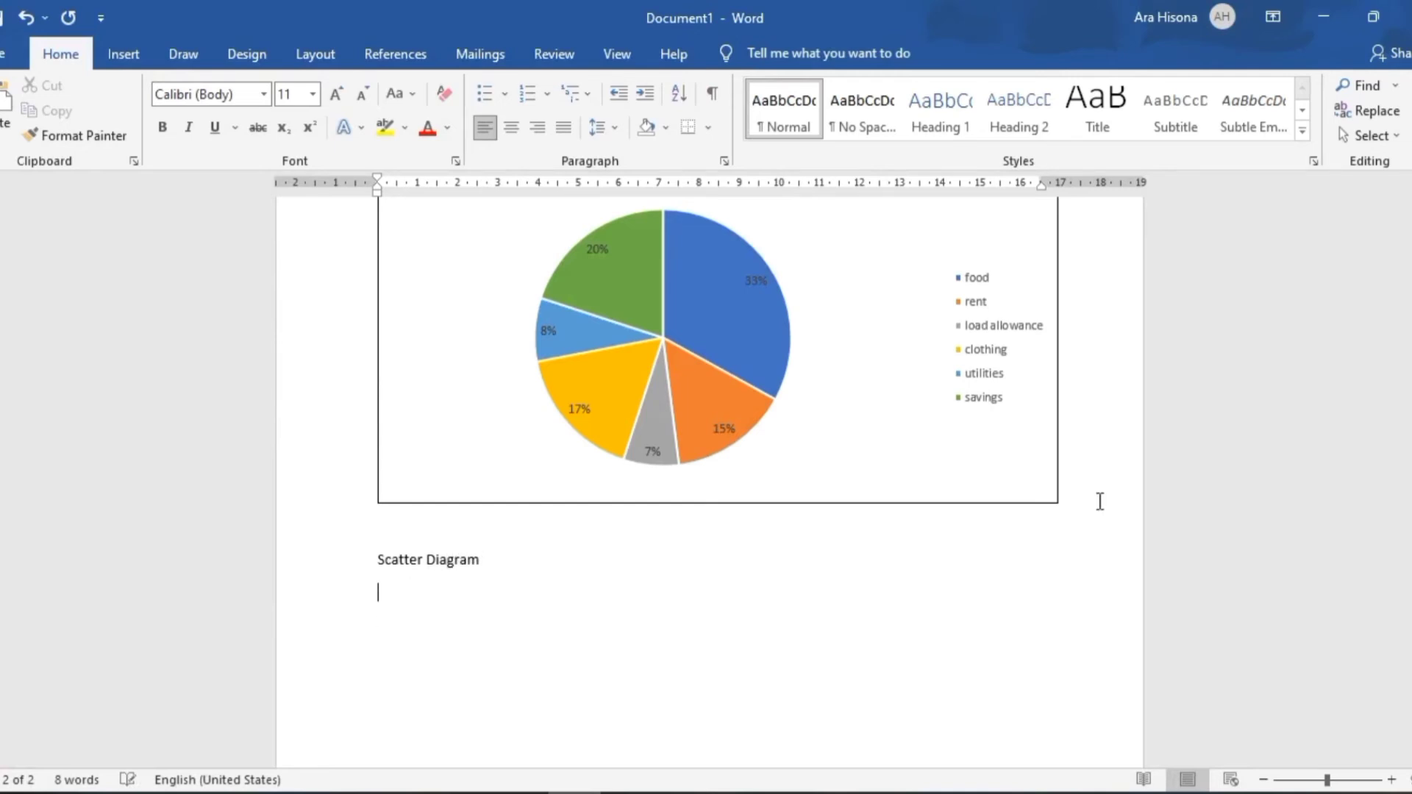
key("ctrl+v")
Enlarge the pasted scatter chart to about the full text width of the page
scroll(744, 432, "down", 3)
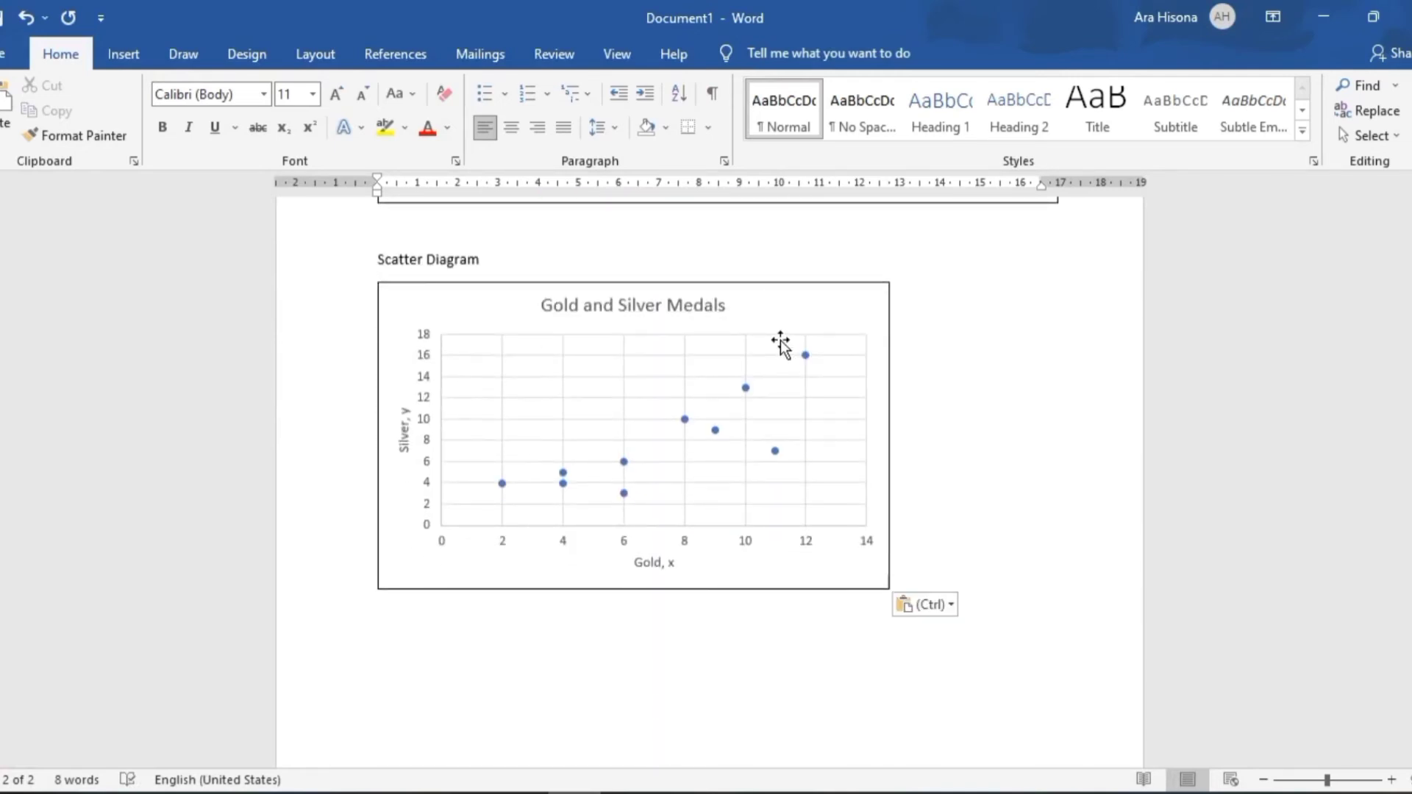
left_click(781, 344)
left_click(1094, 488)
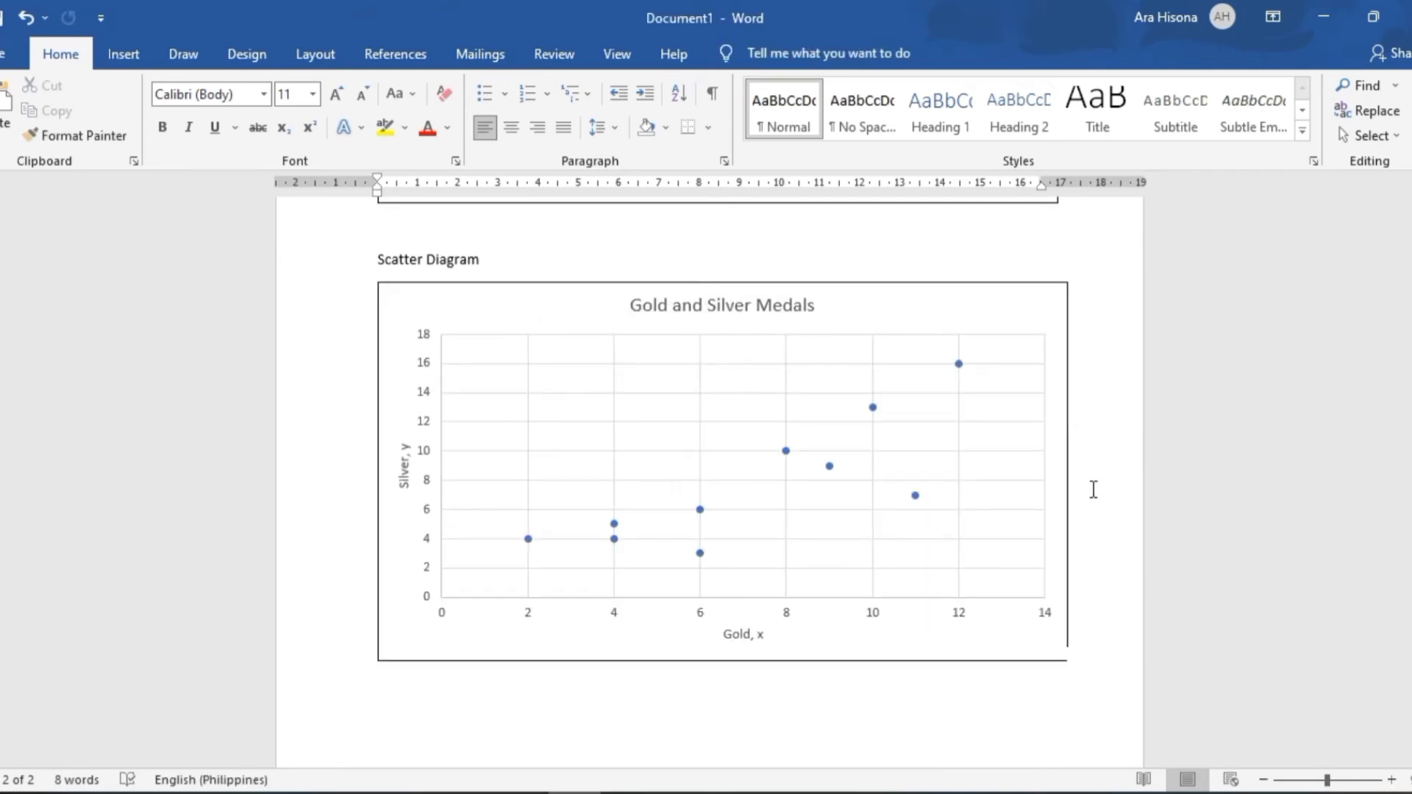
Review the Box and Whisker Plot slides in PowerPoint against the five-number summary in the GRAPHSSS workbook, ending in Excel
key("alt+Tab")
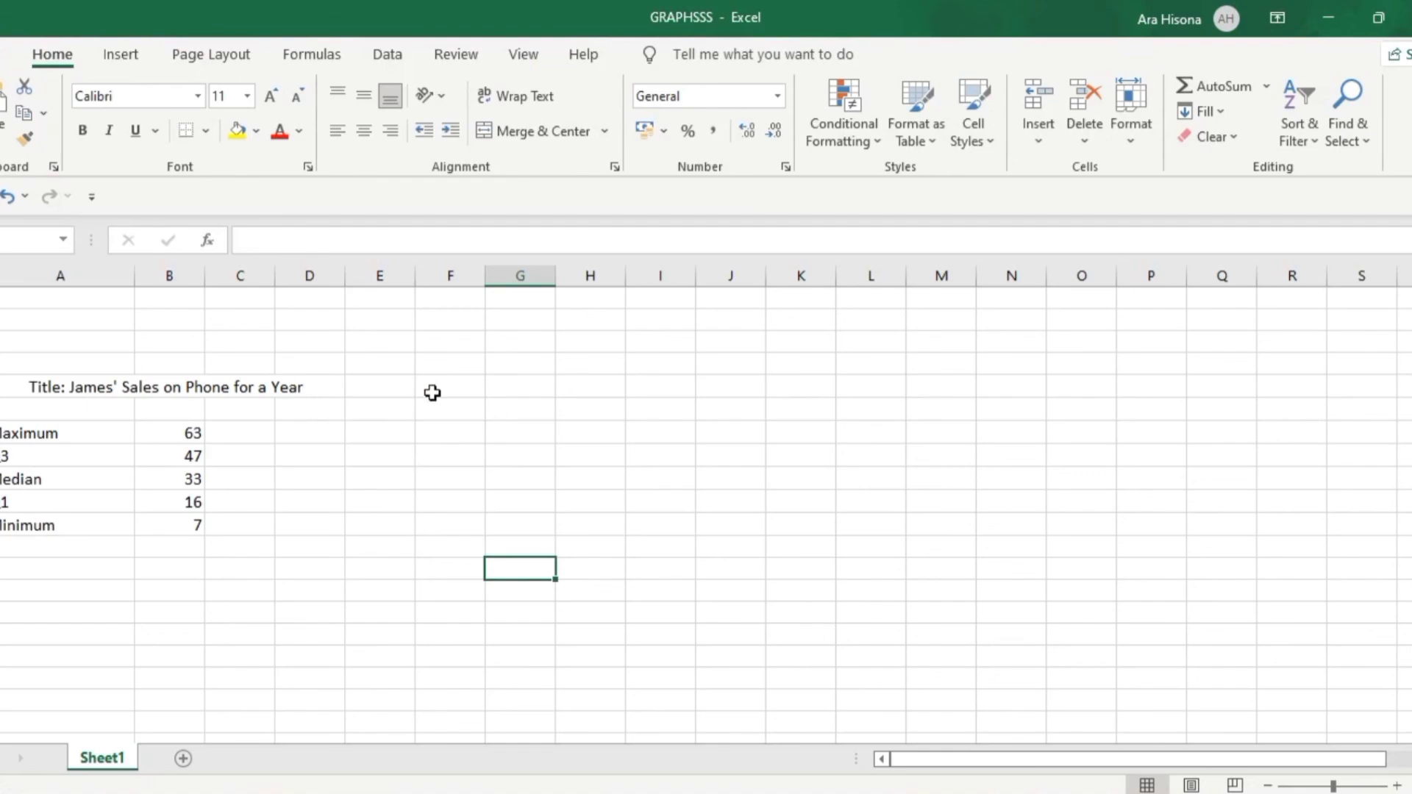
key("alt+Tab")
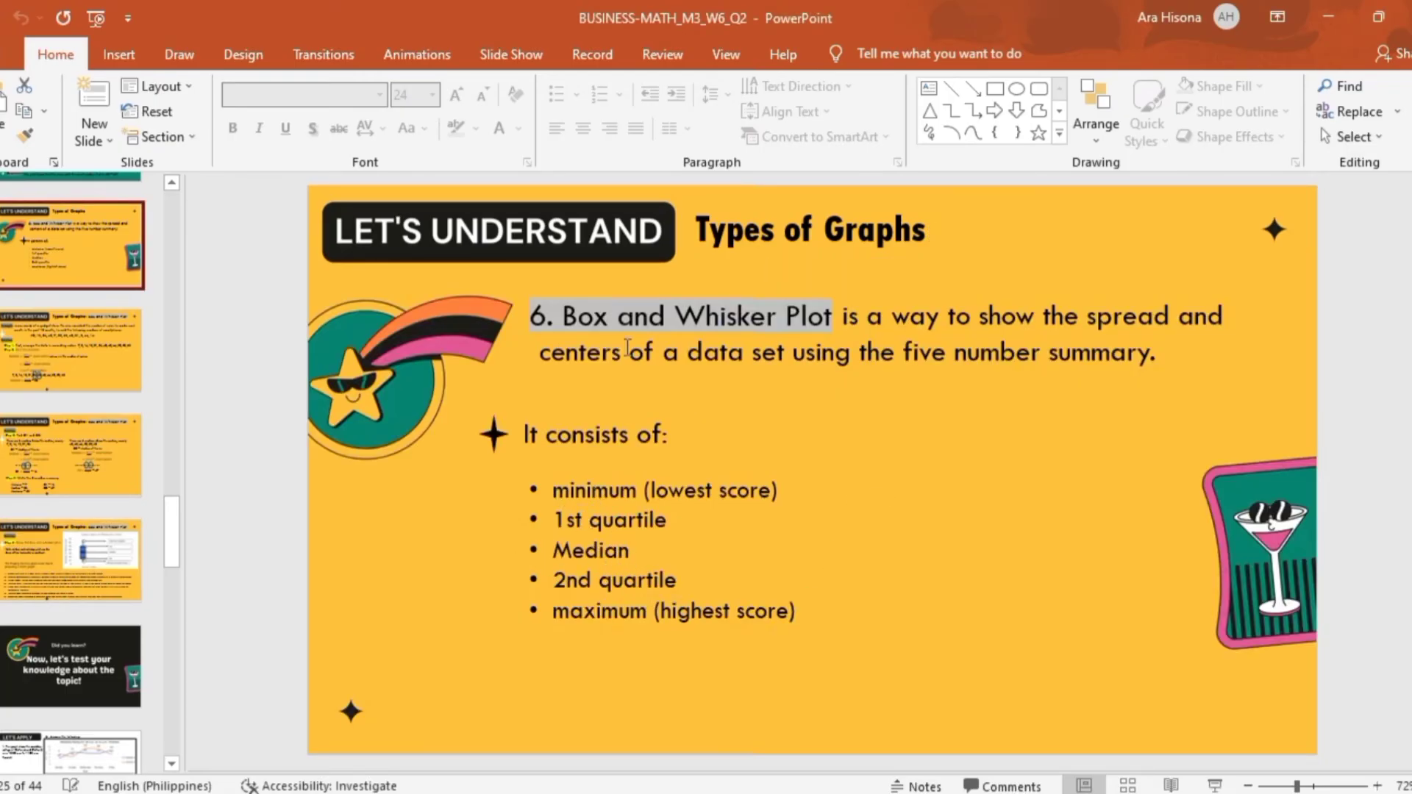
key("alt+Tab")
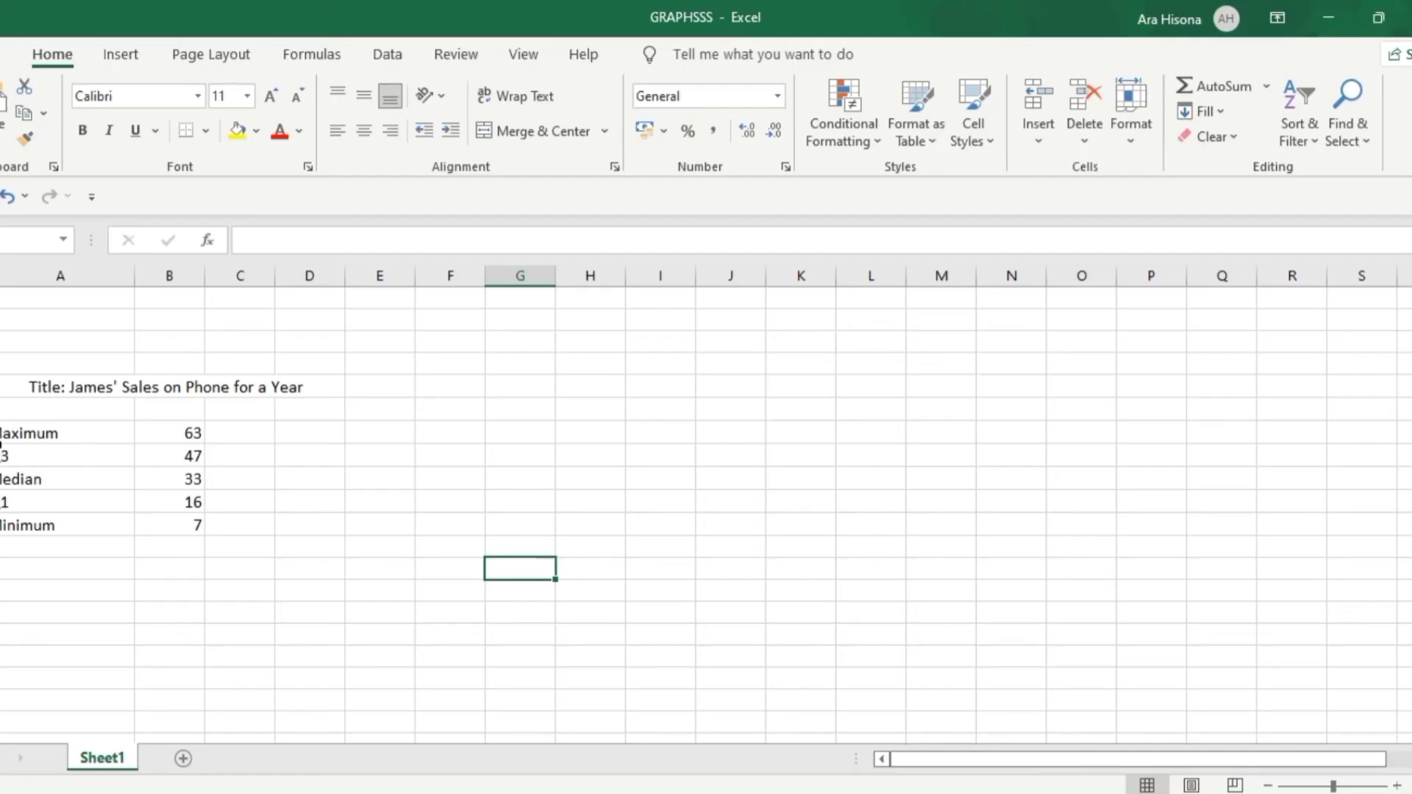
key("alt+Tab")
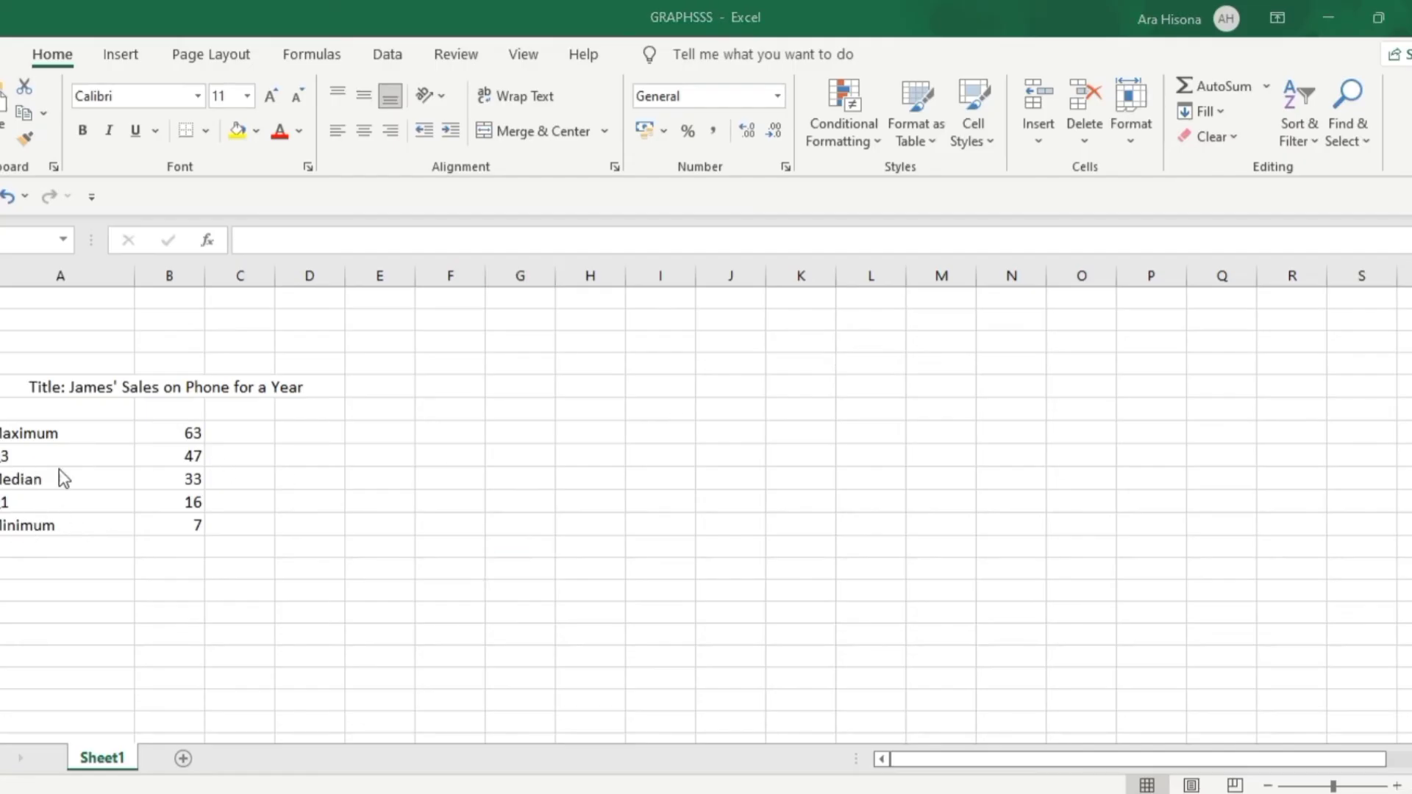
left_click(110, 441)
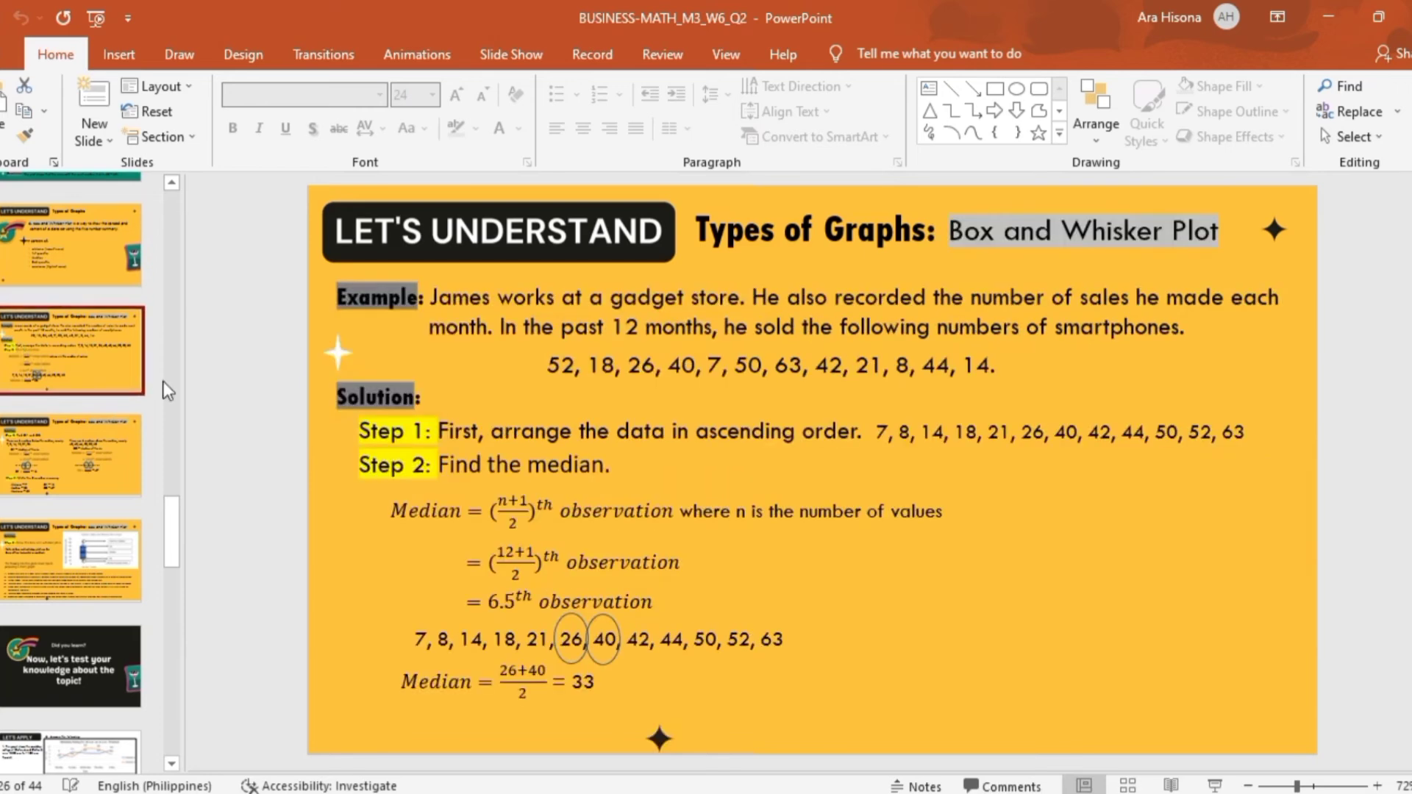
left_click(71, 366)
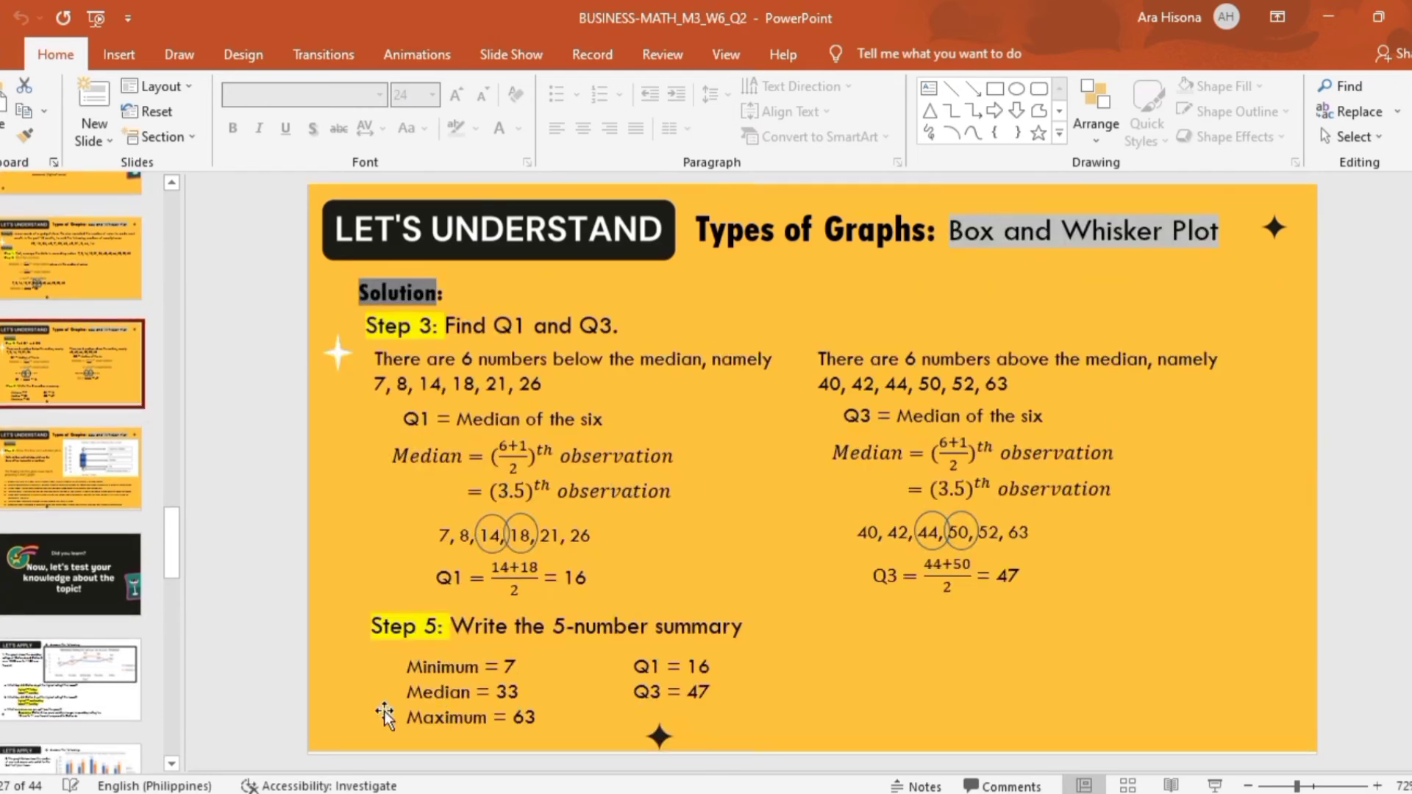
left_click(87, 486)
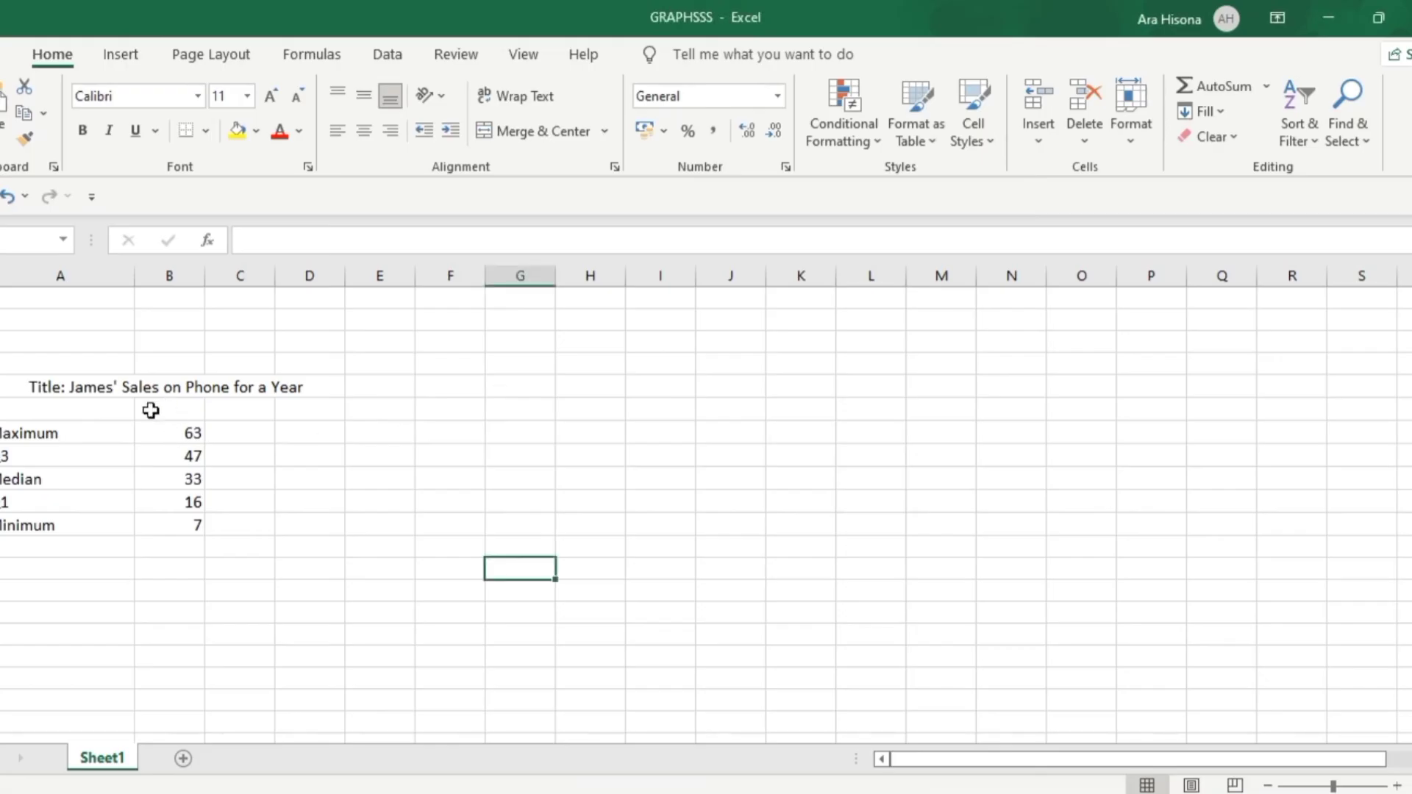
Select the five summary values from Maximum to Minimum in column B as chart data
left_click_drag(155, 425, 181, 518)
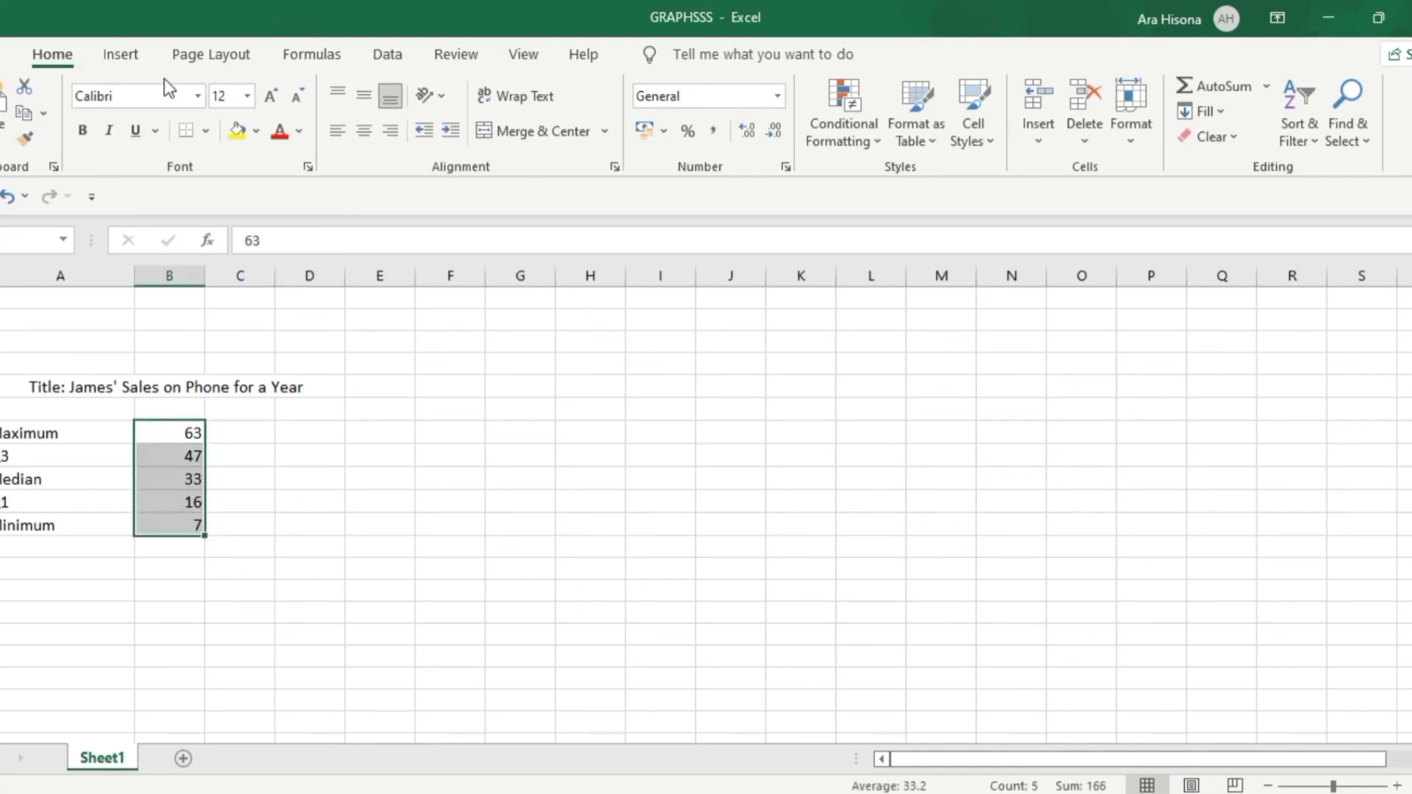
left_click(121, 53)
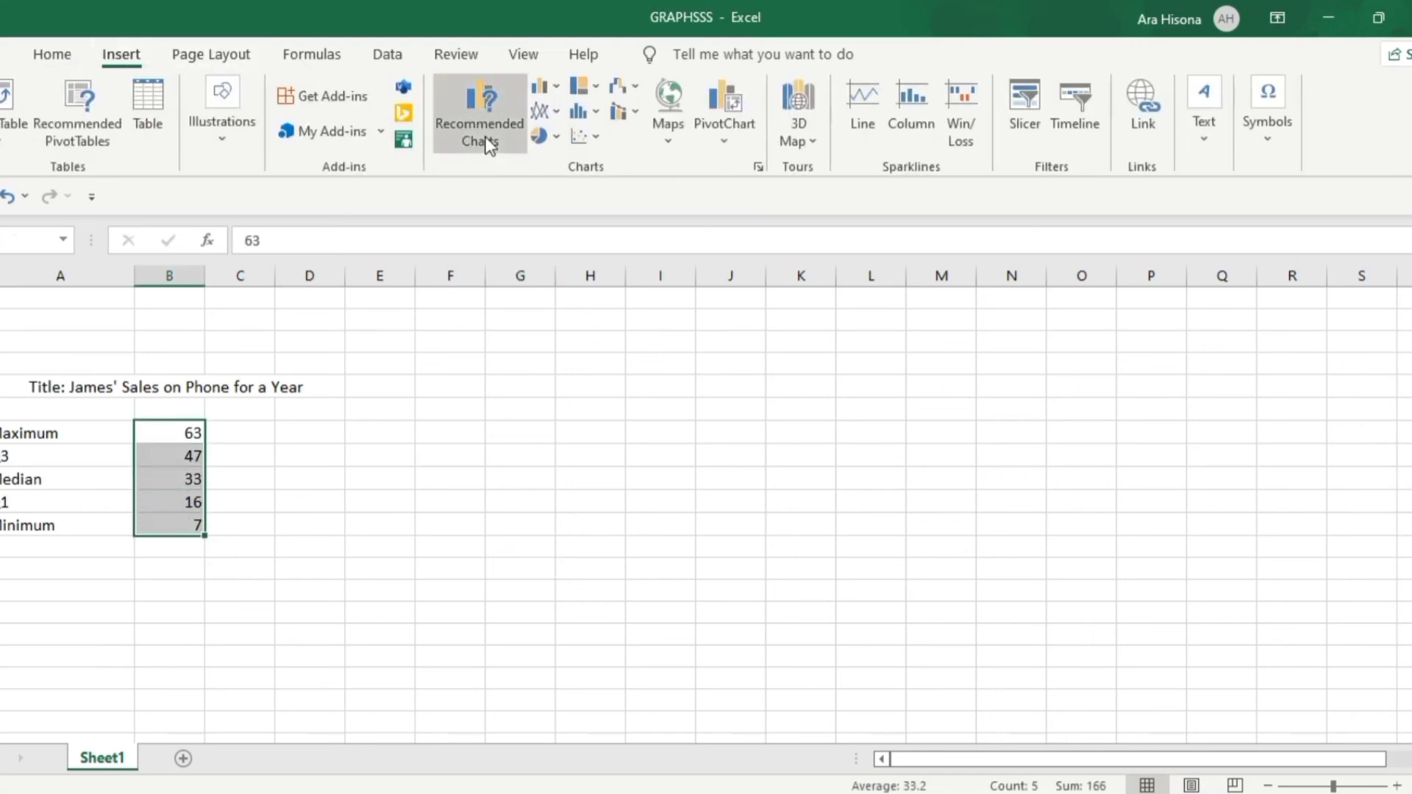
left_click(487, 144)
scroll(487, 280, "down", 5)
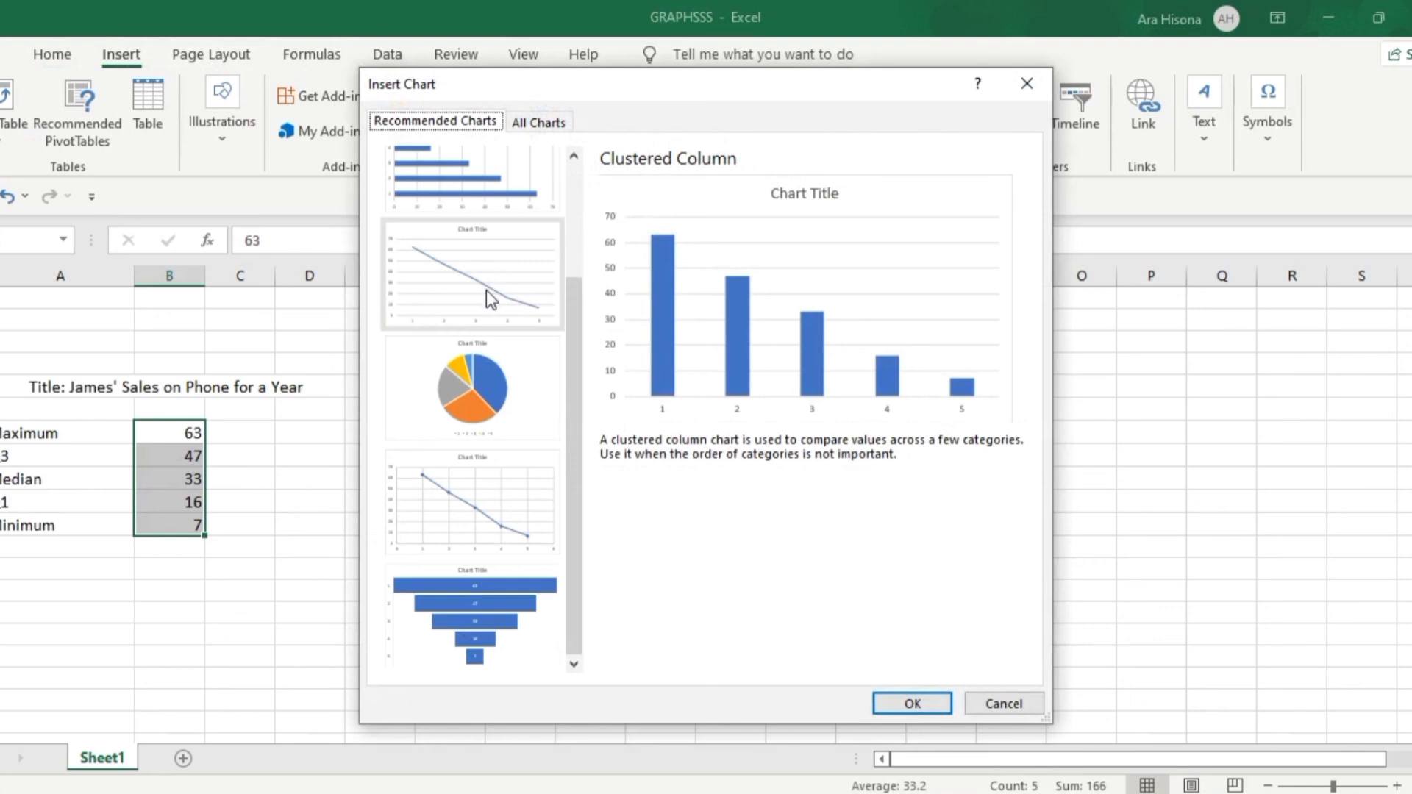
scroll(535, 157, "up", 5)
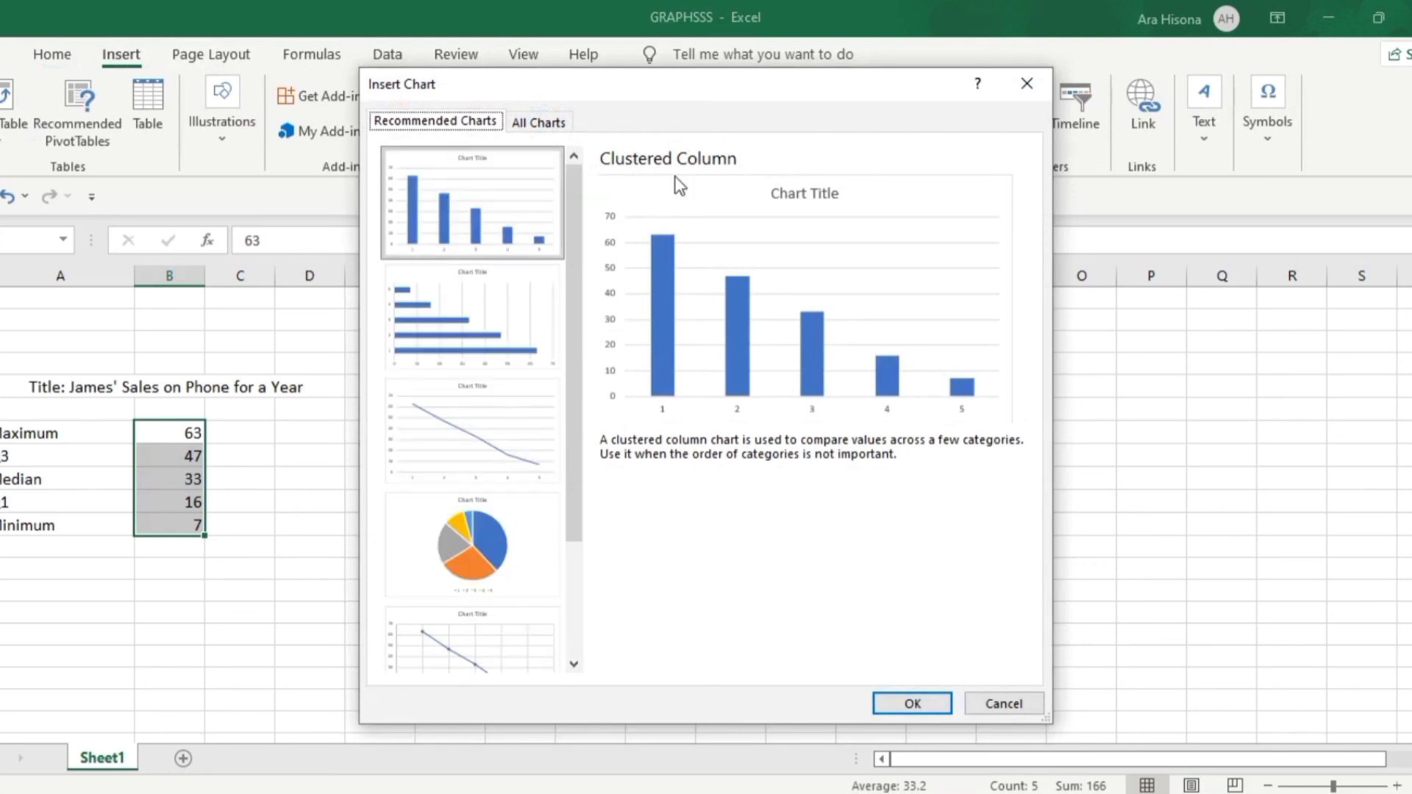
left_click(1026, 78)
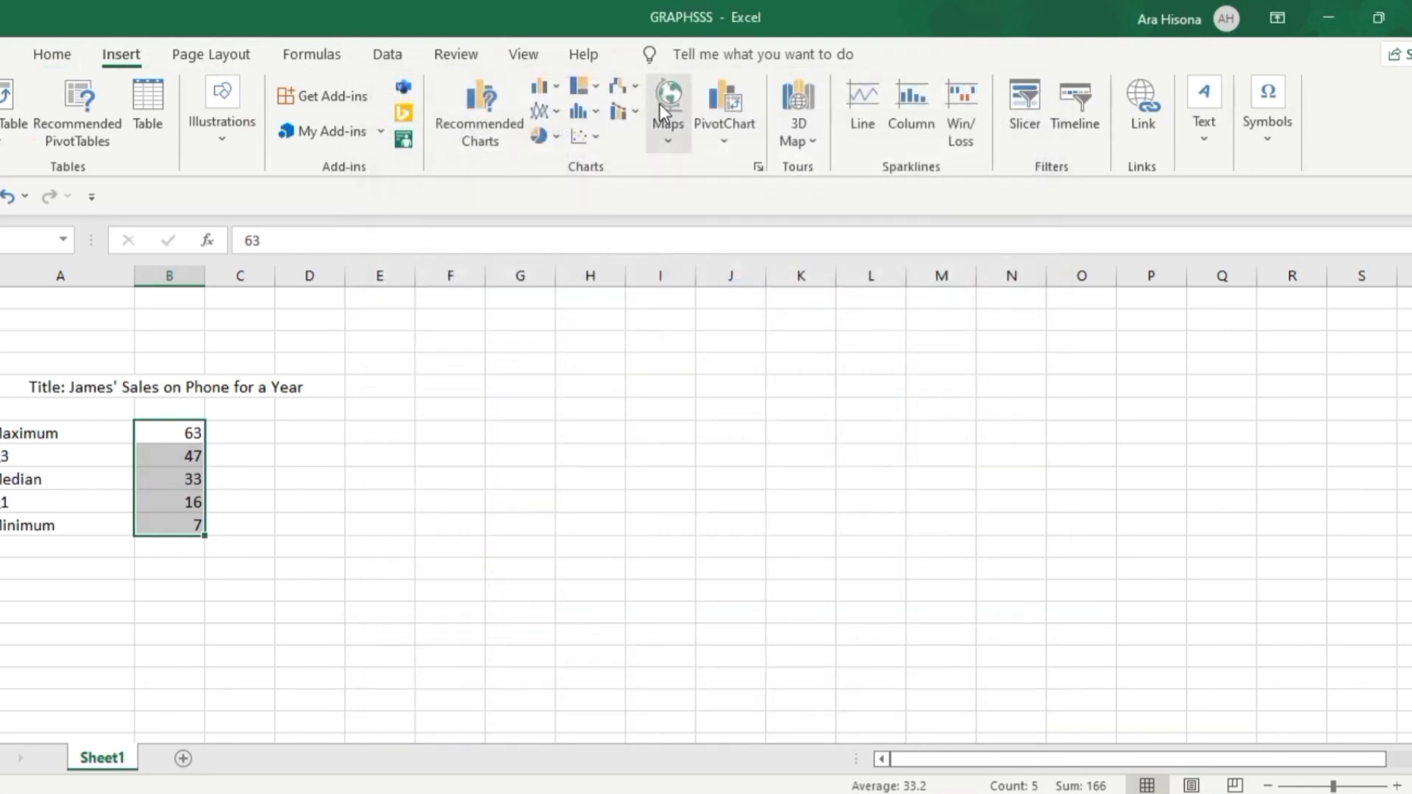
Insert a Box and Whisker chart from the selected values and enlarge it on the sheet
left_click(586, 112)
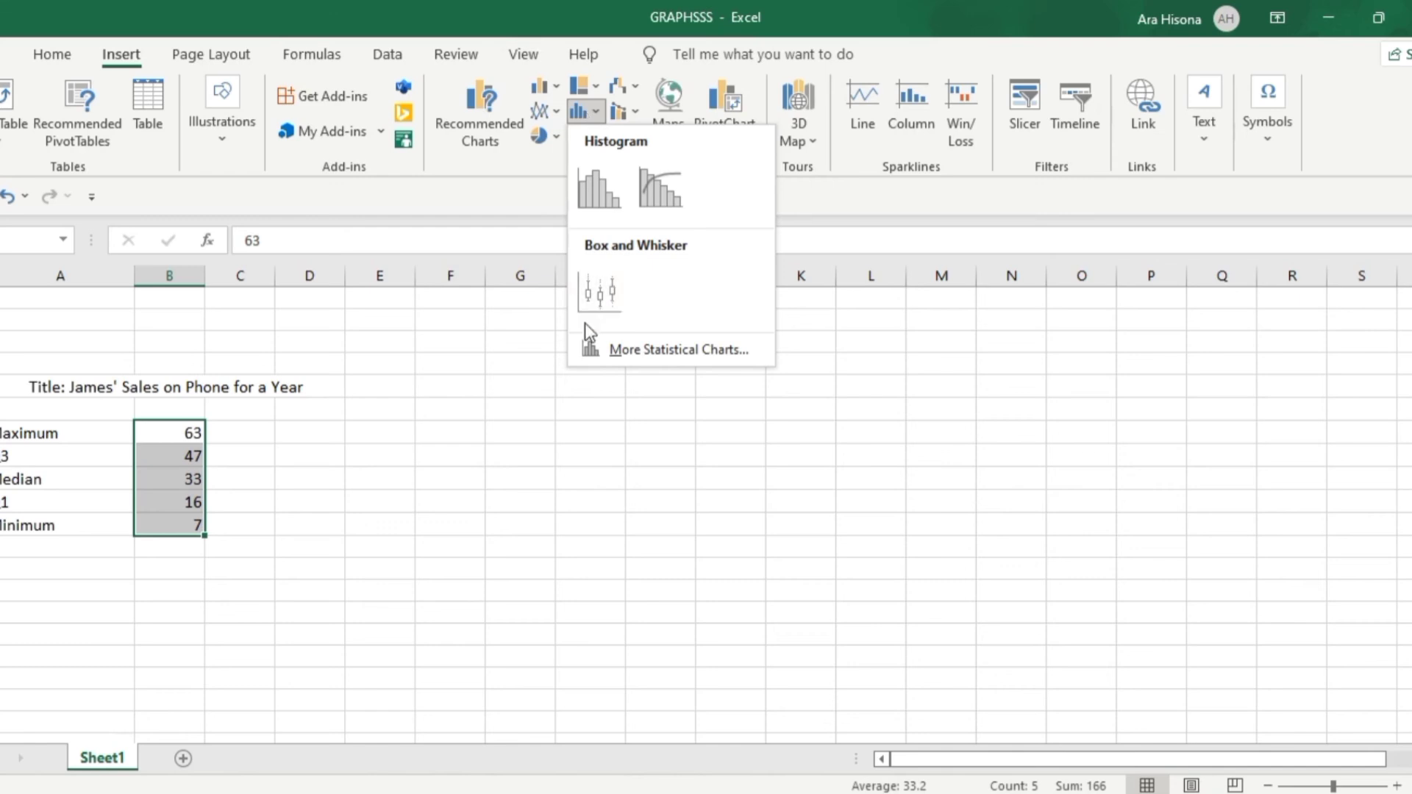
left_click(595, 291)
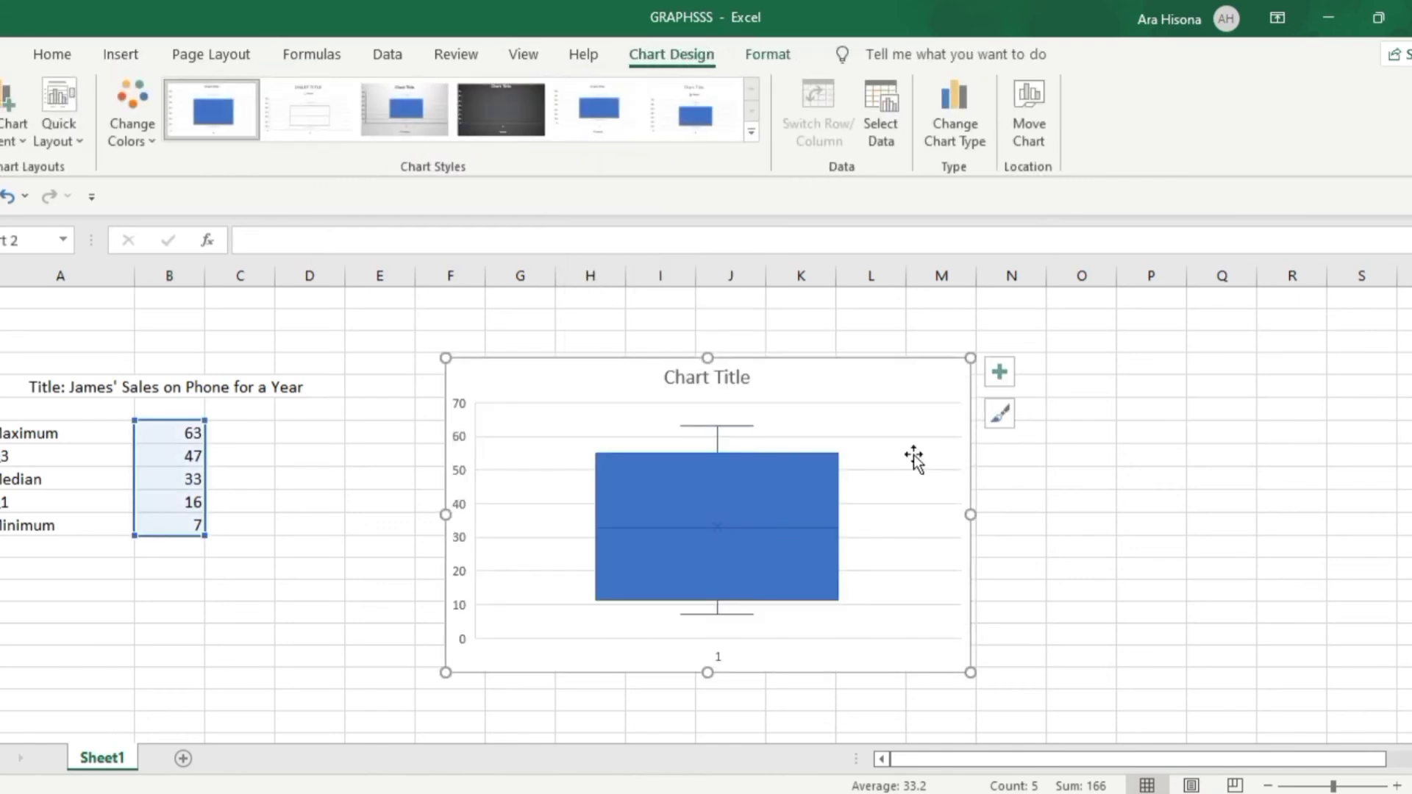
left_click_drag(970, 671, 1070, 702)
left_click(691, 494)
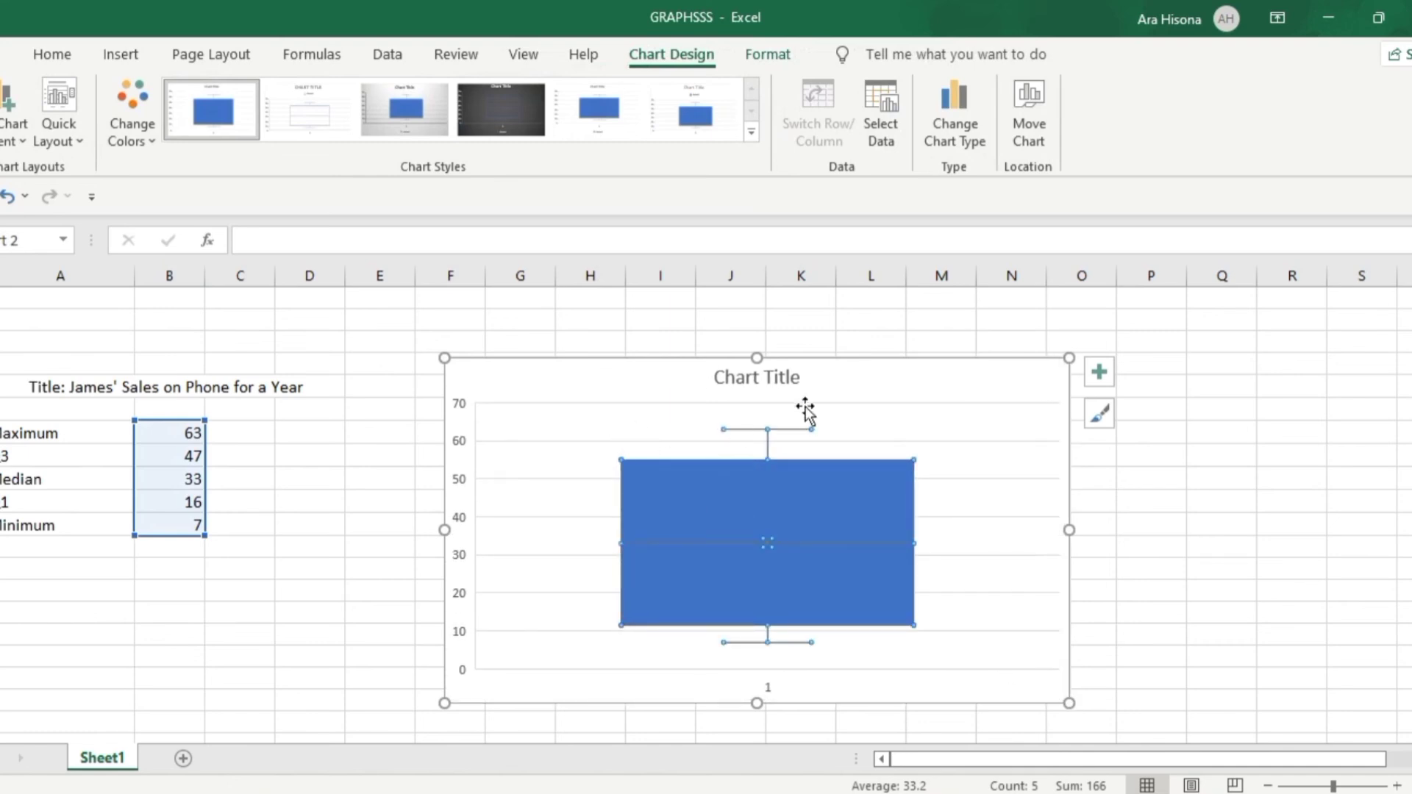
Replace the box plot's title with the phone sales title copied from the worksheet's title cell, omitting the "Title:" prefix
left_click(766, 383)
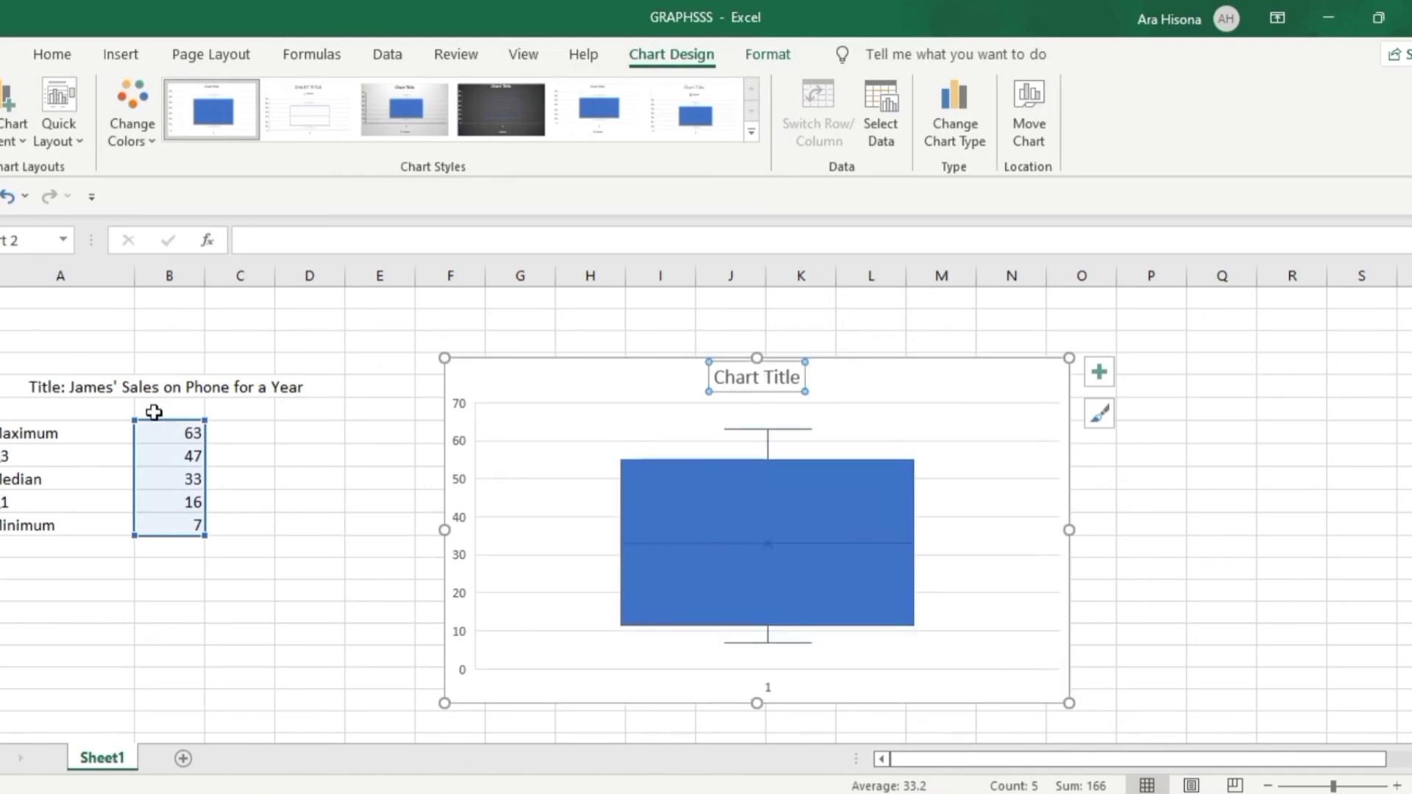
left_click(81, 403)
left_click(87, 384)
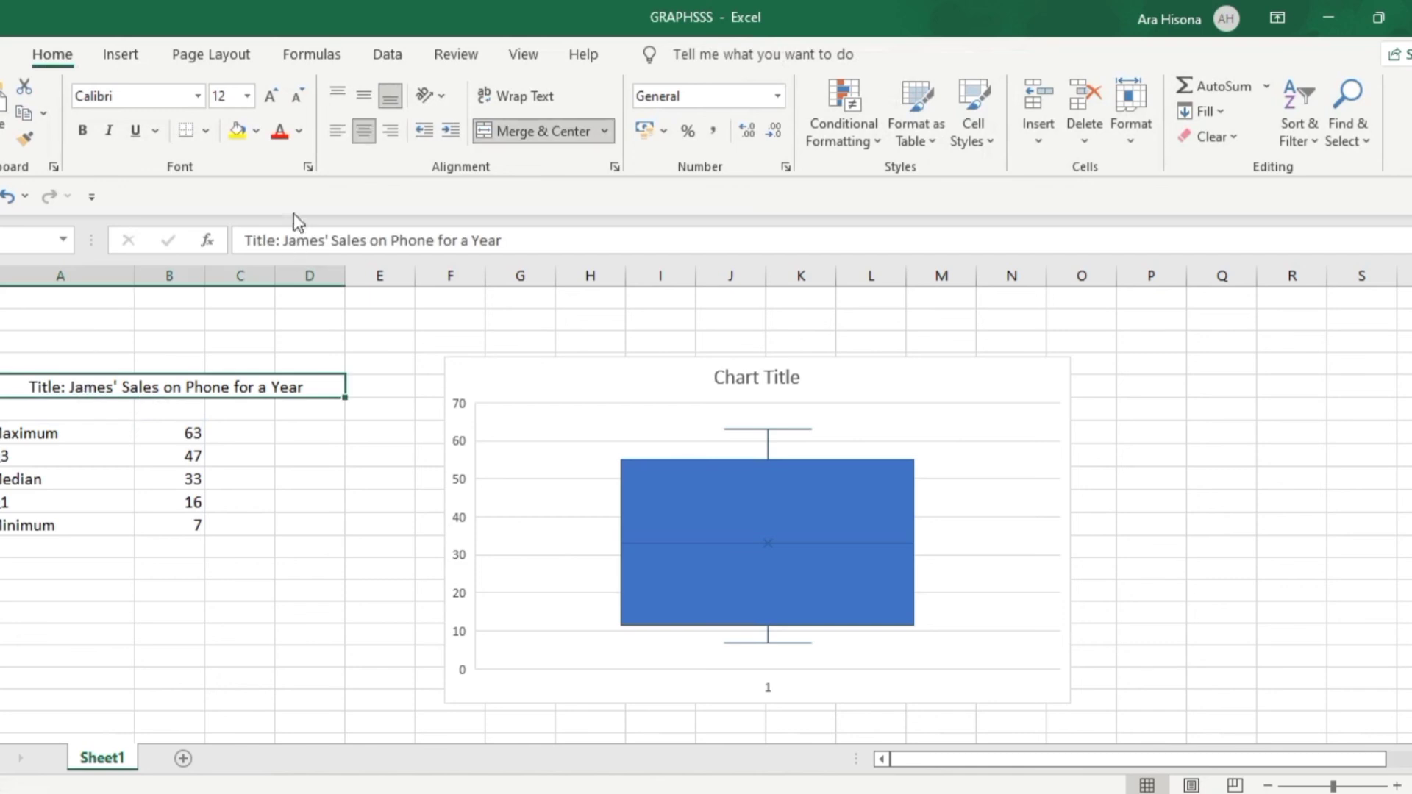
left_click_drag(286, 240, 536, 236)
key("ctrl+c")
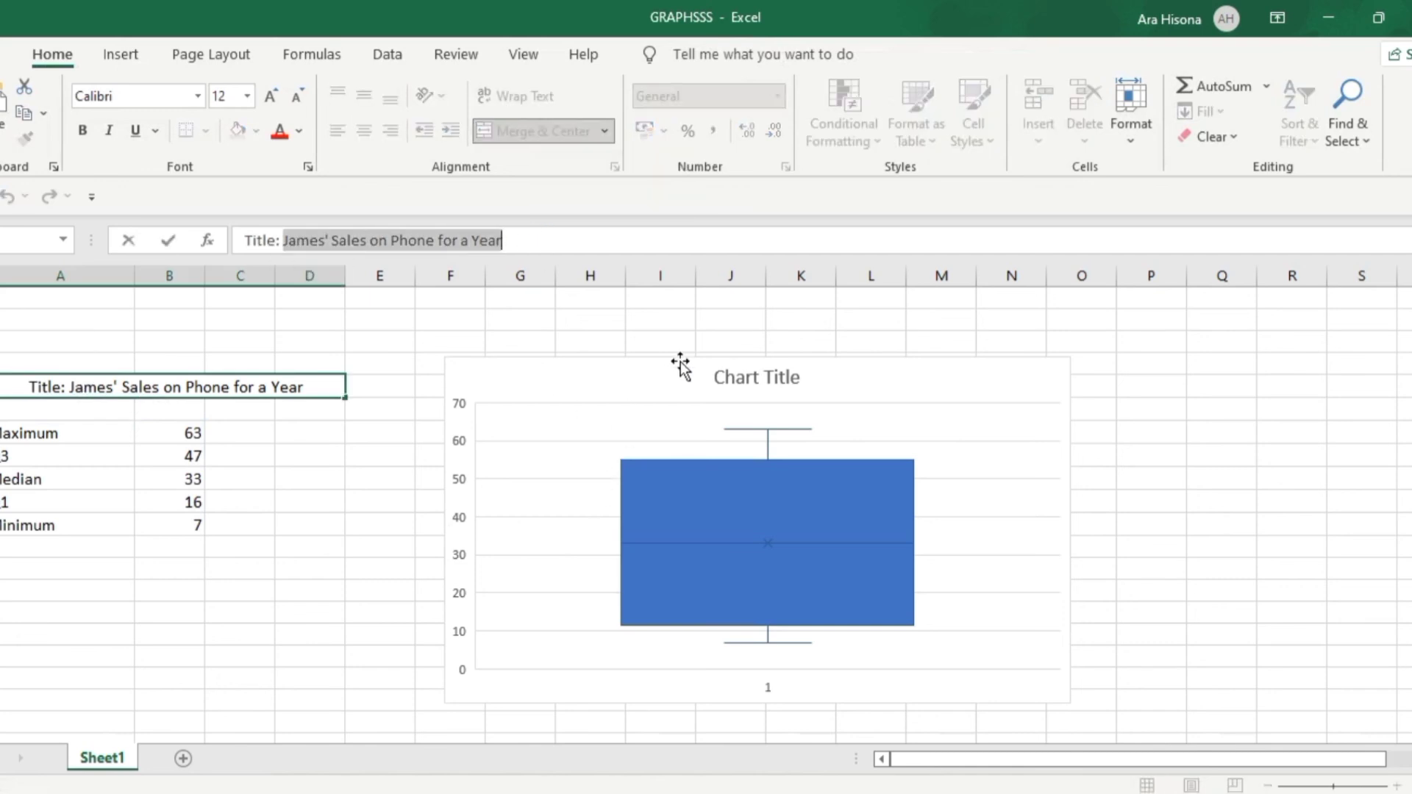
left_click(741, 359)
double_click(743, 375)
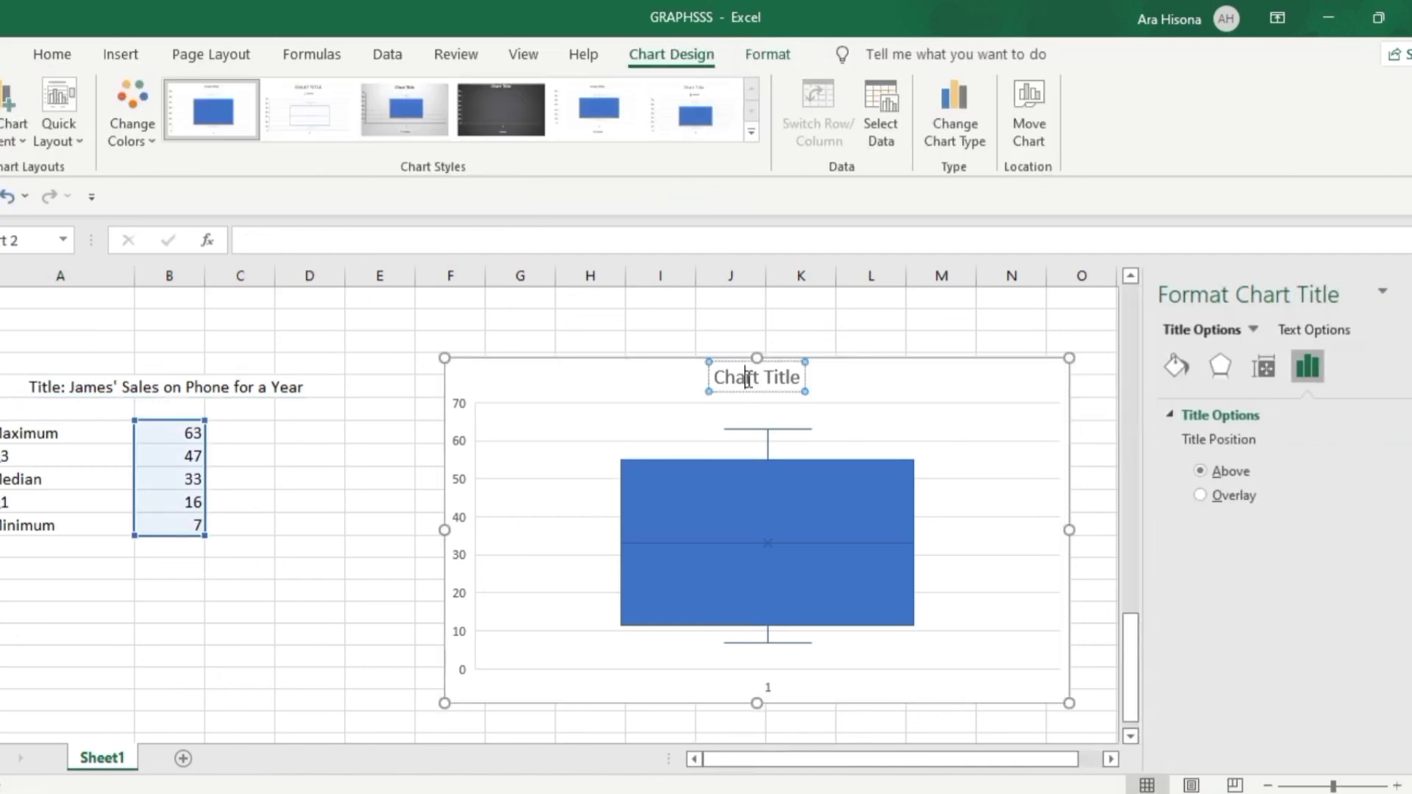
double_click(749, 378)
key("ctrl+a")
key("ctrl+v")
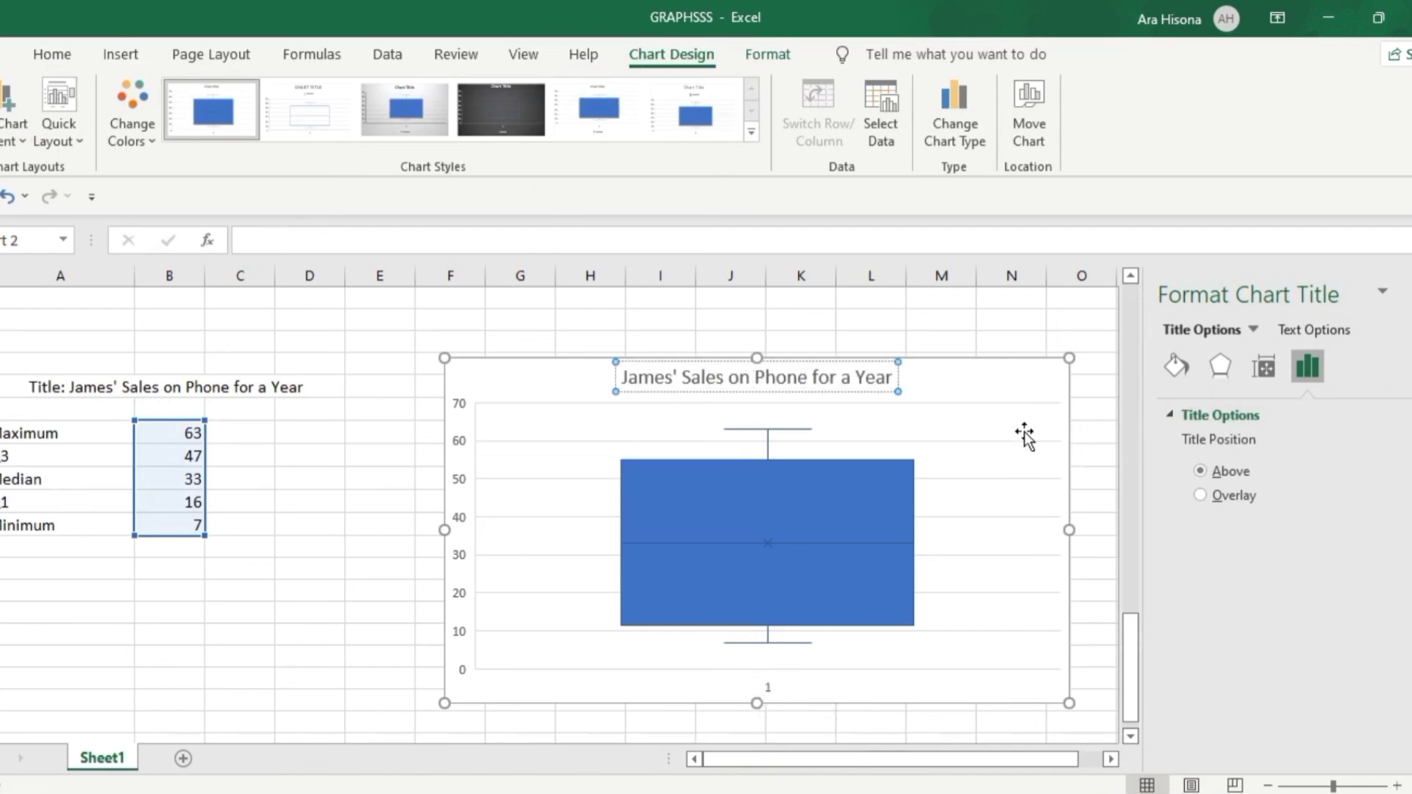
Add axis titles to the box plot, check the example chart's axis labels on the PowerPoint slide and return to Excel
left_click(1027, 362)
left_click(1098, 372)
left_click(1151, 420)
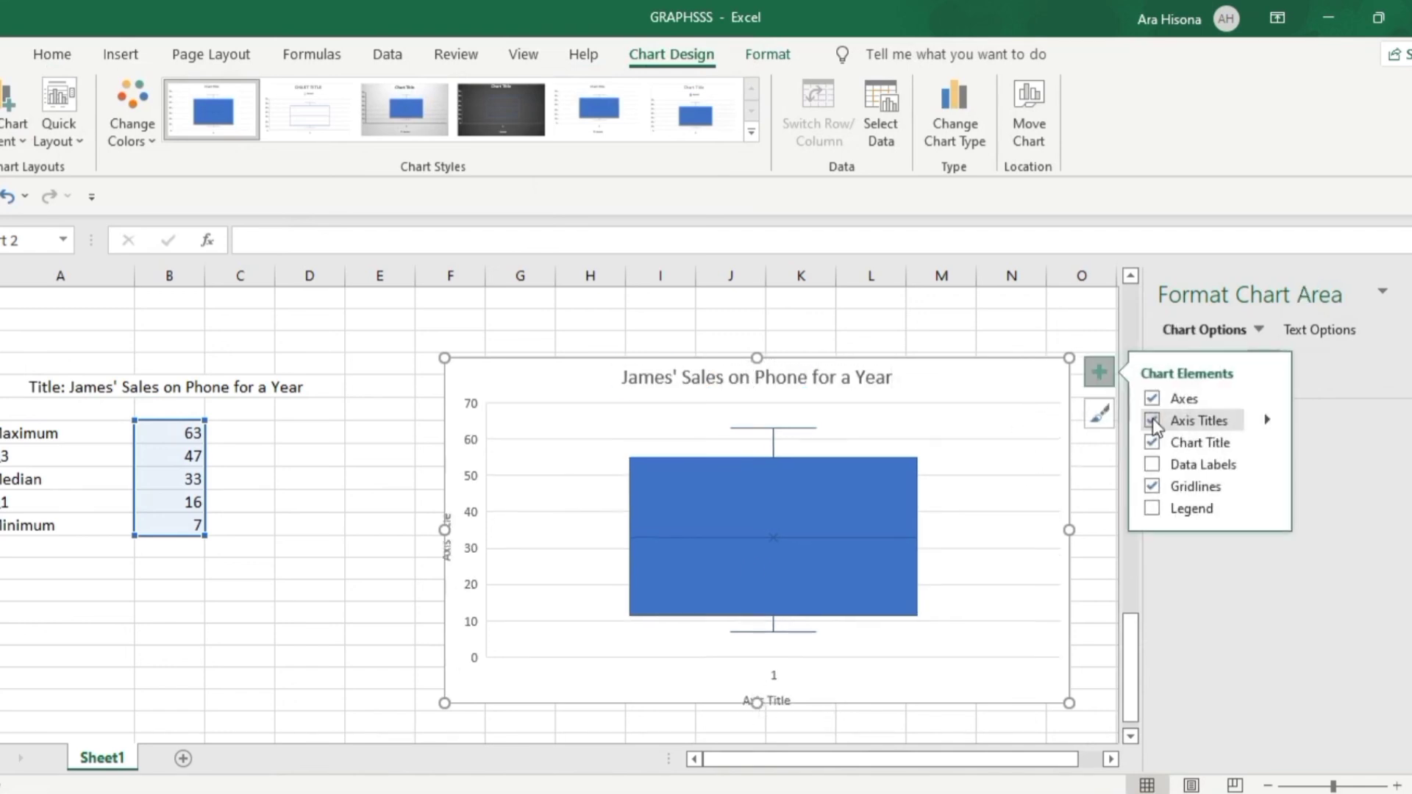
key("alt+Tab")
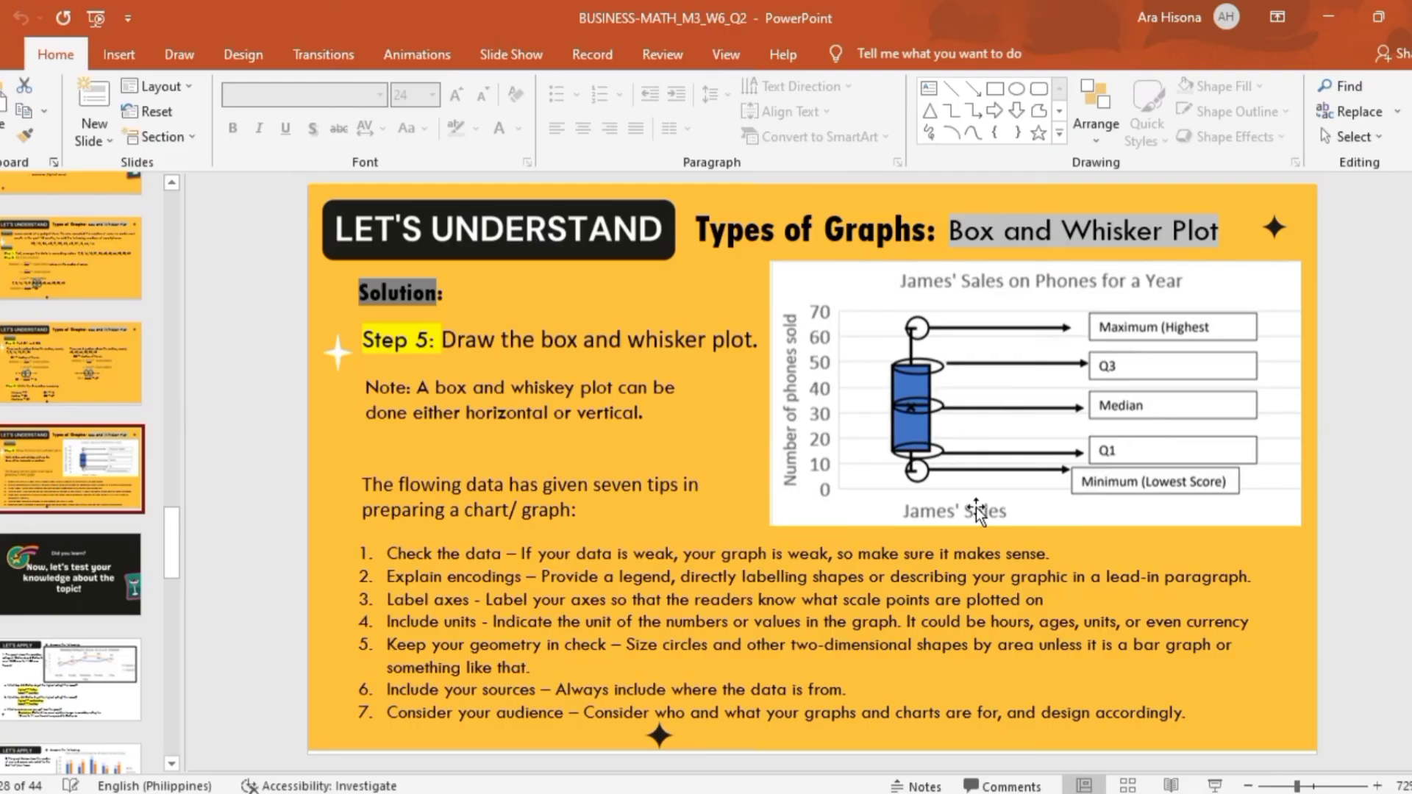
key("alt+Tab")
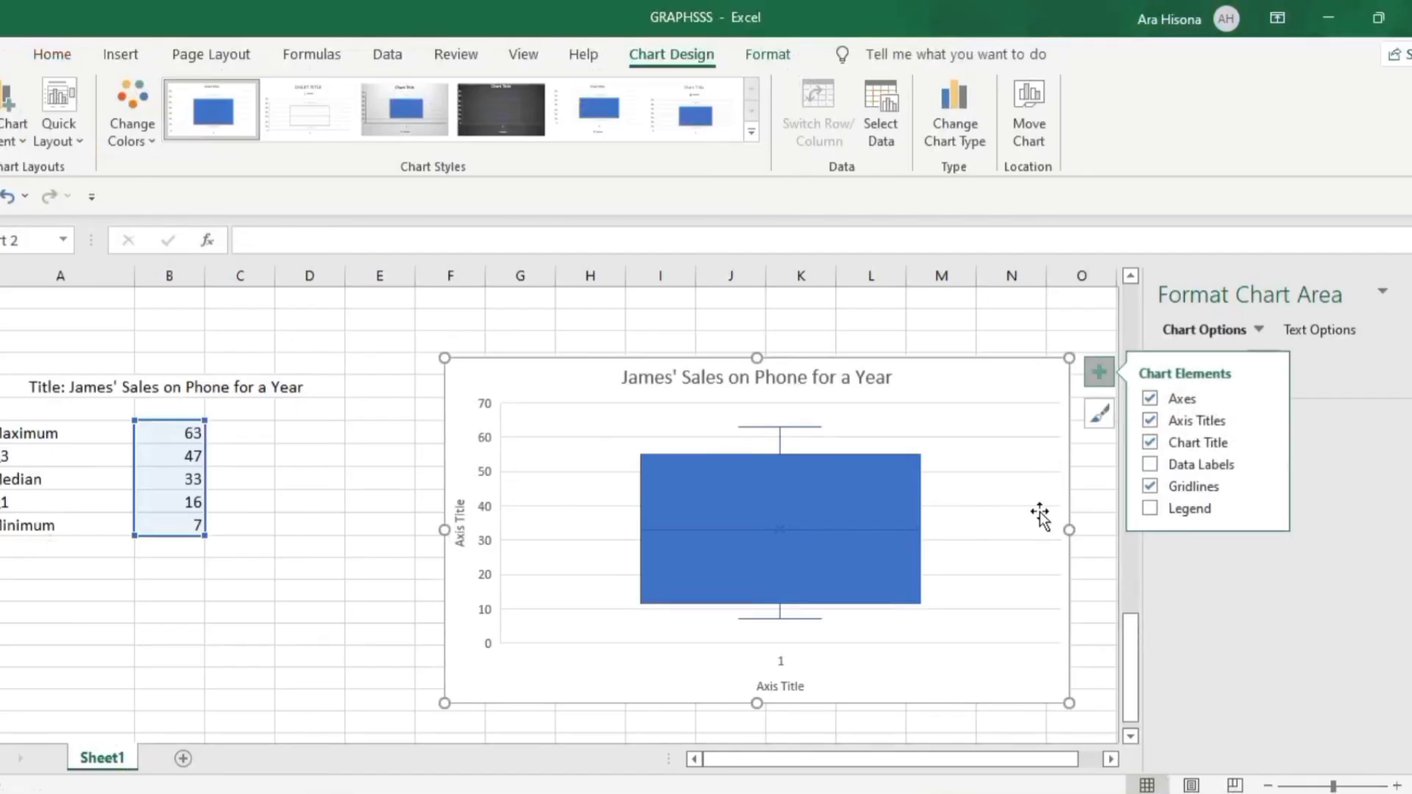
Add data labels to the box plot and set its horizontal axis title to the seller's possessive first name followed by "Sold"
left_click(1159, 462)
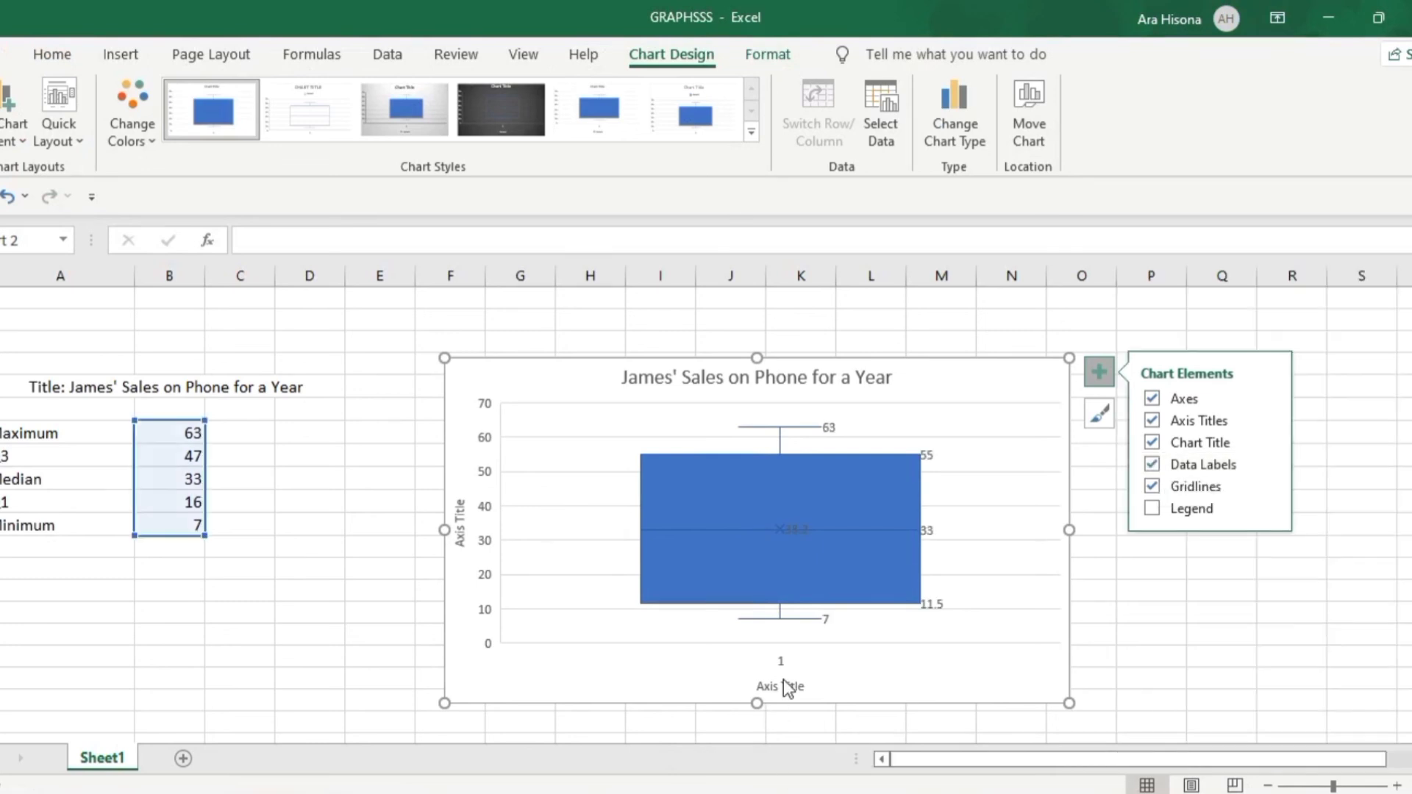
left_click(783, 685)
double_click(784, 683)
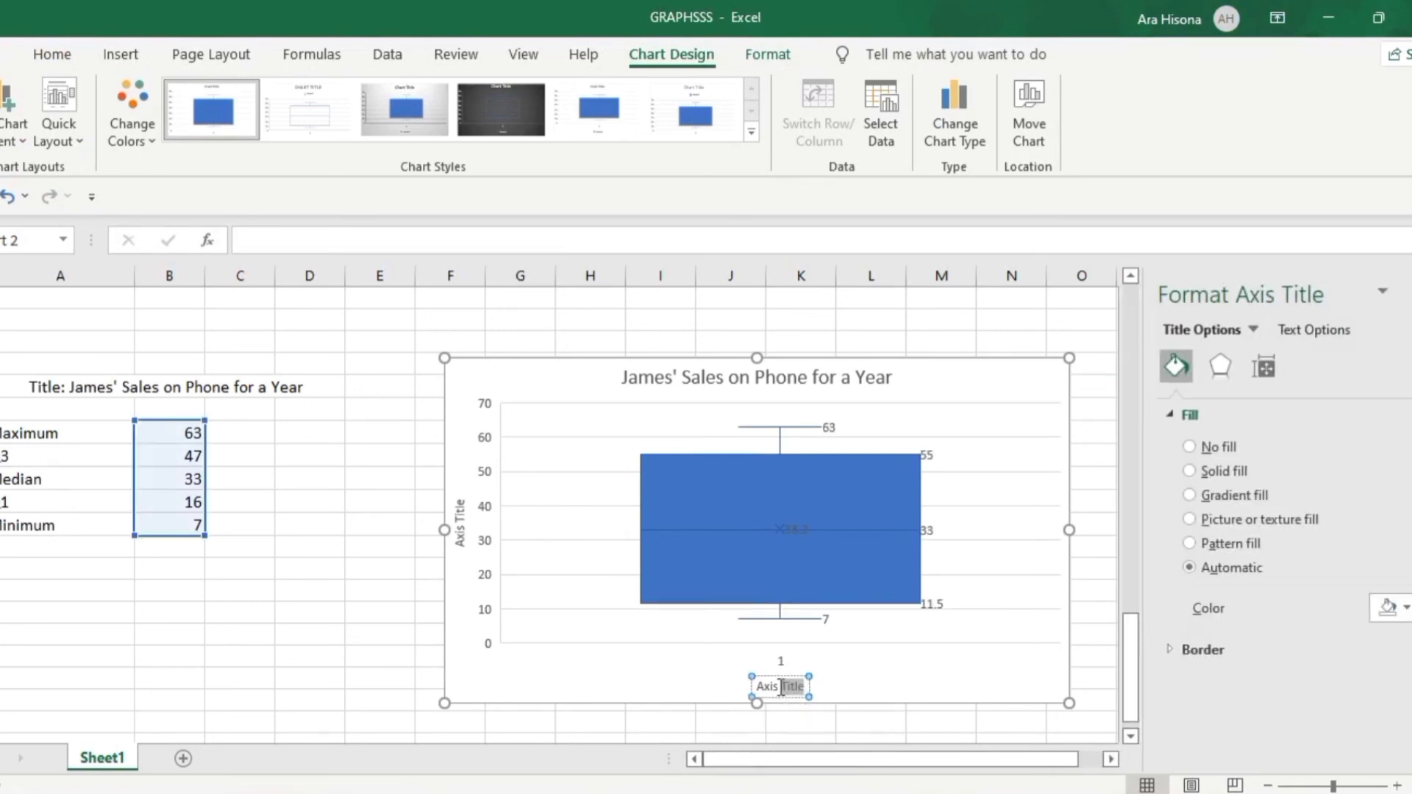
double_click(781, 687)
left_click(780, 688)
triple_click(781, 686)
type("James")
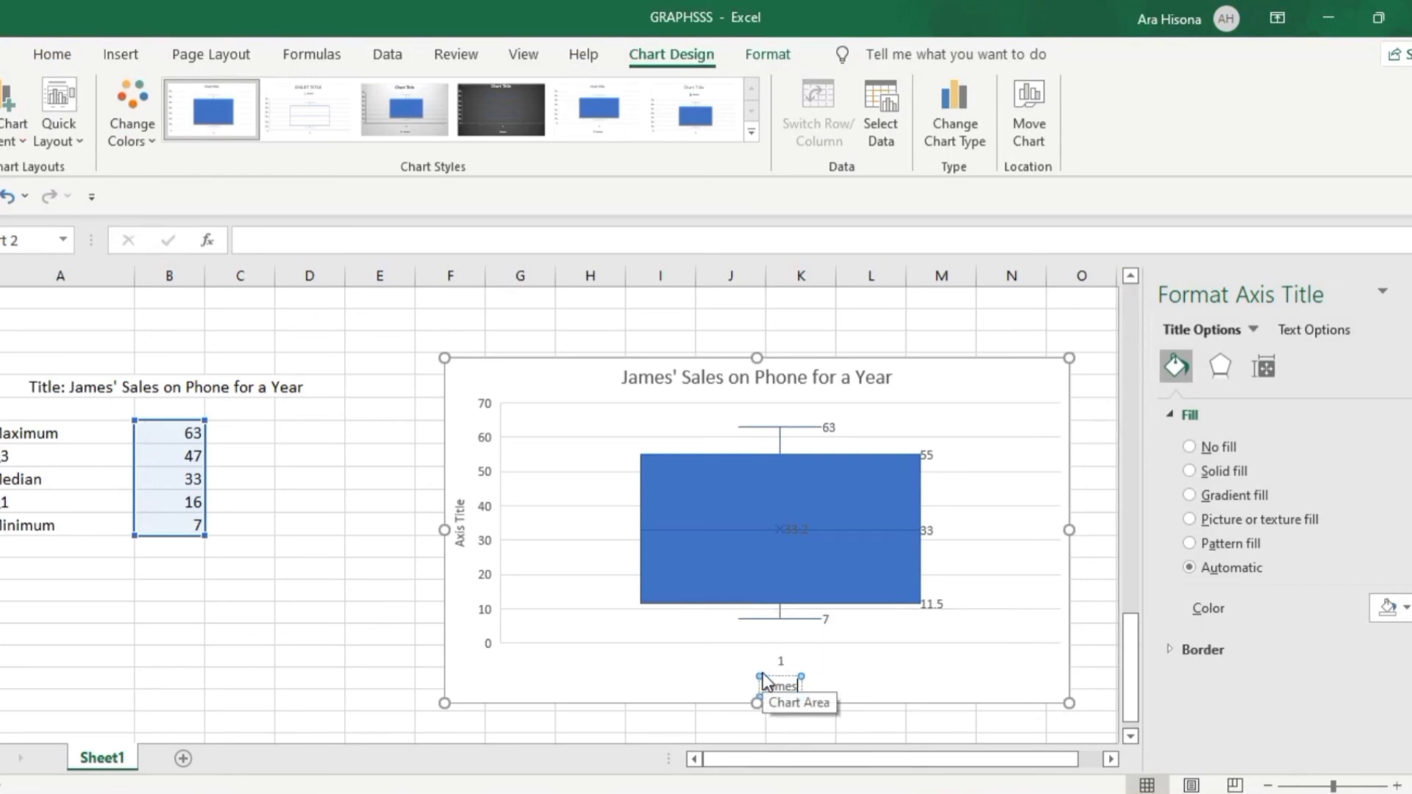
type("' Sold")
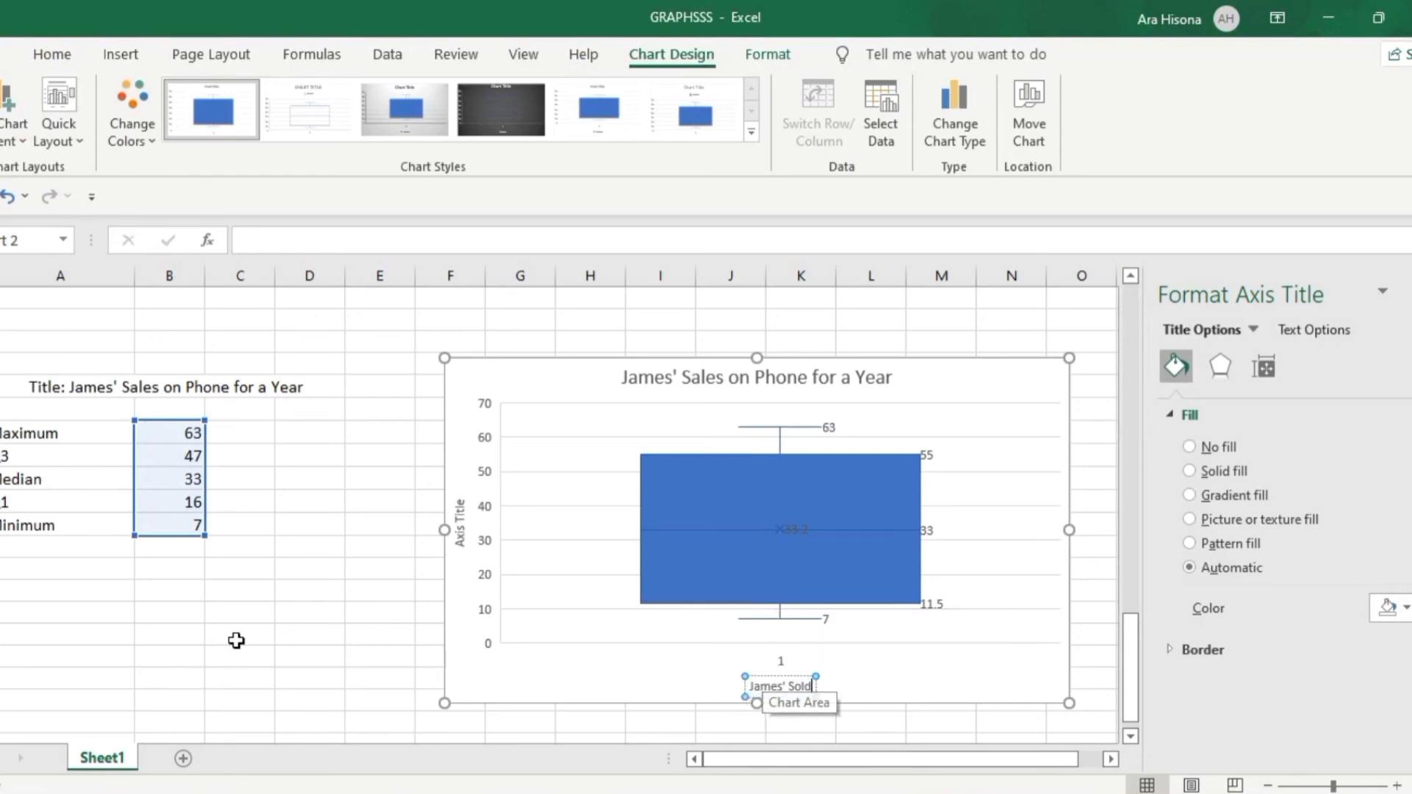
Check the example plot's axis label on the PowerPoint slide, return to Excel and set the vertical axis title to "Number of Phones Sold"
key("alt+Tab")
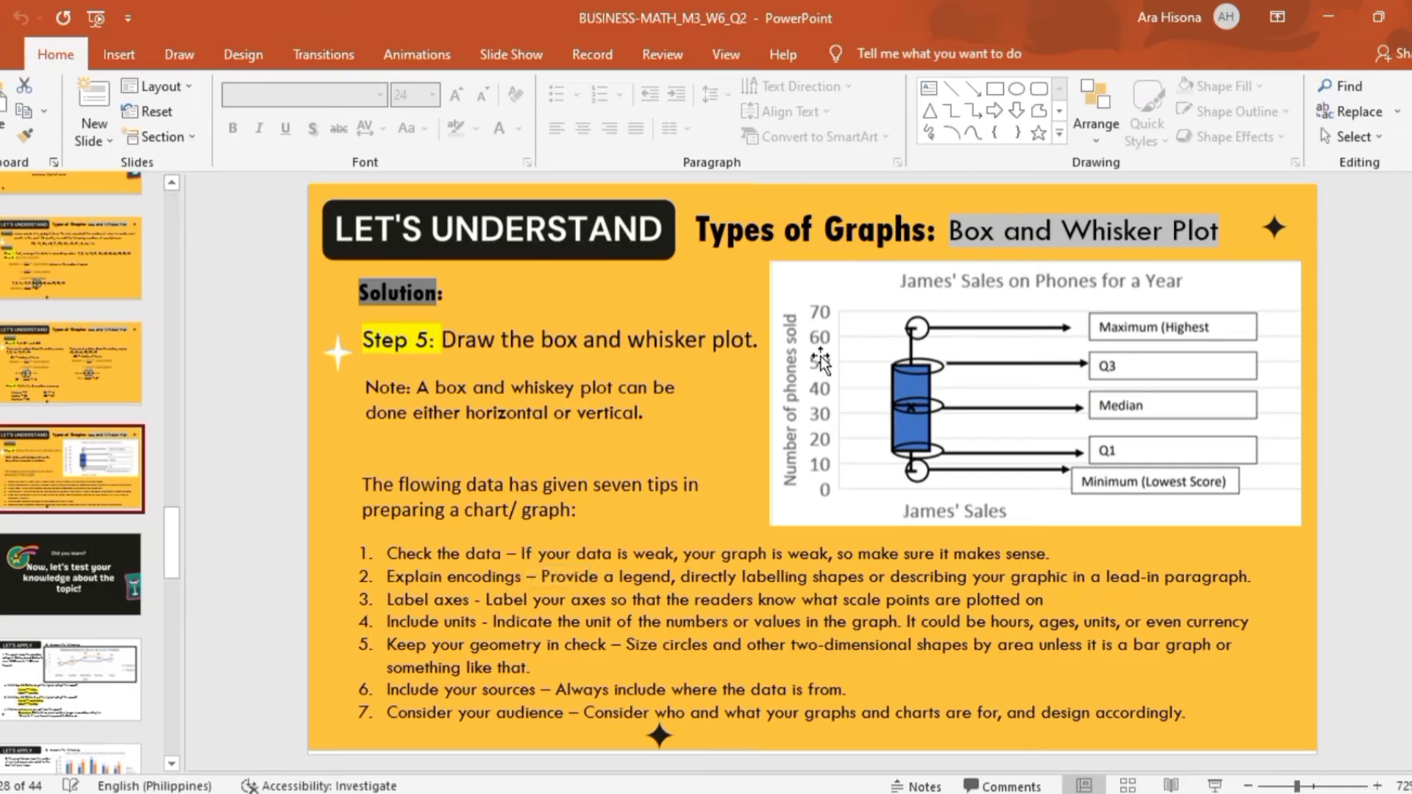
key("alt+Tab")
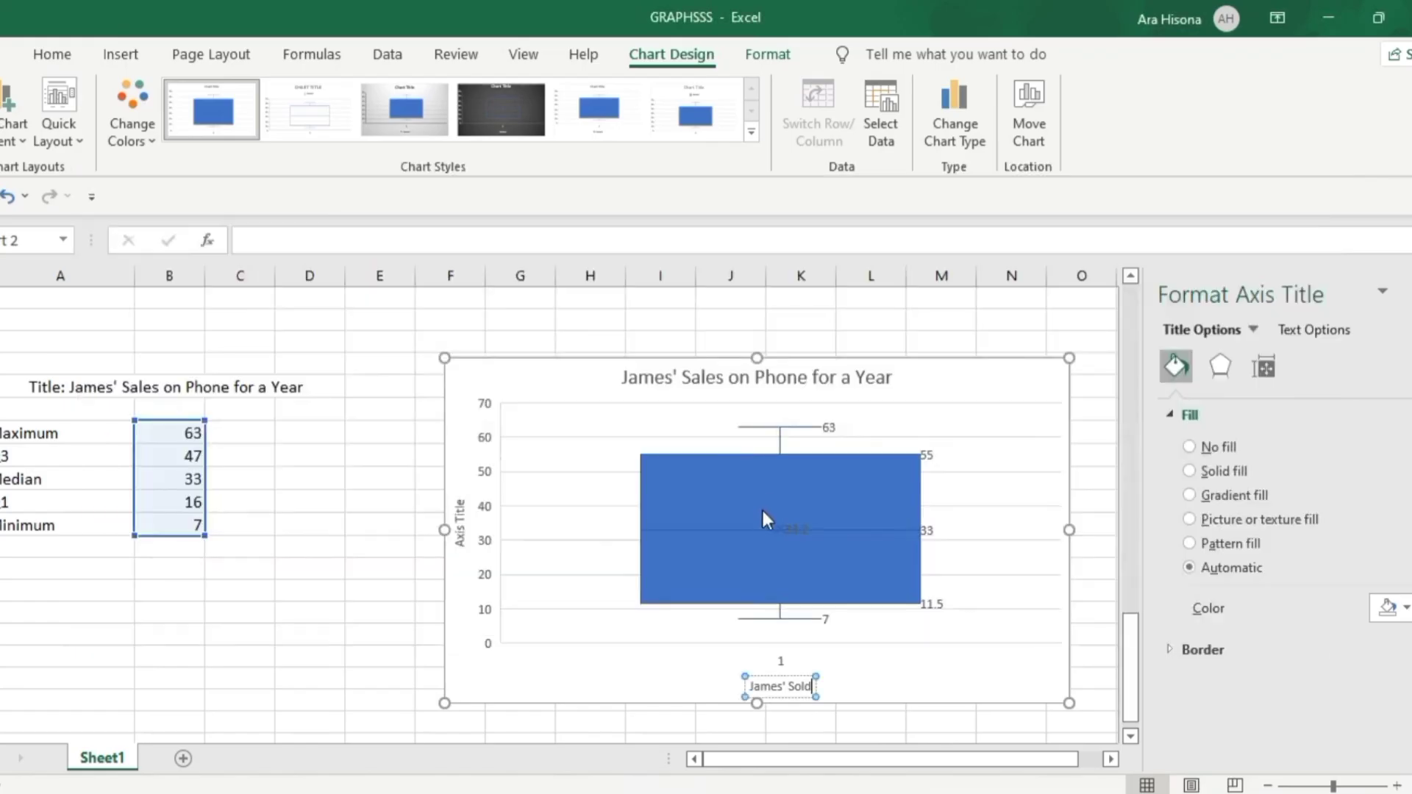
left_click(463, 533)
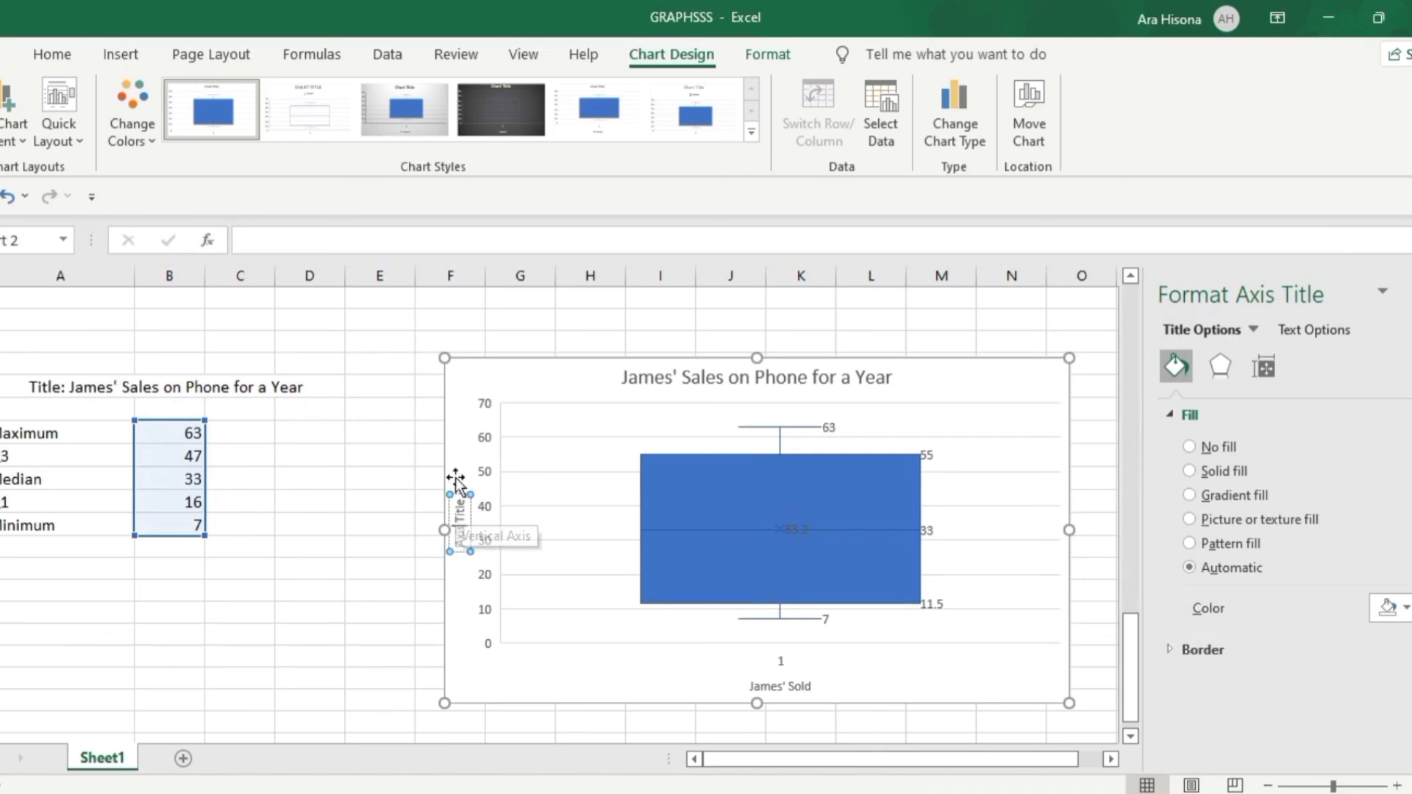
left_click(459, 508)
double_click(458, 507)
type("Number o")
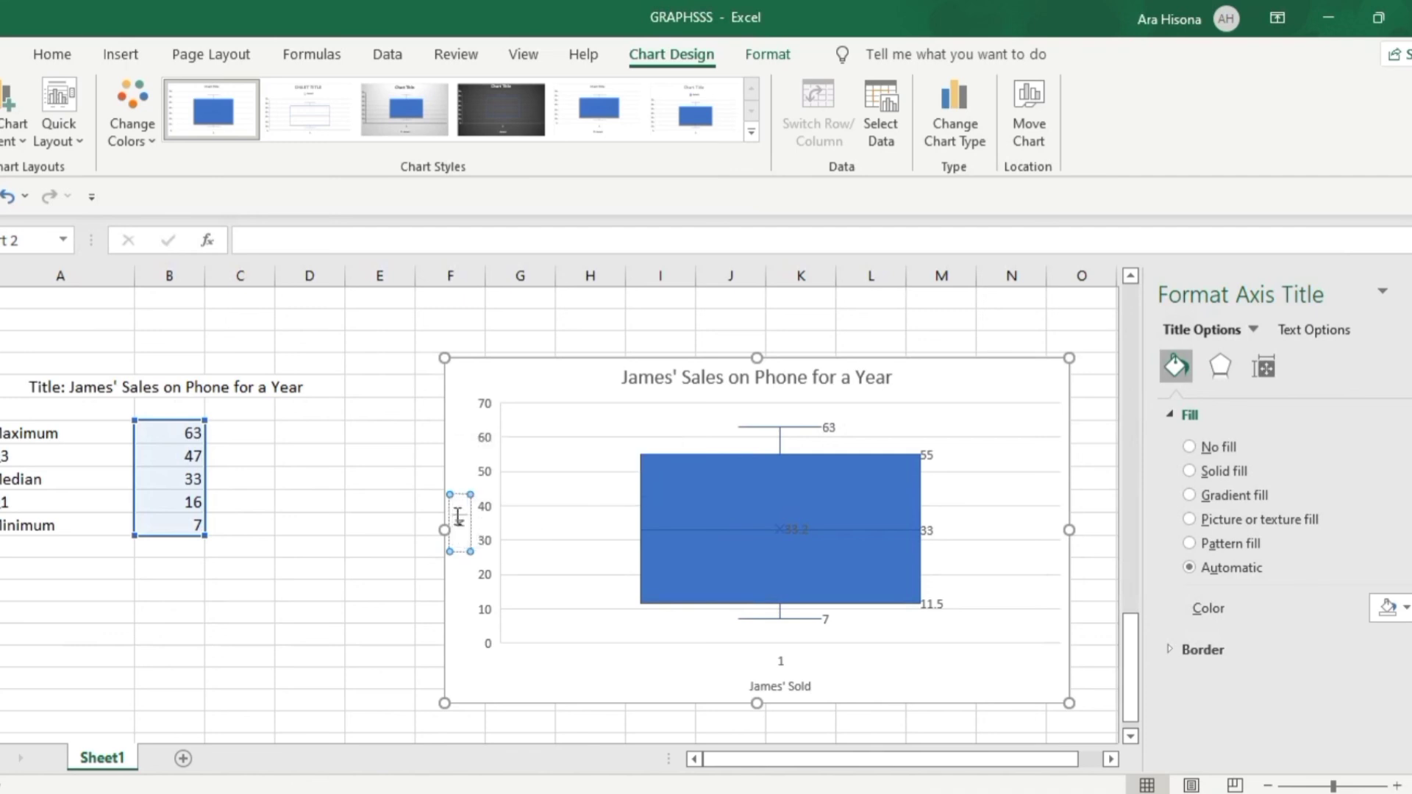
type("f")
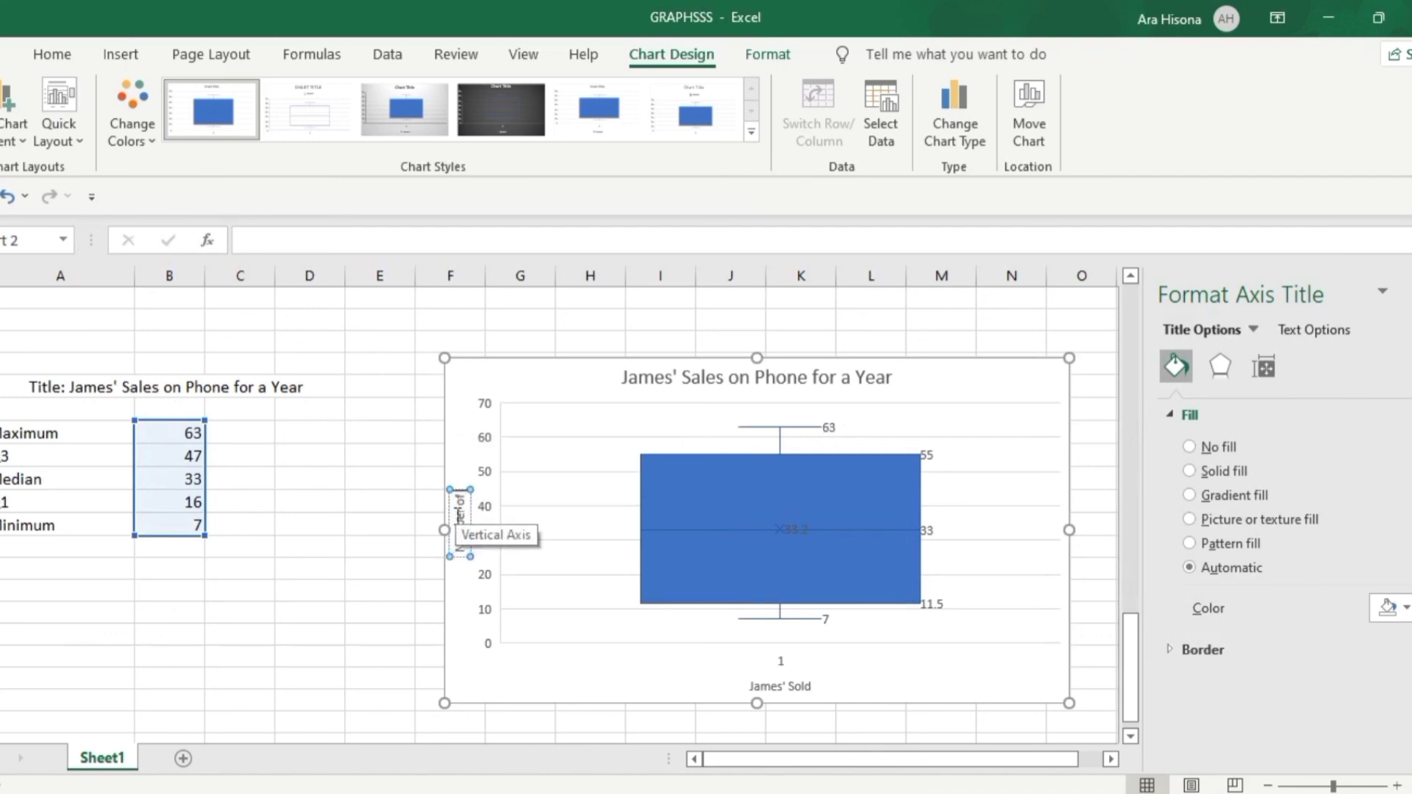
type(" Phones Sold")
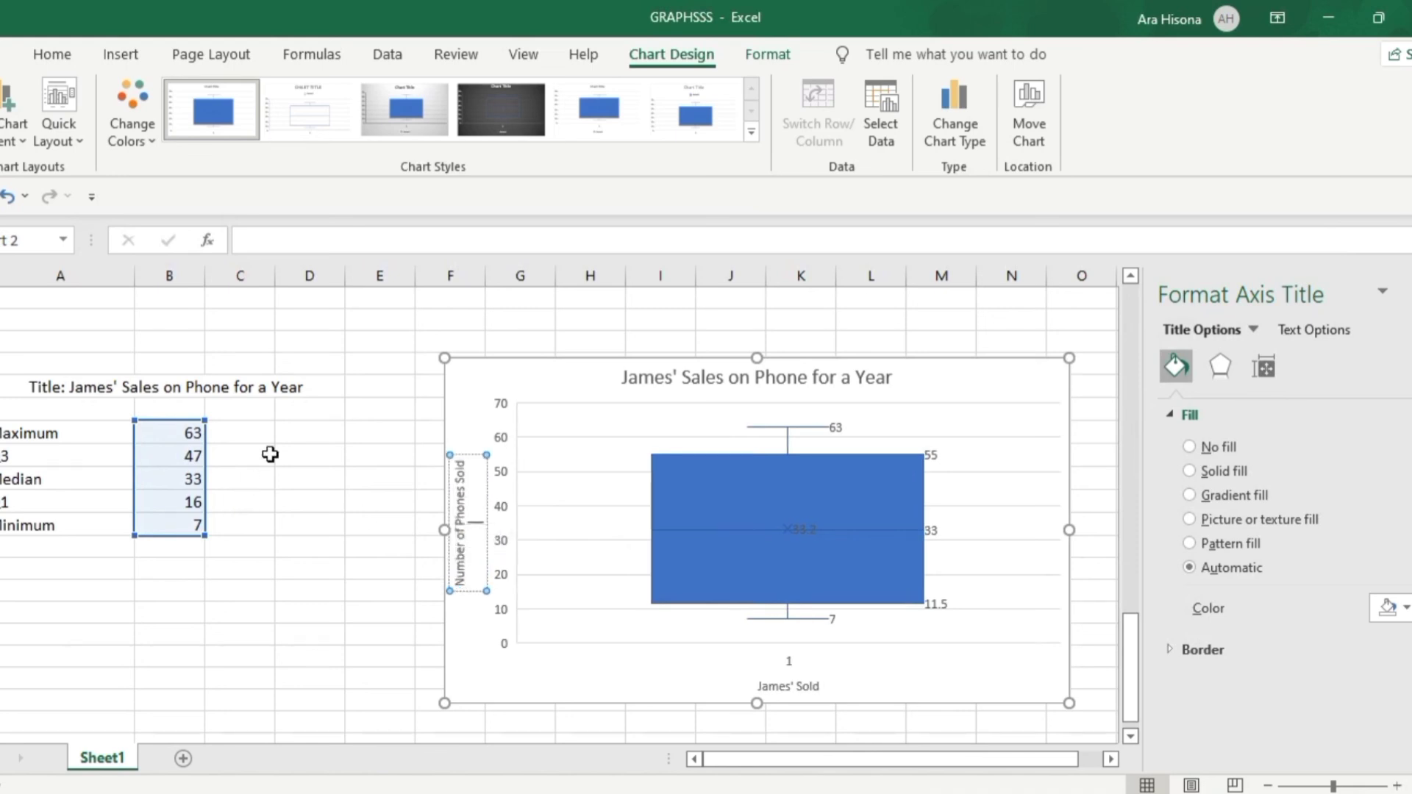
Apply a blue outline to the box plot's chart area and close the formatting pane
left_click(315, 474)
left_click(500, 441)
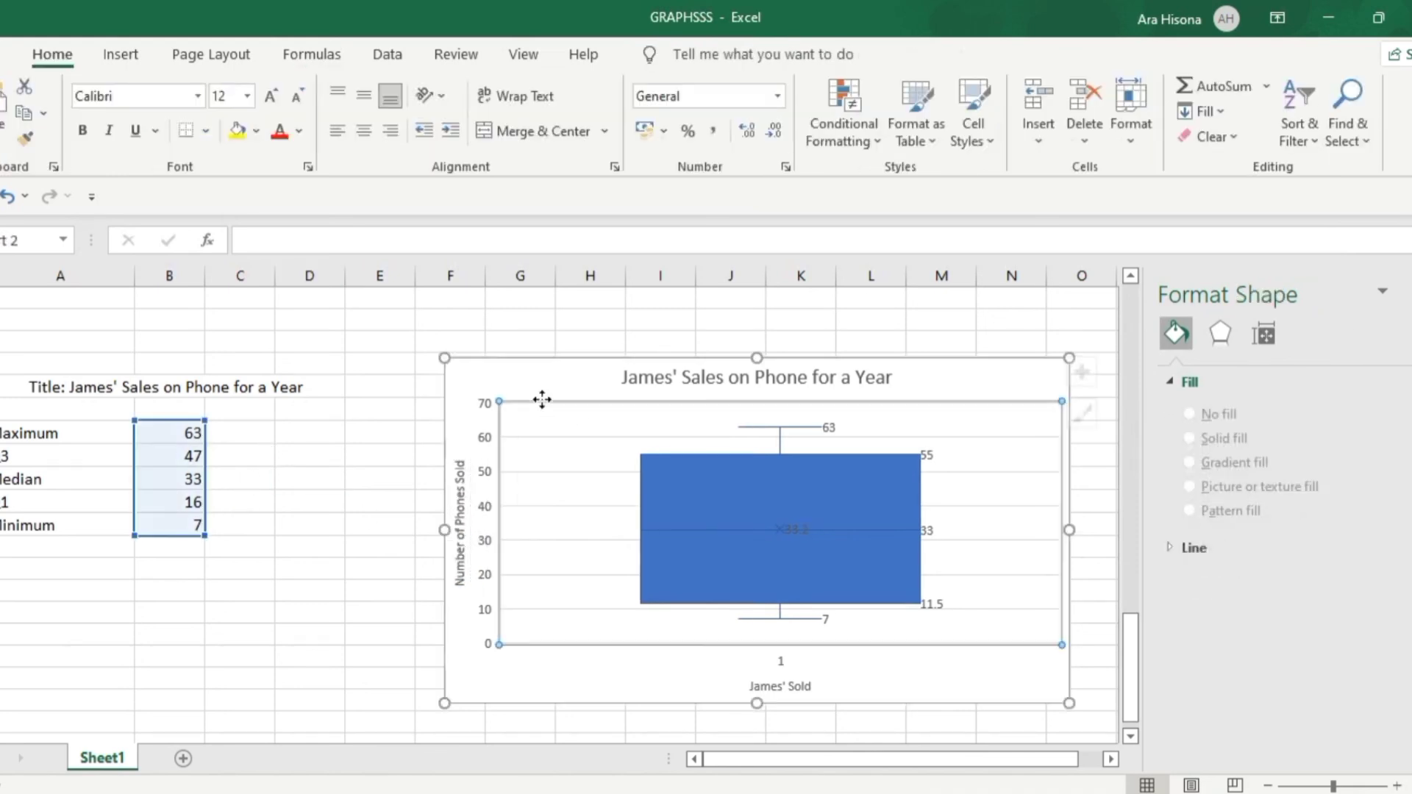
left_click(467, 355)
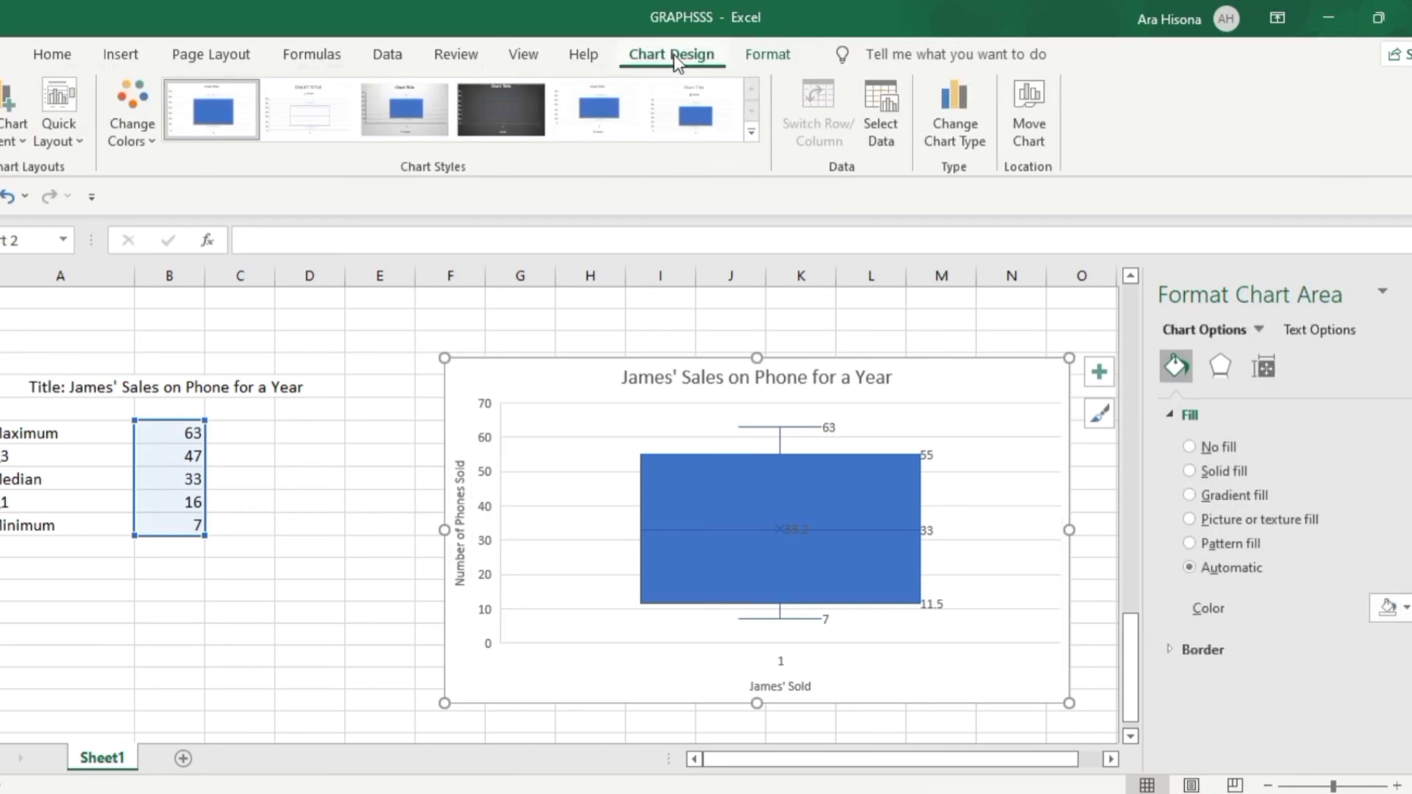
left_click(768, 54)
left_click(525, 114)
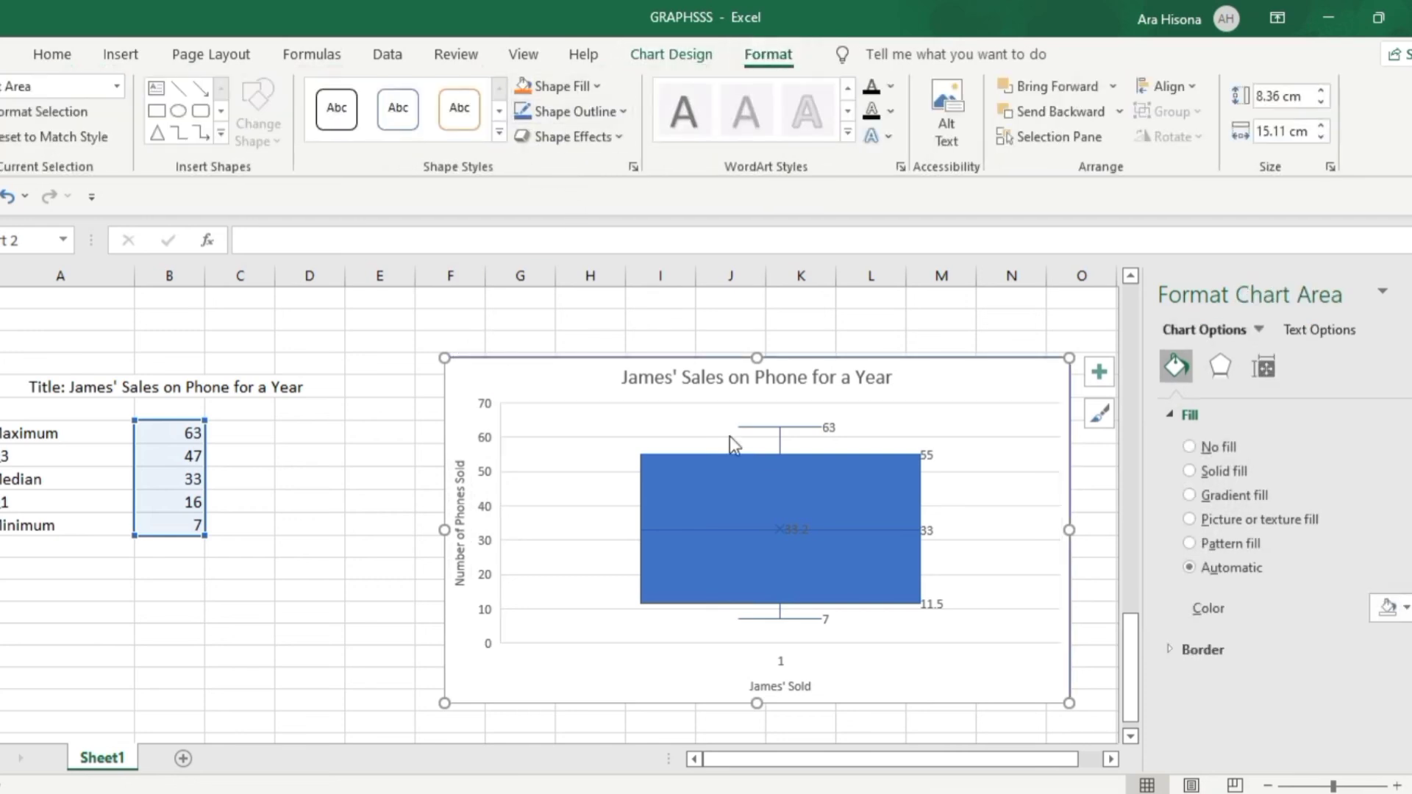
left_click(1410, 292)
left_click(1194, 529)
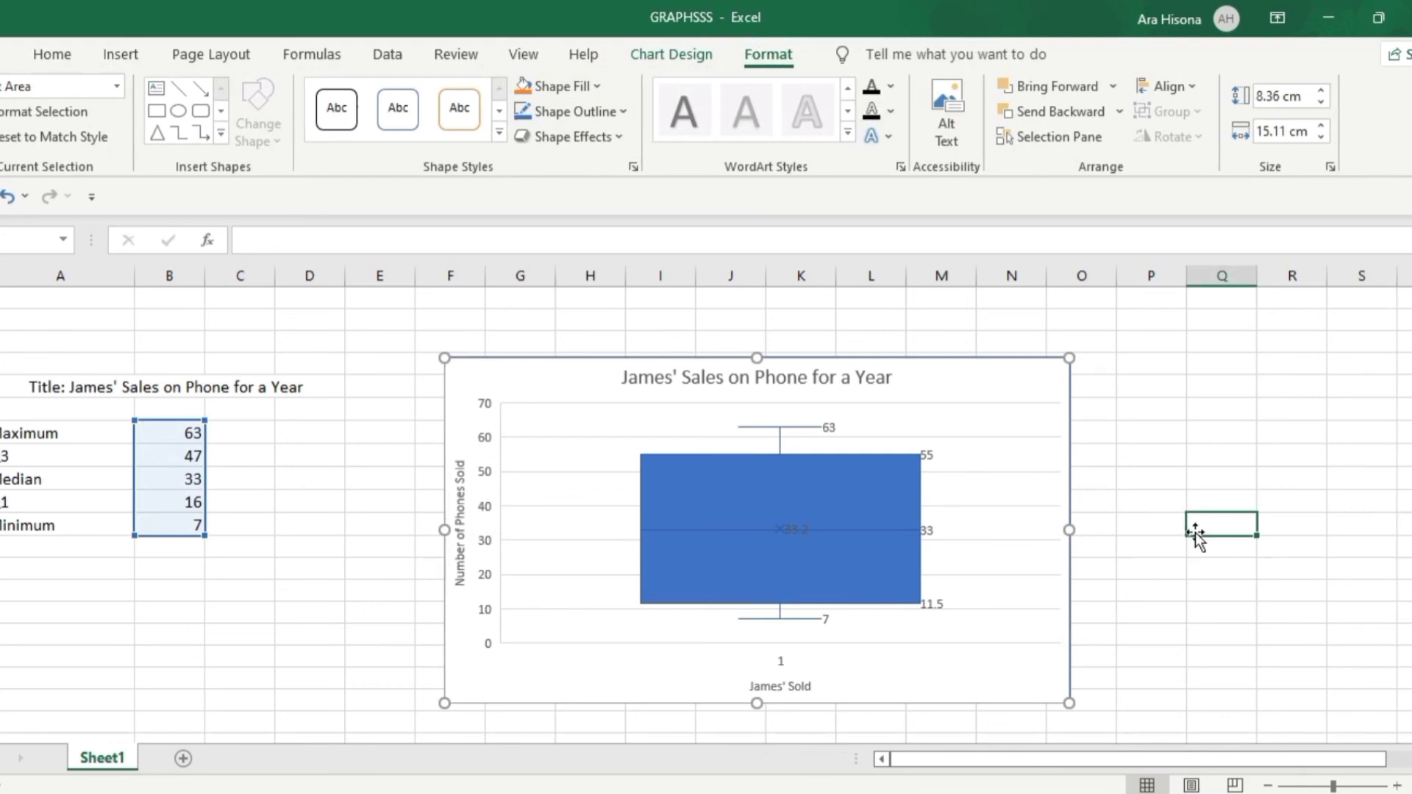
Fill the box of the box-and-whisker plot with gold
left_click(672, 464)
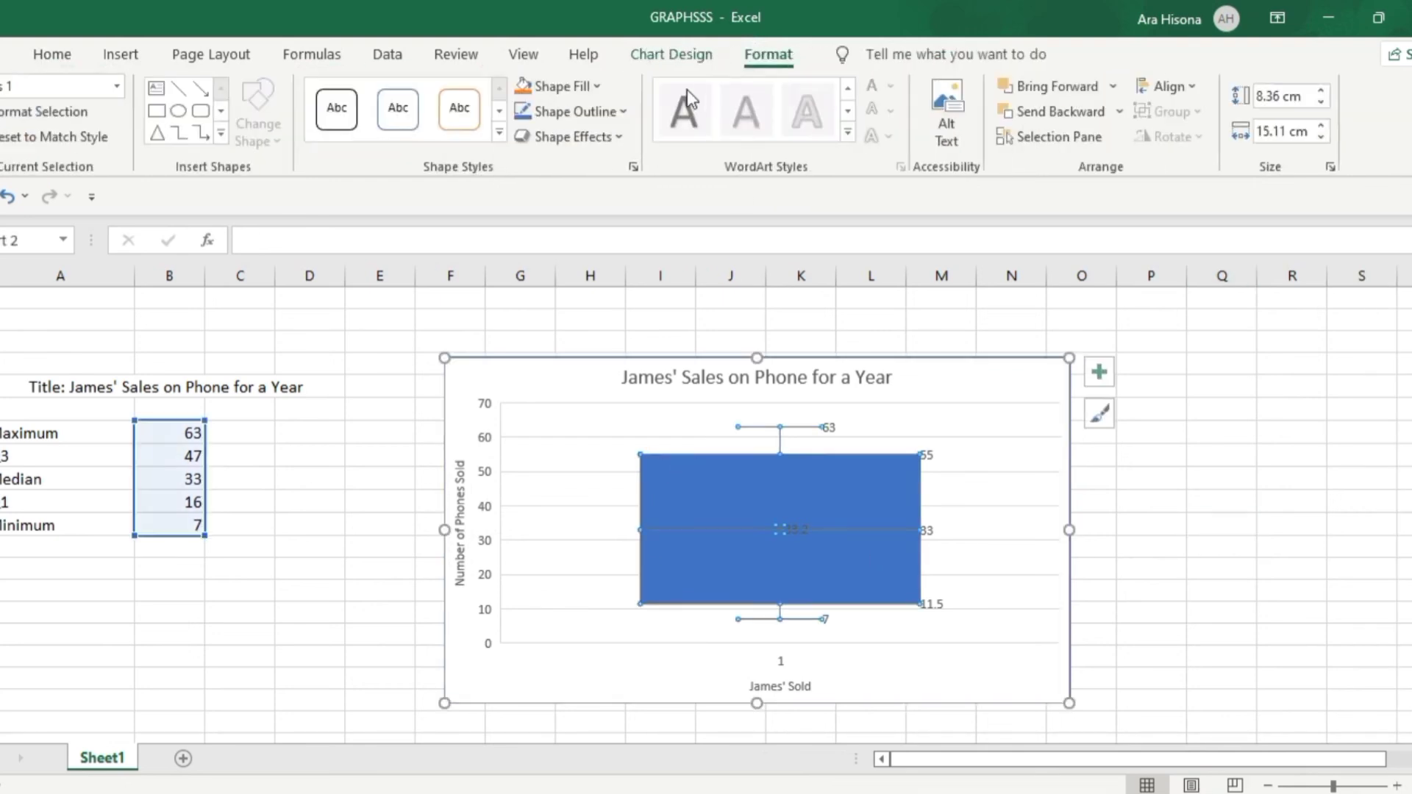
left_click(526, 90)
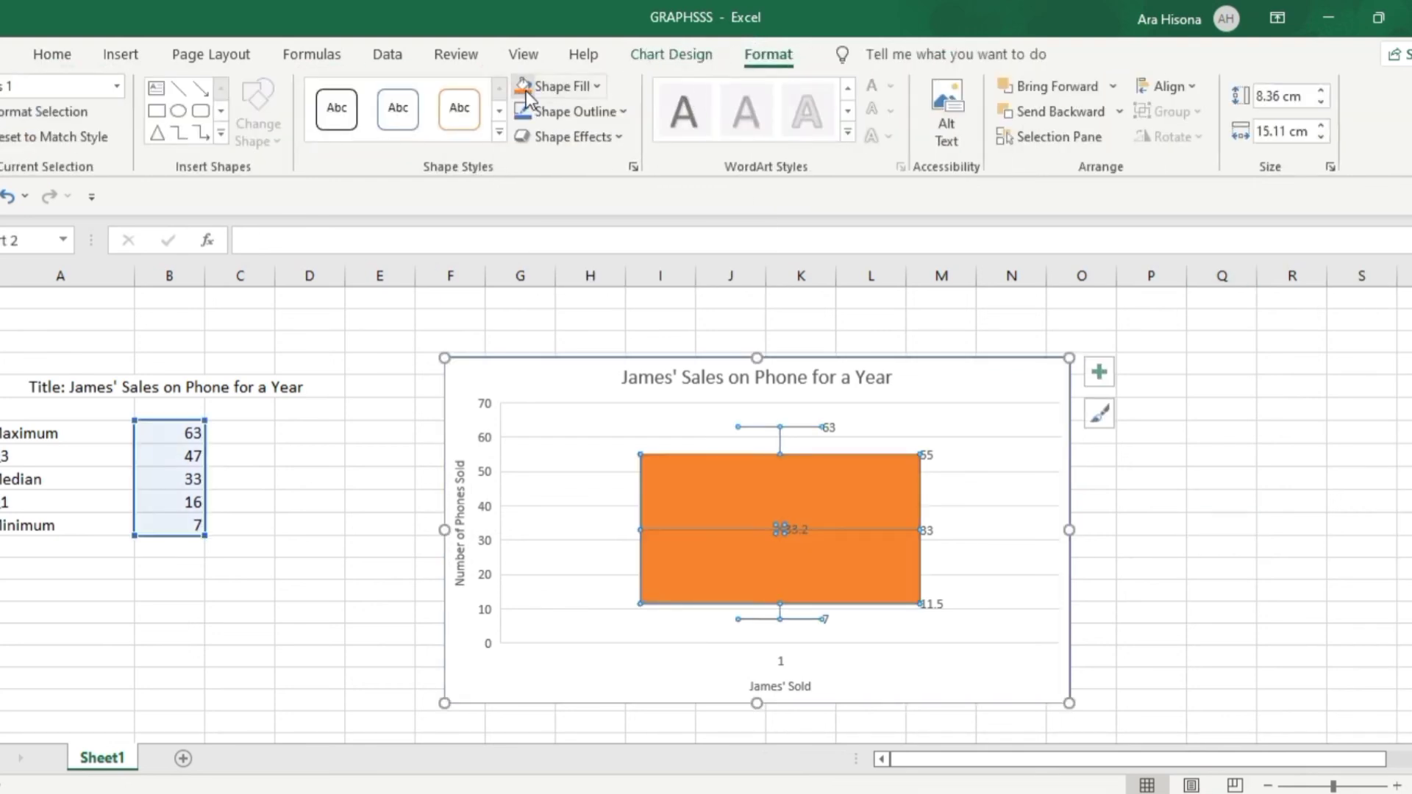
left_click(1245, 501)
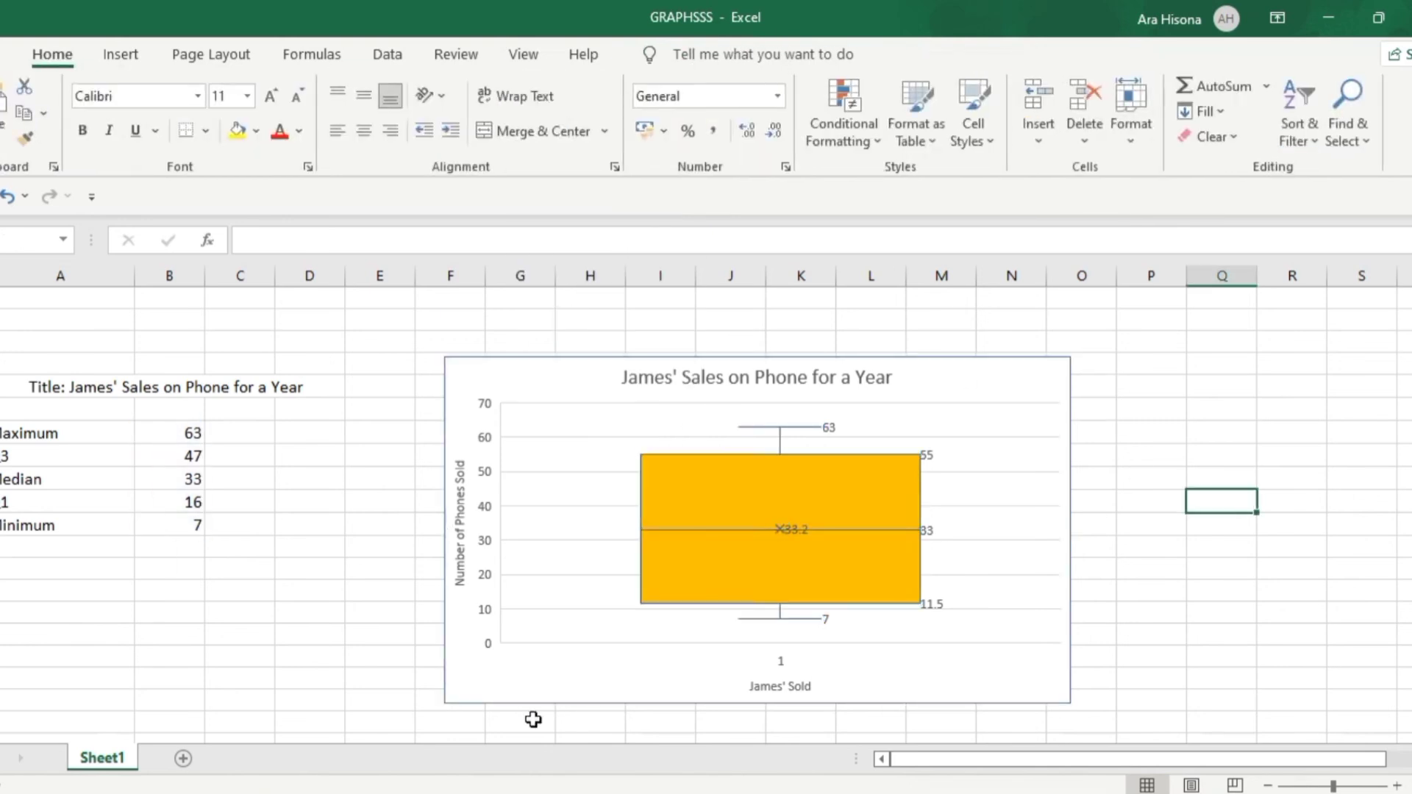
Copy the whole box plot chart and switch to the Line Graph document in Word
scroll(323, 633, "down", 1)
scroll(323, 633, "up", 1)
right_click(568, 358)
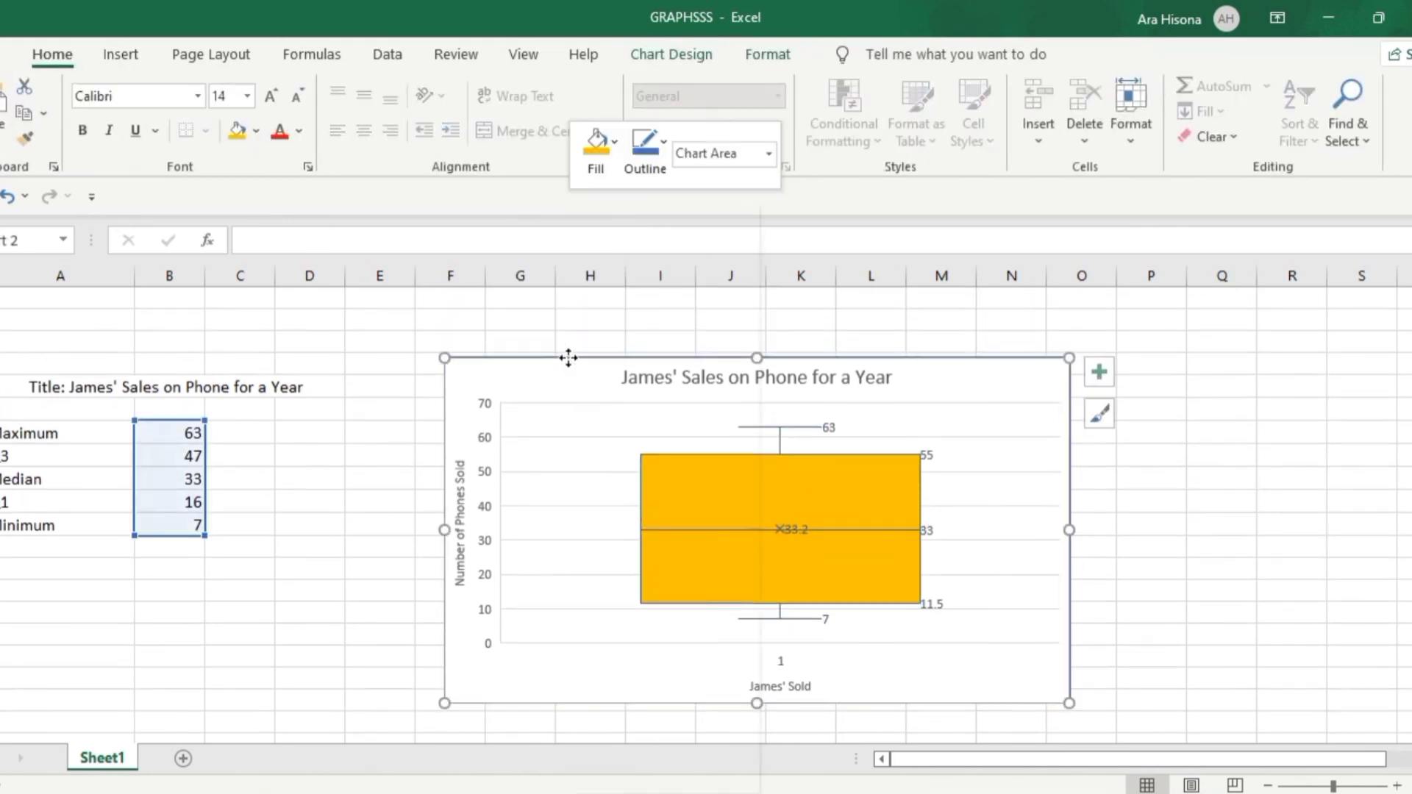
left_click(664, 257)
key("alt+Tab")
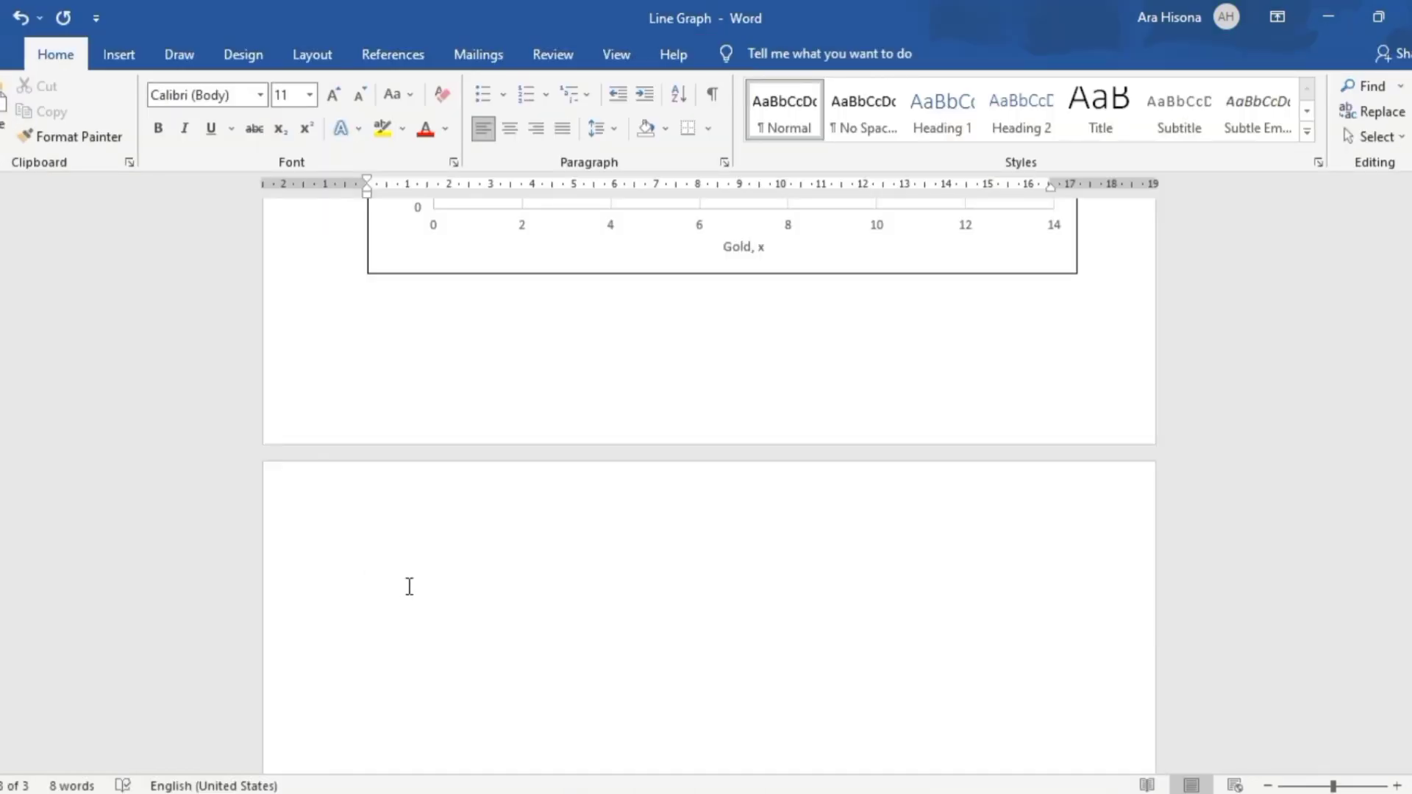
Add the heading "Box and Whiskey Plot" on the empty page, paste the copied chart beneath it and correct the heading's spelling
type("d Whsi")
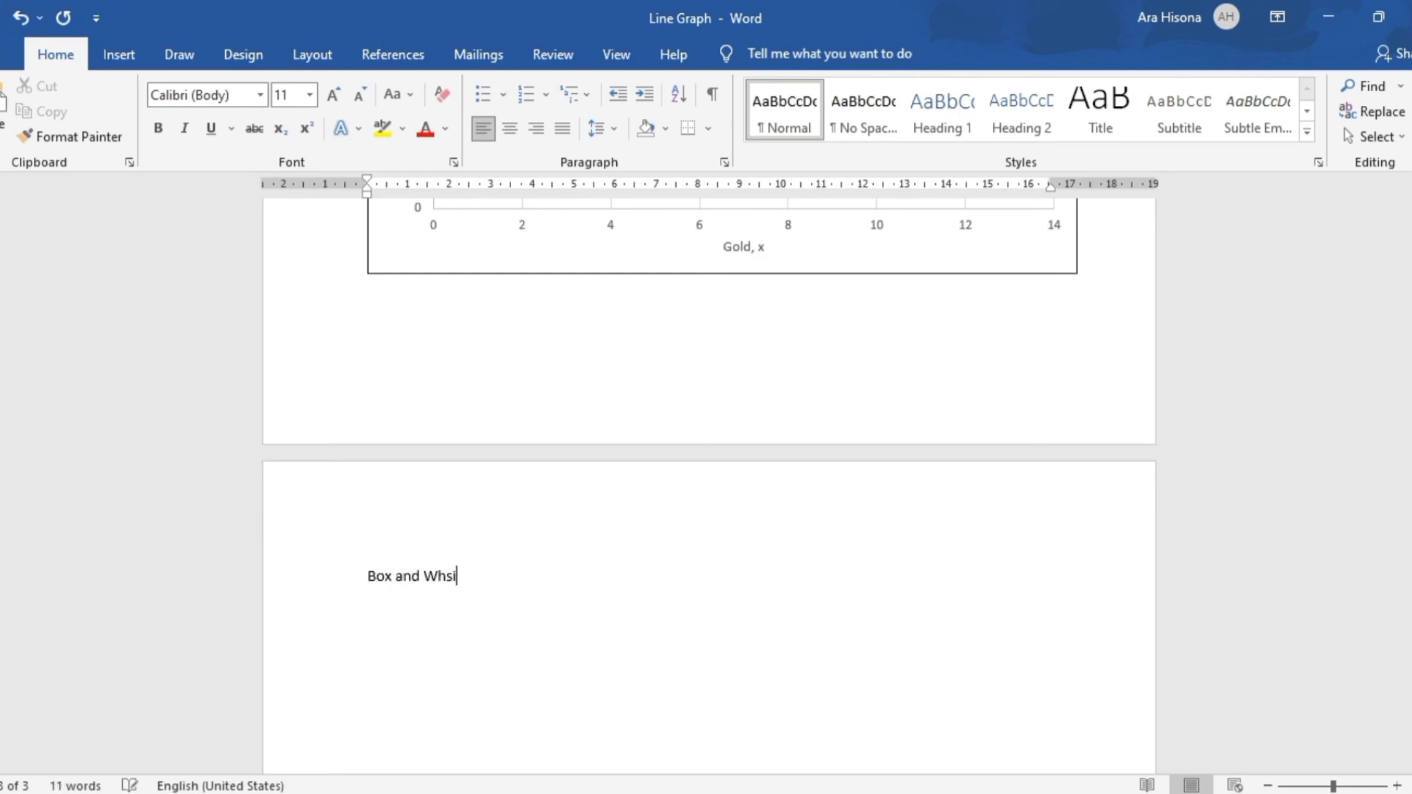
type("key Plot")
key("ctrl+v")
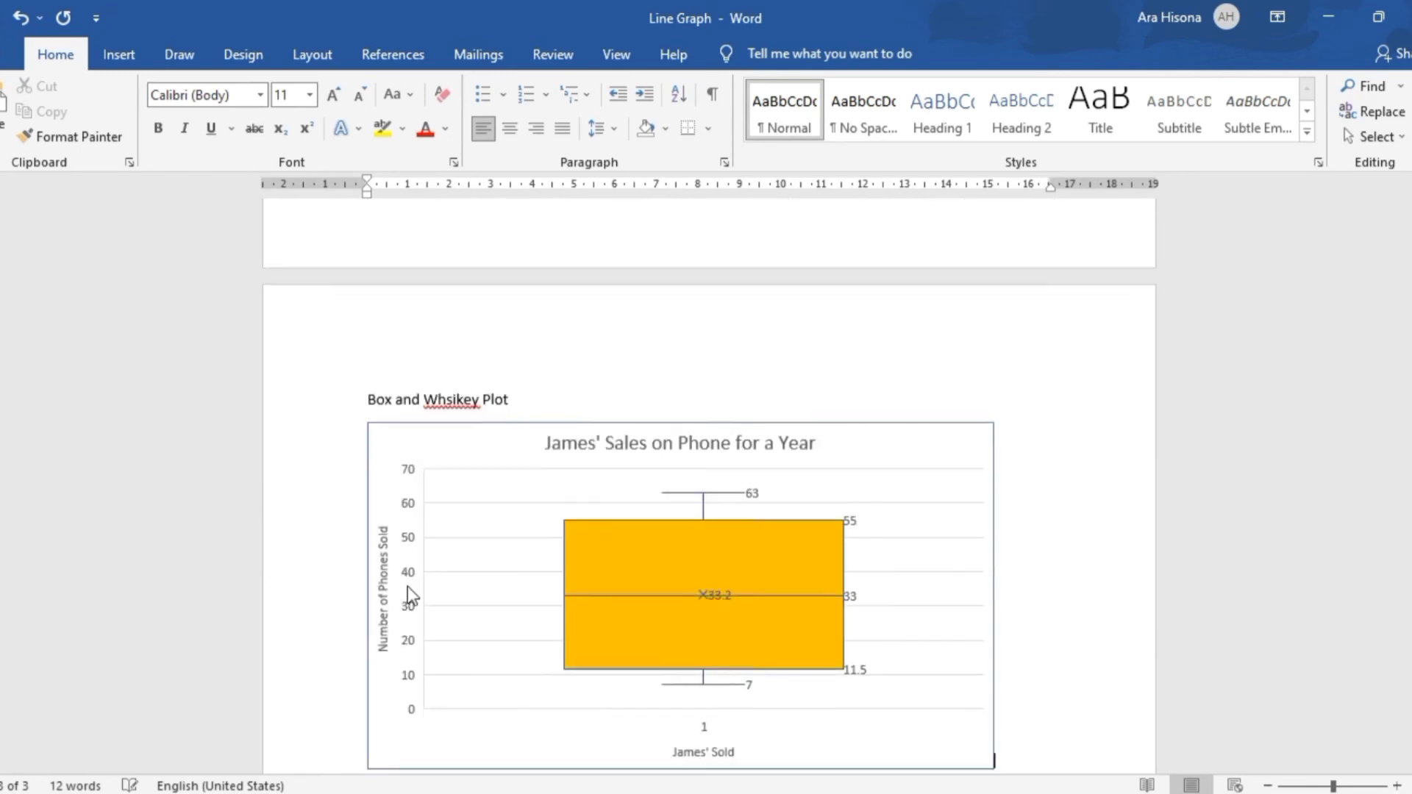
right_click(447, 367)
left_click(431, 390)
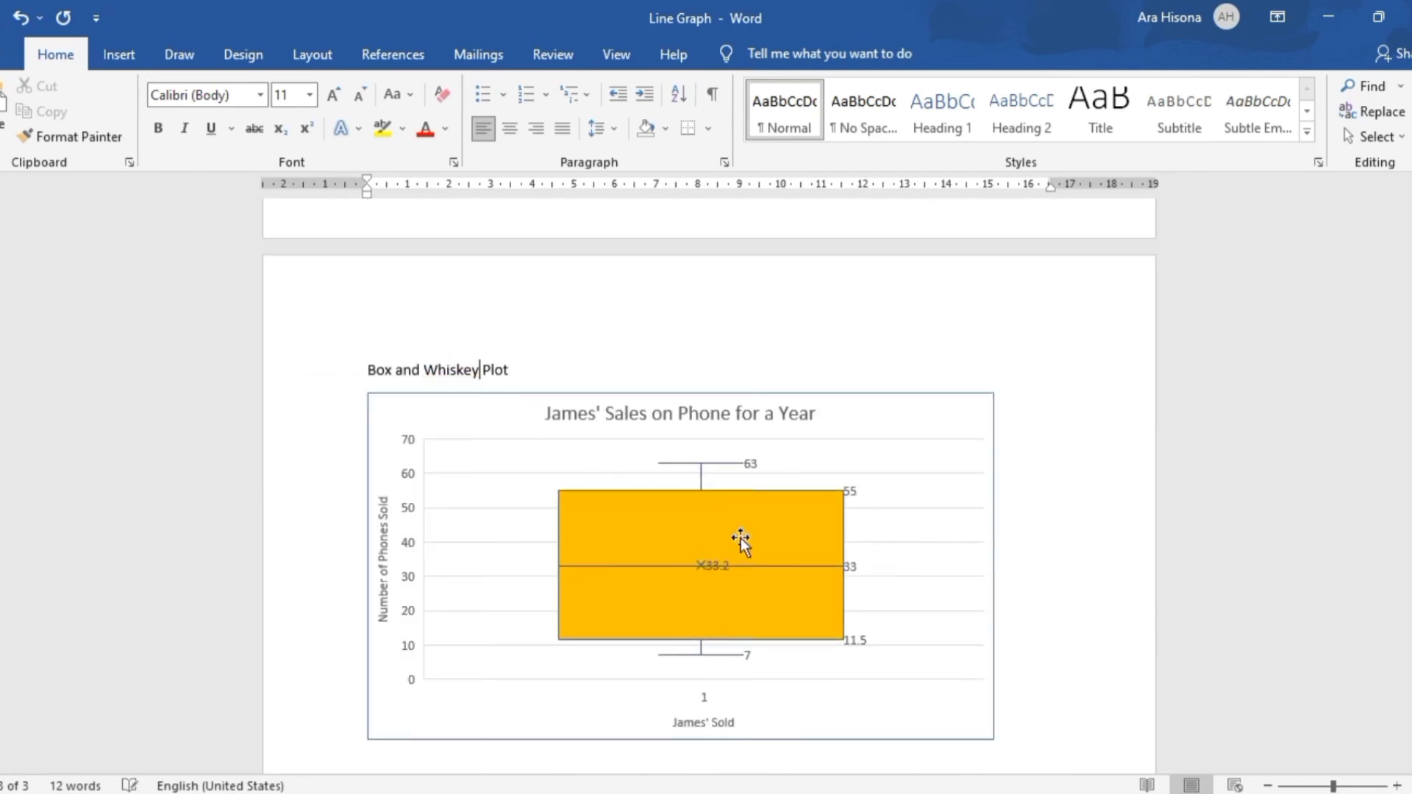
Enlarge the pasted box plot proportionally to about the full text width and close the chart formatting pane
scroll(740, 451, "down", 1)
double_click(892, 441)
left_click_drag(837, 687, 908, 714)
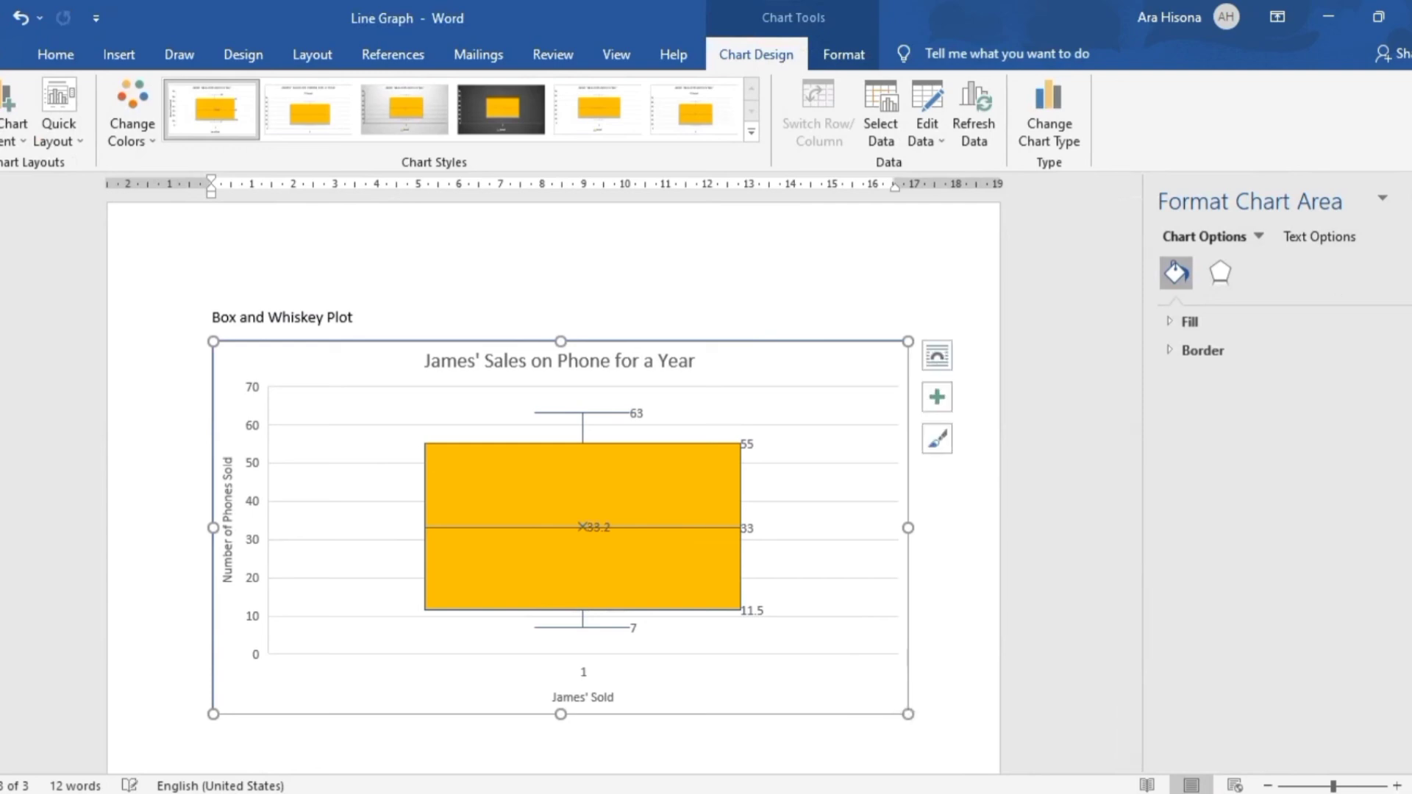
left_click(1408, 199)
scroll(394, 566, "up", 6)
scroll(394, 567, "down", 7)
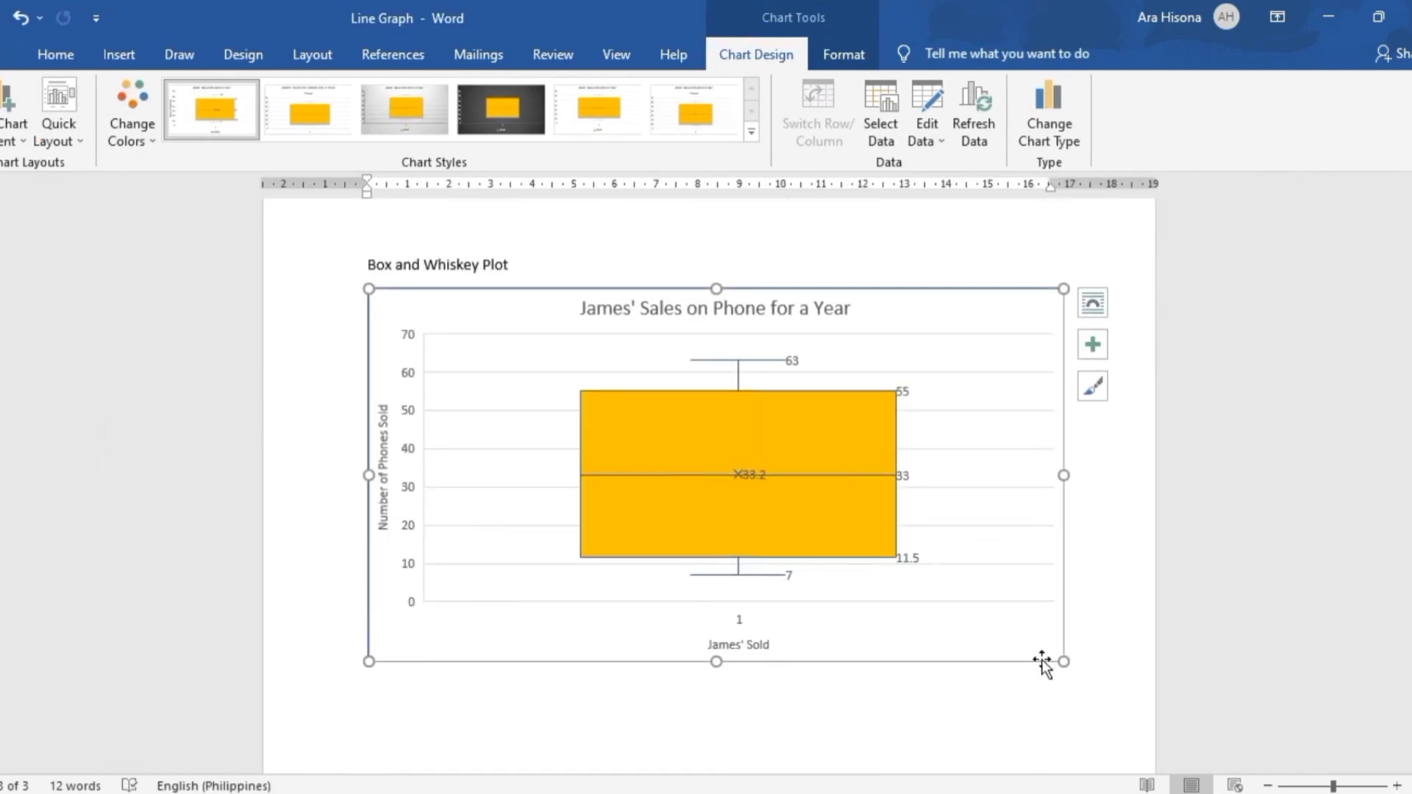
left_click_drag(1064, 659, 1081, 671)
Look over the charts in the Line Graph document, then close it and save the changes
scroll(986, 438, "up", 10)
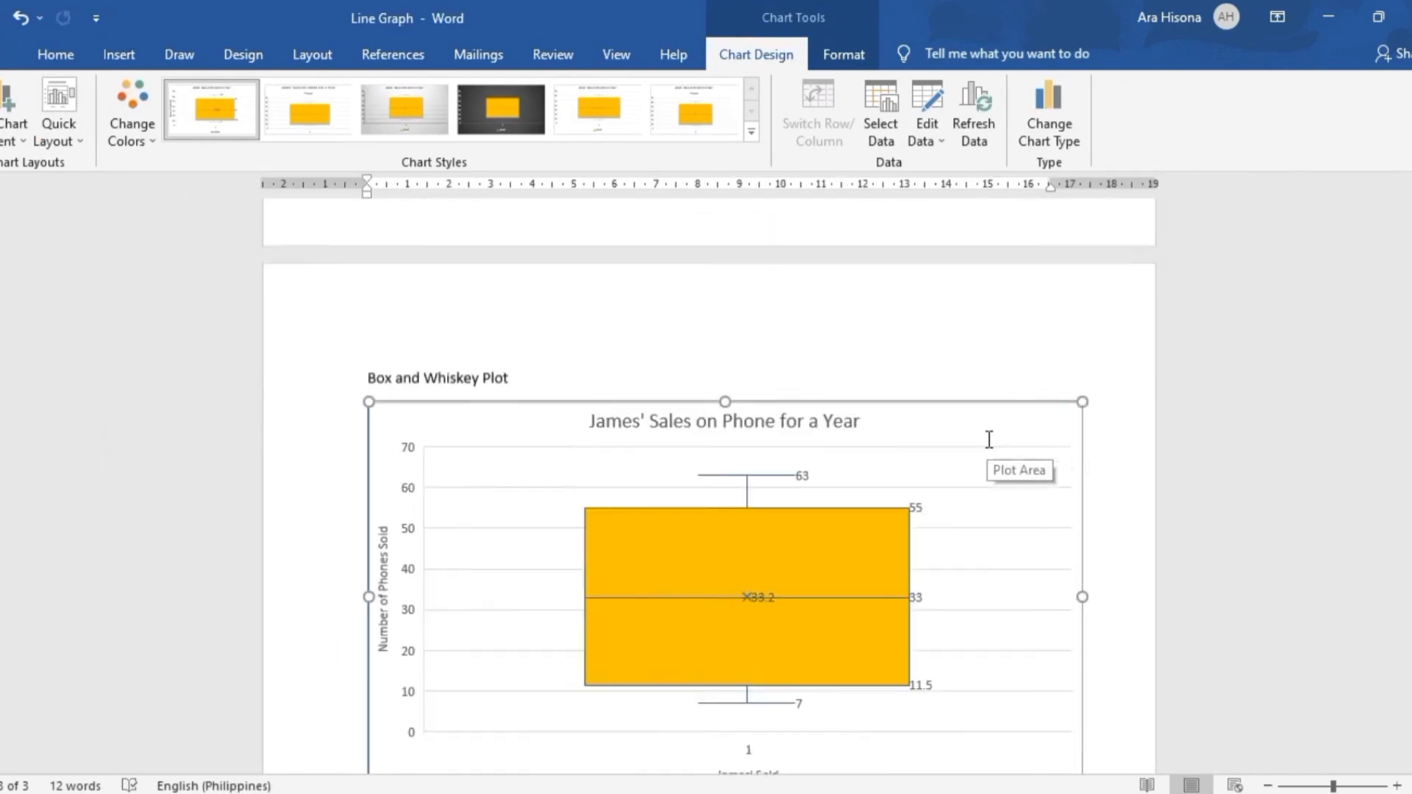
scroll(902, 362, "up", 15)
scroll(826, 387, "down", 13)
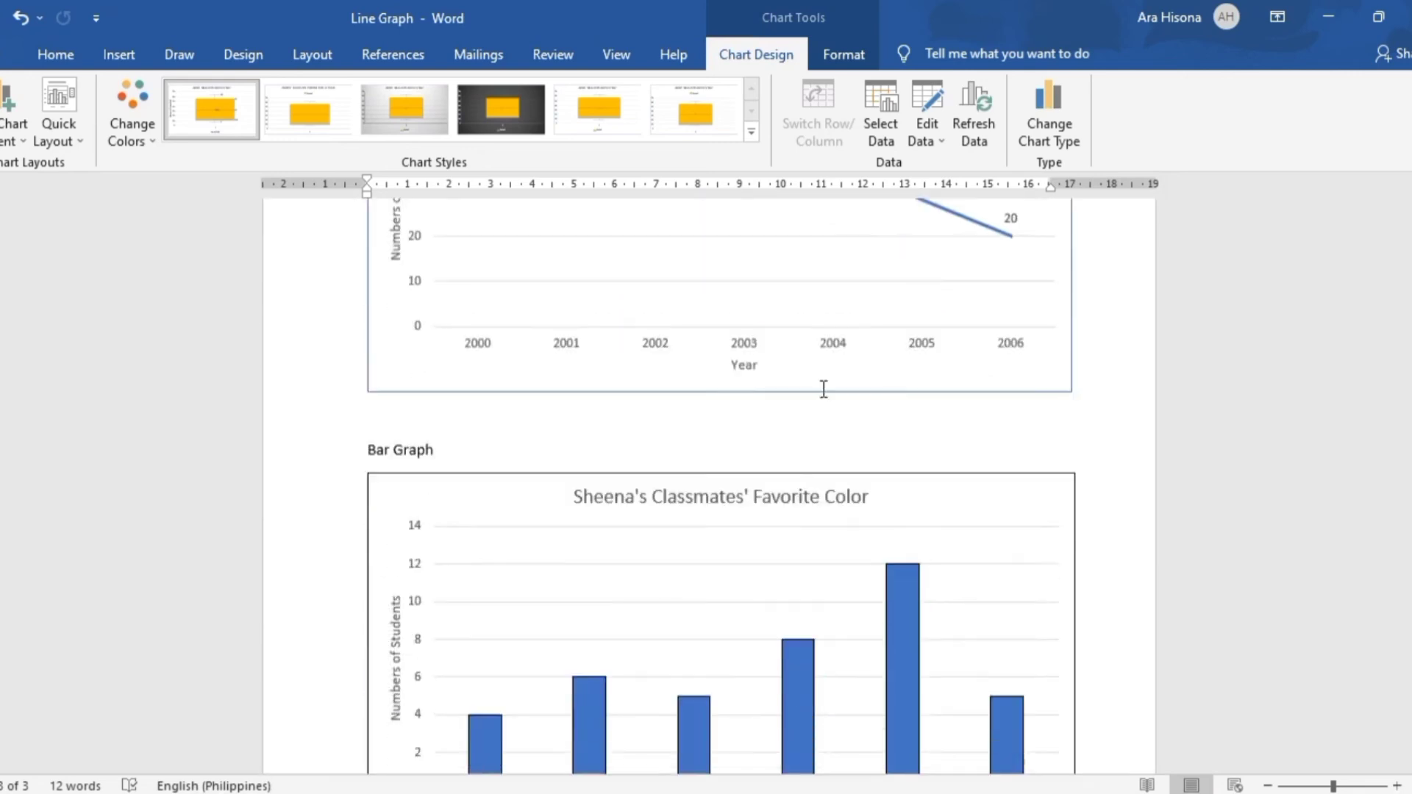
scroll(760, 375, "down", 12)
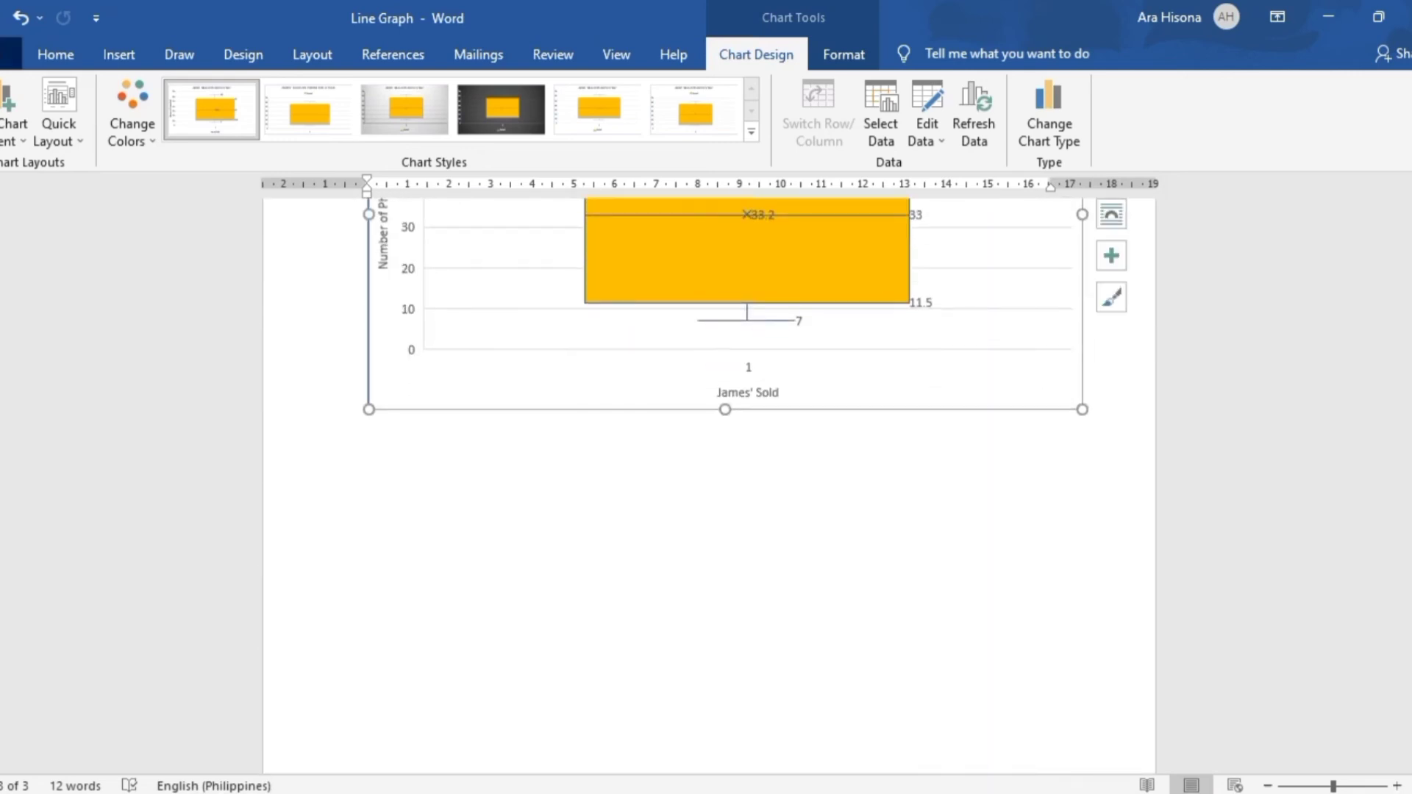
left_click(11, 54)
left_click(21, 340)
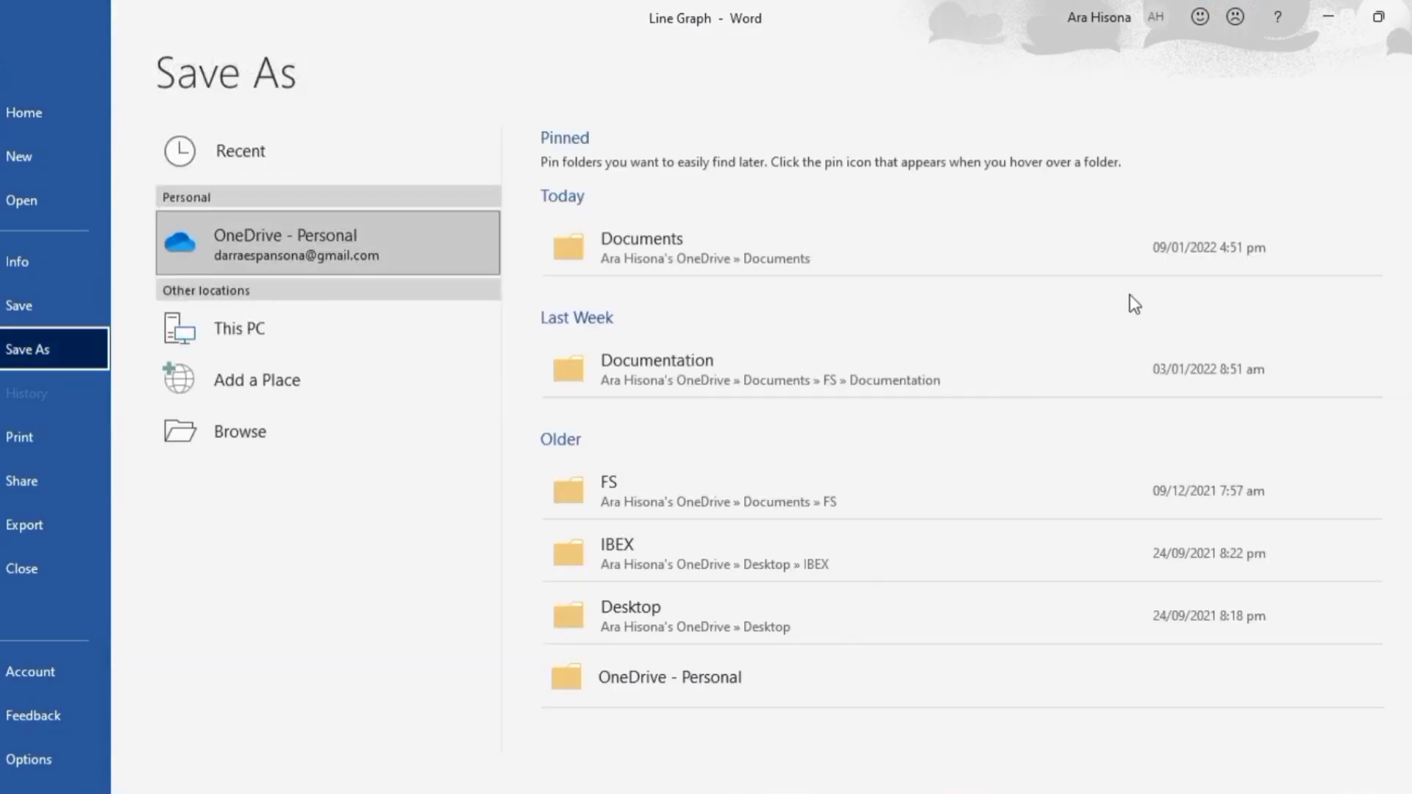
left_click(1408, 16)
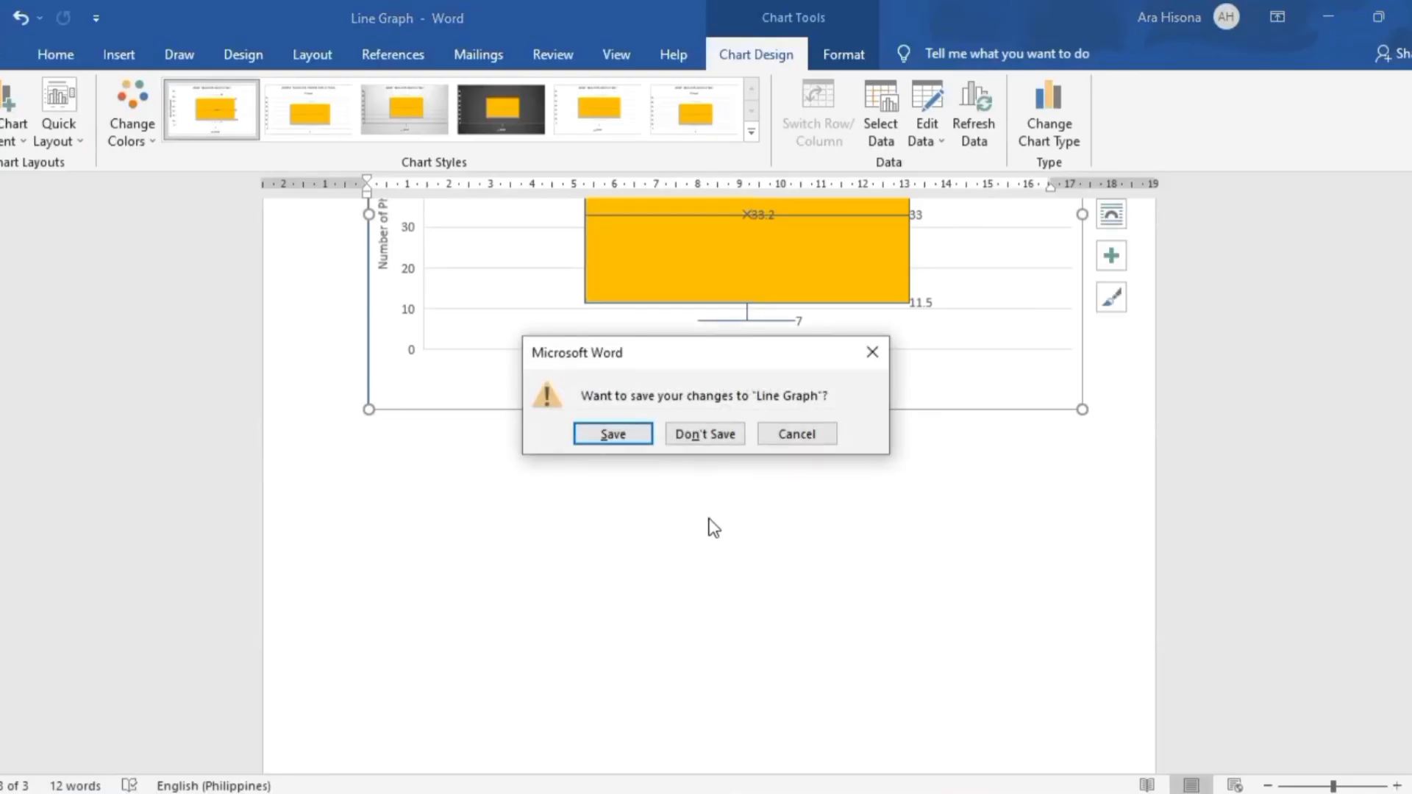
left_click(620, 435)
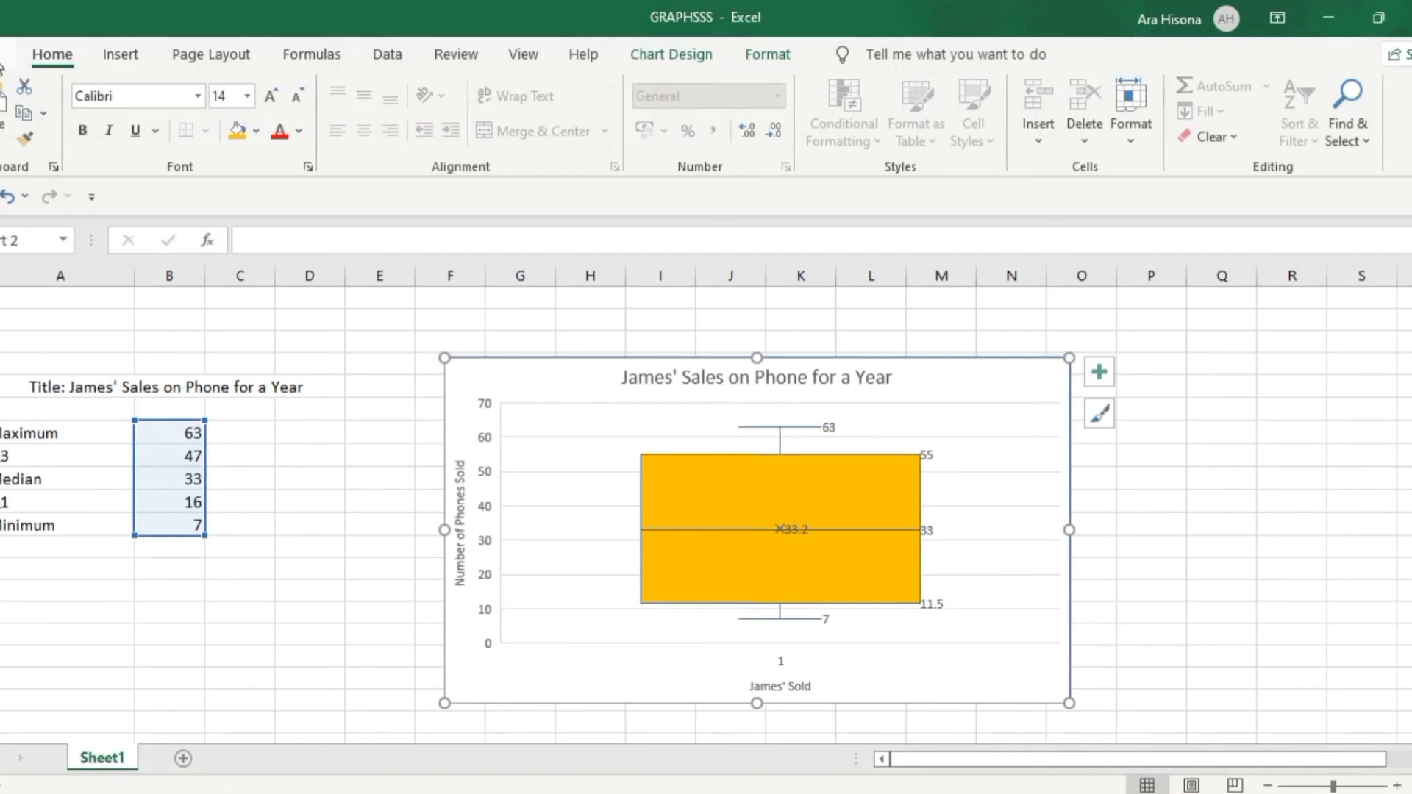
Save the GRAPHSSS workbook in Excel
left_click(16, 57)
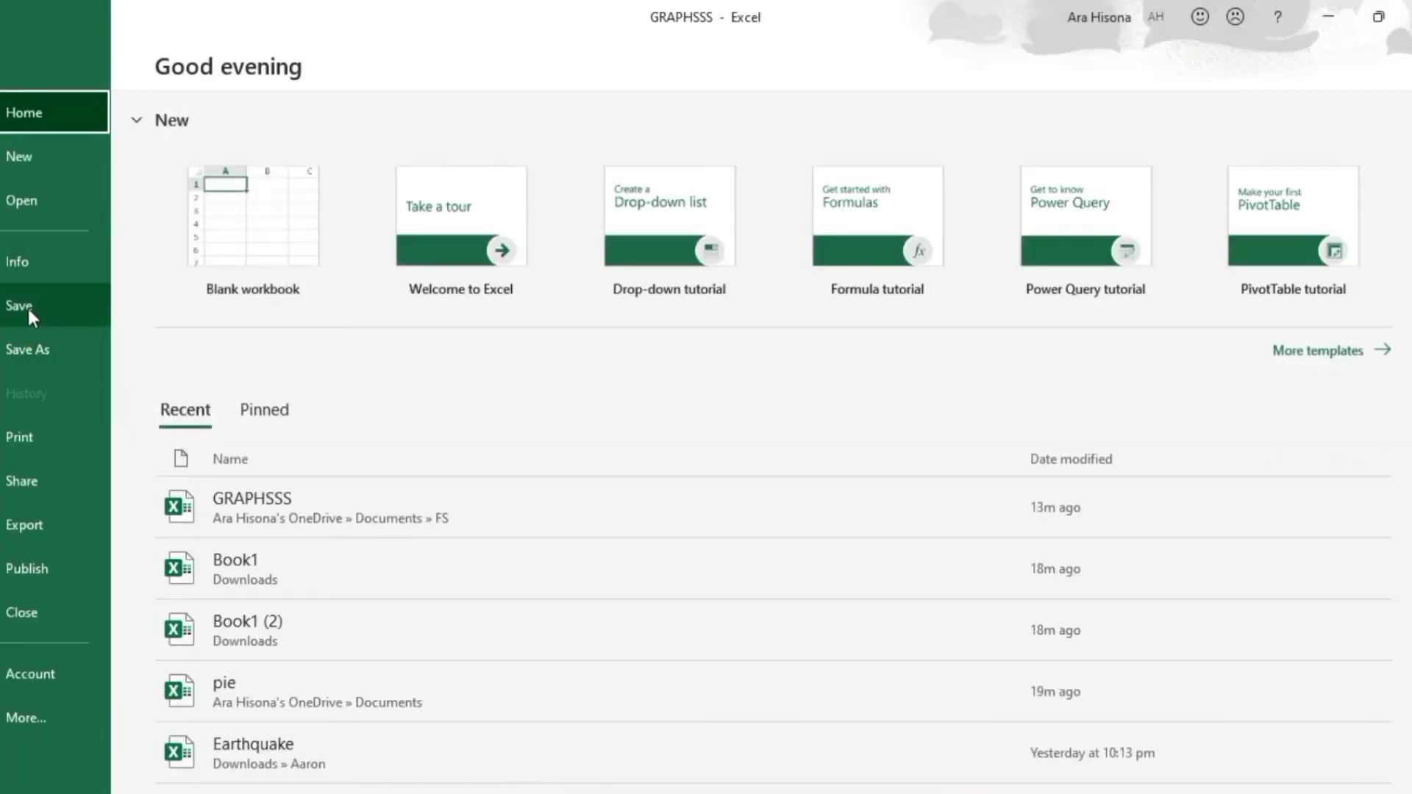